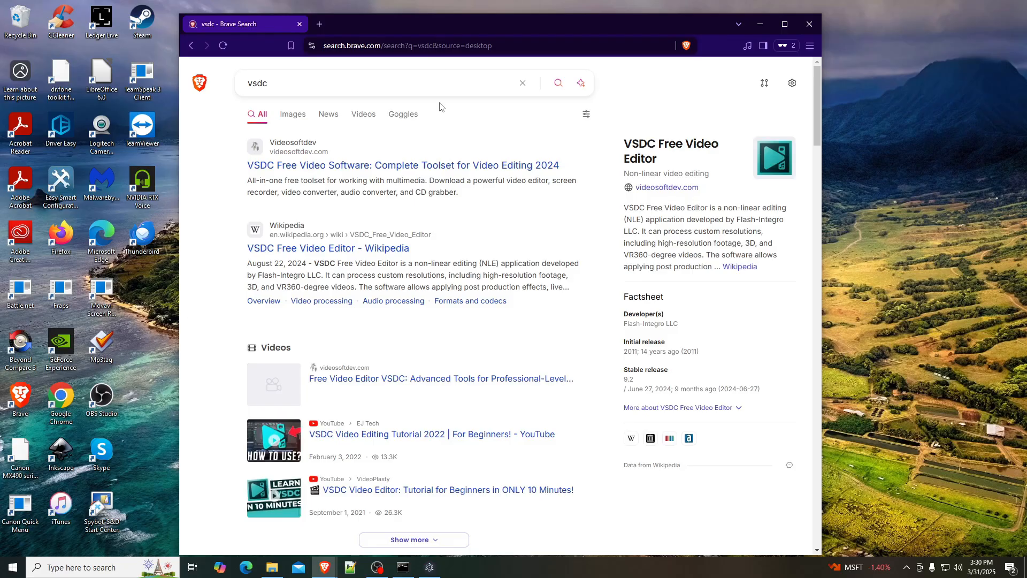
- Download the 64-bit VSDC Video Editor installer from videosoftdev.com and save video_editor_x64.exe in the Downloads folder
click(409, 165)
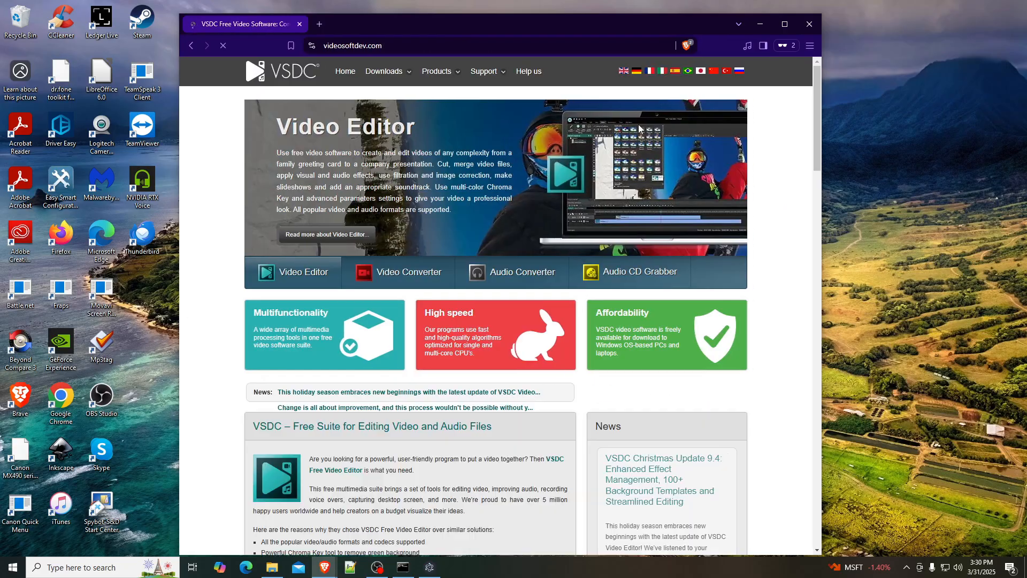
mouse_move(385, 72)
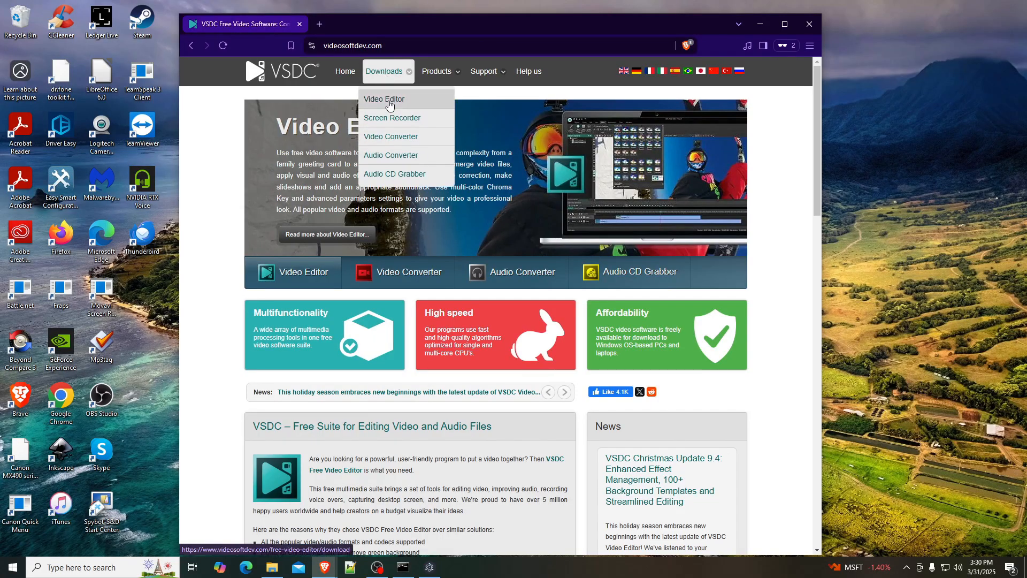
click(388, 105)
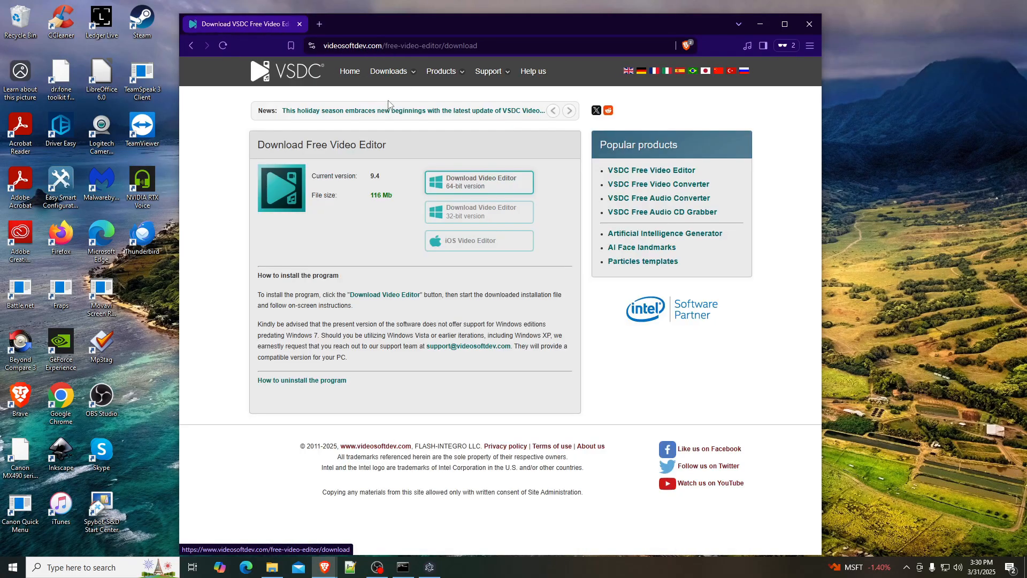
click(471, 183)
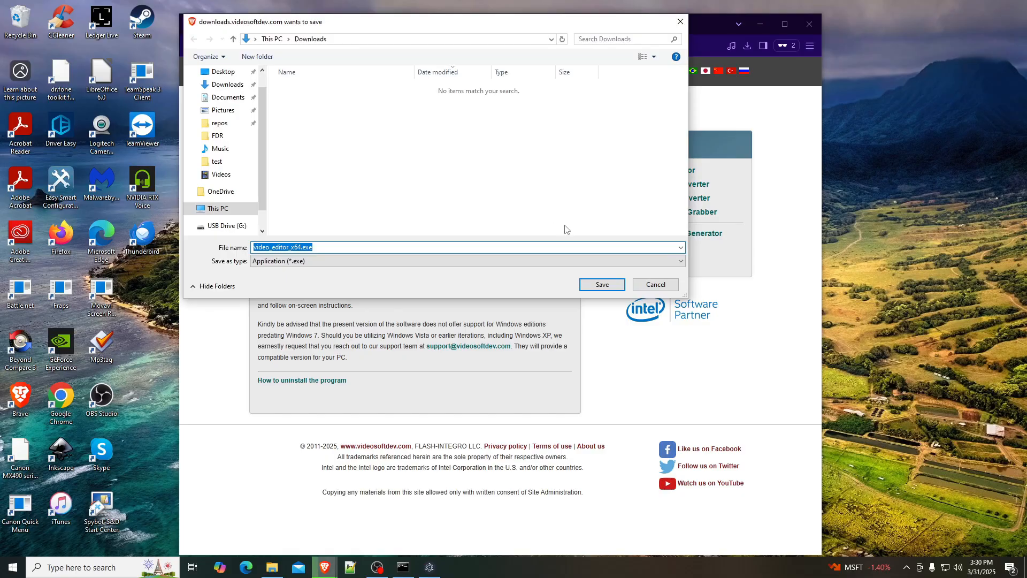
click(596, 283)
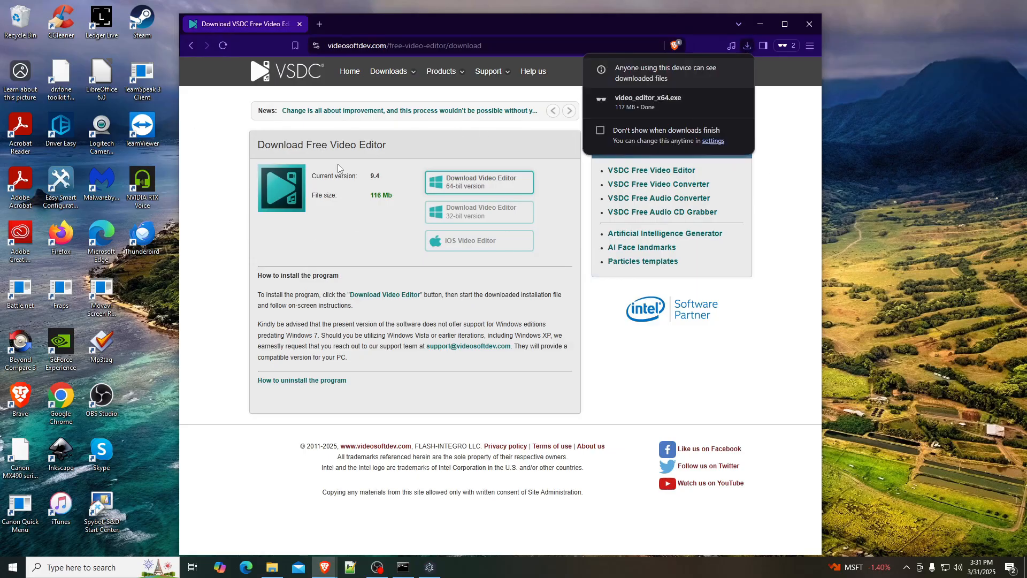
- Run the downloaded video_editor_x64.exe installer in English and accept the license agreement
click(649, 101)
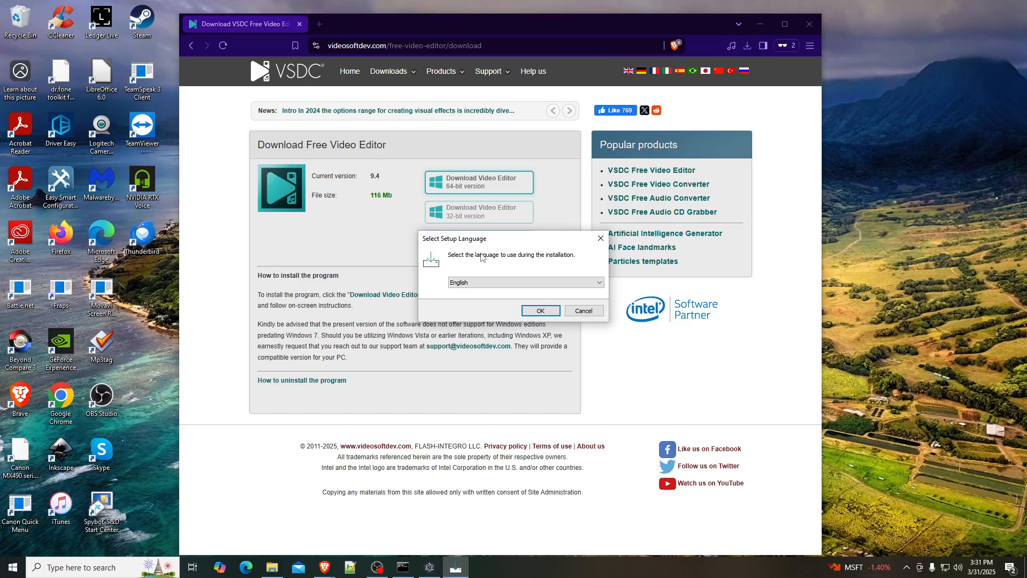
click(540, 311)
click(599, 390)
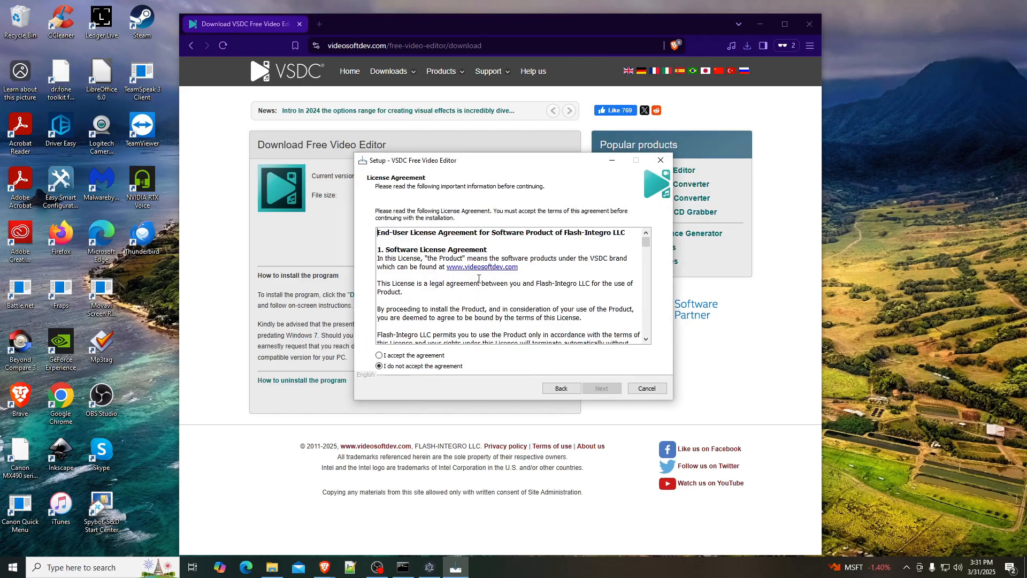
click(399, 355)
click(601, 389)
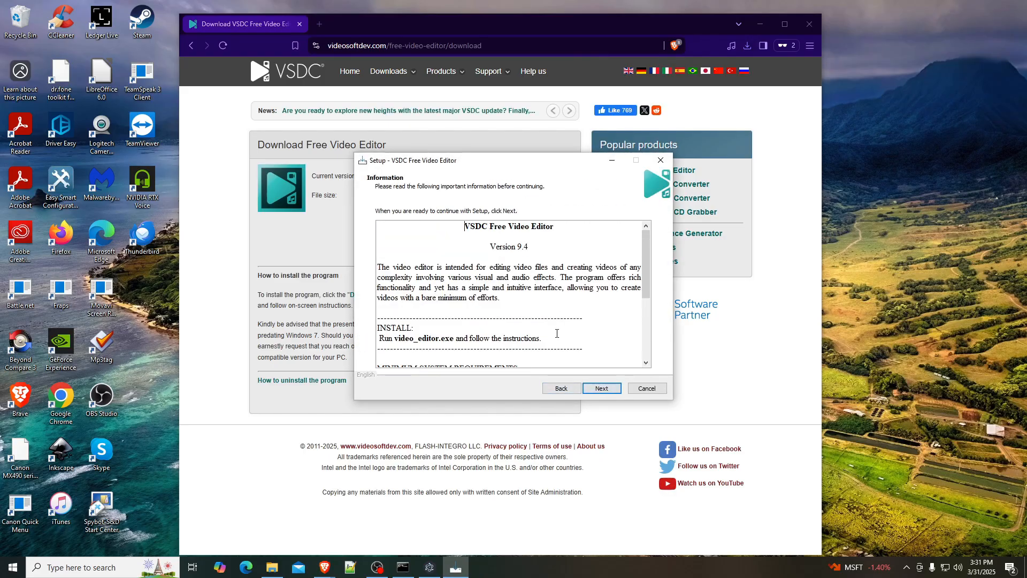
- Install VSDC Free Video Editor with the default destination, Start Menu folder and additional tasks, minimize the browser and finish the setup
key(Return)
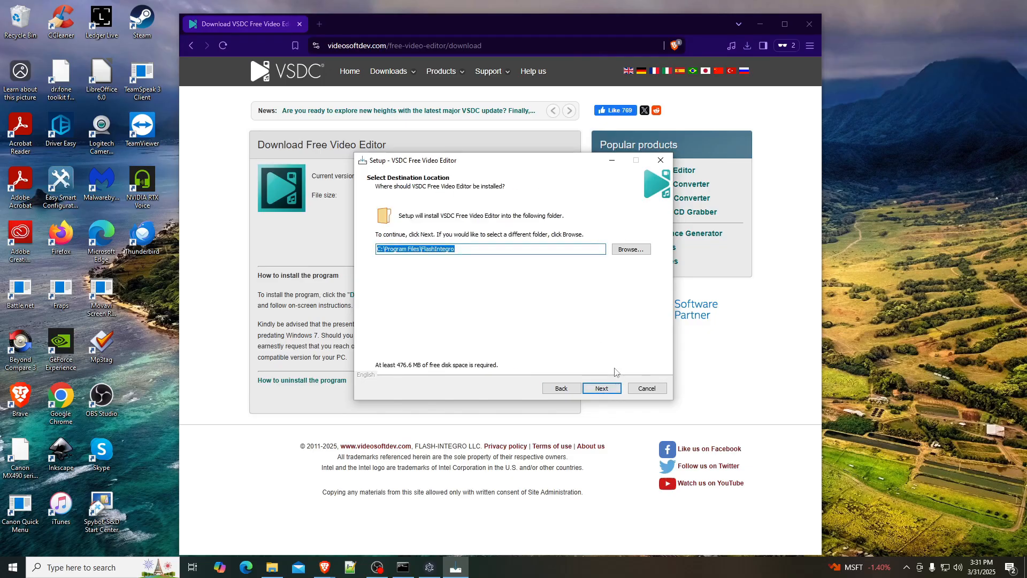
click(602, 389)
key(Return)
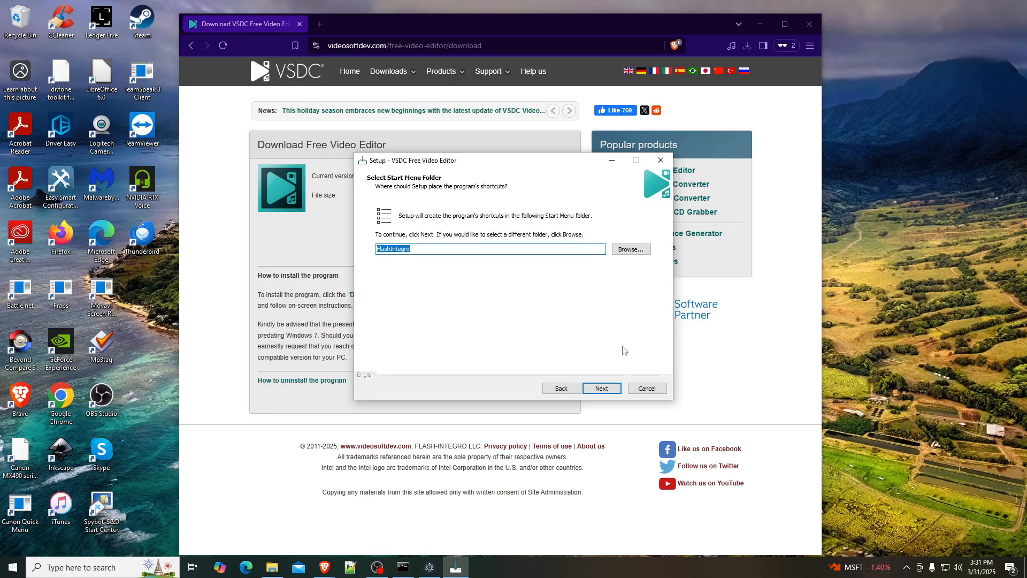
click(601, 388)
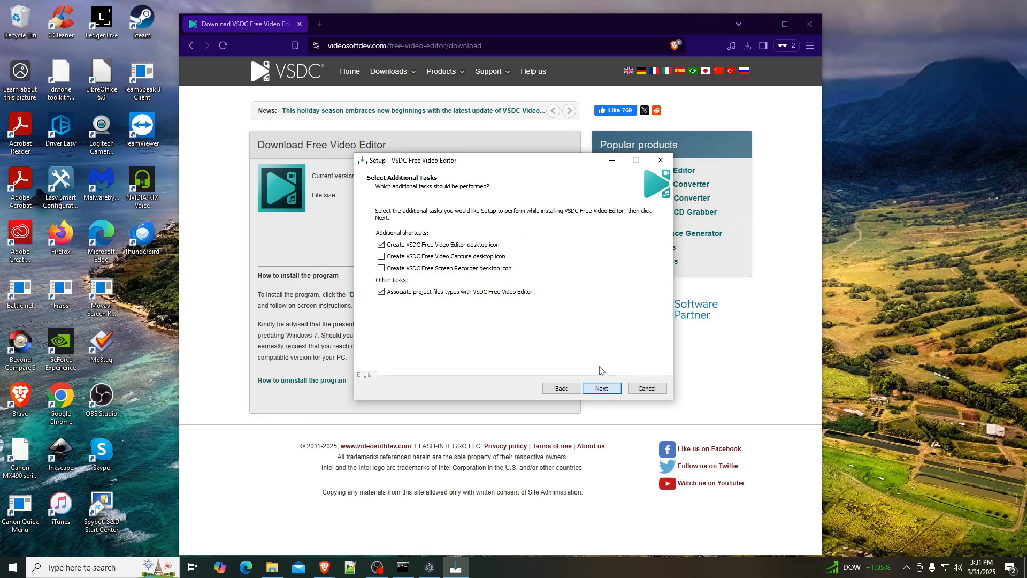
click(601, 388)
click(601, 386)
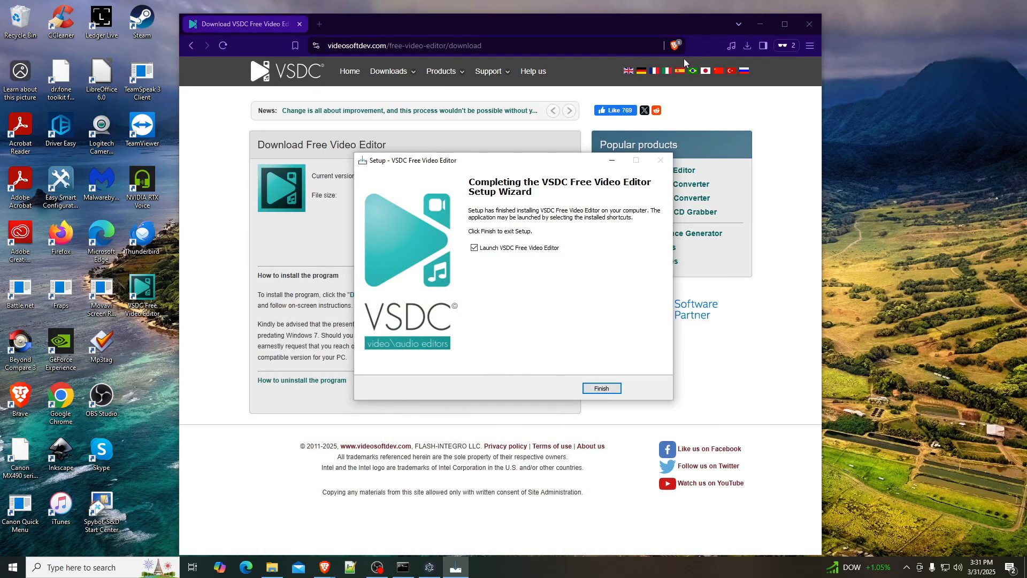
click(759, 24)
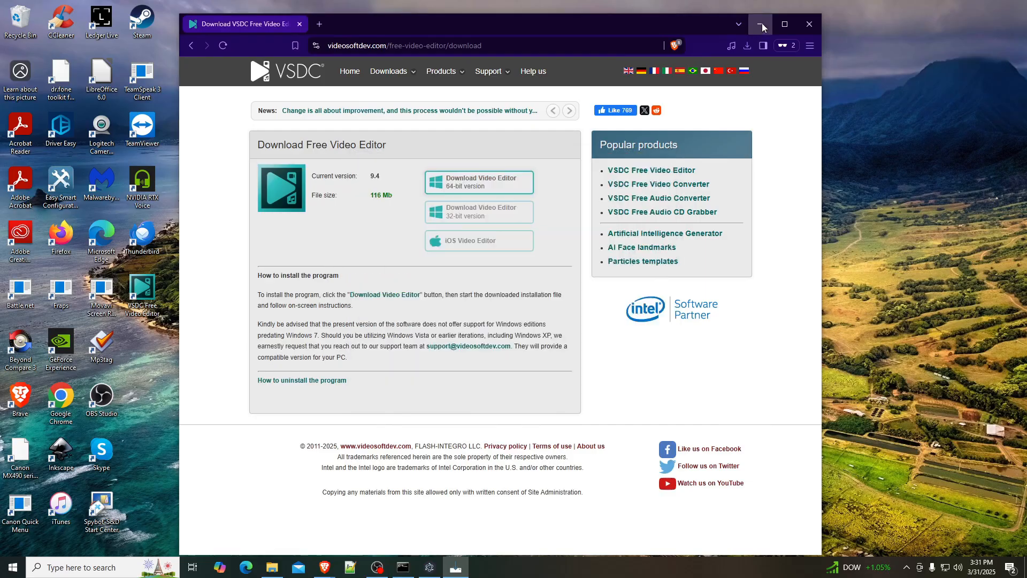
click(605, 390)
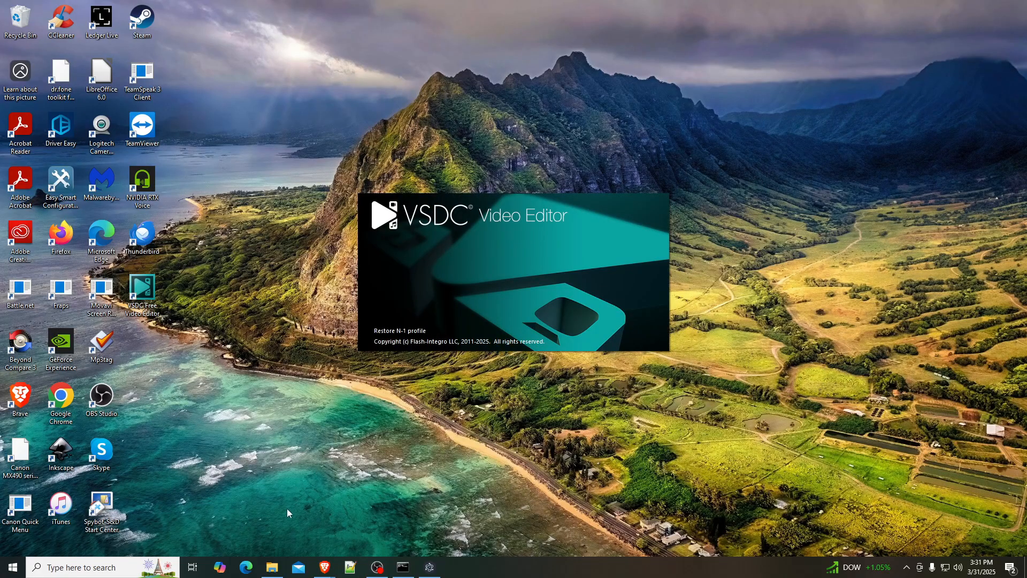
- In File Explorer, create a folder named VSDC inside the repos folder and open it
click(272, 567)
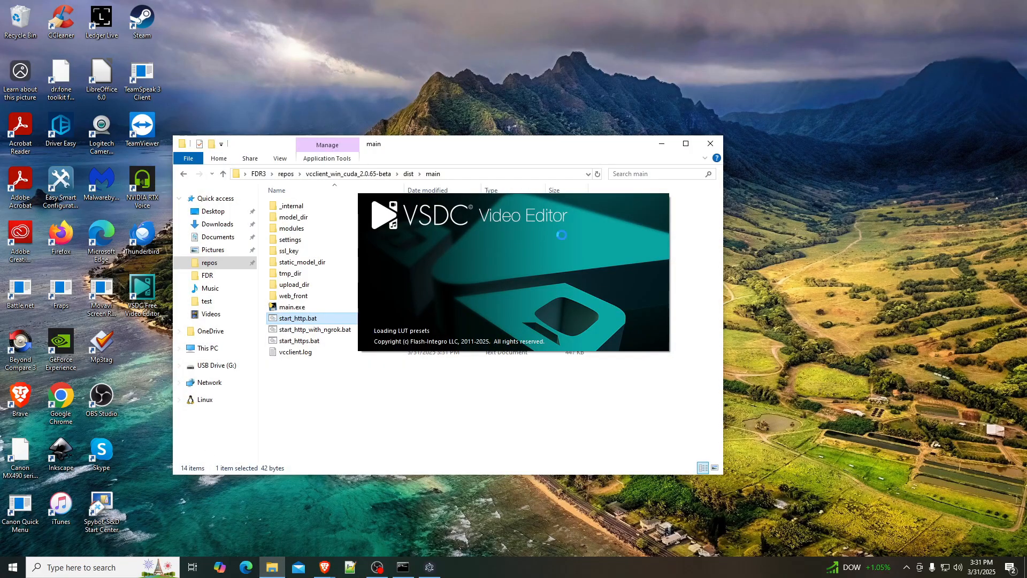
click(251, 262)
drag(428, 149, 275, 166)
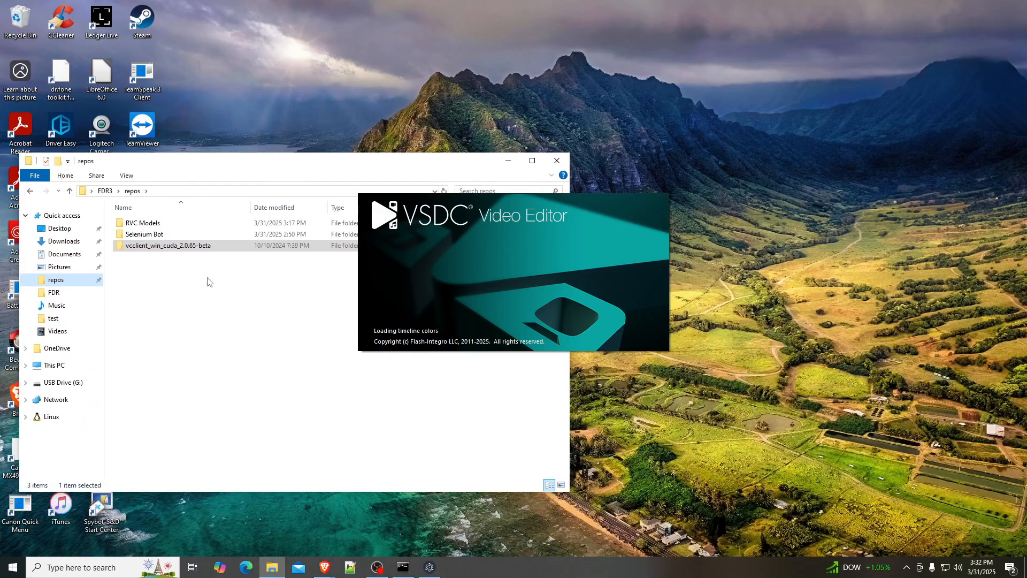
right_click(201, 286)
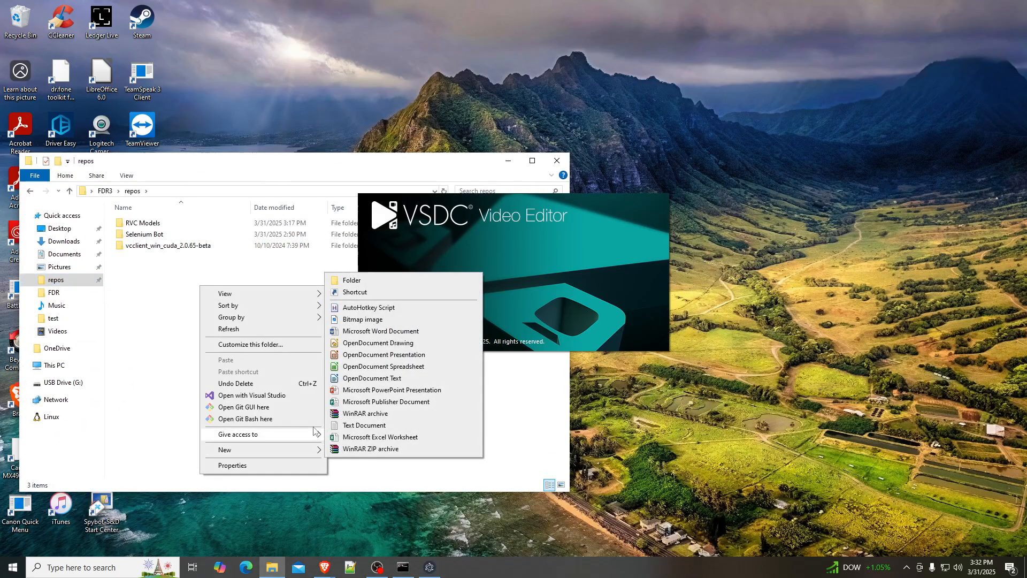
click(348, 280)
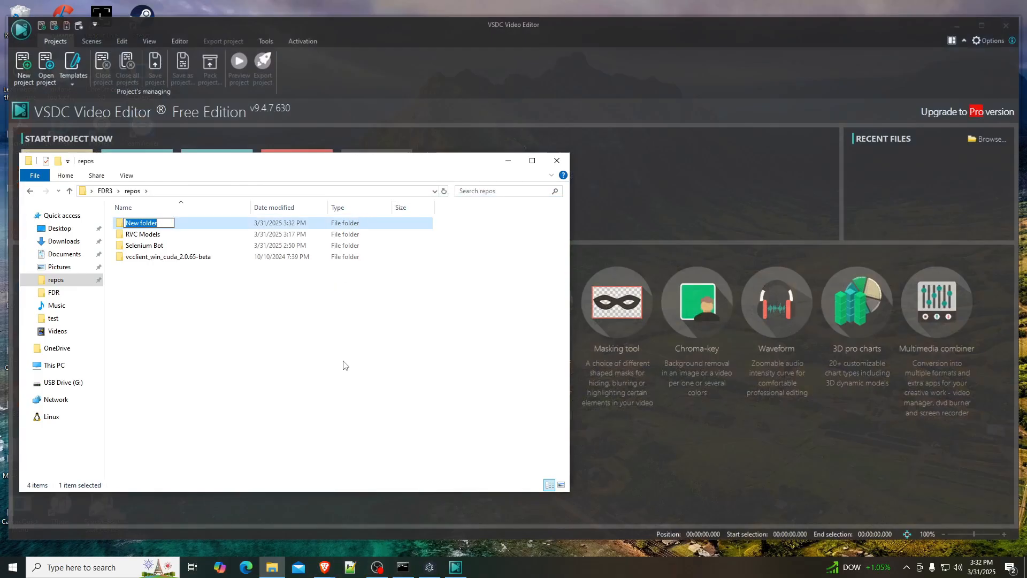
text(VSDC)
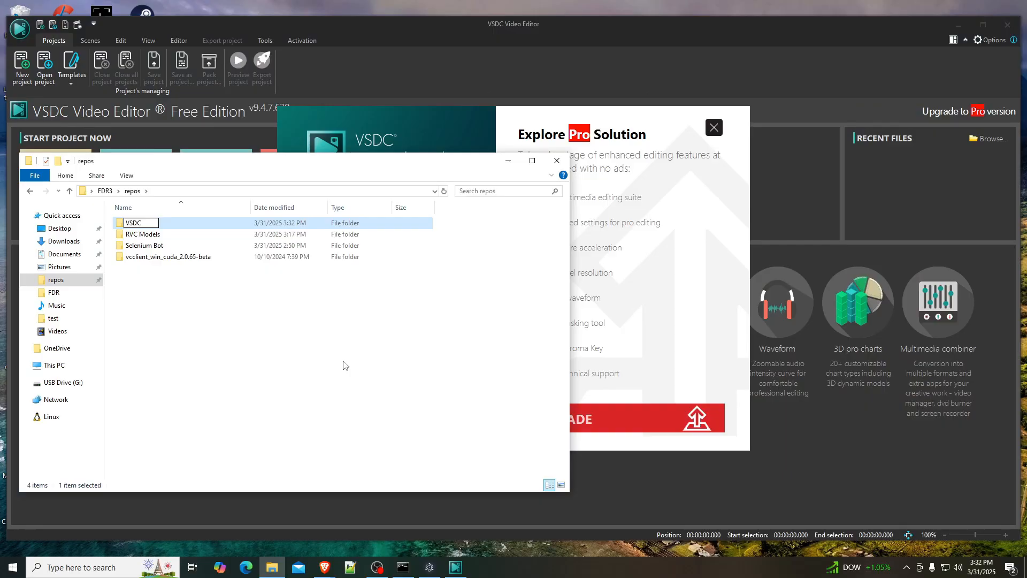
click(343, 365)
double_click(173, 257)
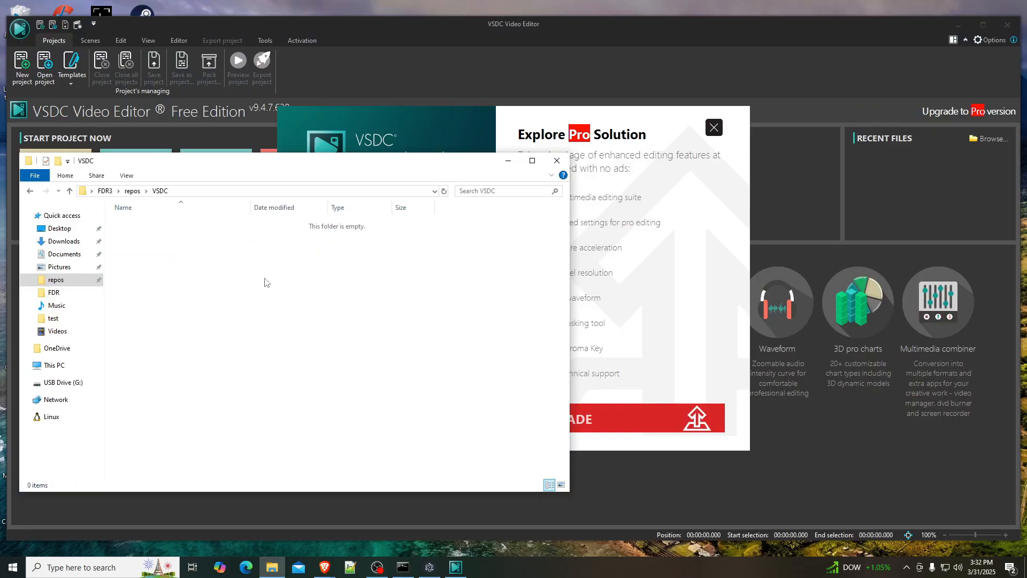
- Create a folder named "A debate about Jesus" inside the VSDC folder and open it
right_click(158, 253)
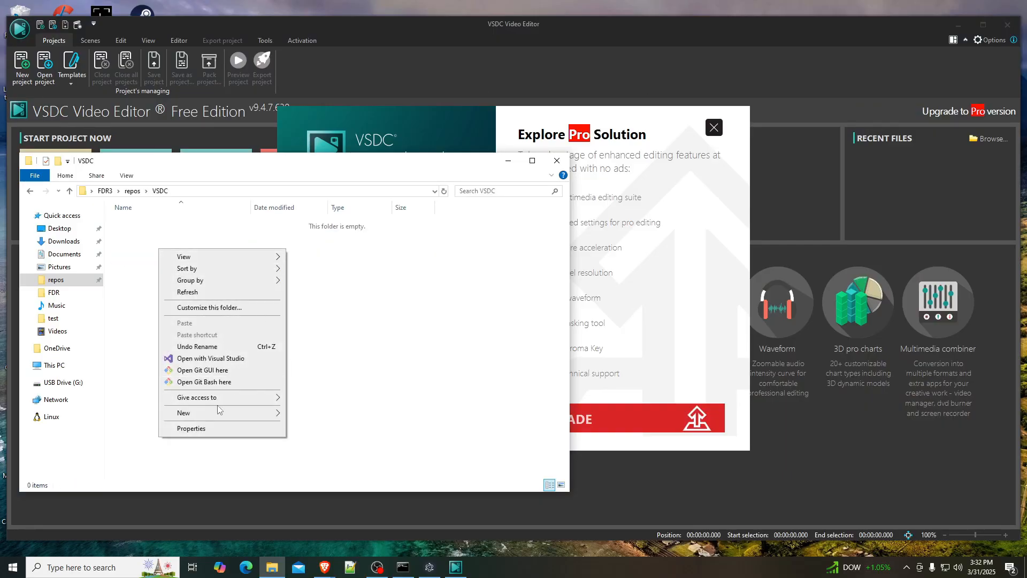
mouse_move(217, 412)
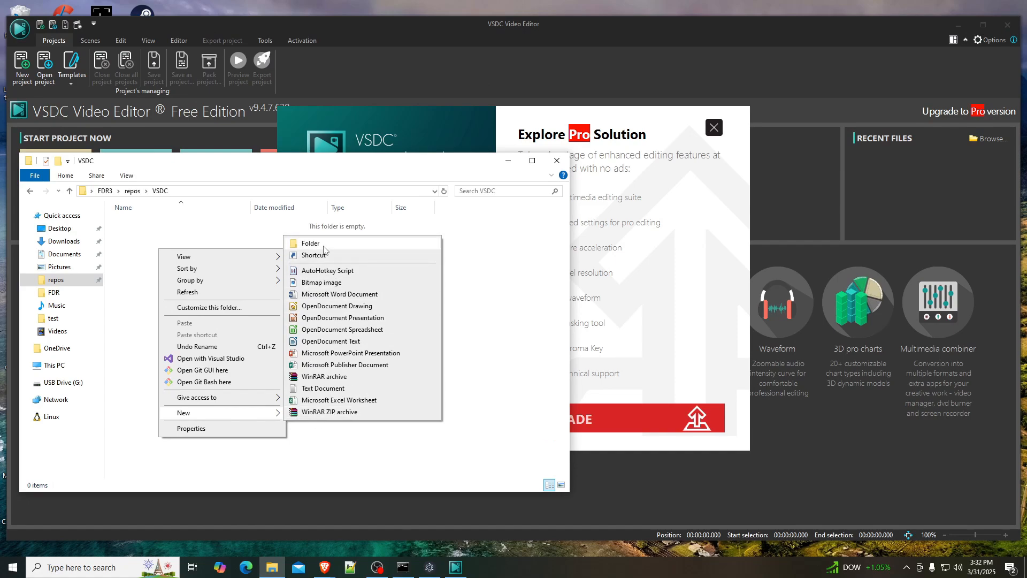
click(323, 247)
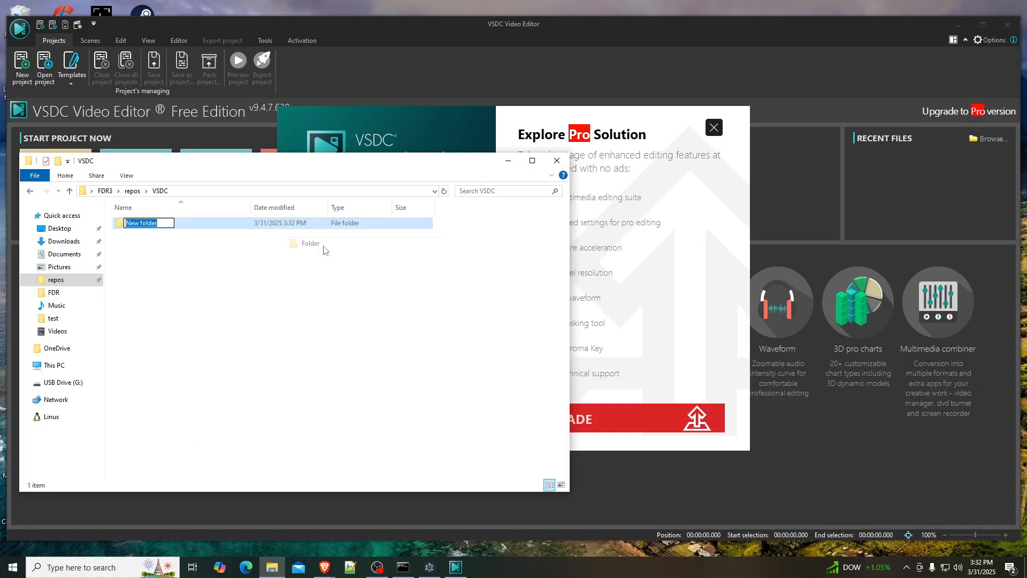
text(Jesus A)
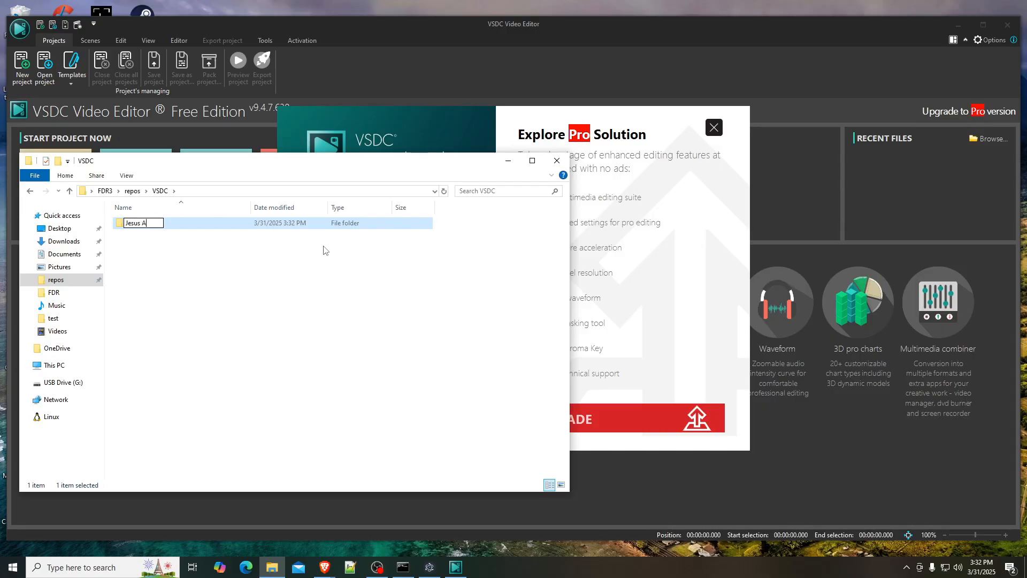
text( debate babout Jesus)
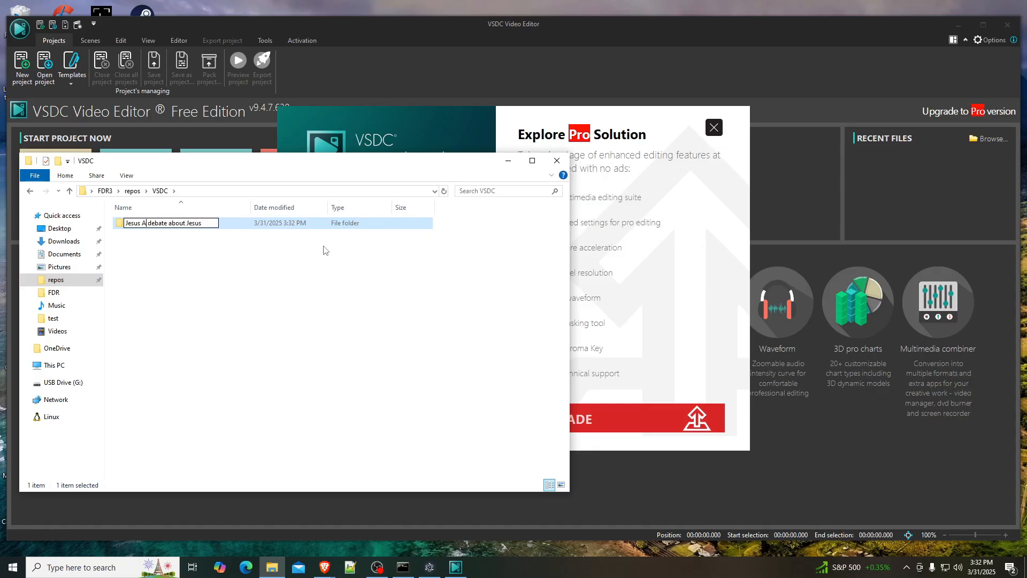
key(BackSpace)
key(BackSpace)
key(BackSpace)
key(BackSpace)
key(BackSpace)
key(BackSpace)
key(Return)
key(Return)
- Create a subfolder named "Jiggly Puff Hunter" inside "A debate about Jesus" and open it
right_click(150, 242)
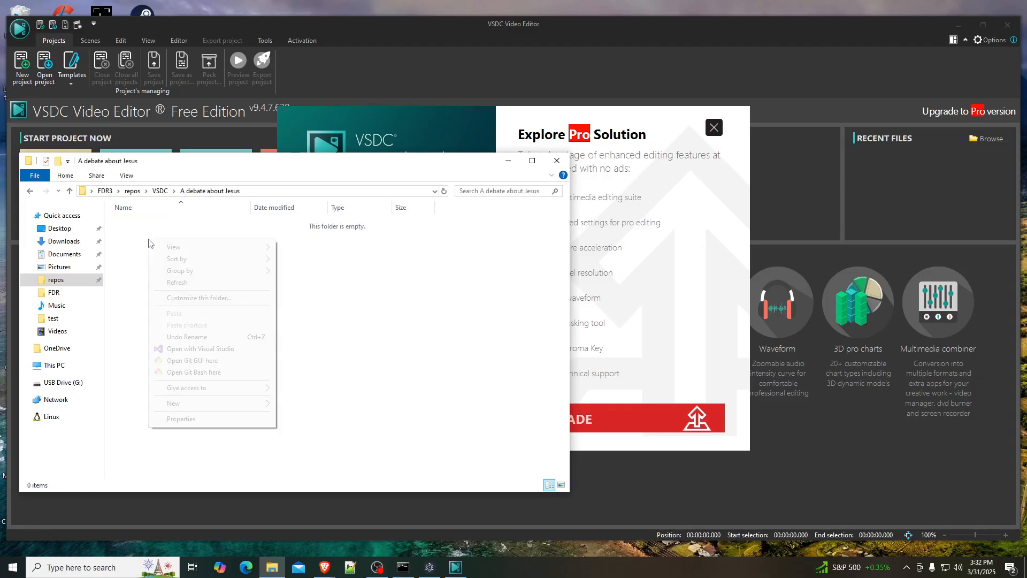
mouse_move(209, 403)
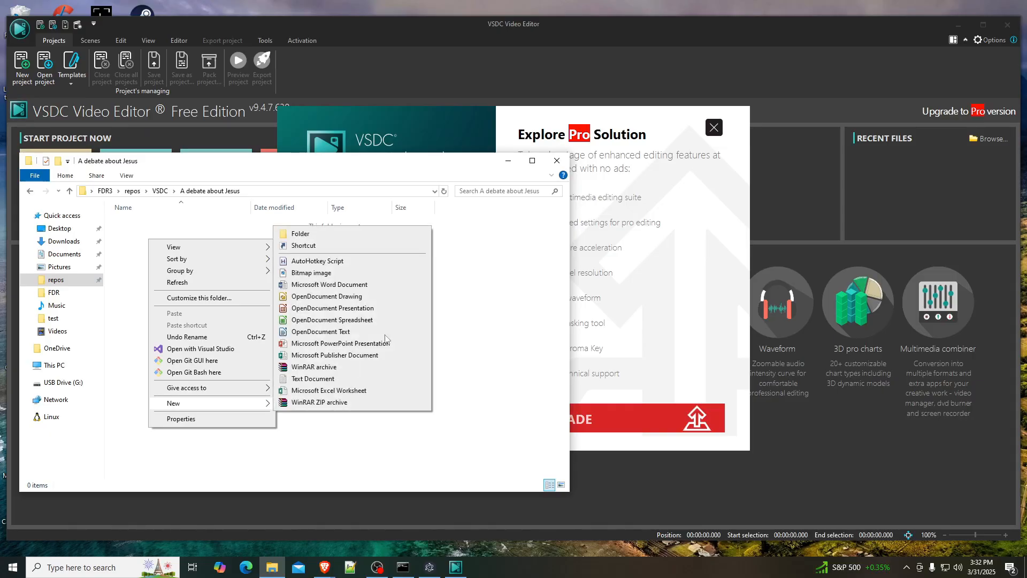
click(321, 235)
text(Jiggly)
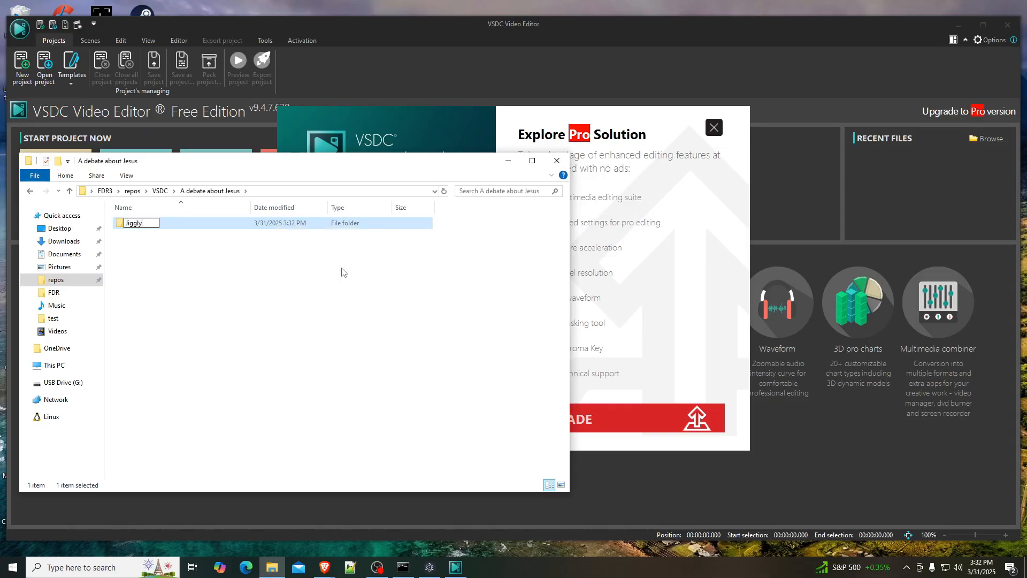
text( Puff Hunter)
click(342, 272)
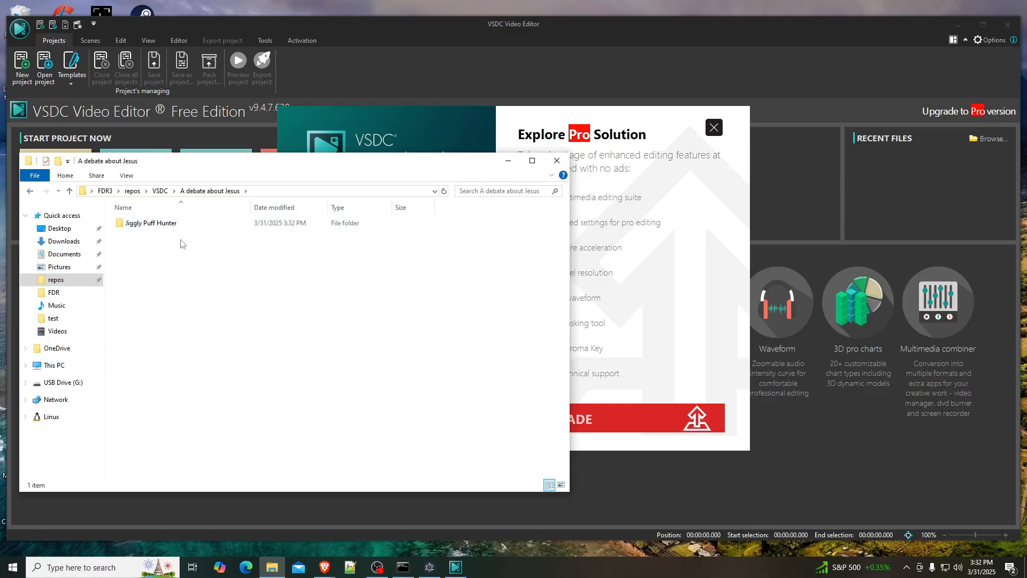
double_click(160, 223)
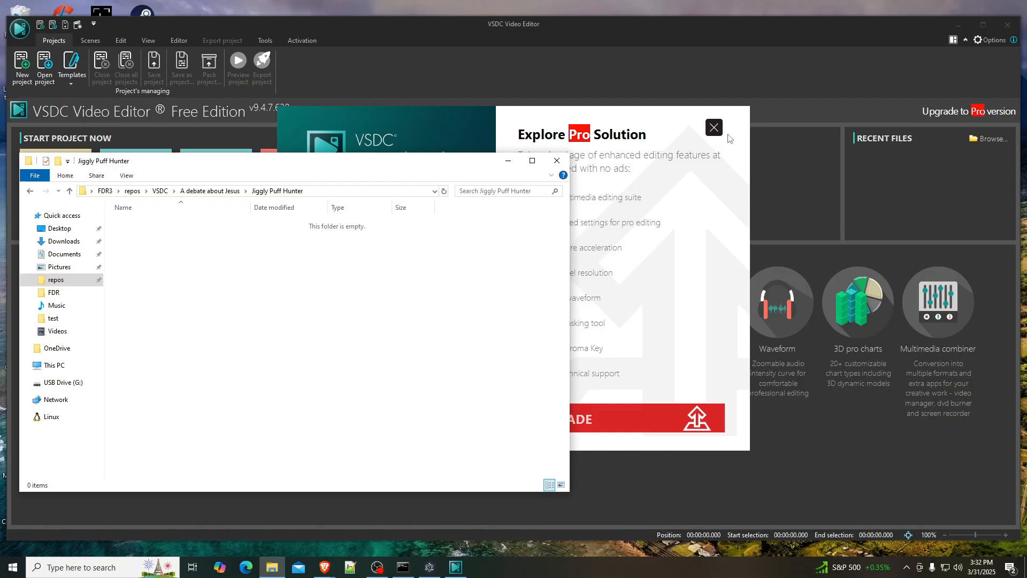
- Switch to VSDC, dismiss the Pro offer and create a new project titled "Jiggly Puff Hunt" using the Import content option
click(714, 127)
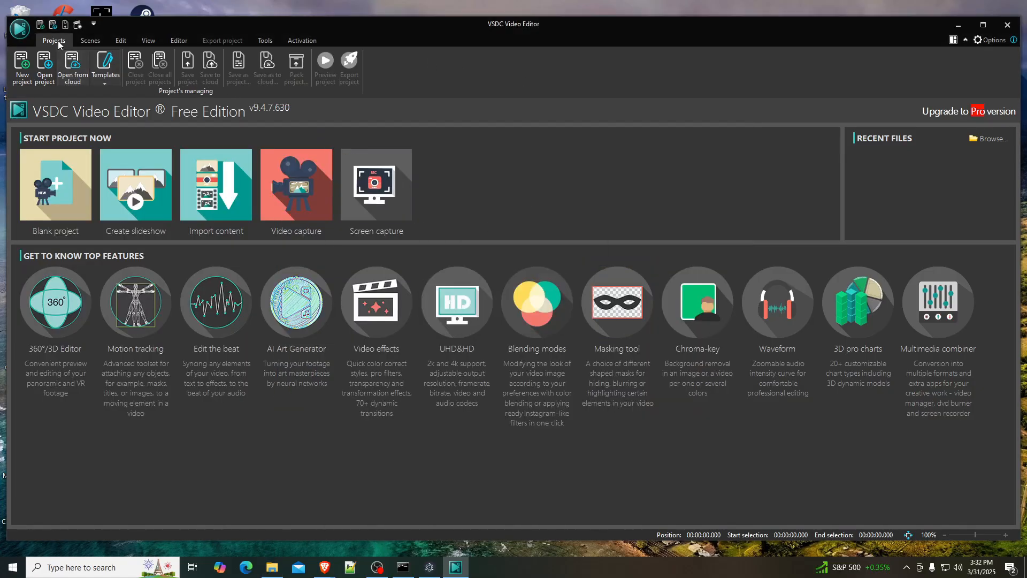
click(22, 67)
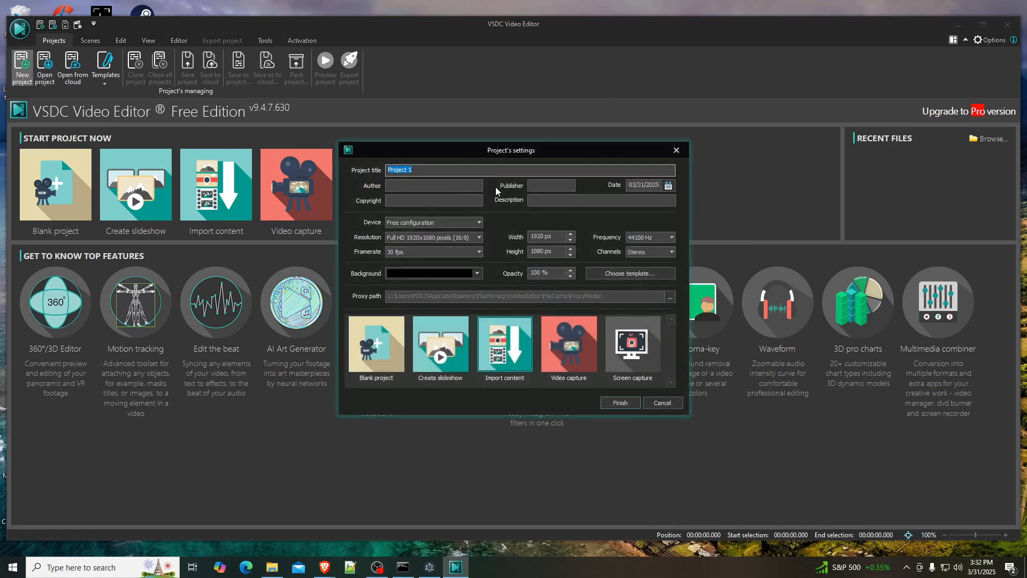
text(Jiggly Pu)
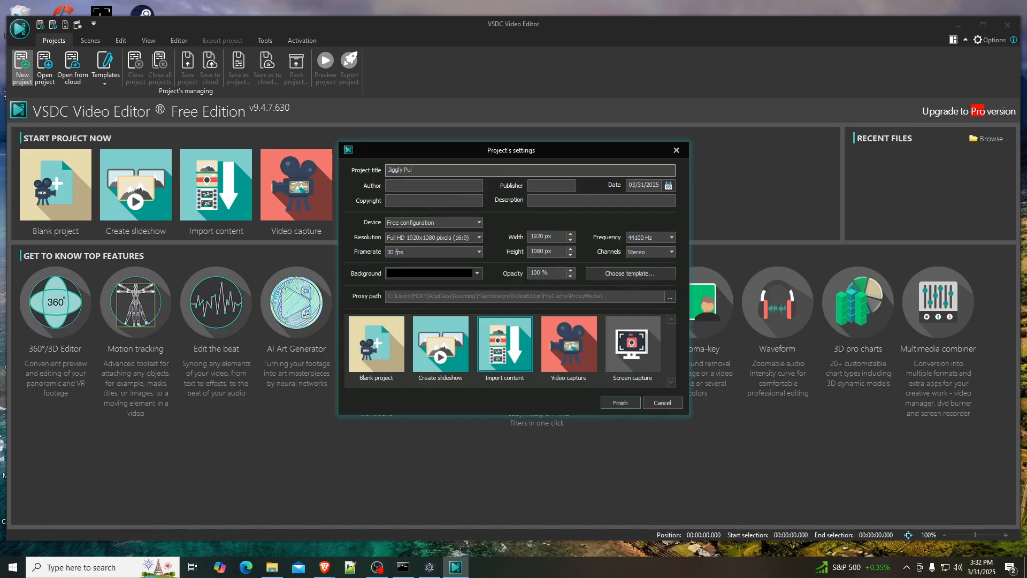
text(ff Hunter)
click(620, 402)
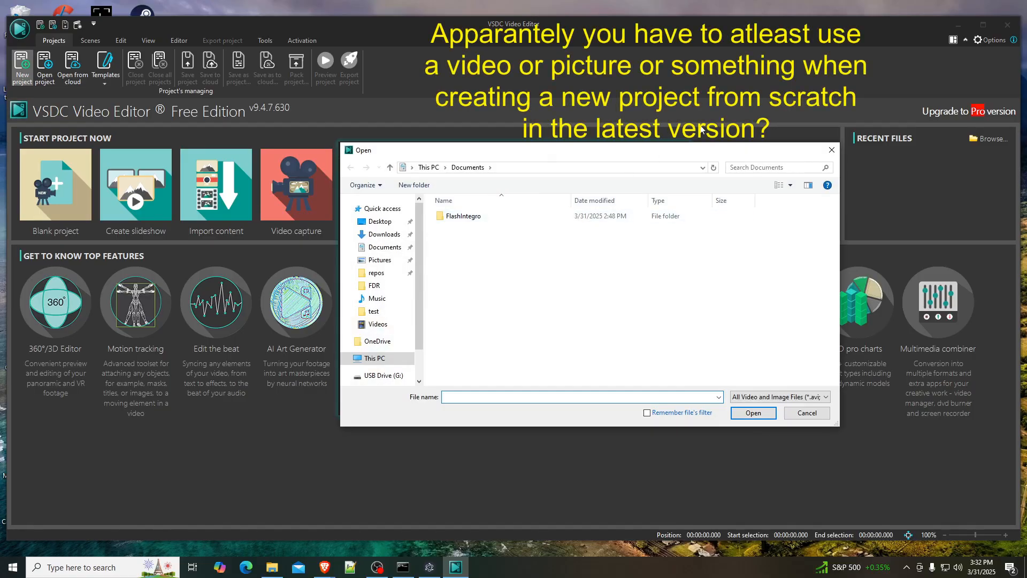
click(376, 273)
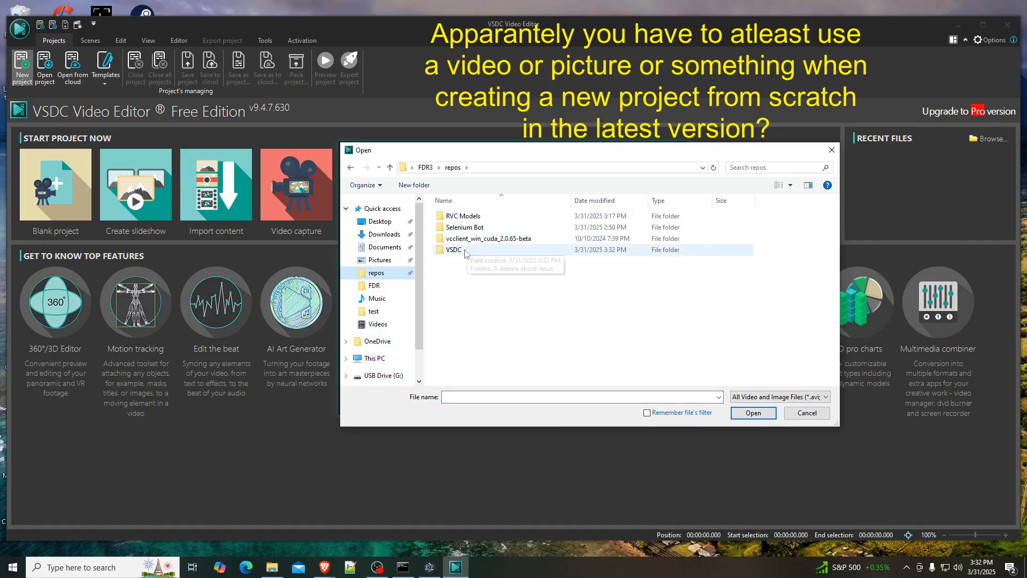
double_click(482, 252)
double_click(513, 216)
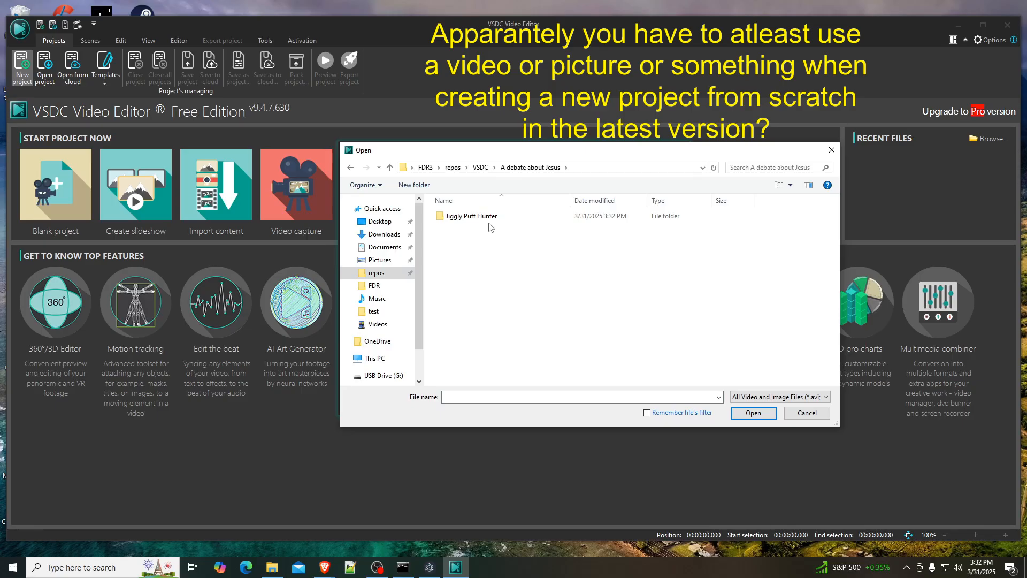
double_click(470, 216)
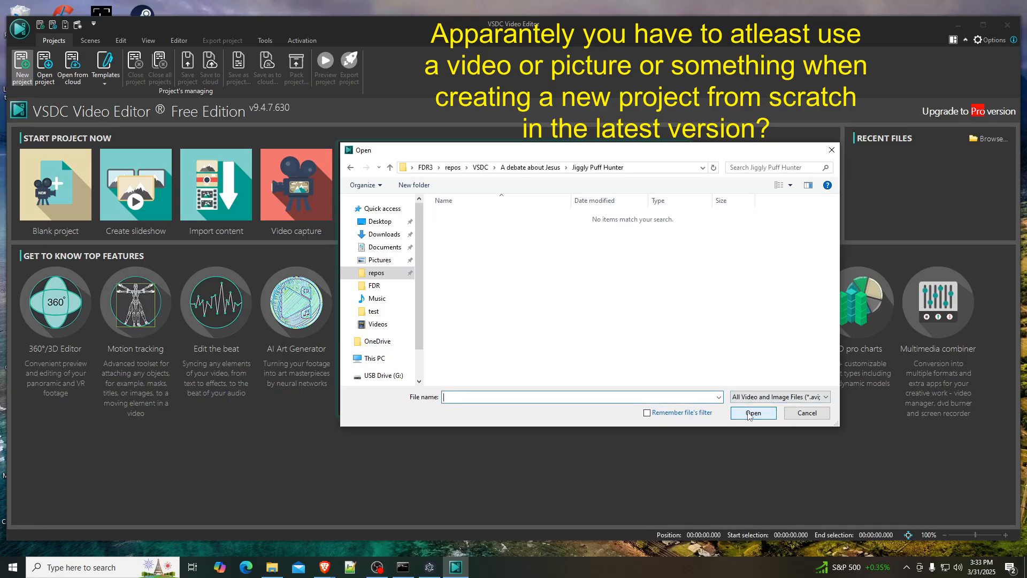
click(826, 398)
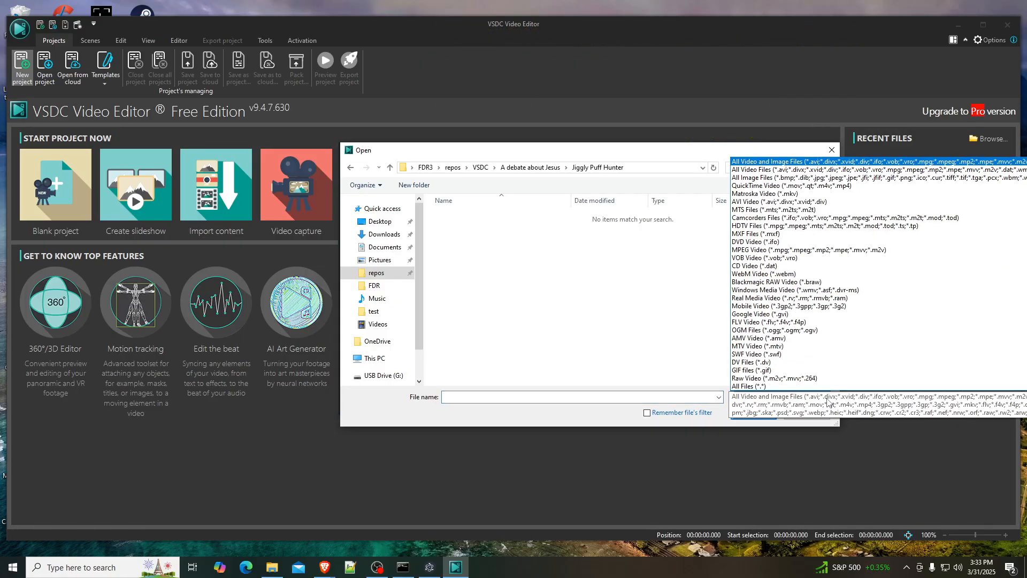
click(561, 397)
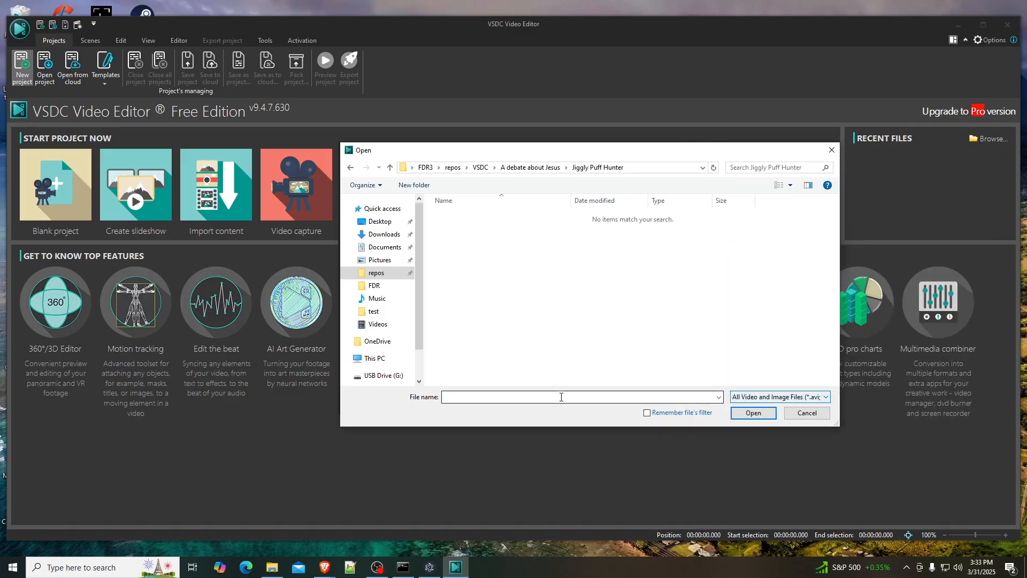
click(776, 405)
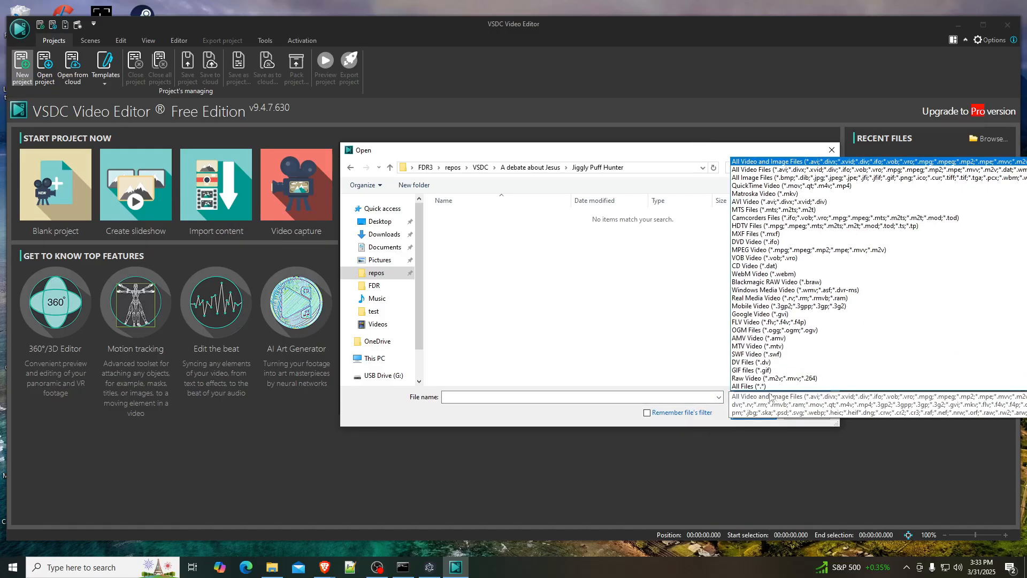
click(770, 385)
click(678, 396)
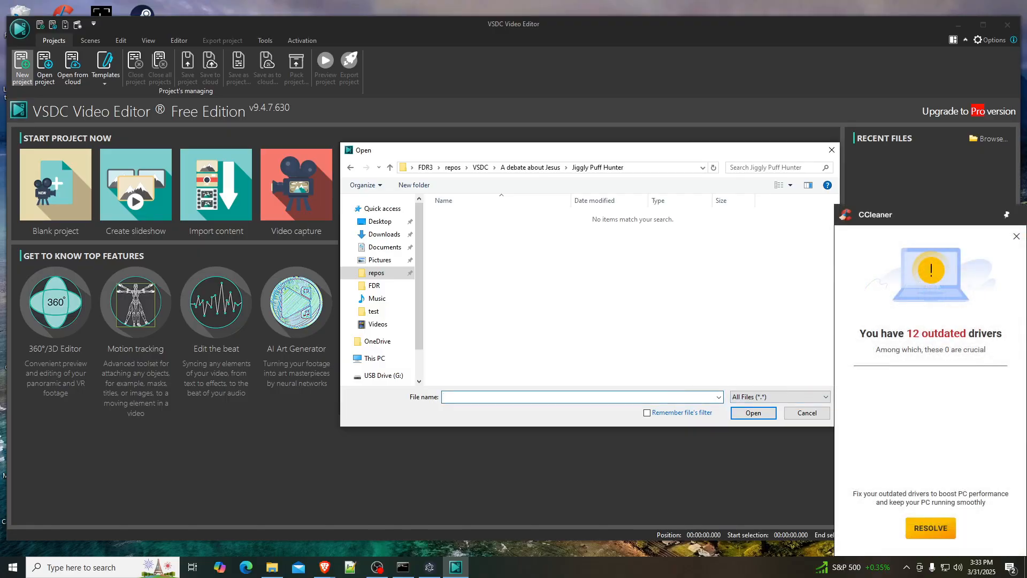
click(1017, 236)
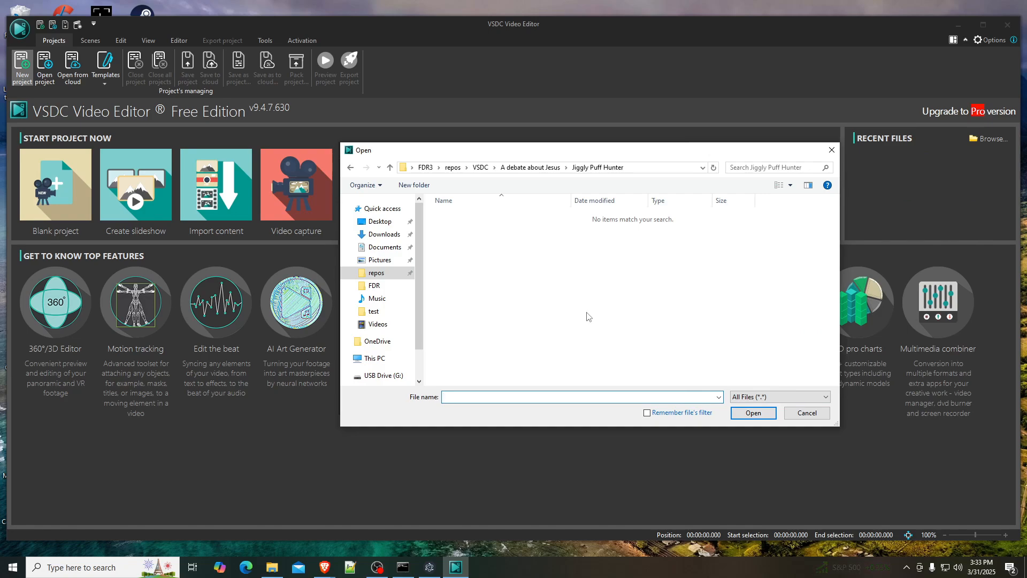
click(820, 417)
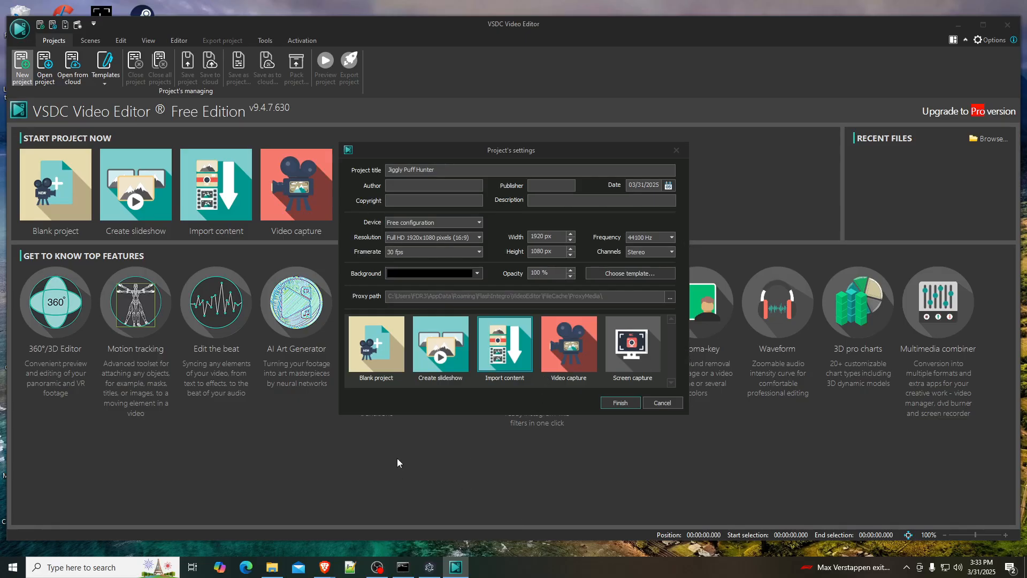
- Switch to the Brave browser, search the web for "season 3 boon docks 4k" and view the Internet Archive file list
mouse_move(324, 566)
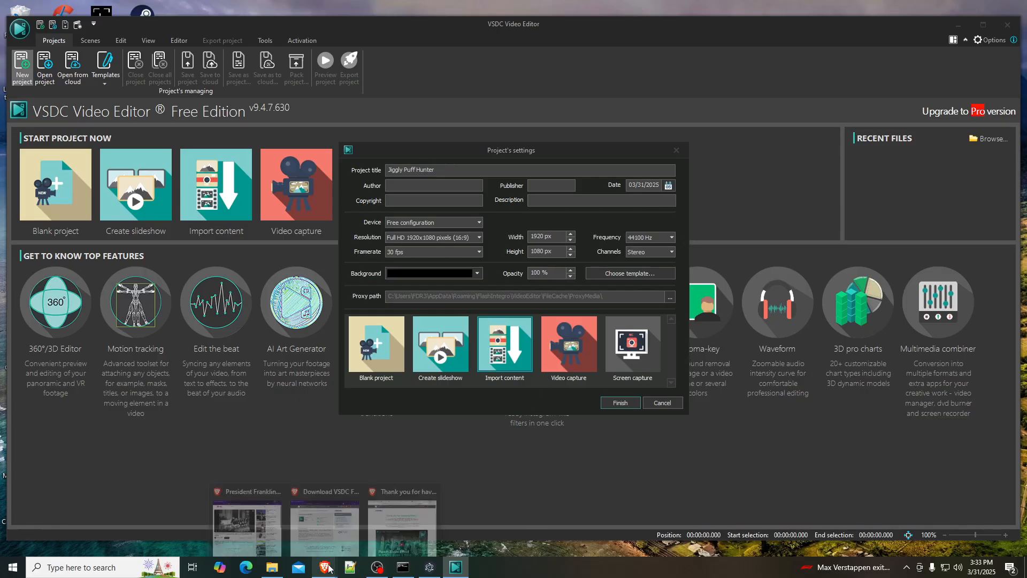
click(393, 531)
click(544, 38)
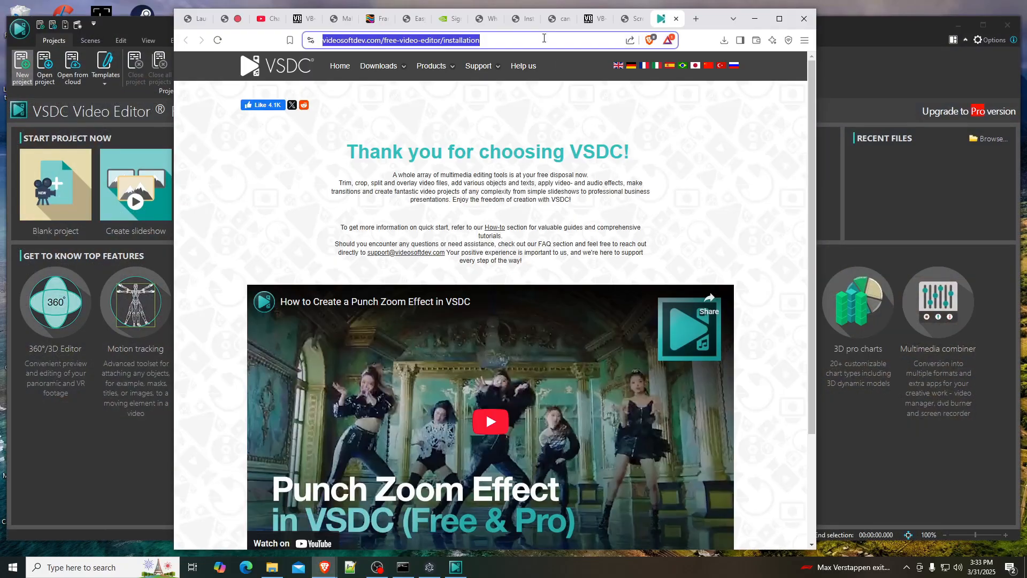
text(seas)
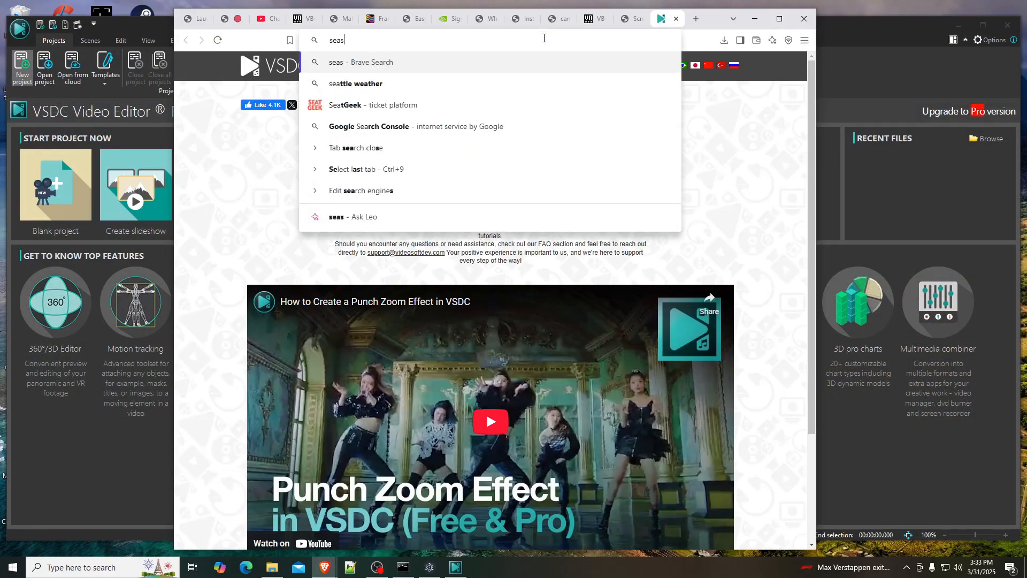
text(on 3 boon docks )
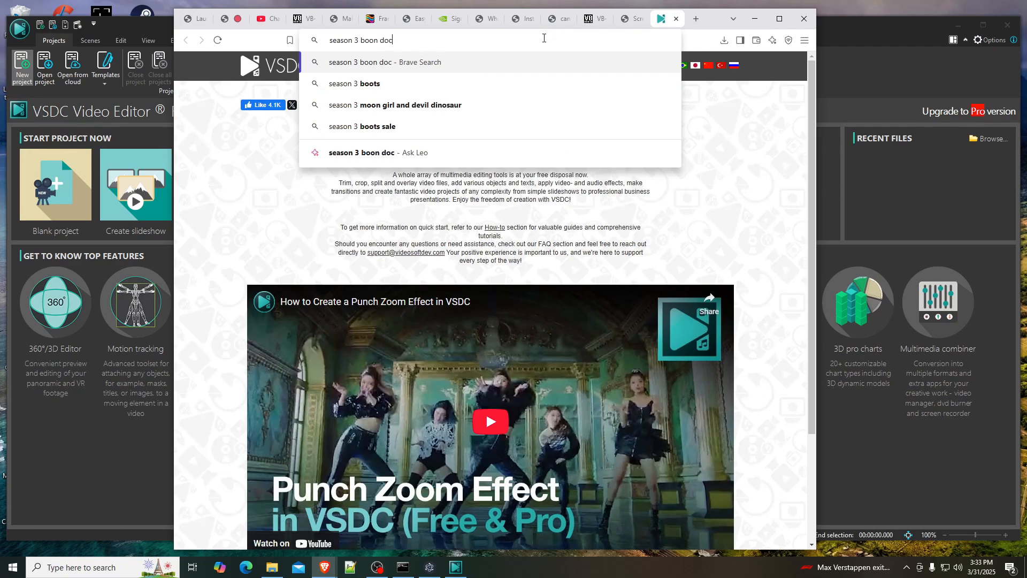
text(4k)
key(Return)
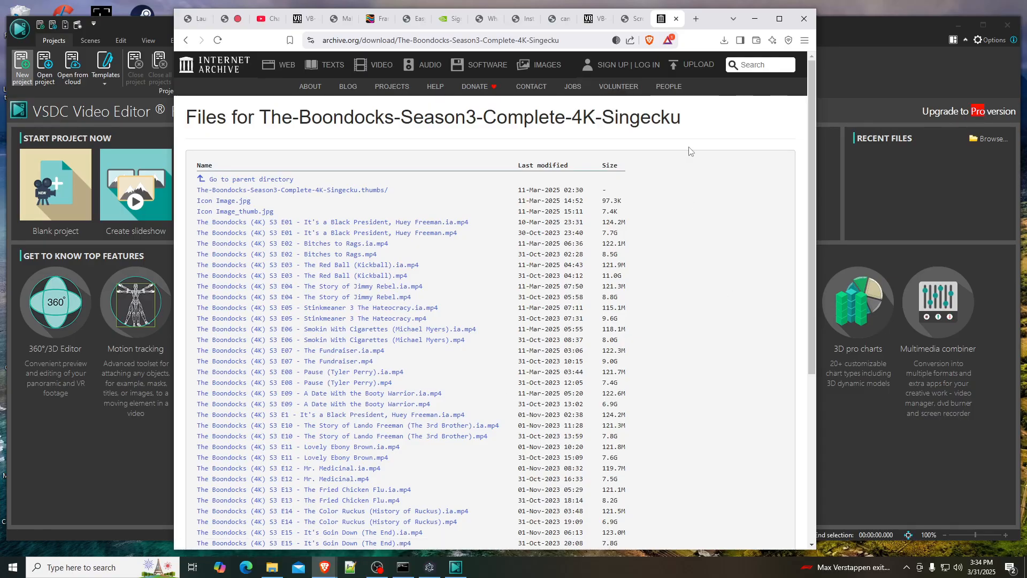
click(755, 19)
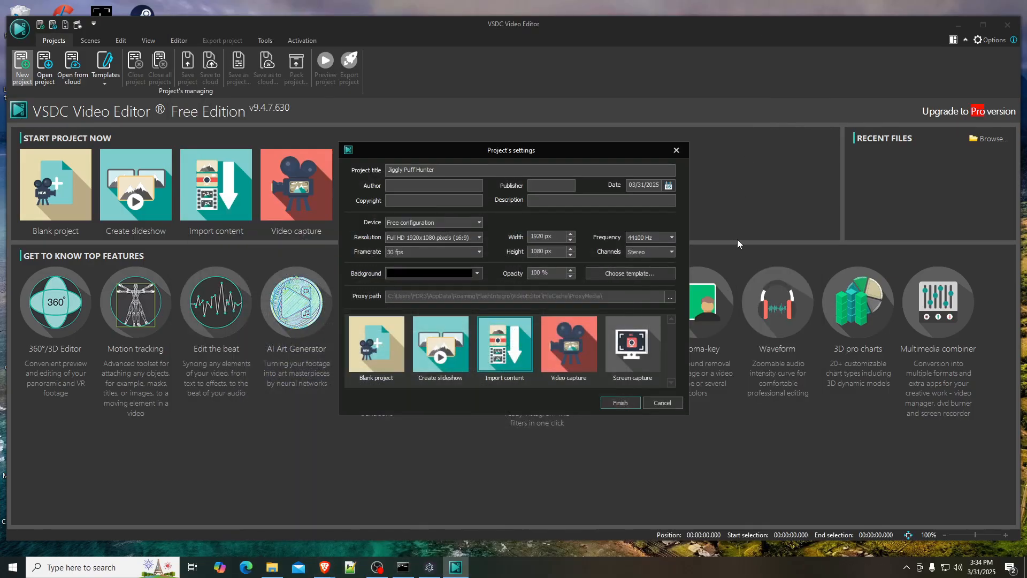
key(super)
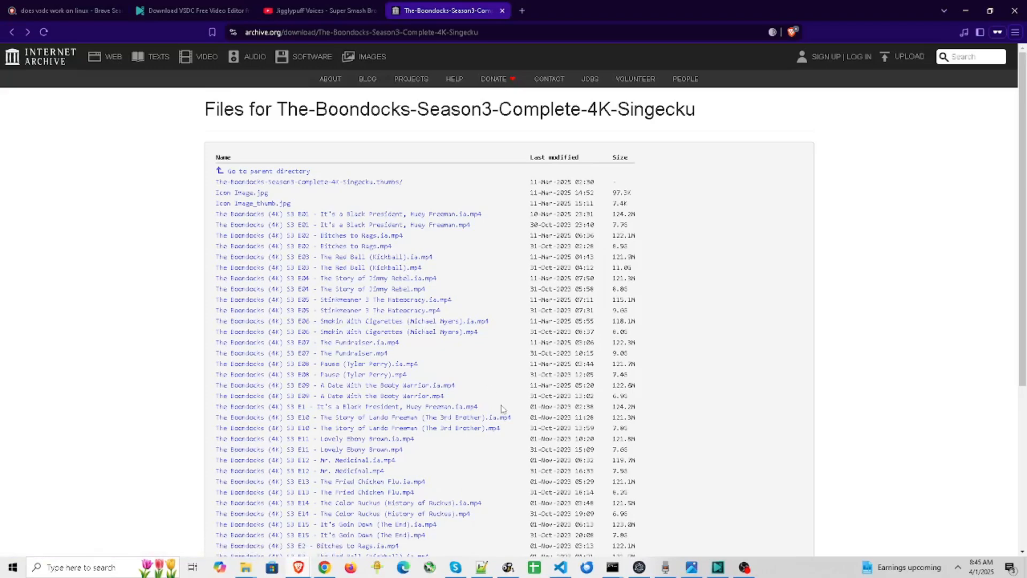
- Open "The Boondocks (4K) S3 E09 - A Date With the Booty Warrior.mp4" from the file list and check the player's download option
click(426, 396)
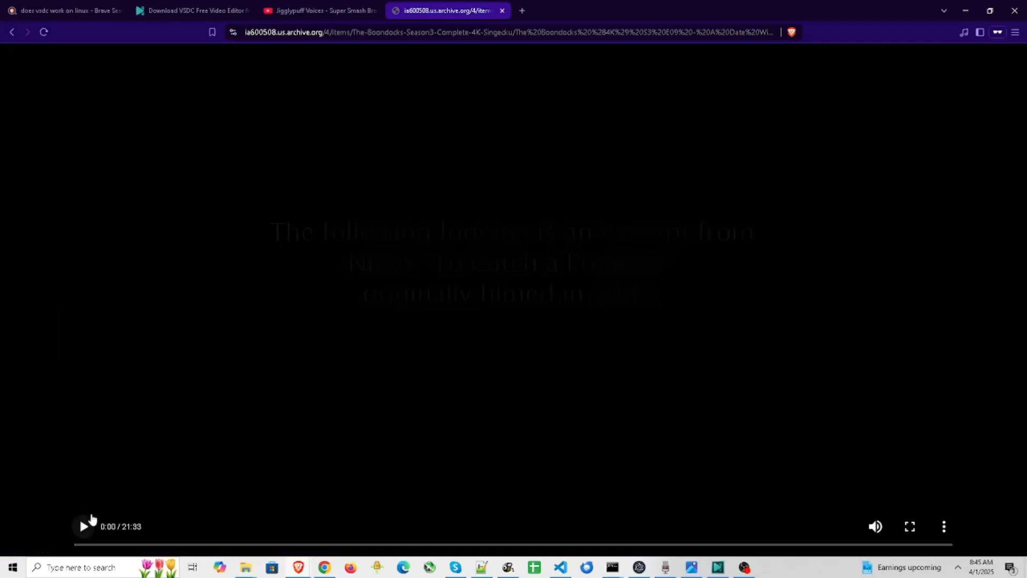
click(944, 526)
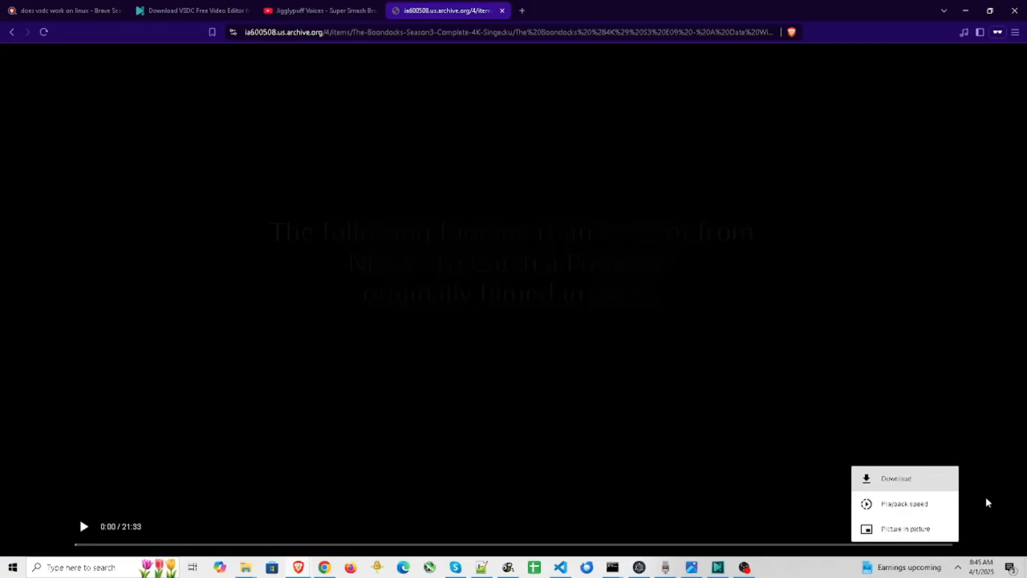
click(995, 507)
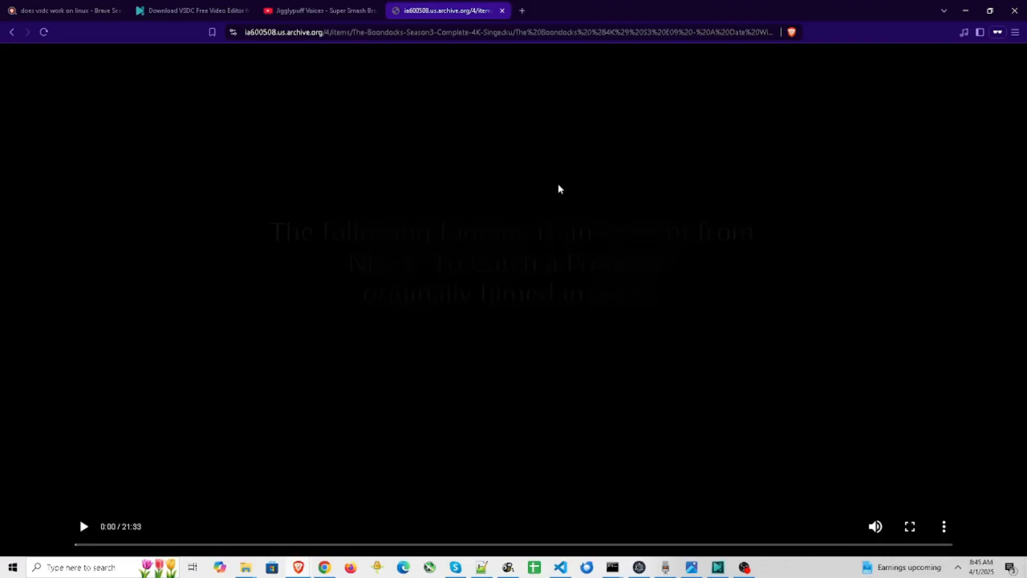
- Copy the episode's direct video address, open it in Firefox and pause the playback
click(501, 32)
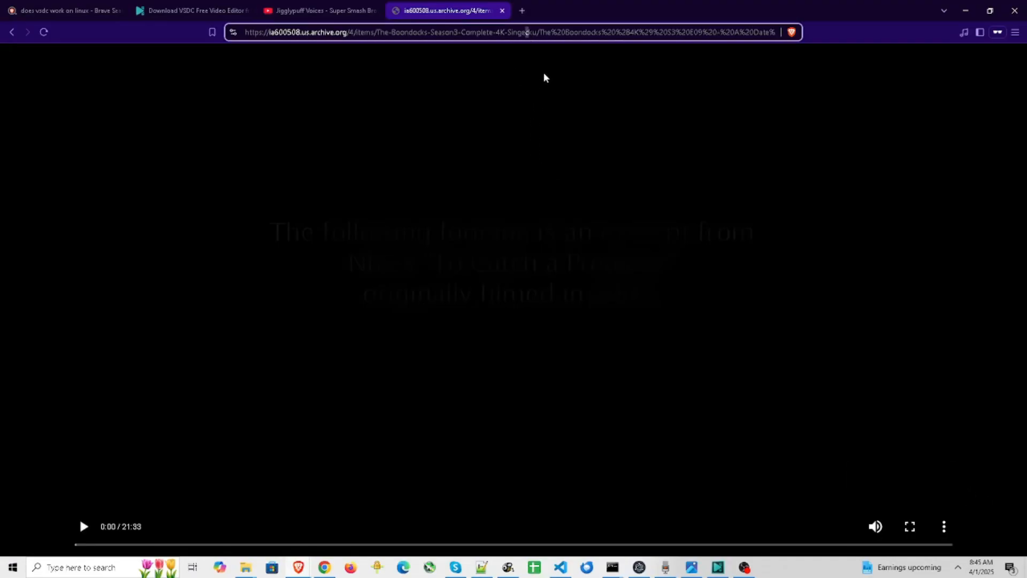
key(ctrl+a)
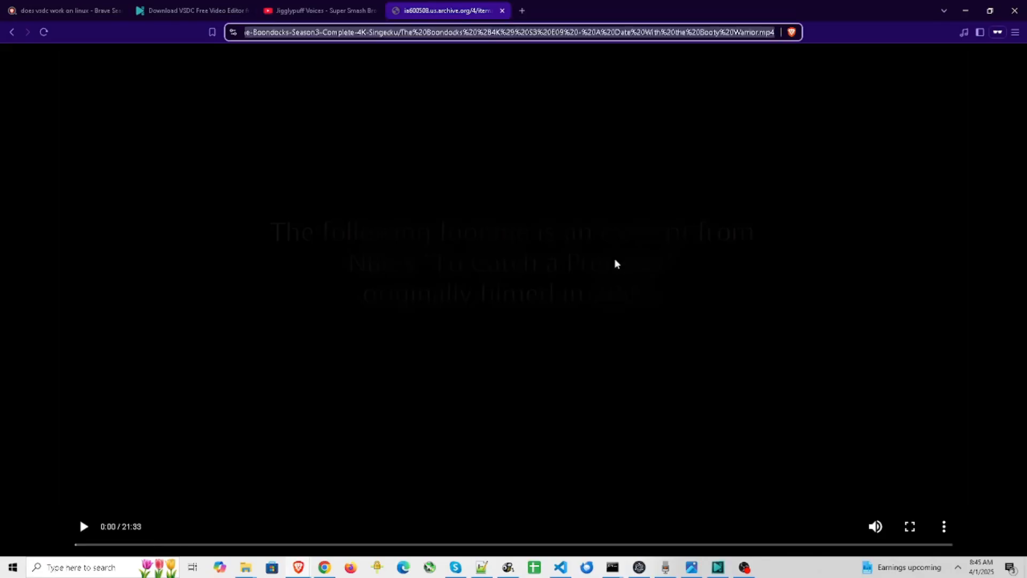
click(350, 567)
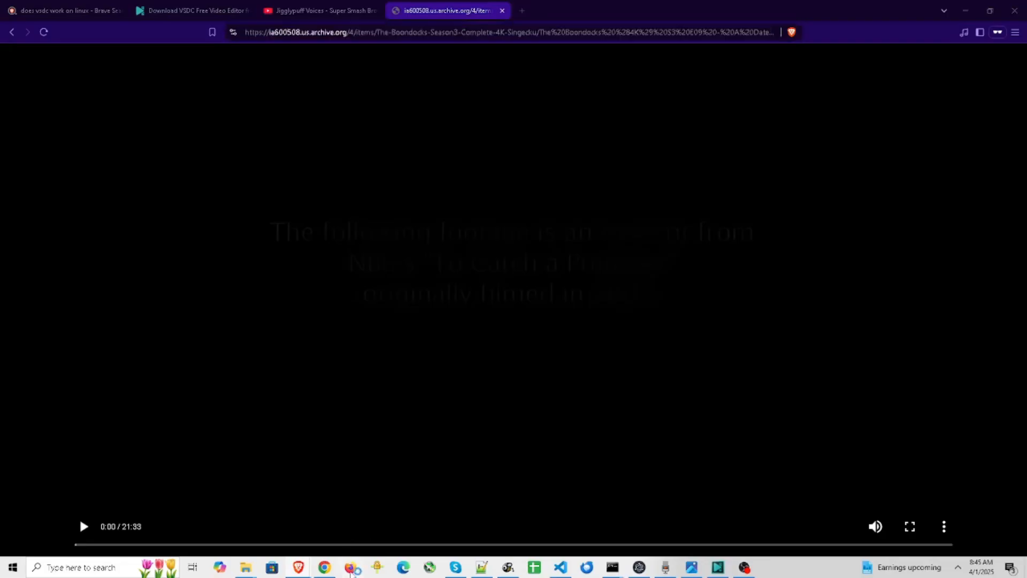
text(https://ia600508.us.archive.org/4/items/The-Boondocks-Season3-Complete-4K-Singedu/The%20Boondocks%20(4K)%20S3%20E09%20-%20A%20Date%20With%20the%20Booty%20Warrior.mp4)
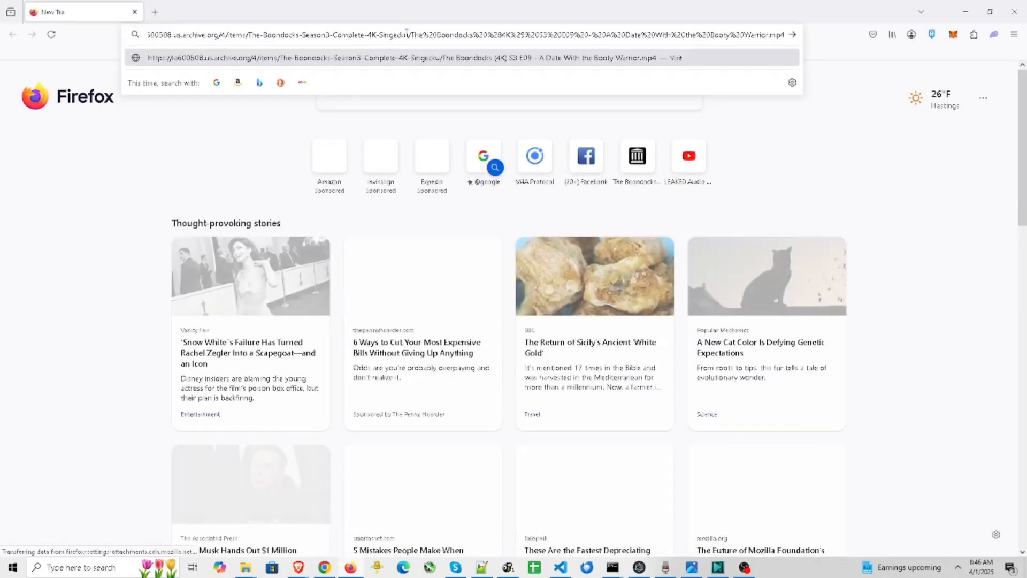
key(Return)
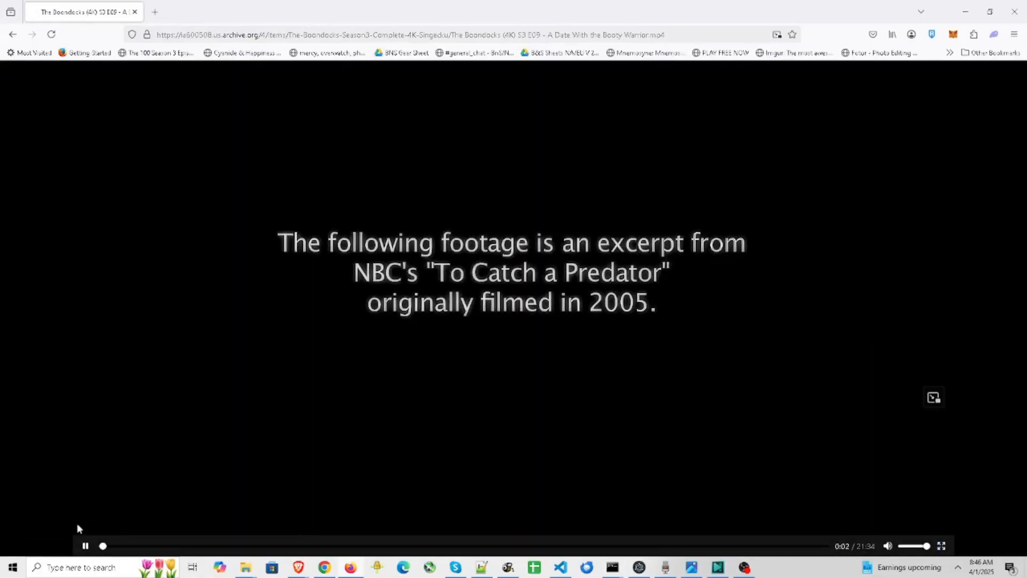
click(86, 545)
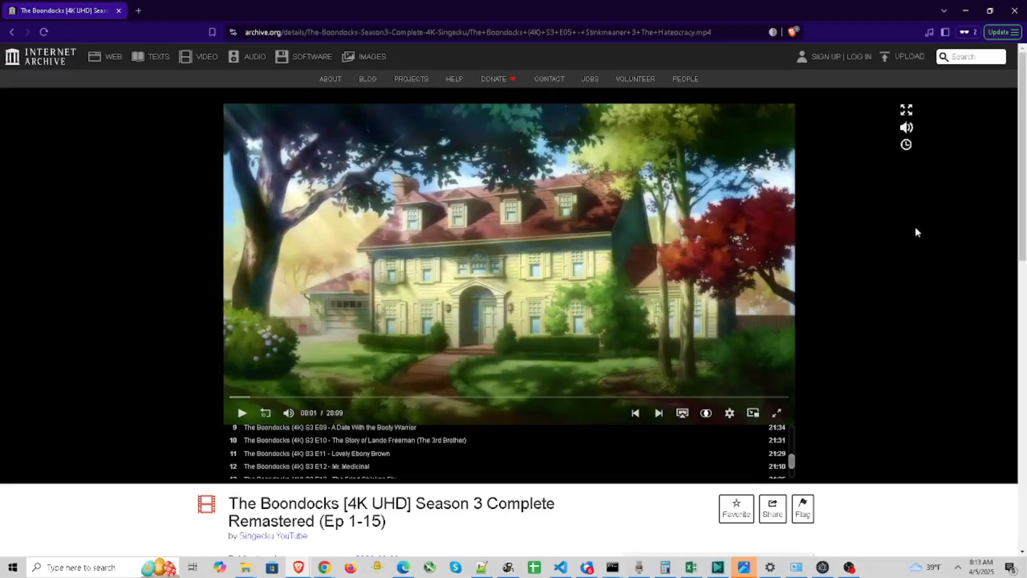
- From the Boondocks Season 3 item page on Internet Archive, show all download files and look through the listing
scroll(482, 455, down, 6)
scroll(471, 428, up, 5)
scroll(459, 460, up, 5)
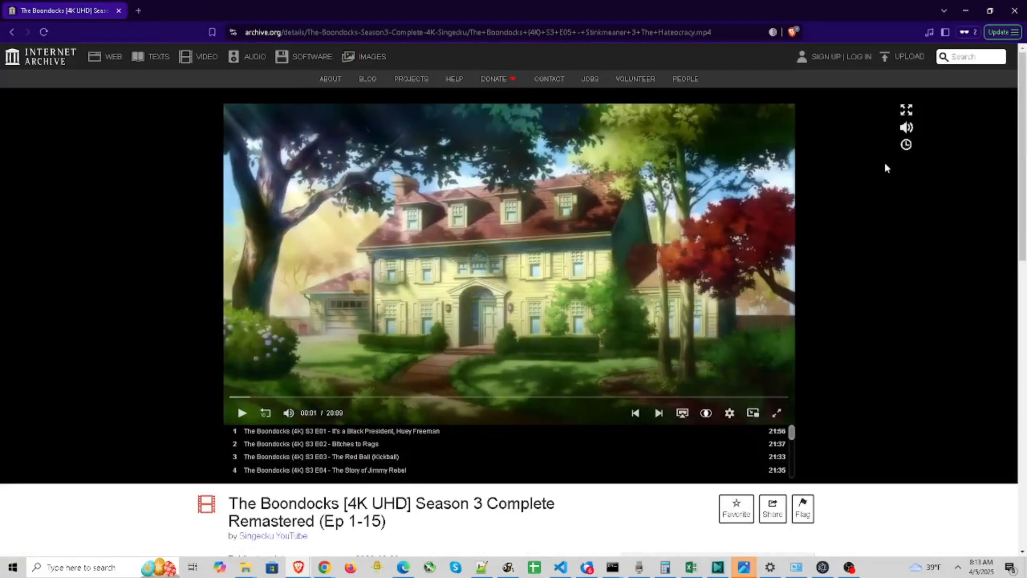
scroll(888, 171, down, 8)
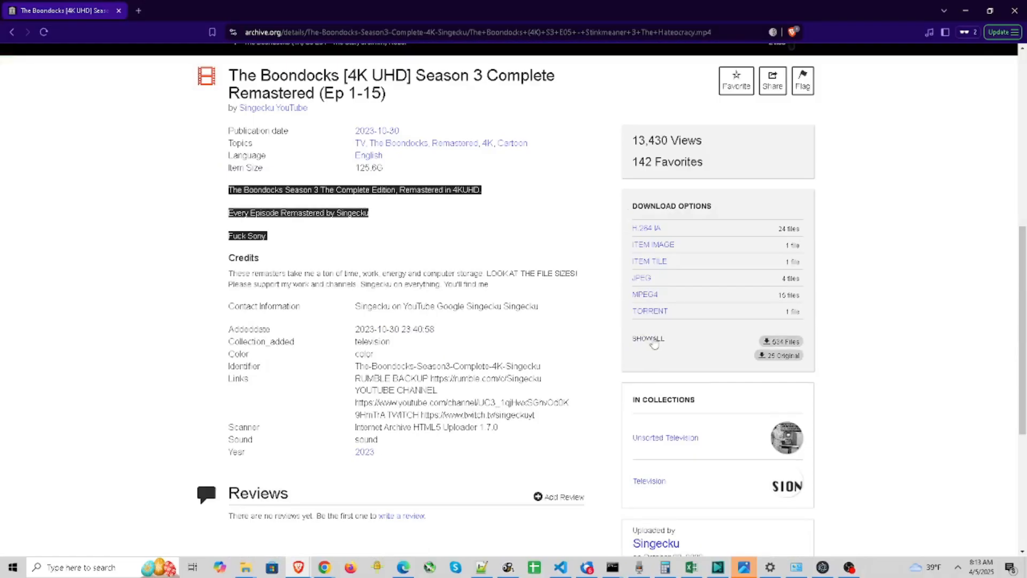
click(648, 342)
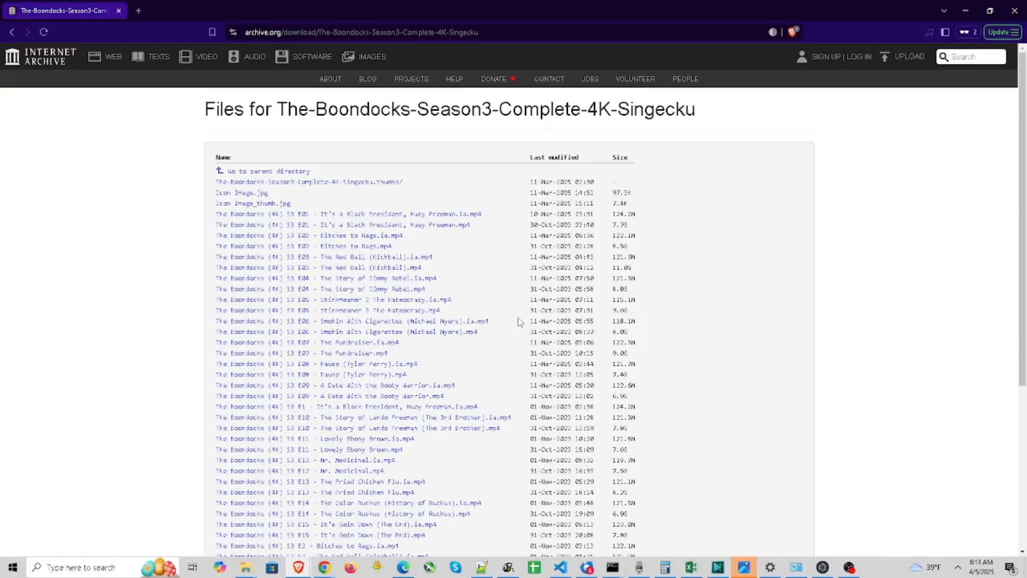
scroll(535, 278, down, 10)
scroll(591, 275, up, 5)
scroll(747, 265, down, 10)
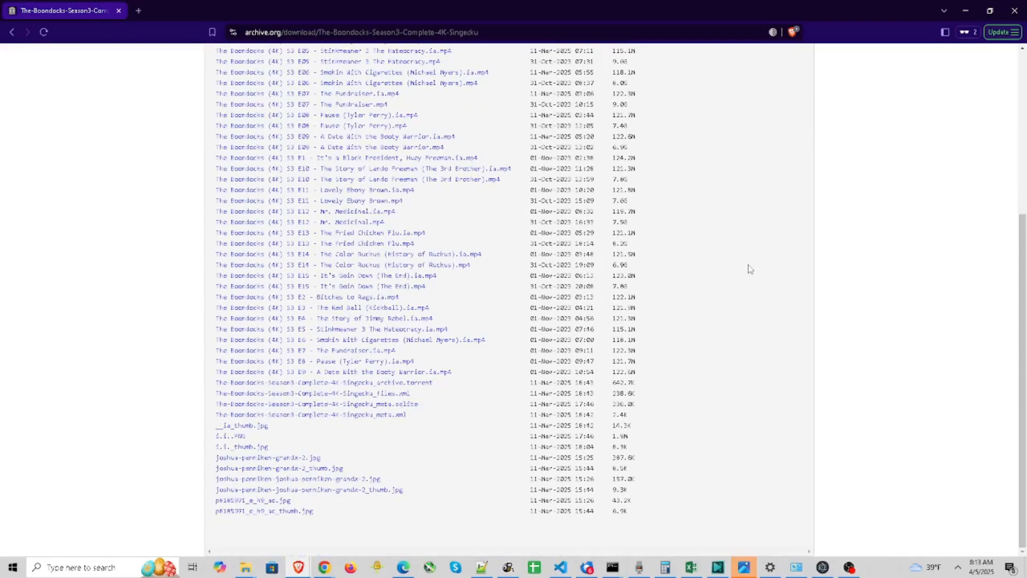
scroll(651, 253, up, 10)
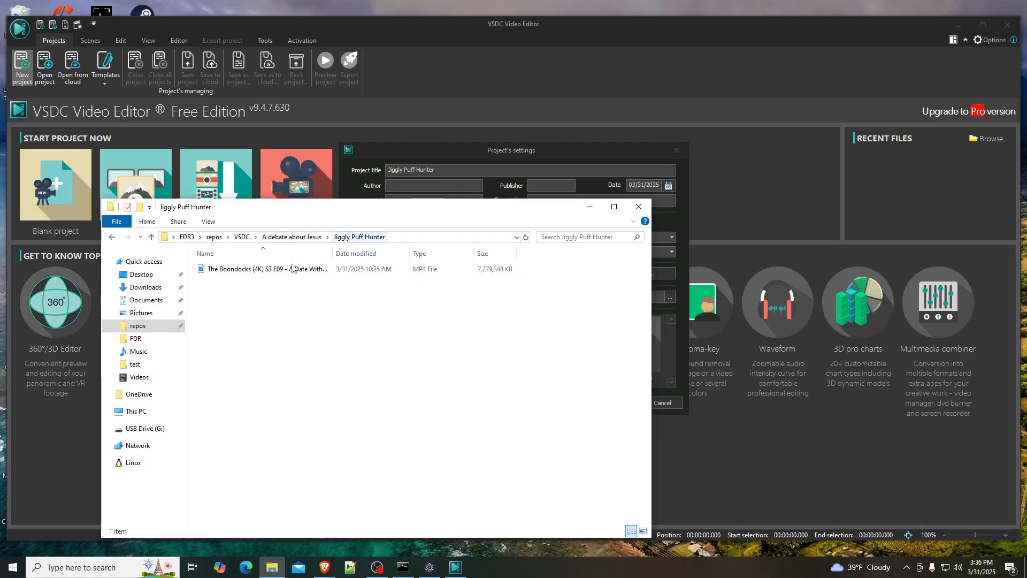
- Import "The Boondocks (4K) S3 E09 - A Date With the Booty Warrior.mp4" from the Jiggly Puff Hunter folder, adopting its parameters as the project settings
click(579, 149)
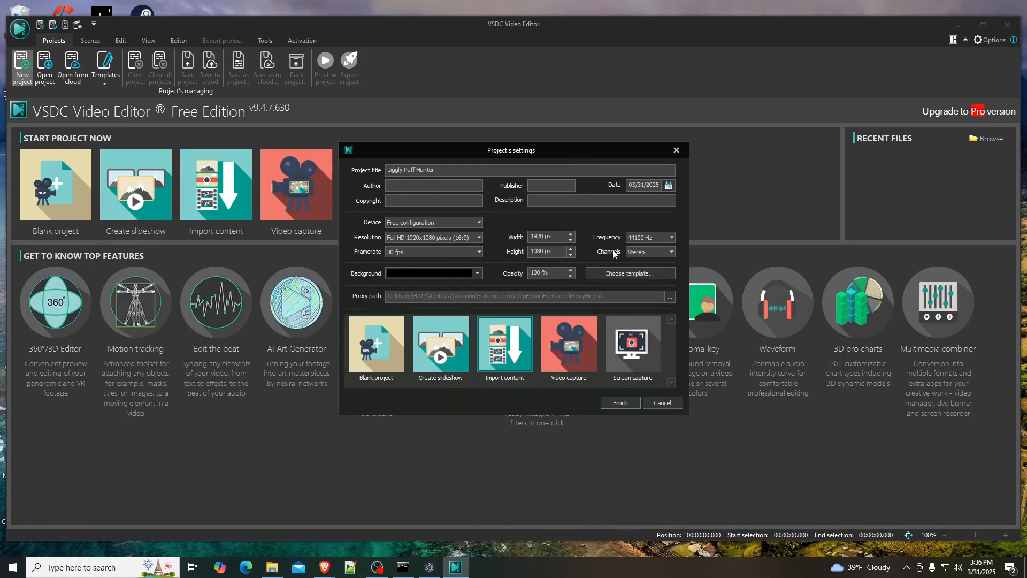
click(614, 402)
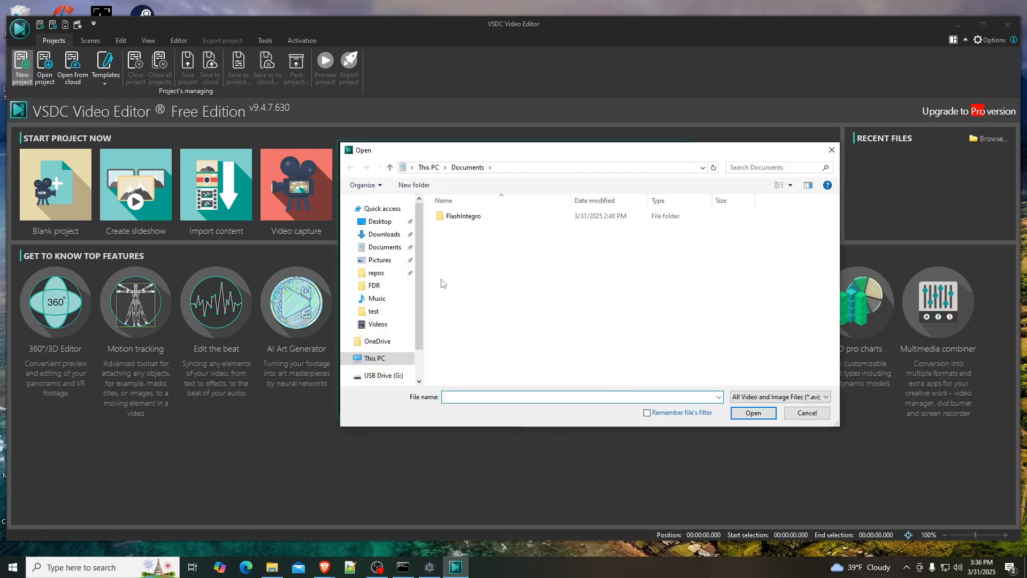
click(376, 273)
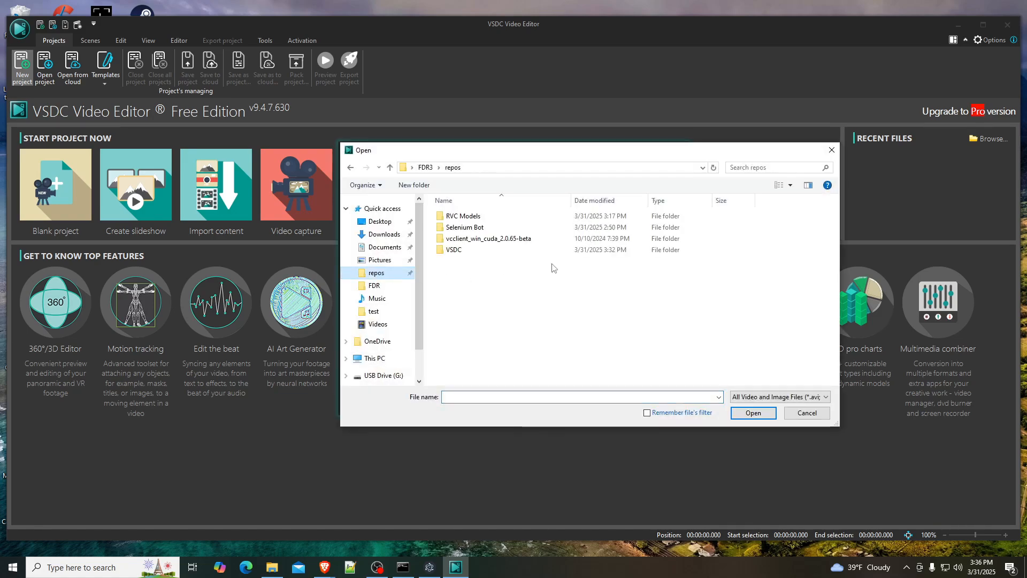
double_click(487, 254)
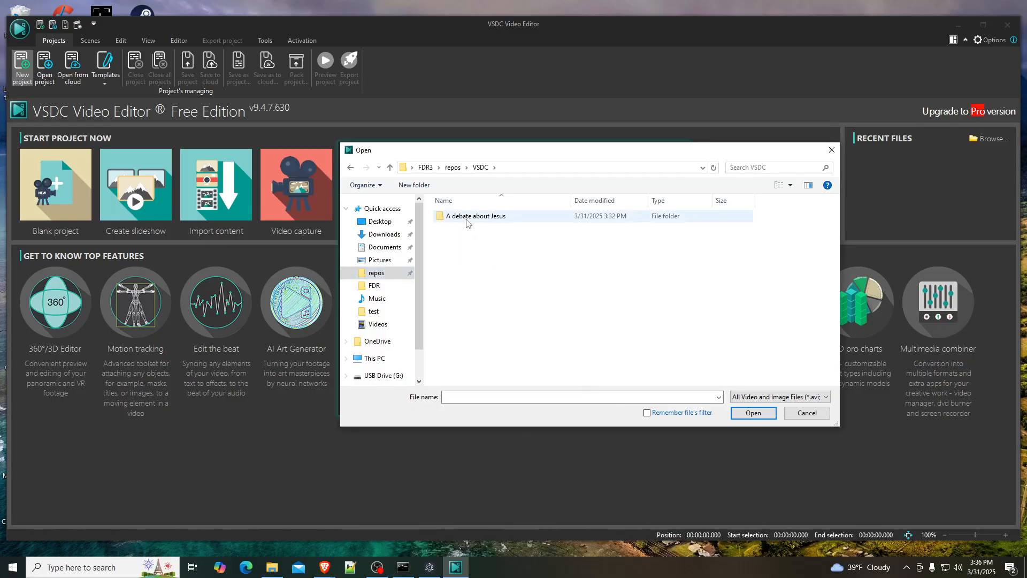
double_click(467, 223)
double_click(472, 223)
click(471, 236)
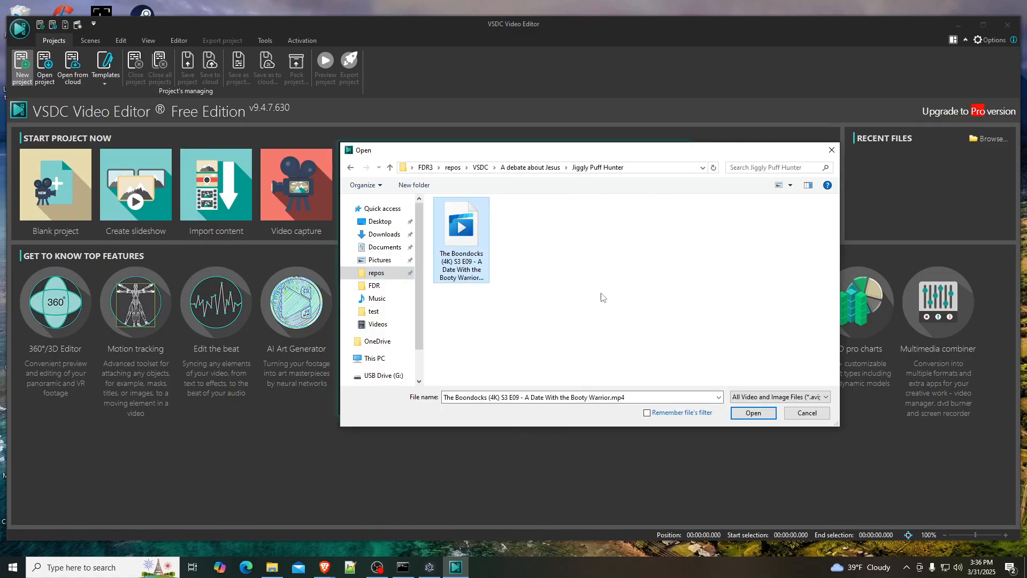
click(753, 412)
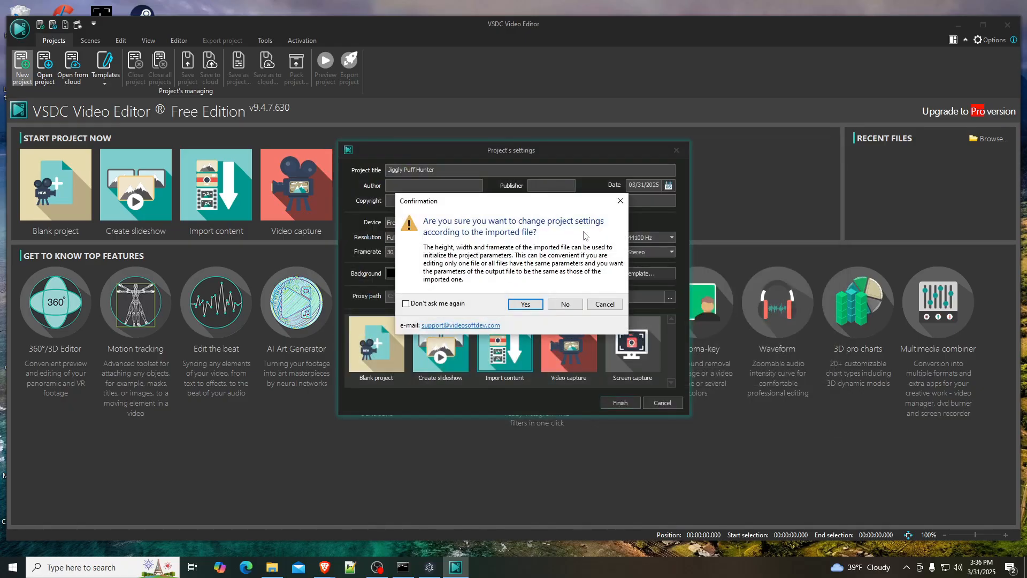
click(525, 304)
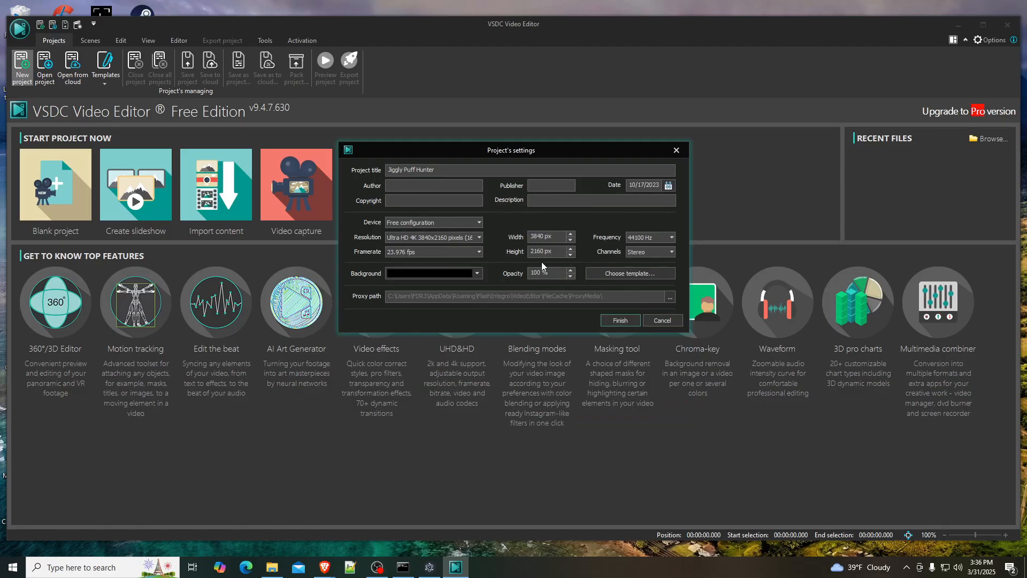
click(612, 319)
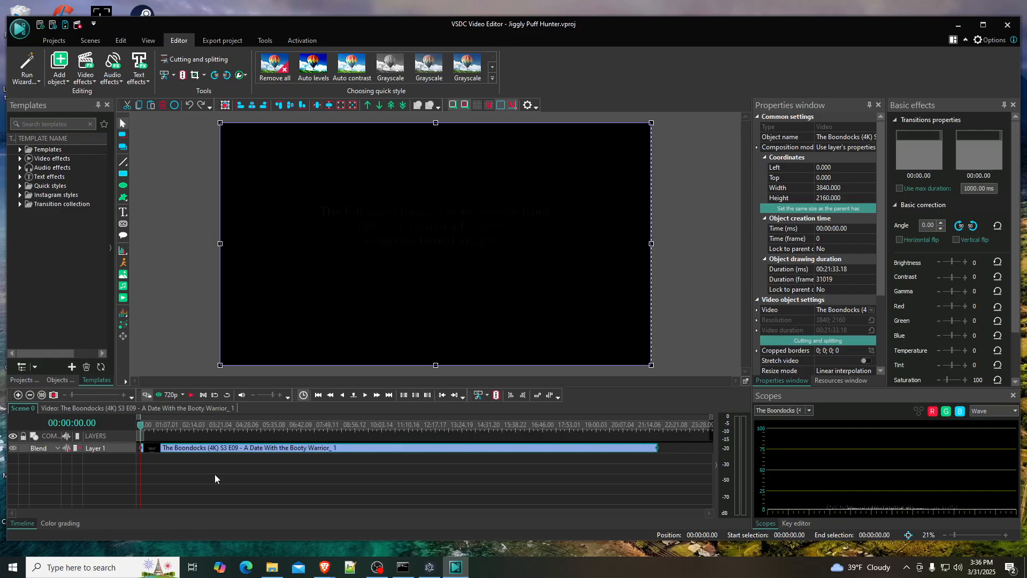
- Move the playhead to about 00:00:30 and play a short stretch of the scene, stopping just past 00:00:32
click(152, 426)
click(168, 426)
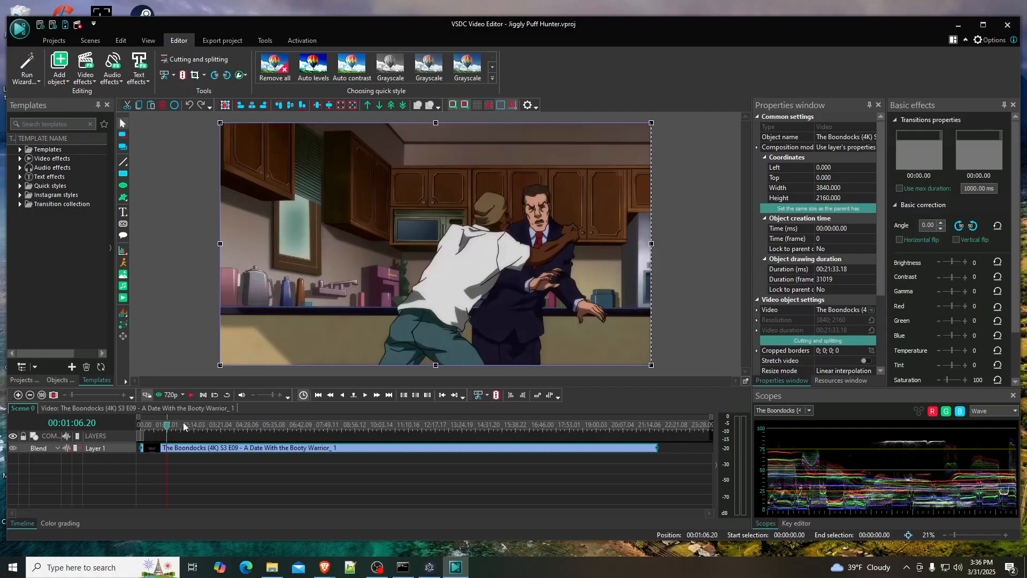
click(158, 426)
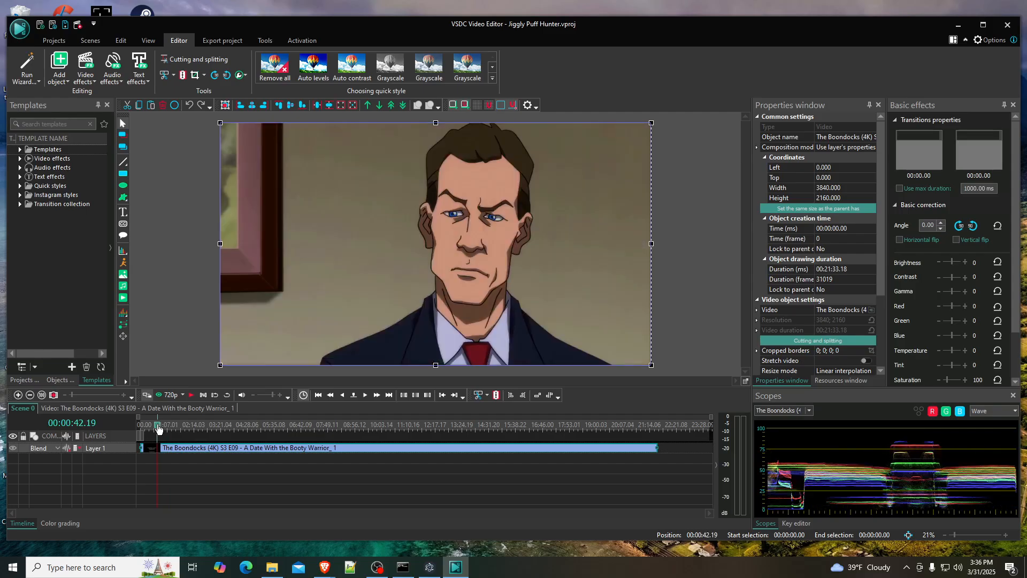
click(155, 427)
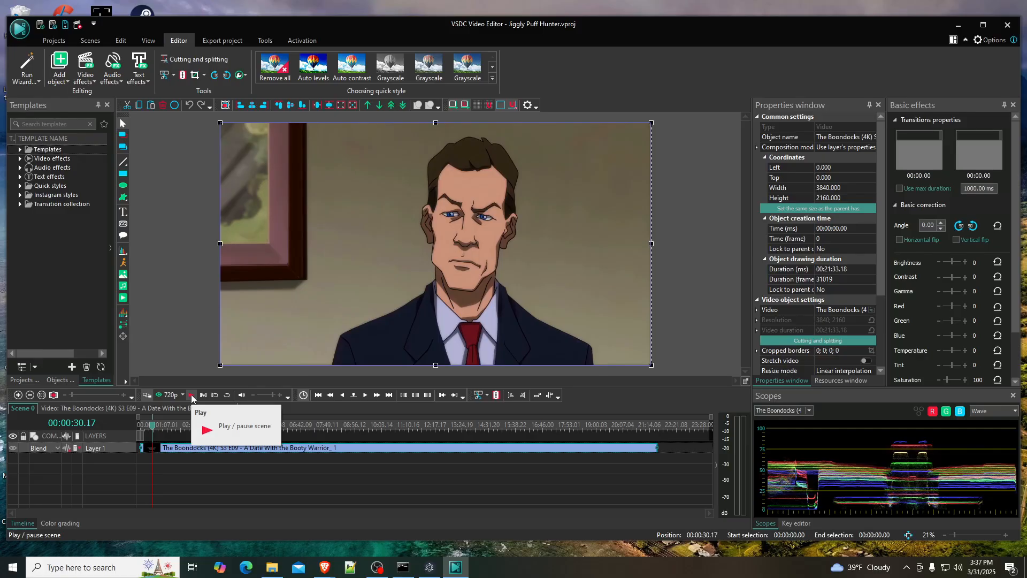
click(191, 397)
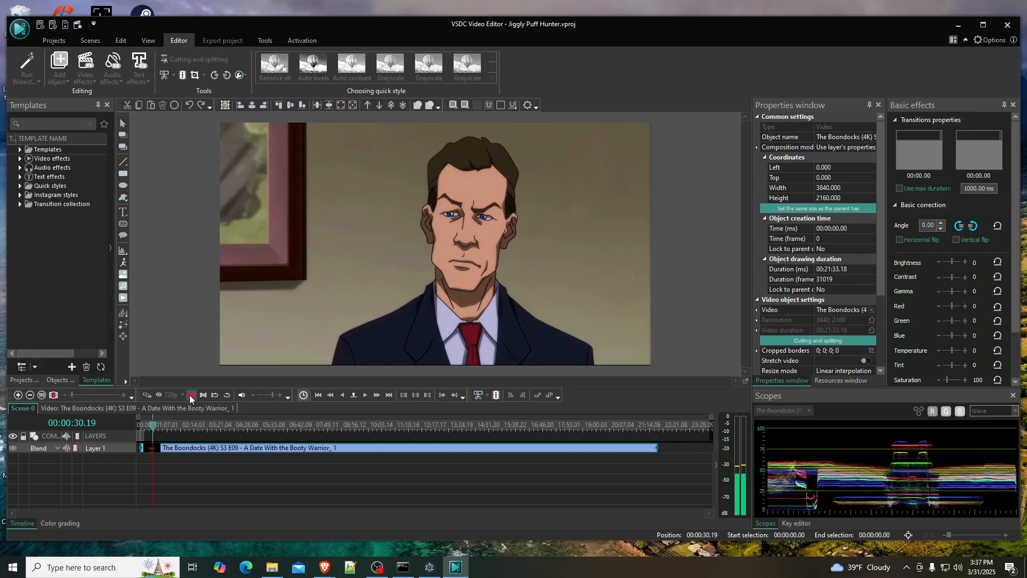
click(191, 396)
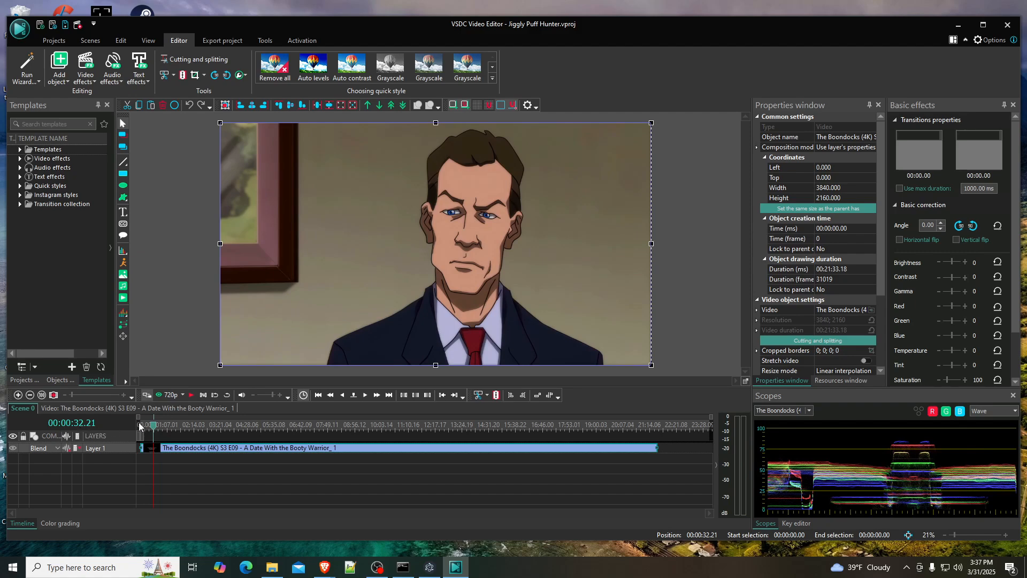
- Step the playhead backward frame by frame from 00:00:32 to about 00:00:31.07 to look for the cut point
click(343, 395)
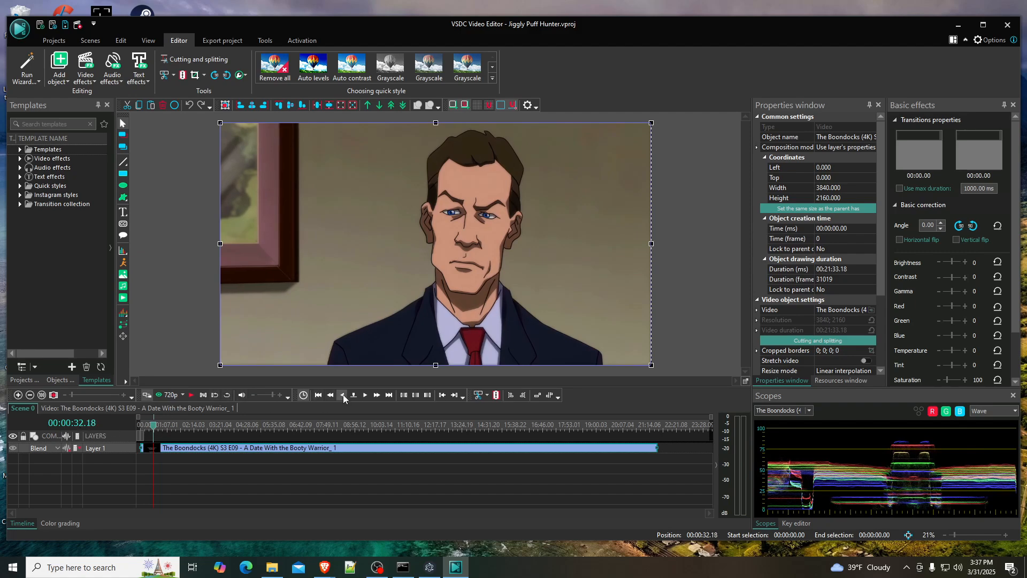
click(343, 395)
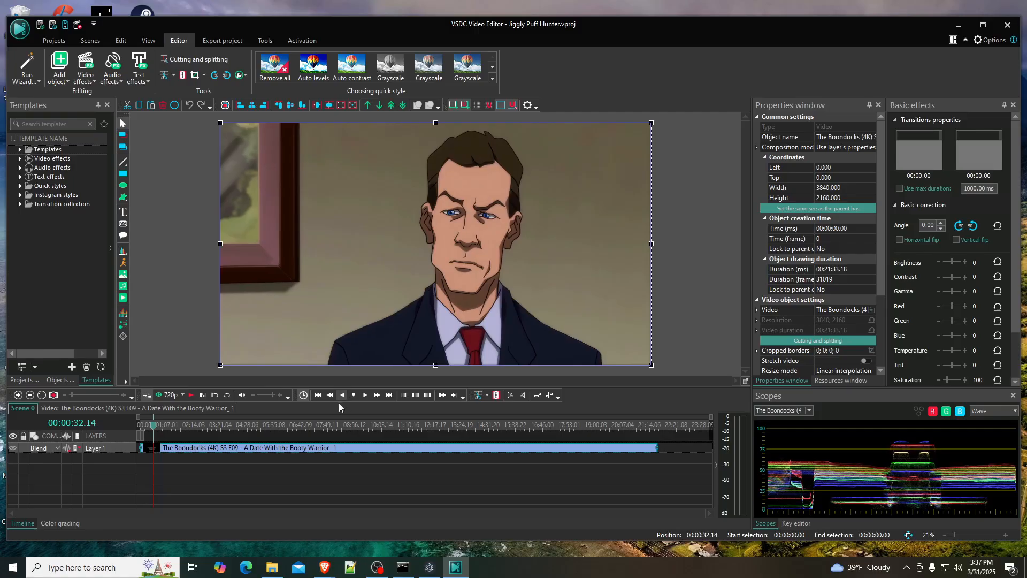
click(341, 396)
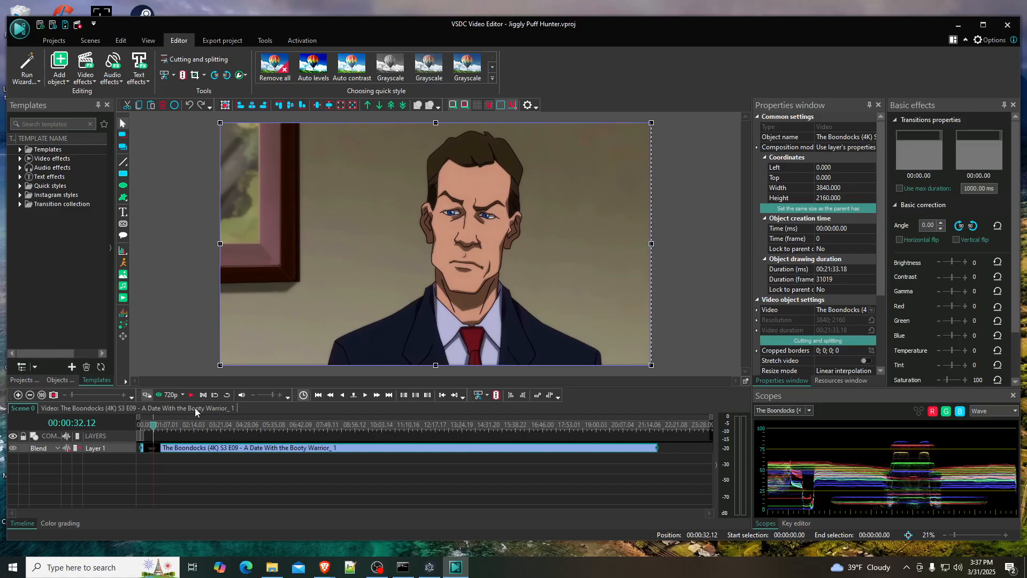
click(342, 396)
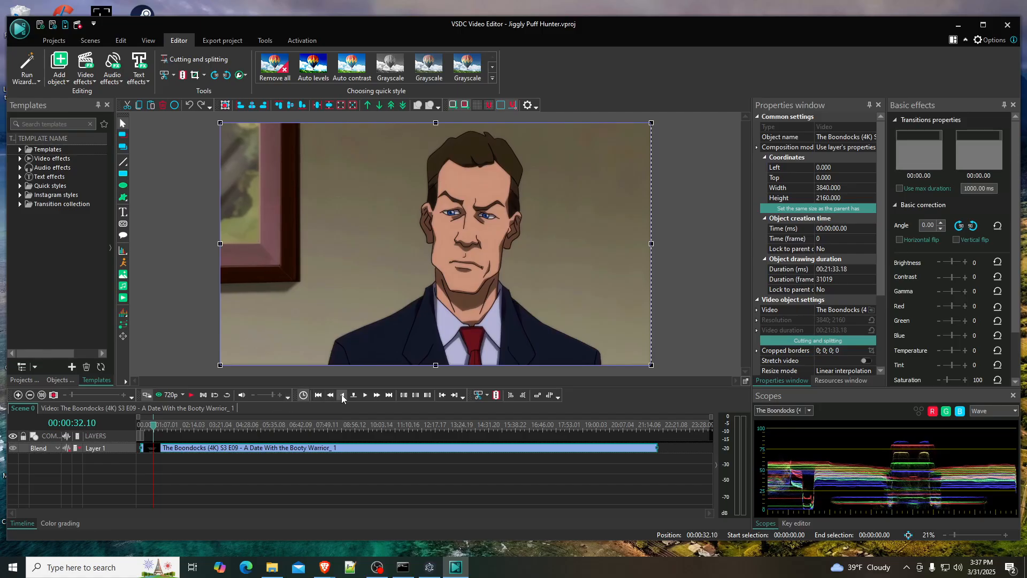
click(342, 397)
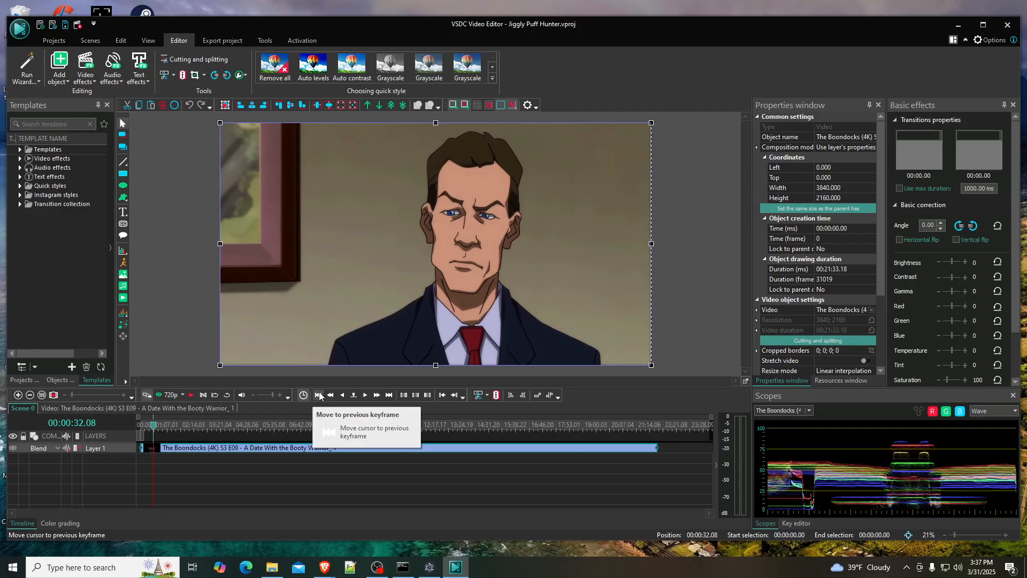
click(339, 396)
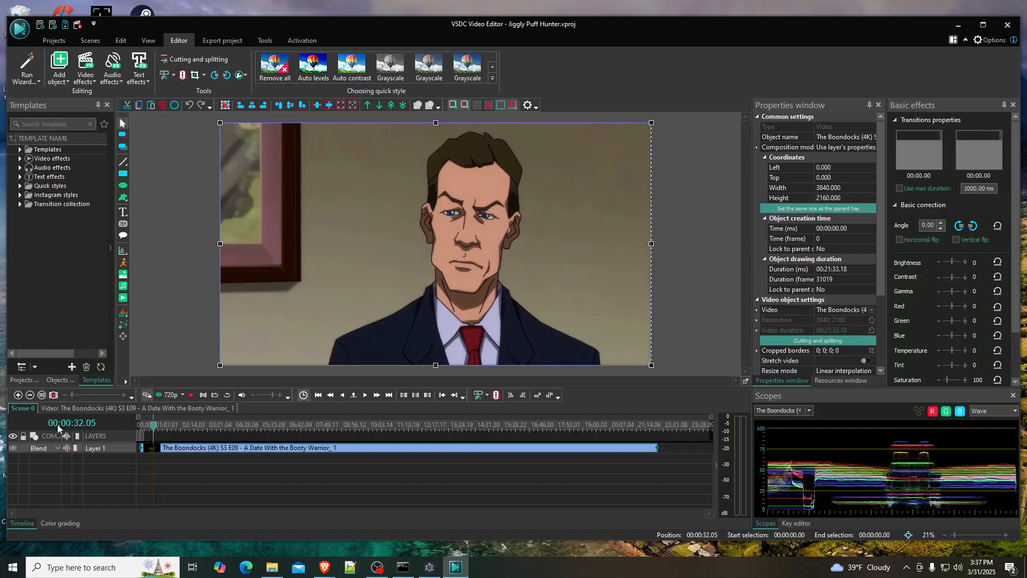
click(342, 396)
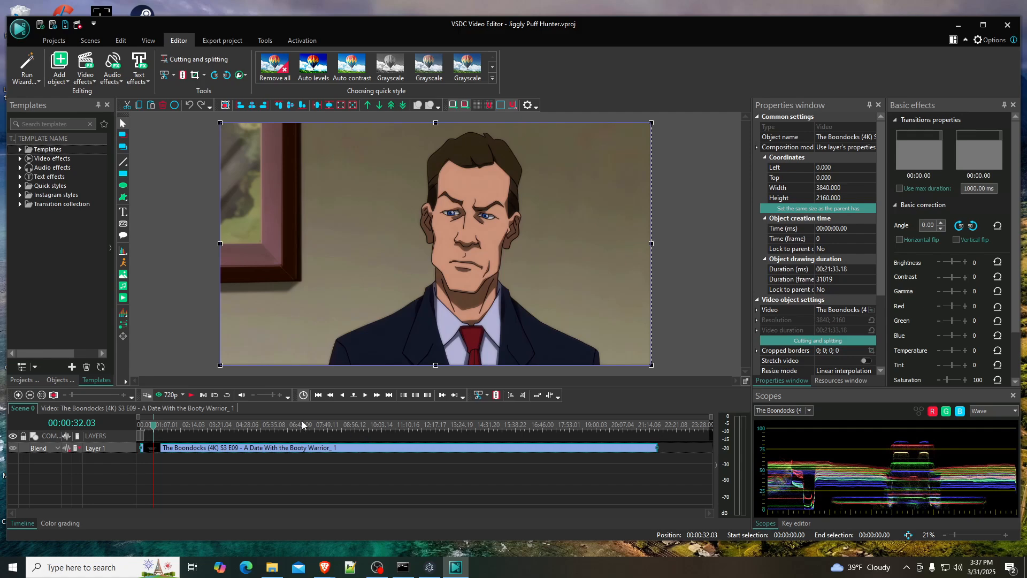
double_click(340, 395)
double_click(340, 394)
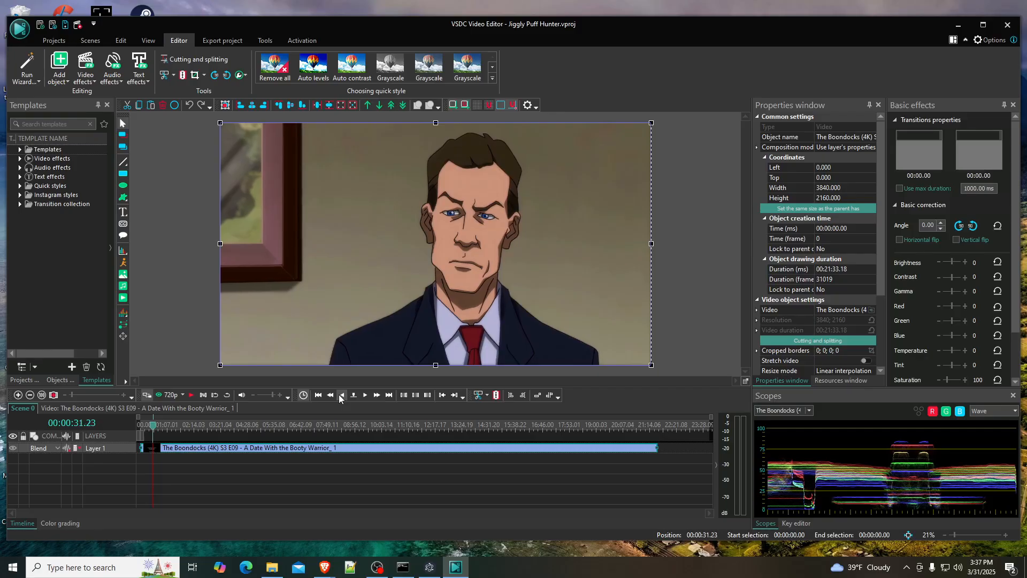
double_click(338, 394)
double_click(339, 394)
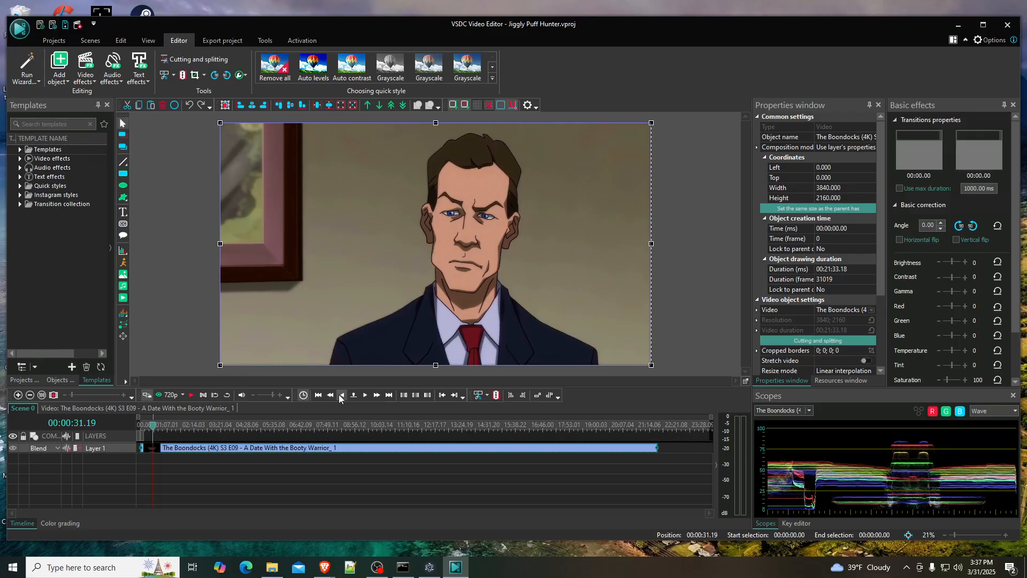
triple_click(339, 393)
triple_click(338, 394)
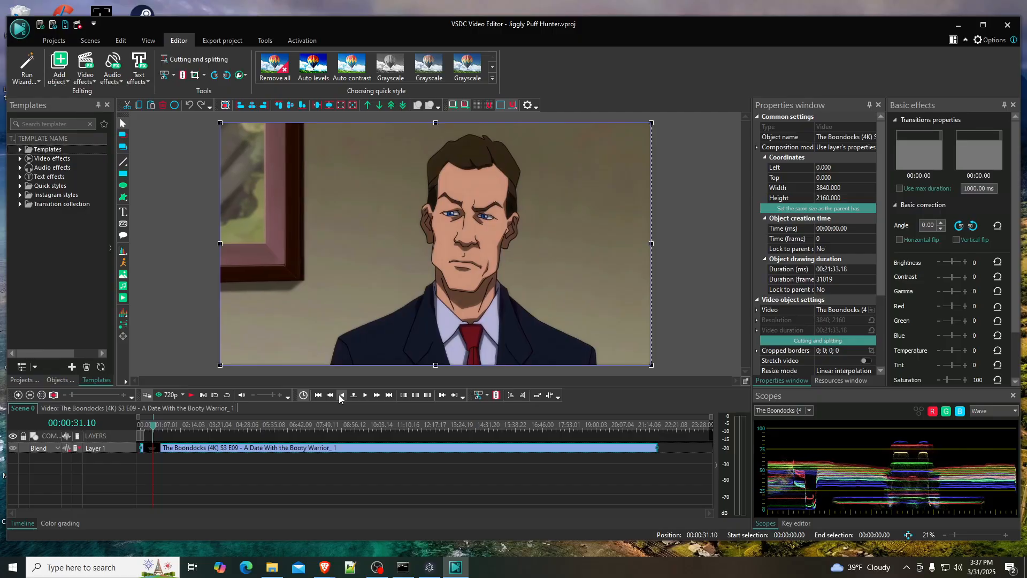
click(339, 394)
click(338, 393)
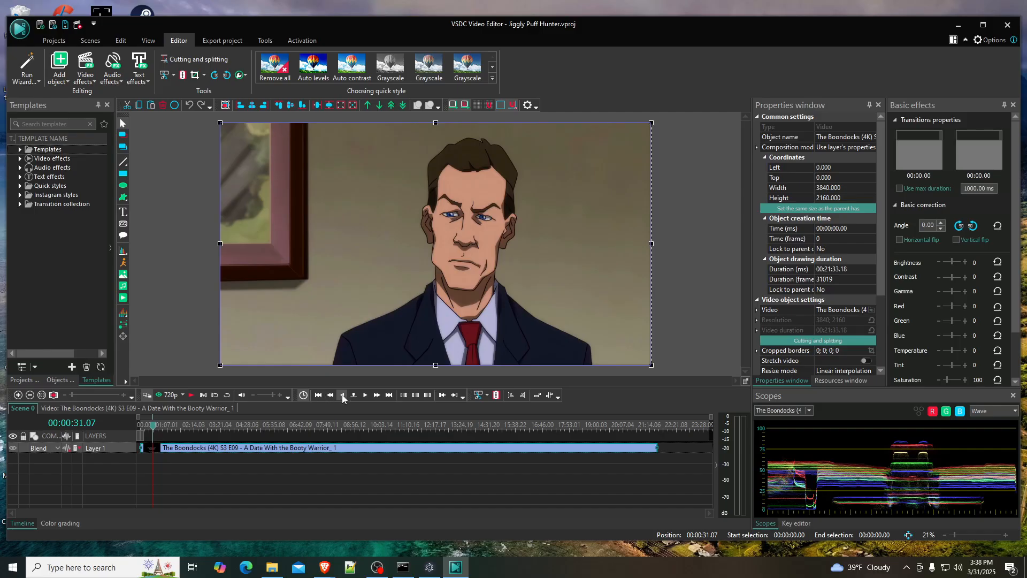
click(342, 396)
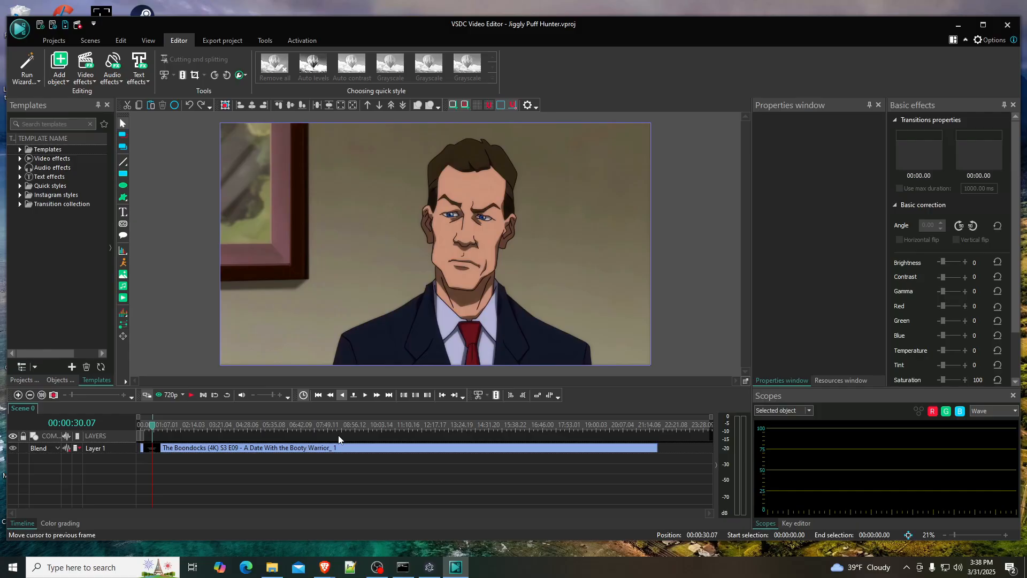
- Play the scene from about 00:00:25, stop at 00:00:30.19 and split the episode clip there
click(150, 427)
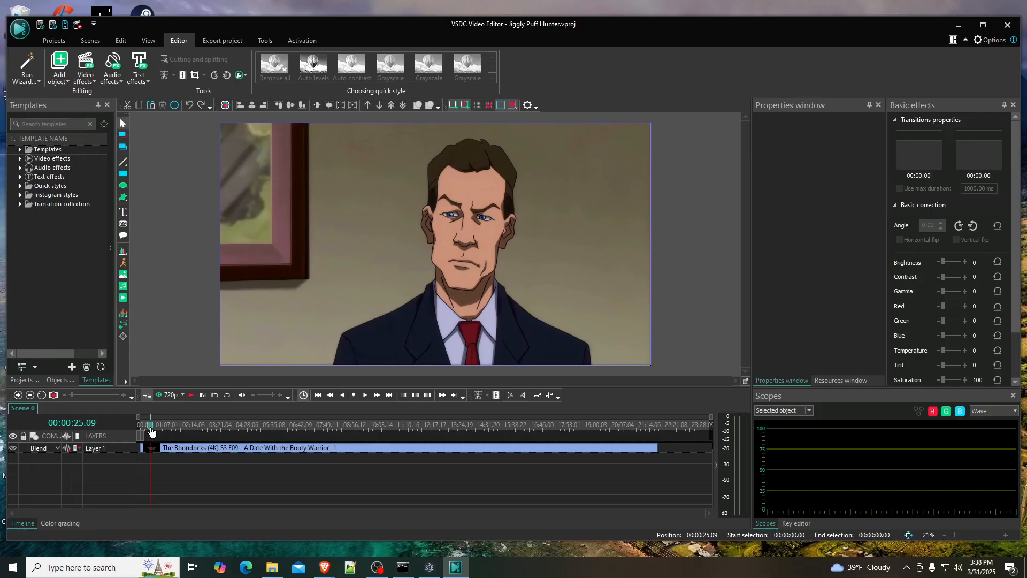
click(191, 396)
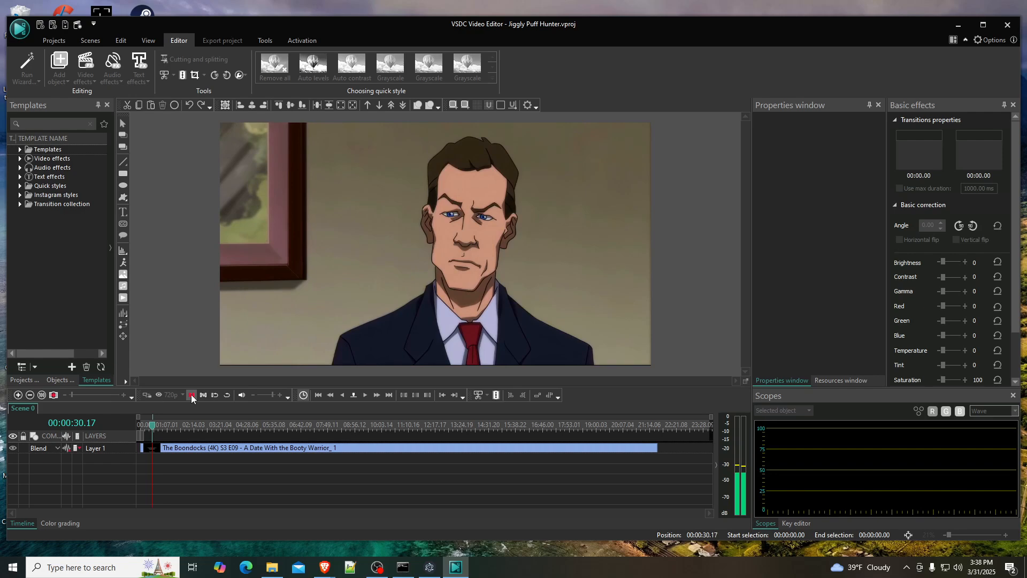
click(170, 450)
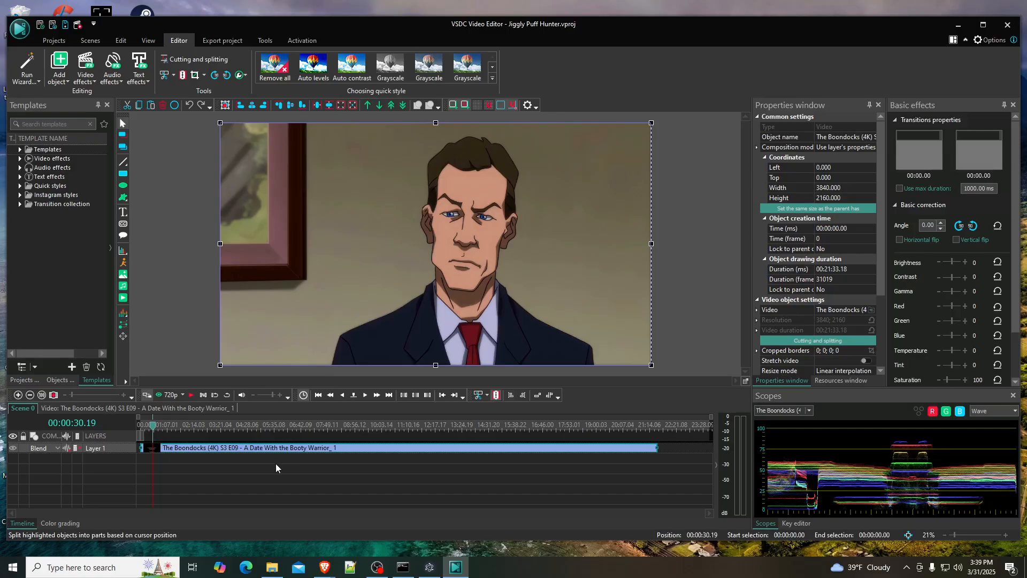
click(496, 395)
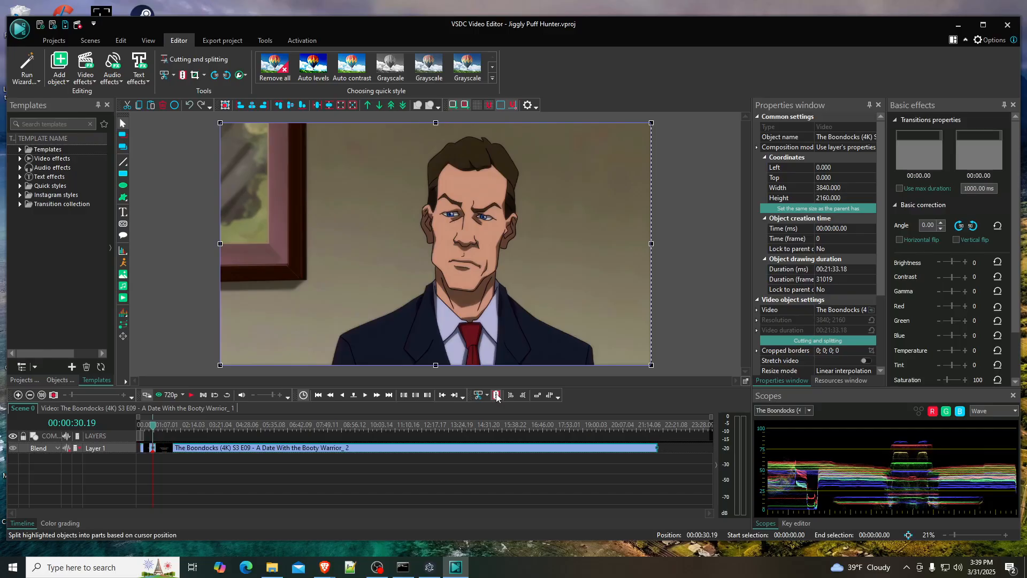
- Play the scene on to 00:00:32.00 and split the second clip at that point
click(192, 395)
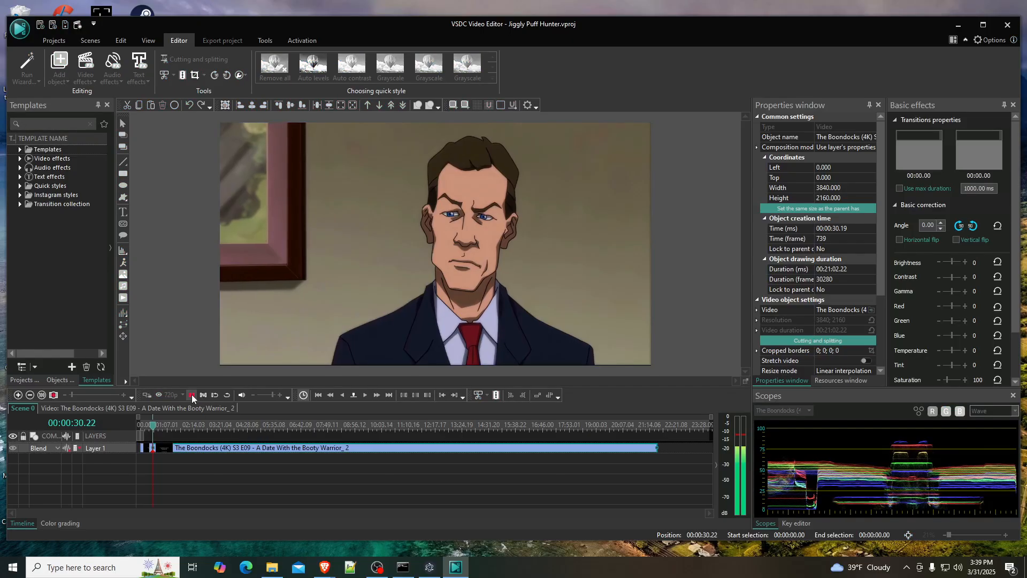
click(191, 394)
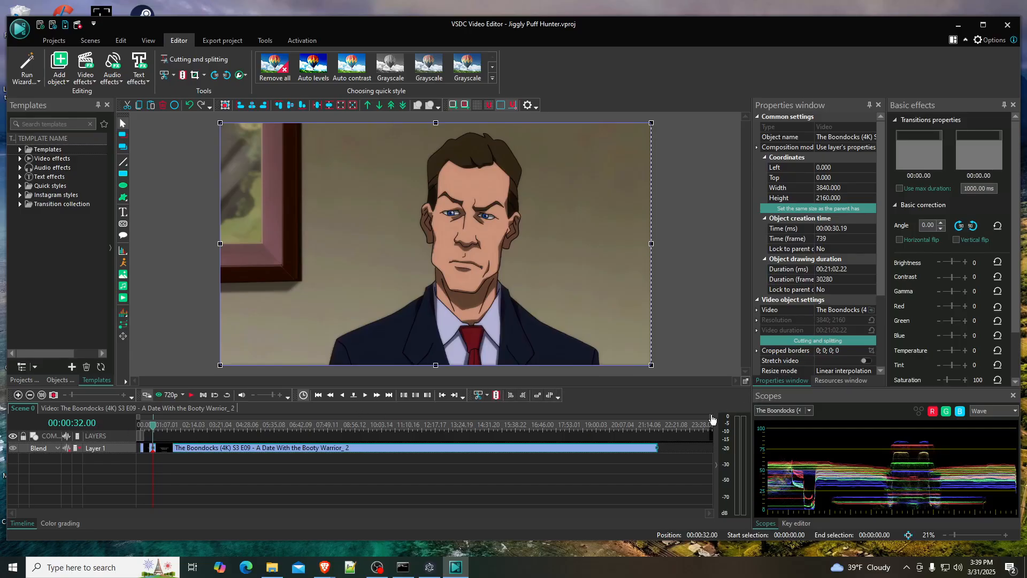
drag(712, 418, 250, 419)
drag(141, 423, 152, 420)
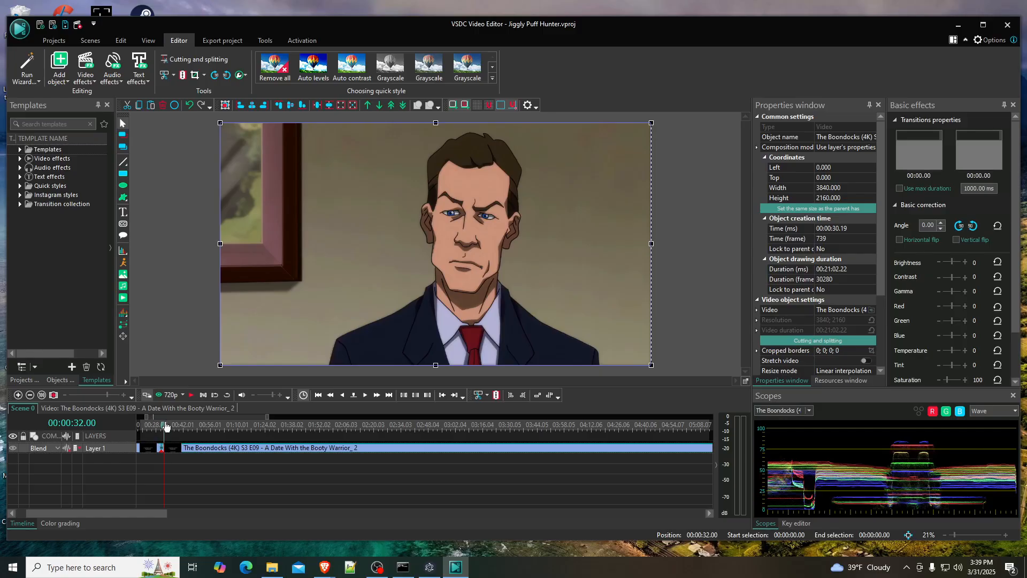
drag(267, 417, 161, 421)
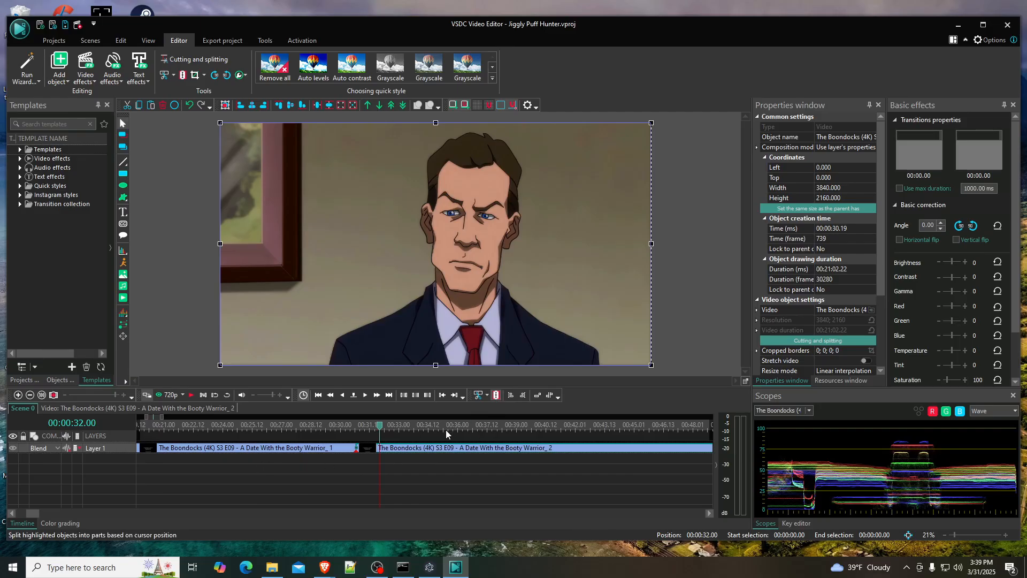
- Space out the split clips by moving the remainder of the episode to 00:00:35.13 and the short middle piece to 00:00:32.00
drag(426, 447, 496, 448)
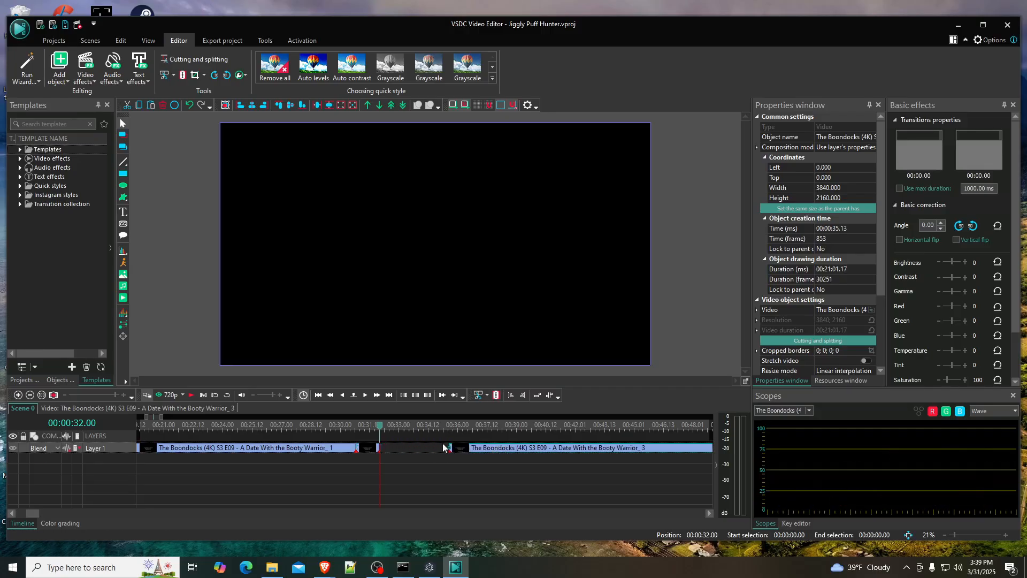
drag(374, 449, 398, 449)
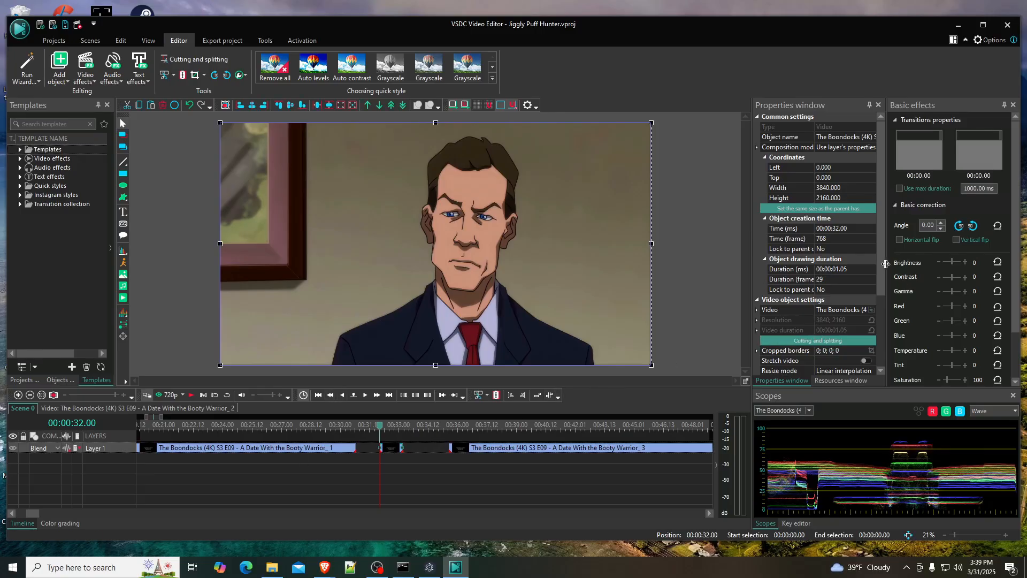
- Split the short middle piece into video and audio and delete its video part
drag(881, 267, 878, 340)
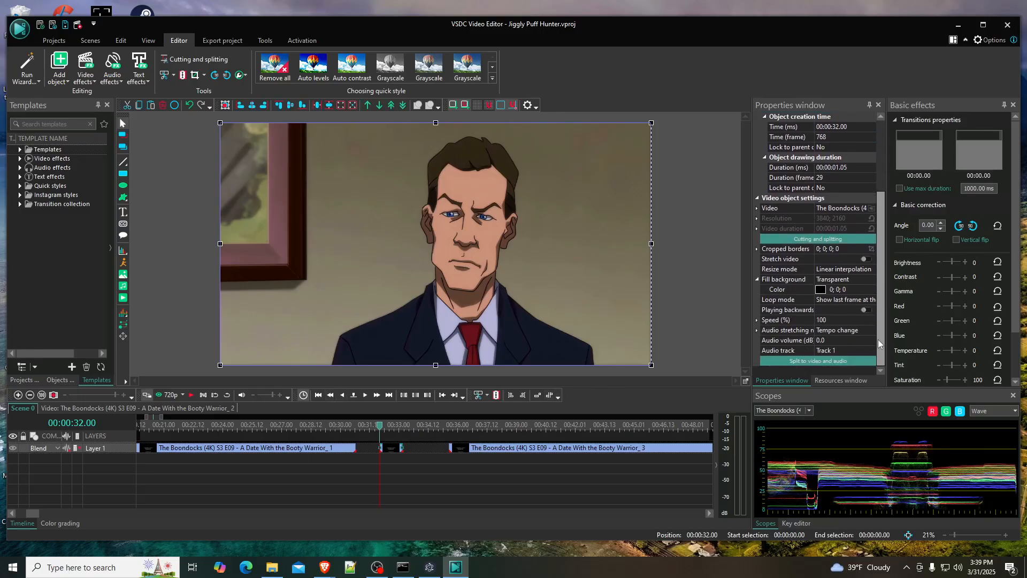
click(825, 363)
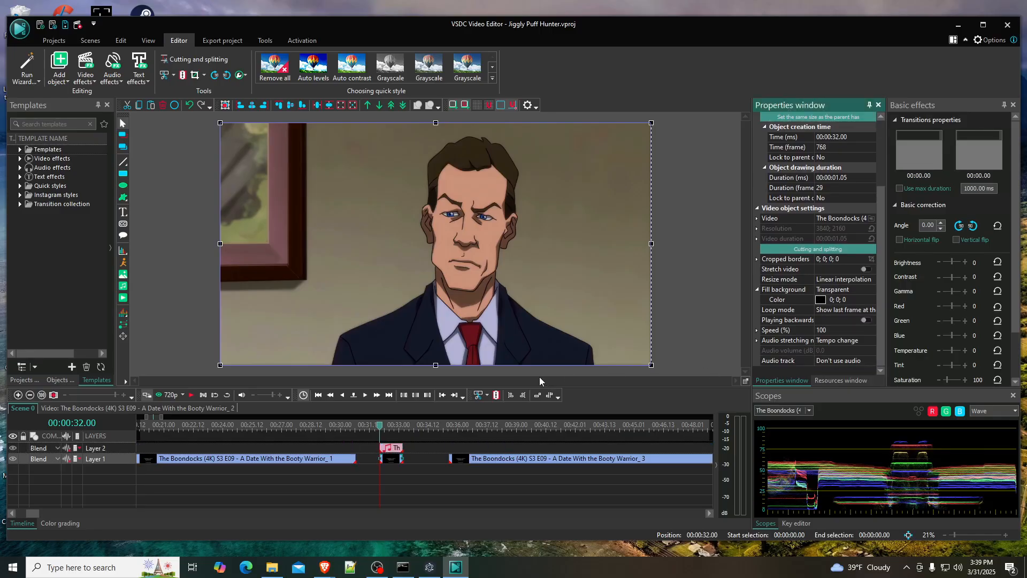
click(392, 462)
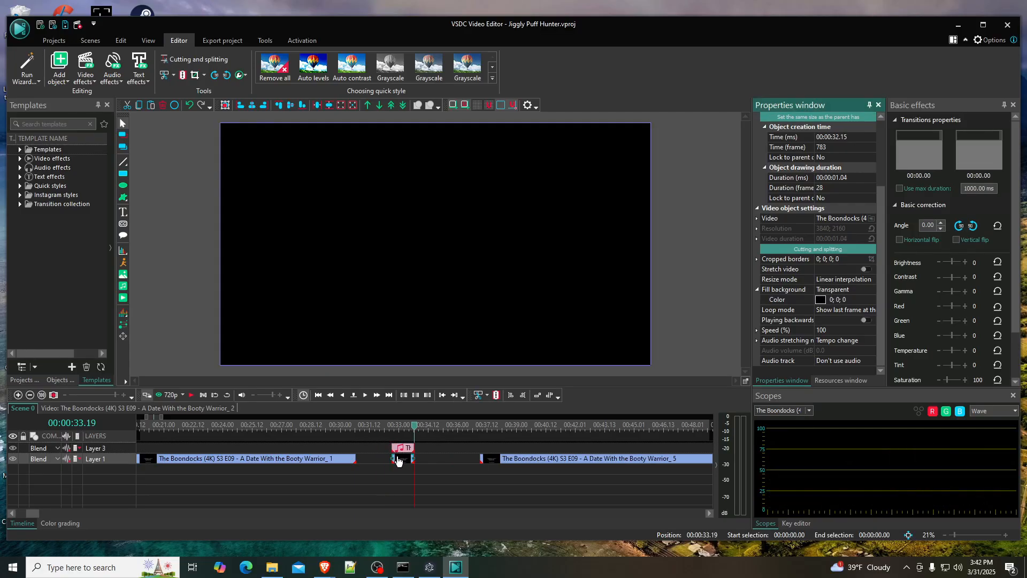
click(398, 462)
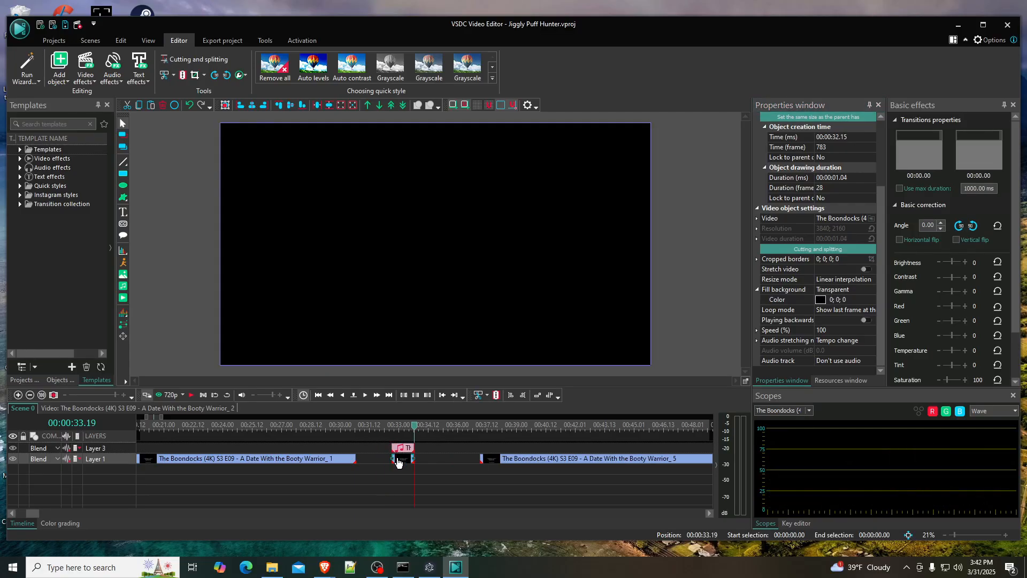
key(Delete)
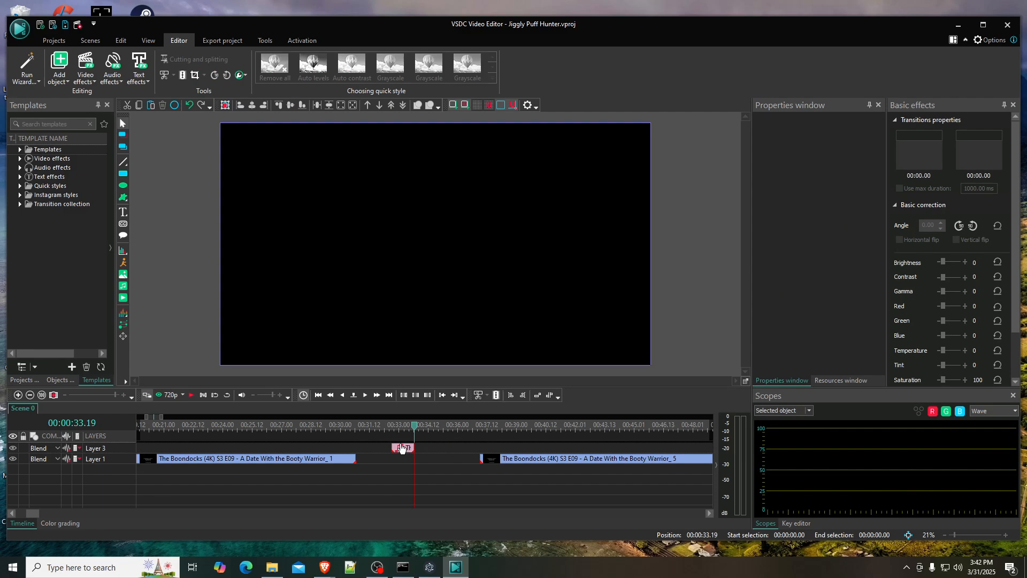
- Delete the first episode clip and move the short audio clip to 00:00:26.12 on its own layer below
drag(403, 448, 398, 459)
click(333, 450)
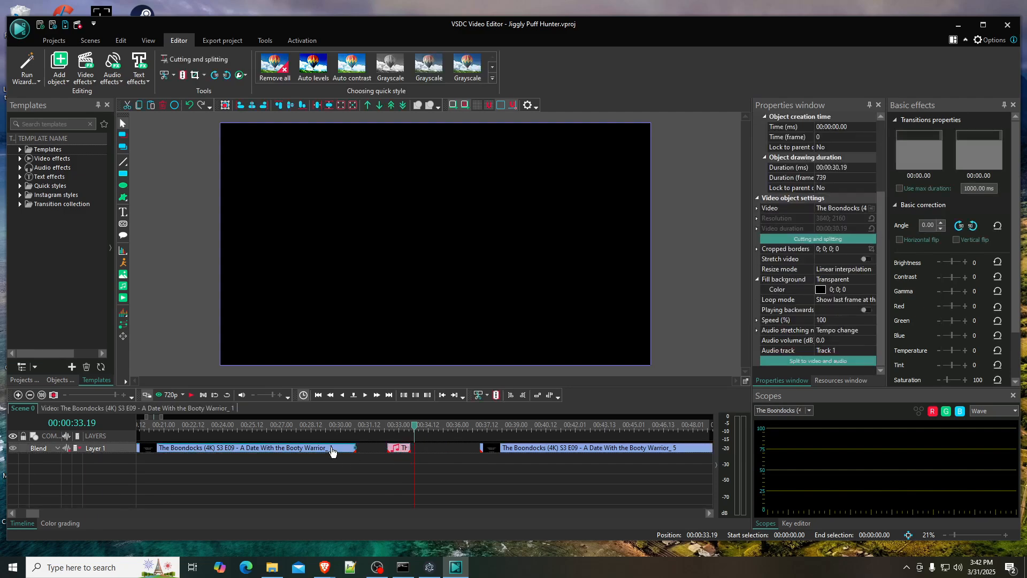
key(Delete)
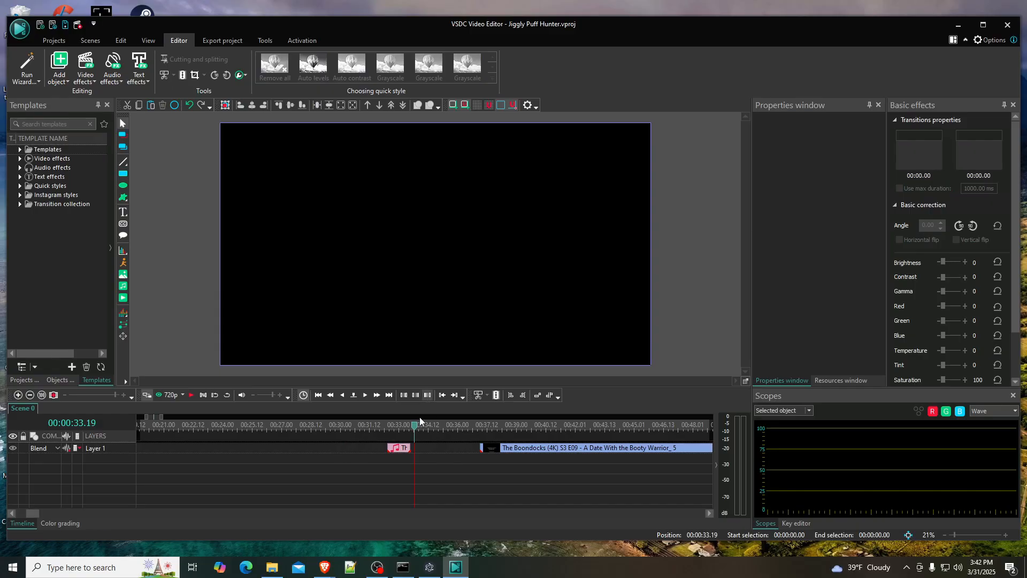
drag(399, 449, 283, 460)
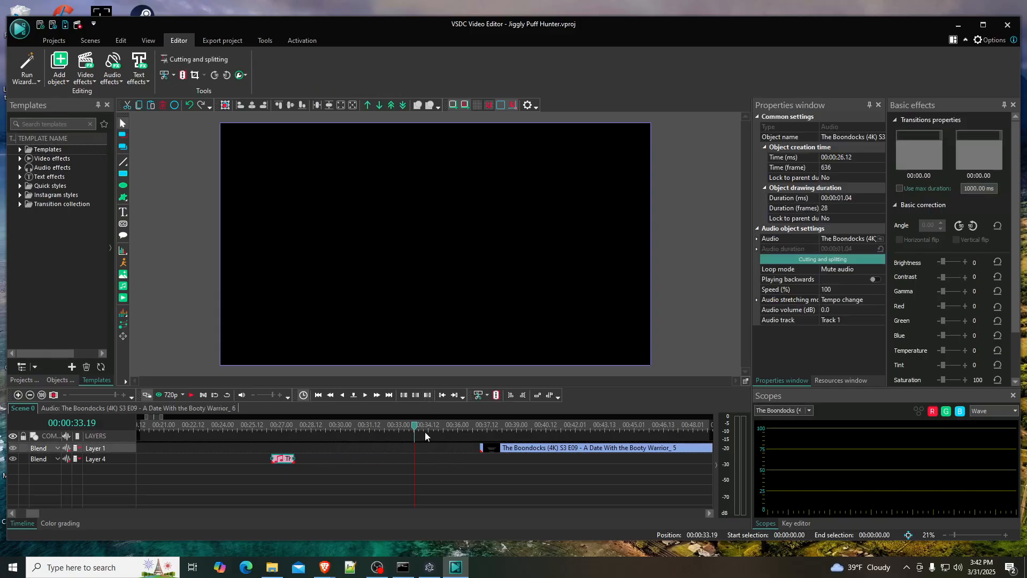
- Move the remainder of the episode to 00:00:30.15 and play it to 00:00:33.21
drag(415, 430, 352, 437)
drag(531, 454, 404, 455)
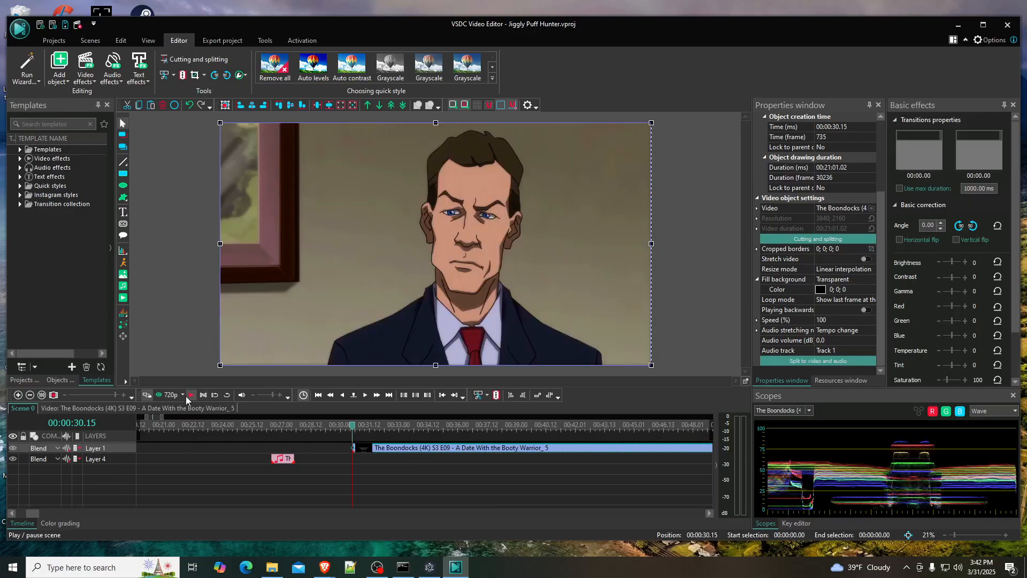
click(189, 396)
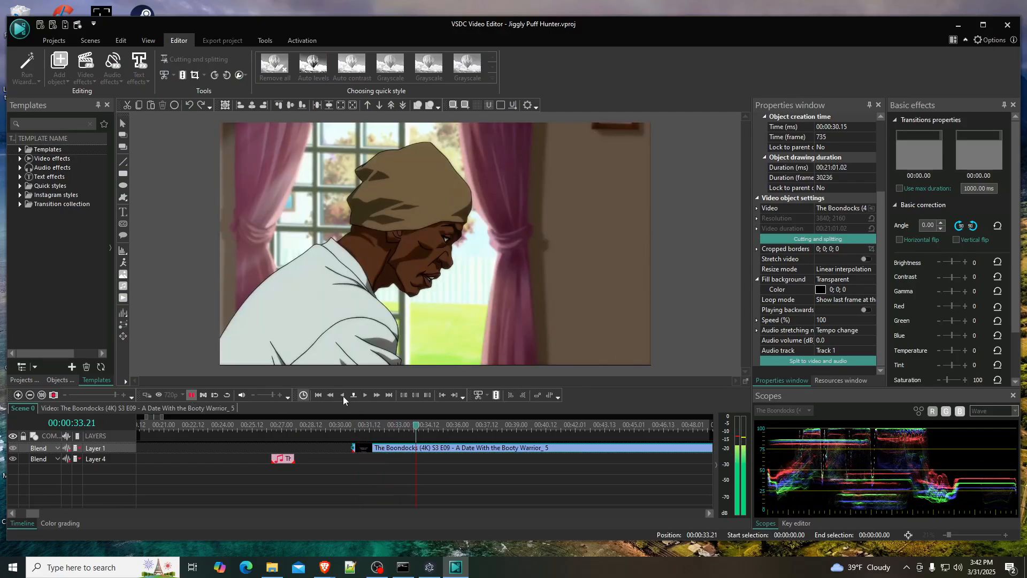
click(343, 396)
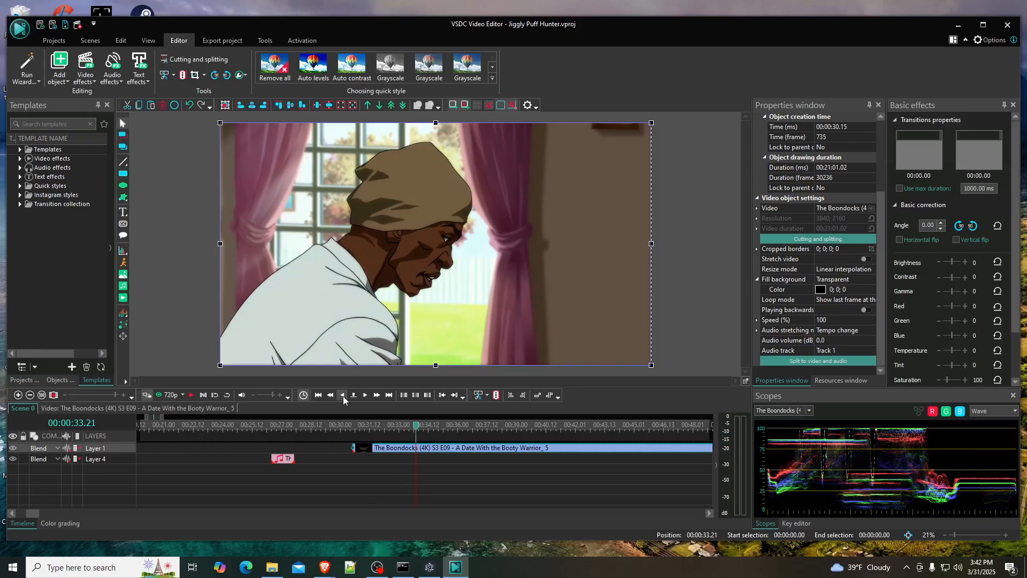
- Step back to frame 00:00:33.16, split the episode clip there and delete the part before it
click(342, 396)
click(343, 396)
click(342, 396)
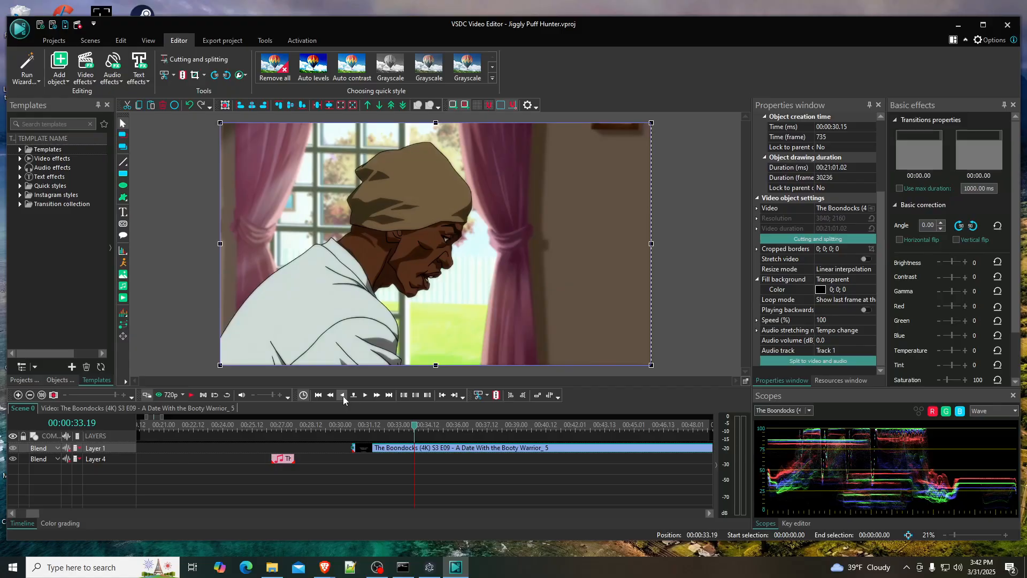
click(342, 396)
click(342, 396)
click(342, 395)
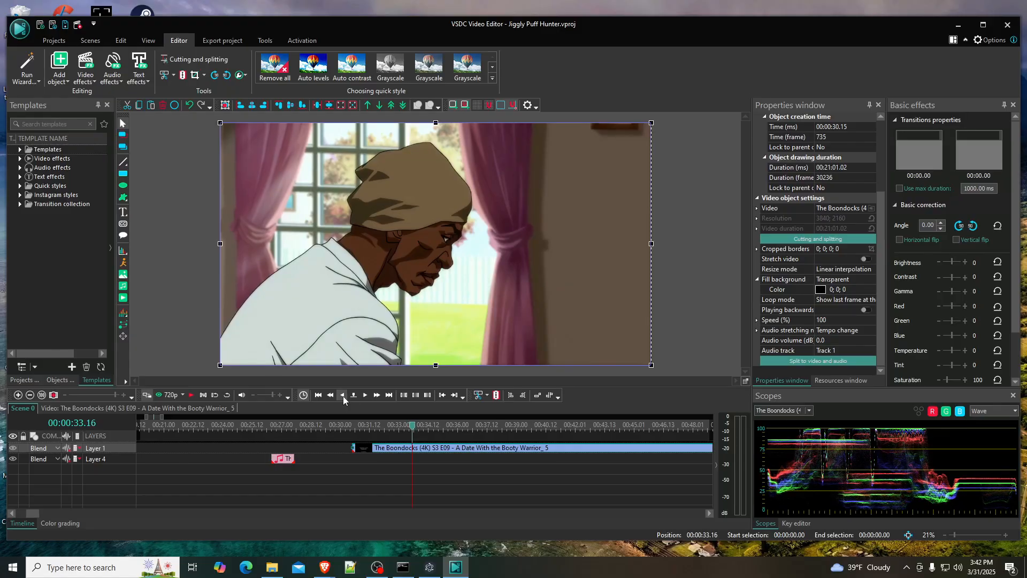
click(343, 396)
click(365, 395)
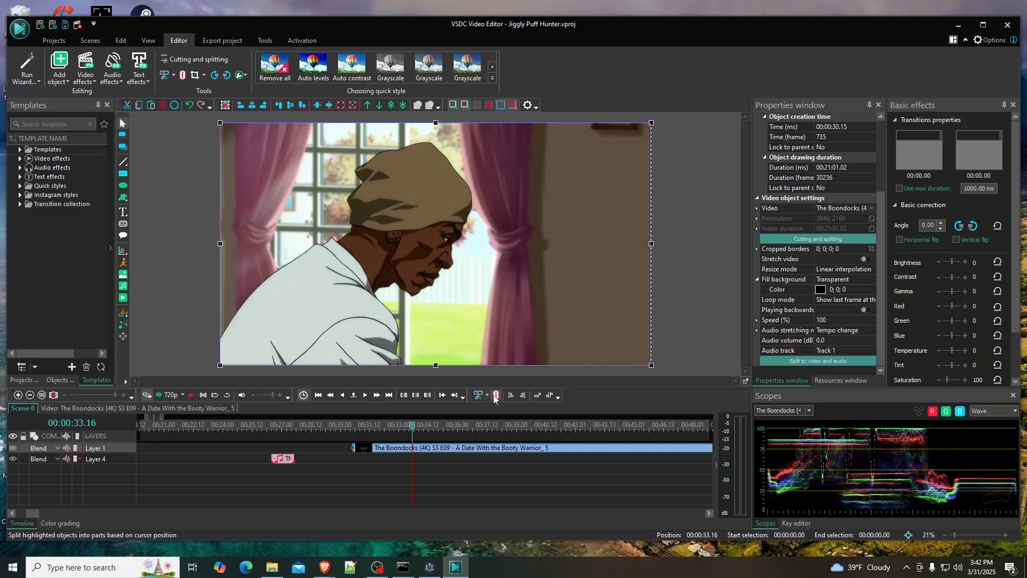
click(381, 449)
key(Delete)
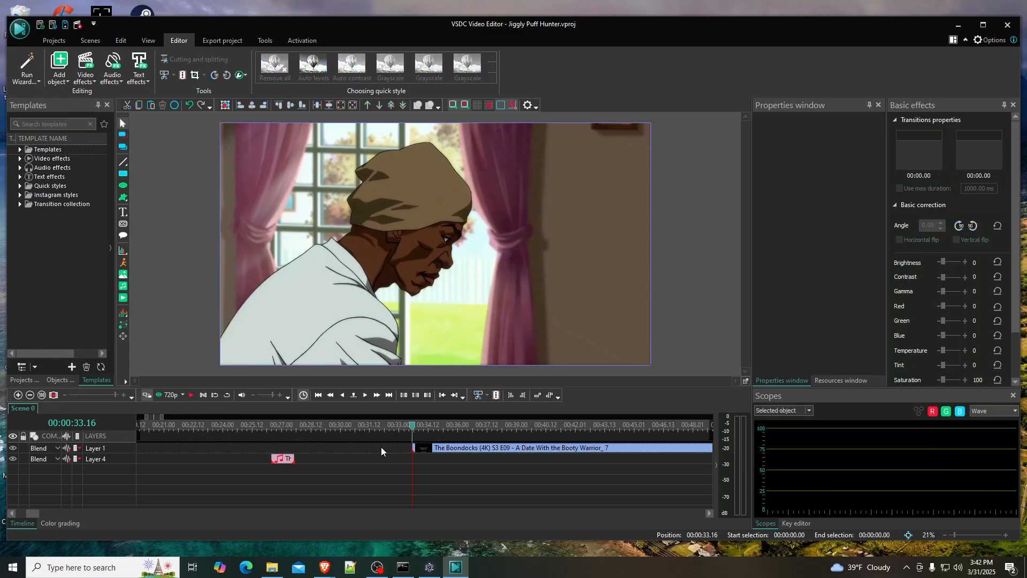
- Play the scene from 00:00:33.16, step back to the shot change at 00:00:40.05 and split the episode clip there
click(191, 394)
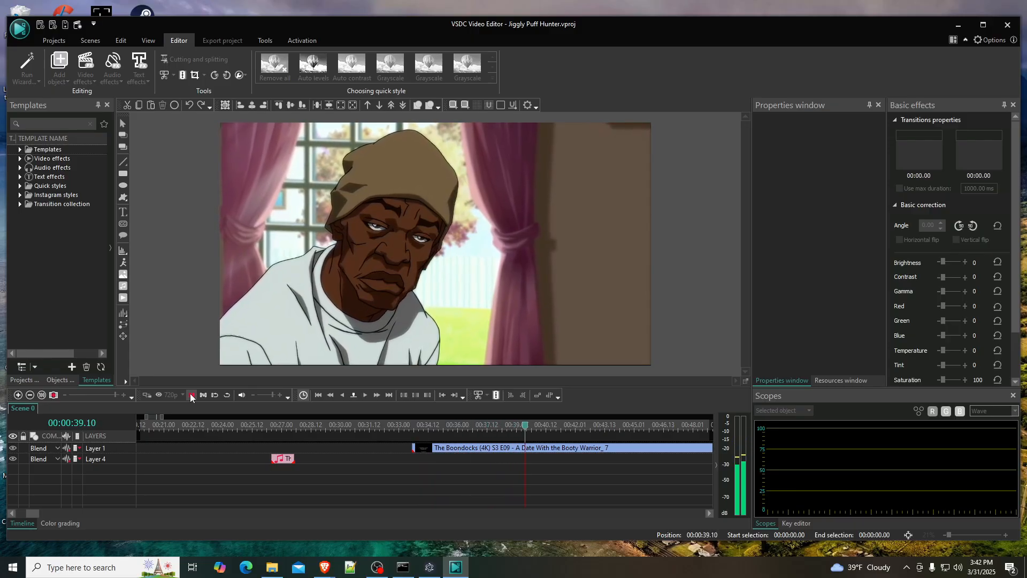
click(191, 396)
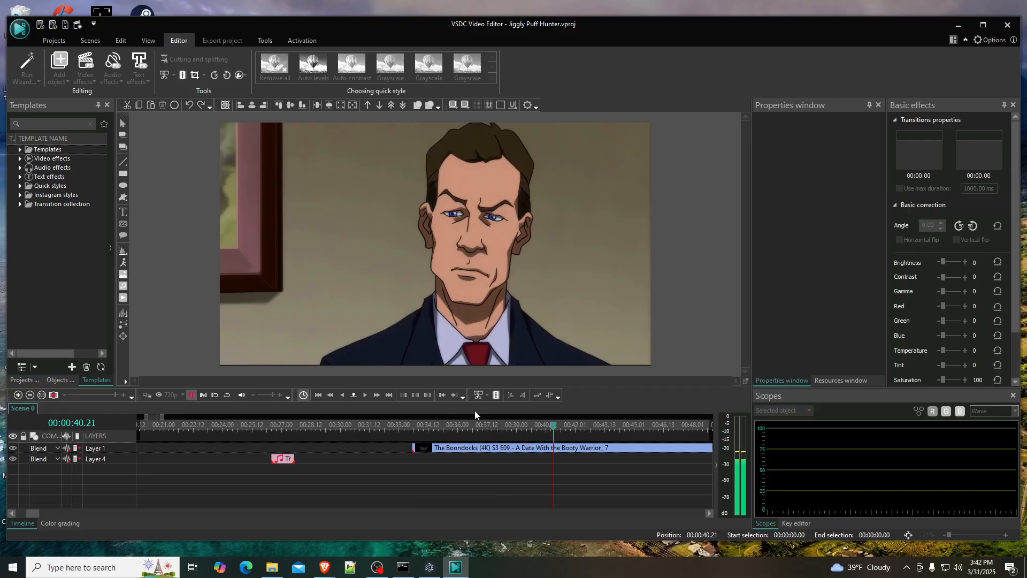
click(342, 396)
click(343, 395)
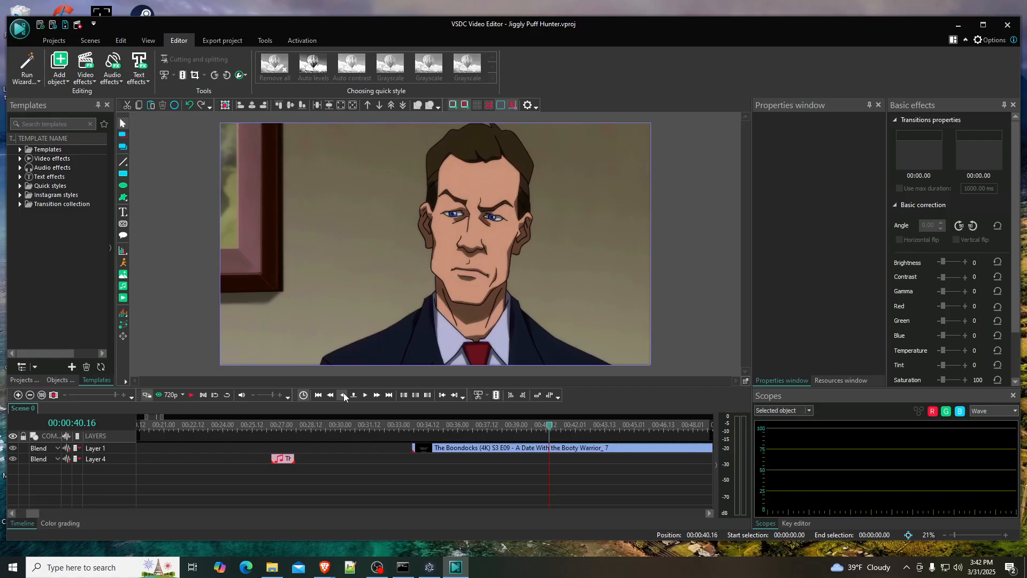
click(343, 396)
click(343, 395)
click(343, 395)
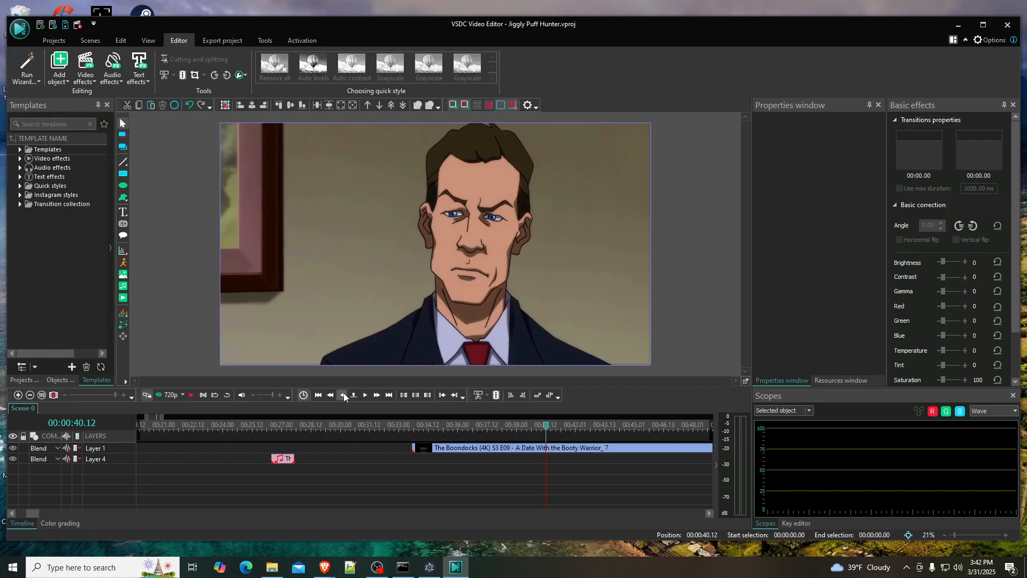
click(344, 396)
click(344, 396)
click(343, 396)
click(344, 395)
click(343, 396)
click(344, 396)
click(344, 396)
click(343, 395)
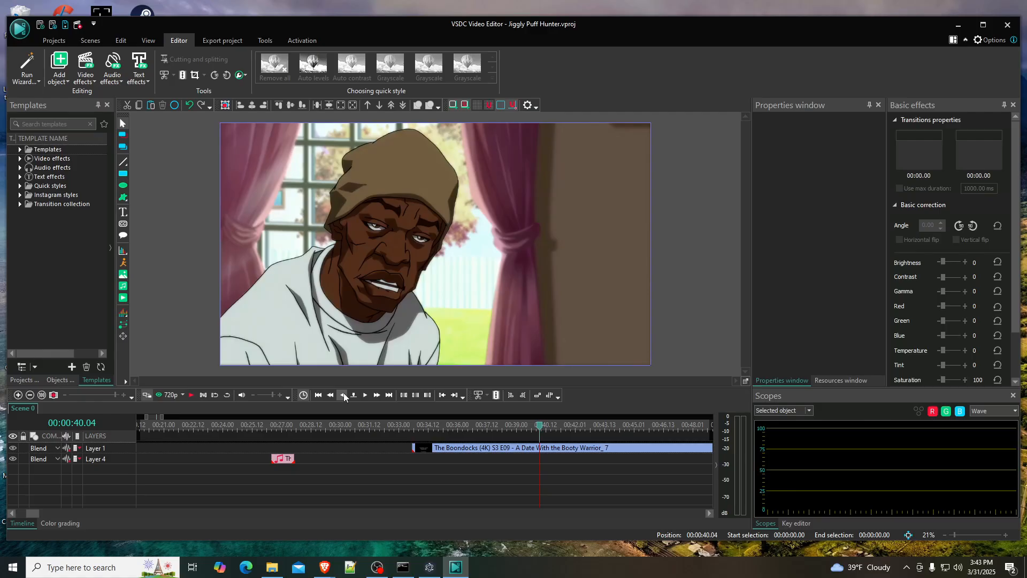
click(344, 396)
click(365, 396)
click(365, 396)
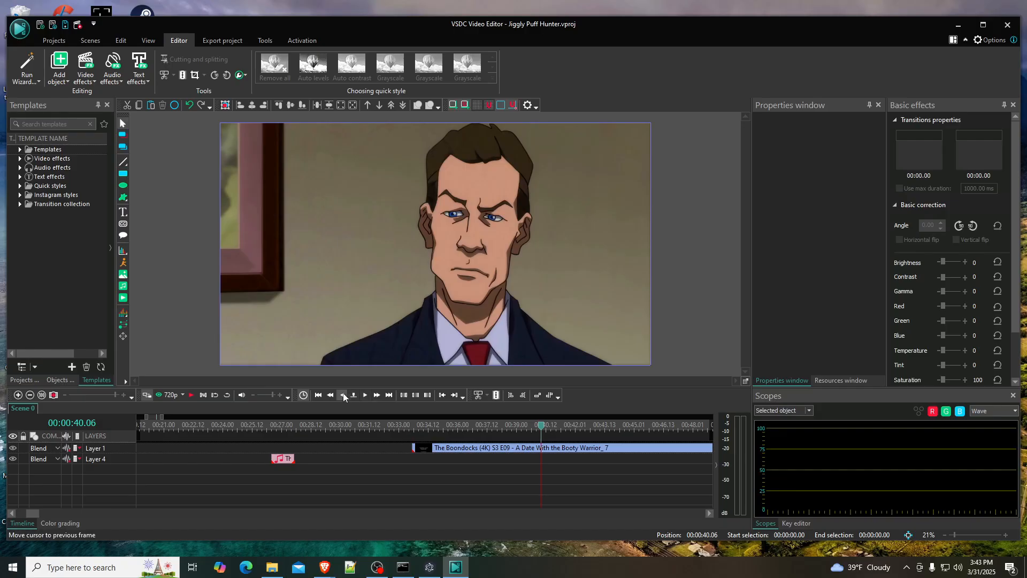
click(344, 395)
click(549, 448)
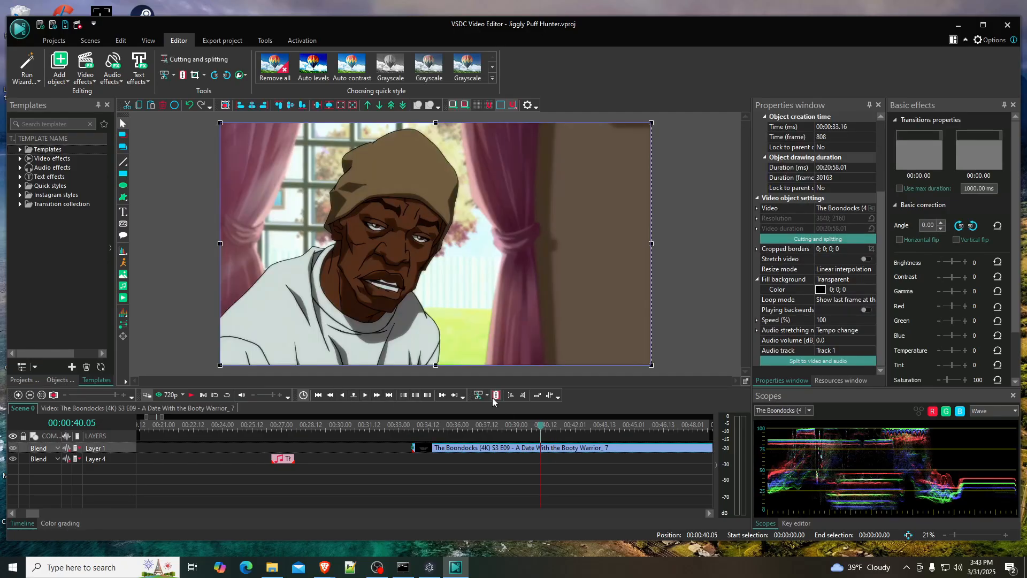
key(ctrl+k)
- Move the cut segment to 00:00:30.20 and strip its sound by splitting it into video and audio and deleting the audio
drag(488, 449, 398, 451)
click(823, 360)
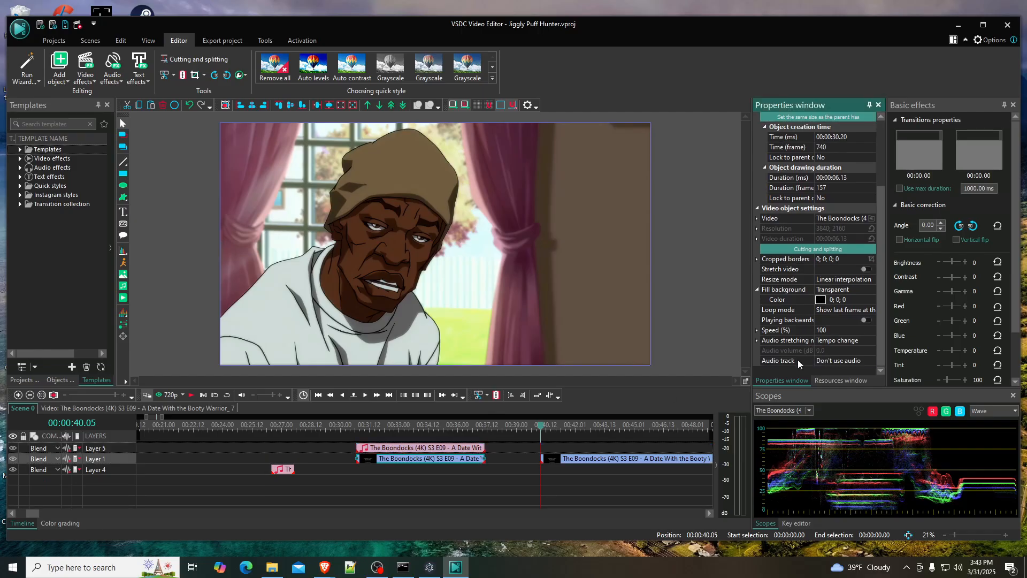
click(403, 453)
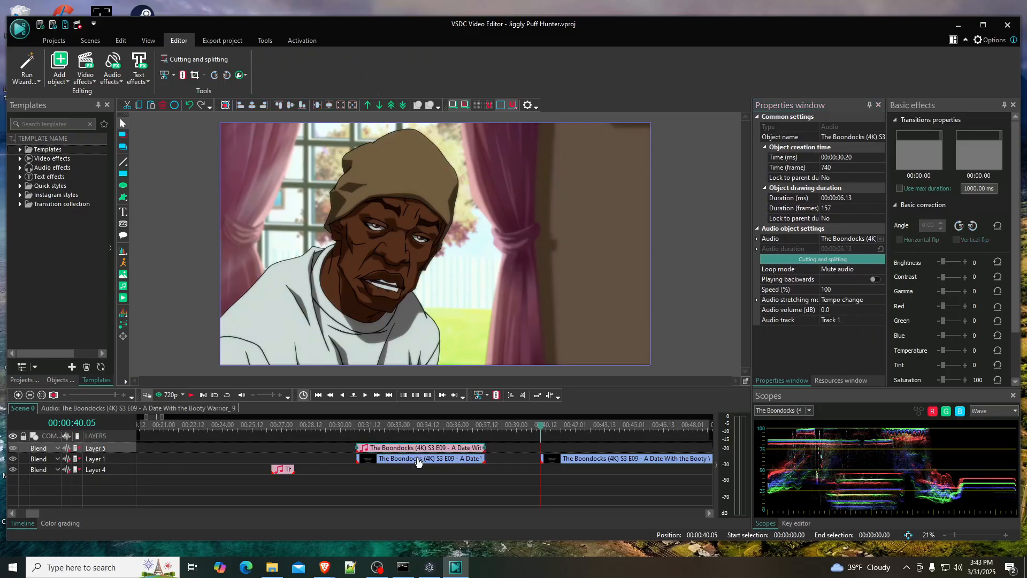
key(Delete)
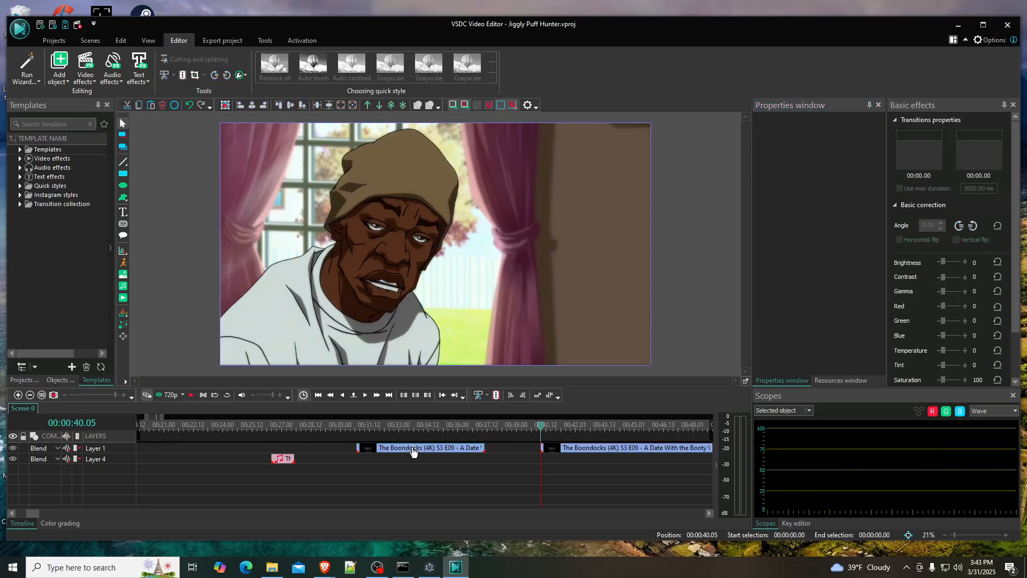
- Move the muted video segment to the start of the timeline on Layer 1
drag(413, 452, 255, 440)
drag(147, 417, 84, 414)
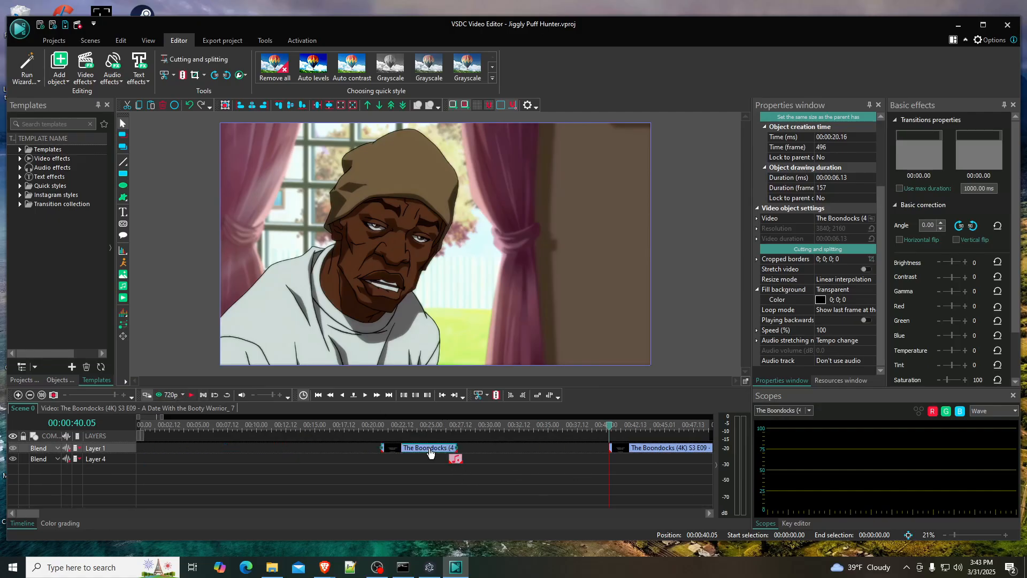
drag(430, 453, 190, 452)
- Delete the remainder of the episode and move the short audio clip to 00:00:00.00 beneath the muted segment
click(638, 452)
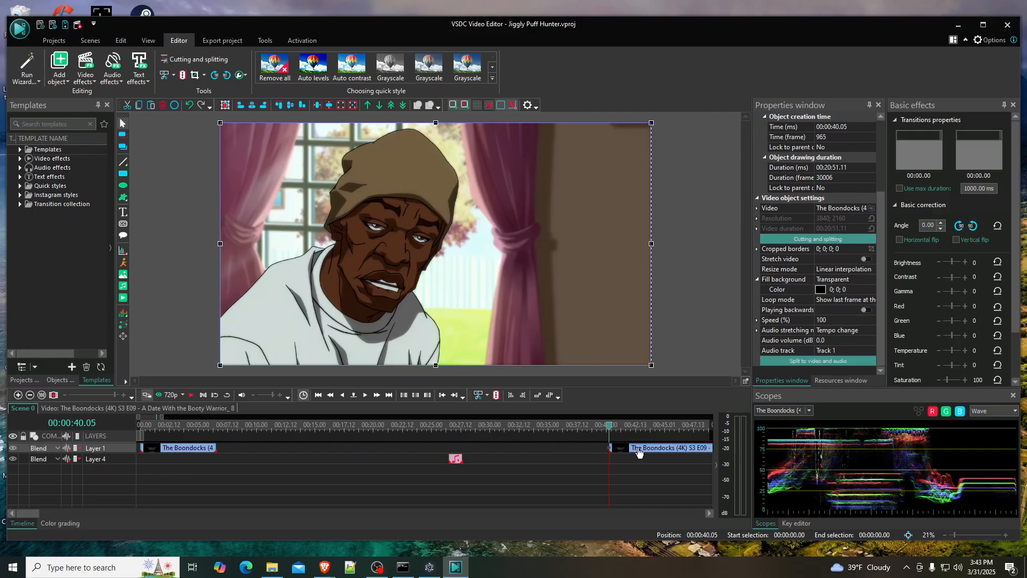
double_click(638, 452)
drag(641, 455, 223, 475)
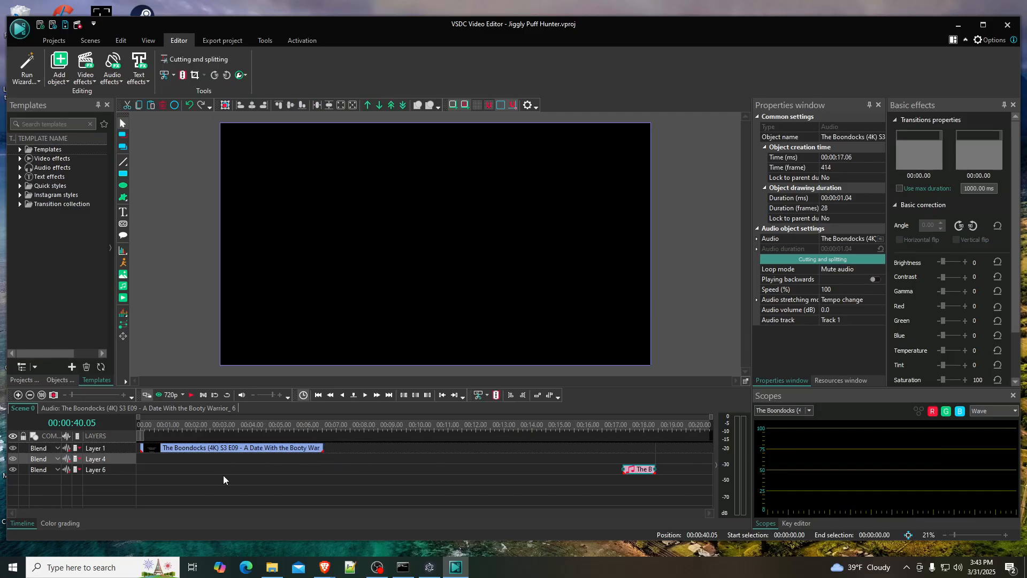
drag(640, 459, 160, 461)
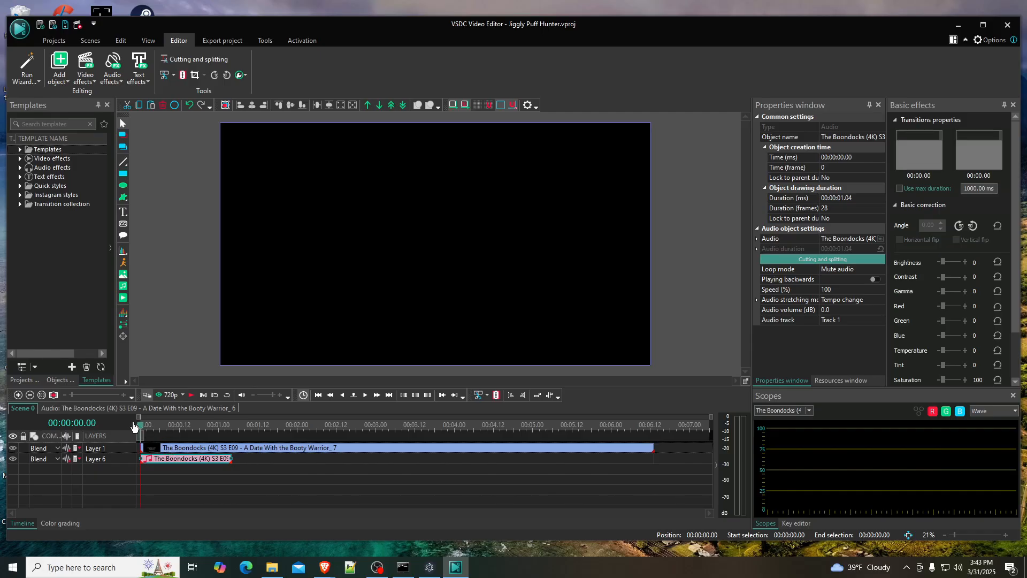
- Play the scene twice from the start to check how the short audio clip fits the muted segment
click(193, 395)
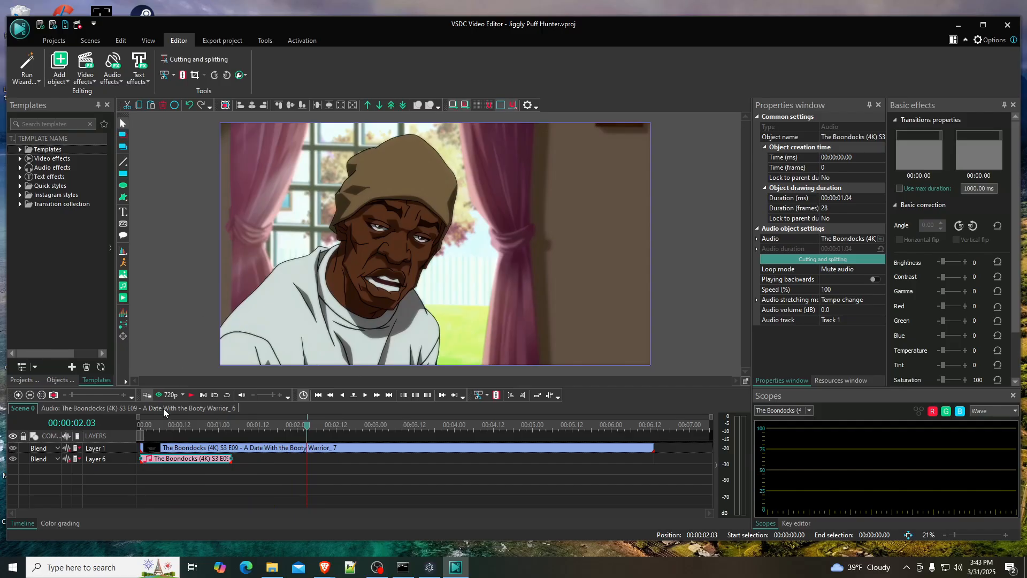
drag(149, 427, 131, 425)
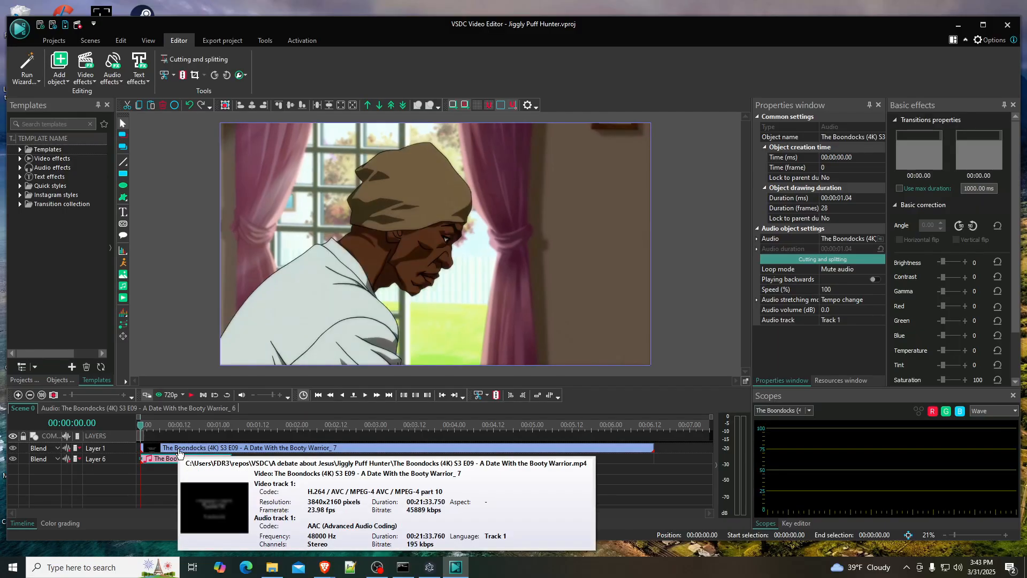
click(192, 396)
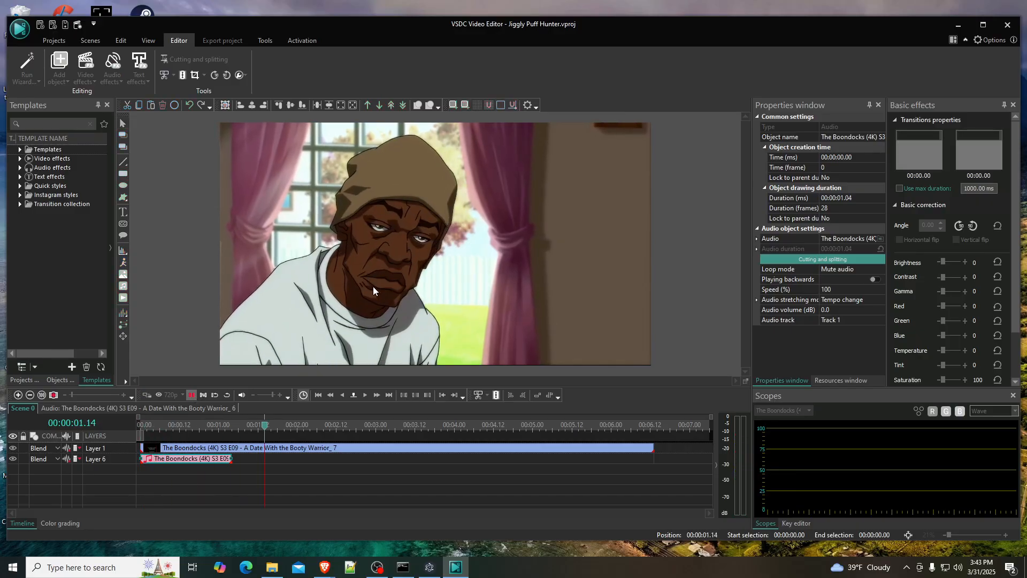
key(space)
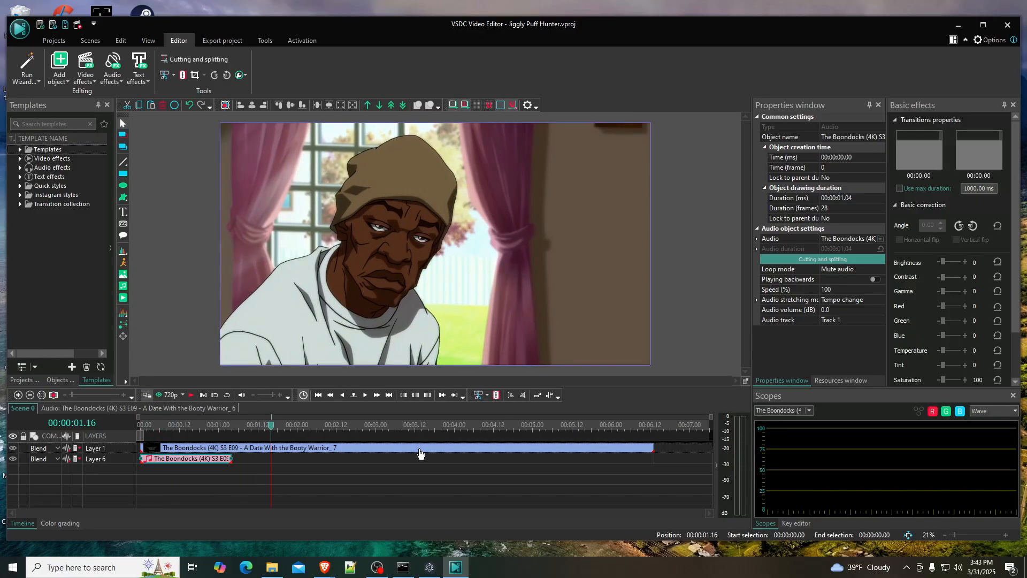
- Switch to the Brave window showing the Internet Archive file list for The-Boondocks-Season3-Complete-4K-Singecku
click(324, 567)
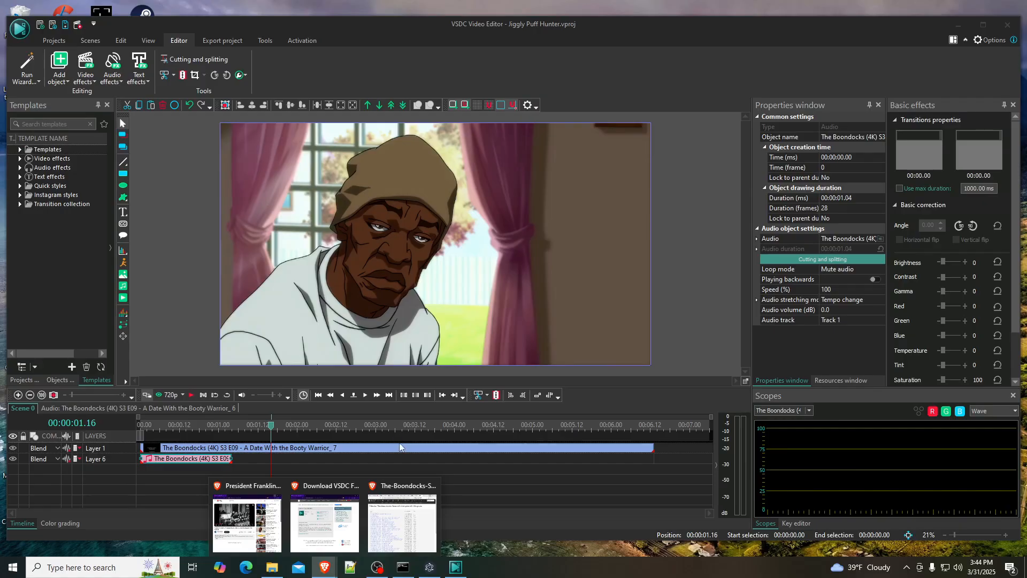
click(402, 519)
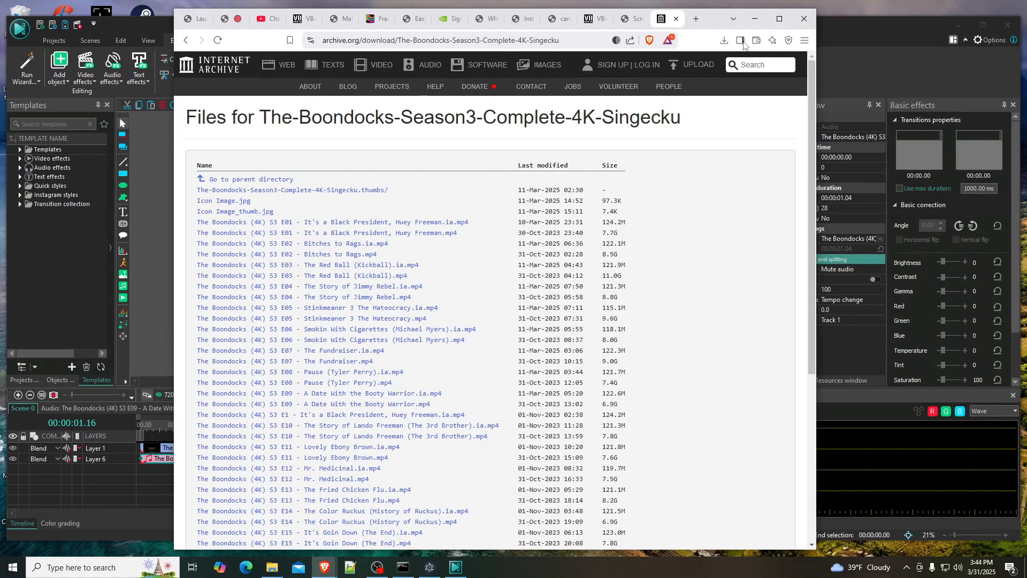
- Switch to the Brave window with the VSDC download page and open youtube.com there
click(696, 19)
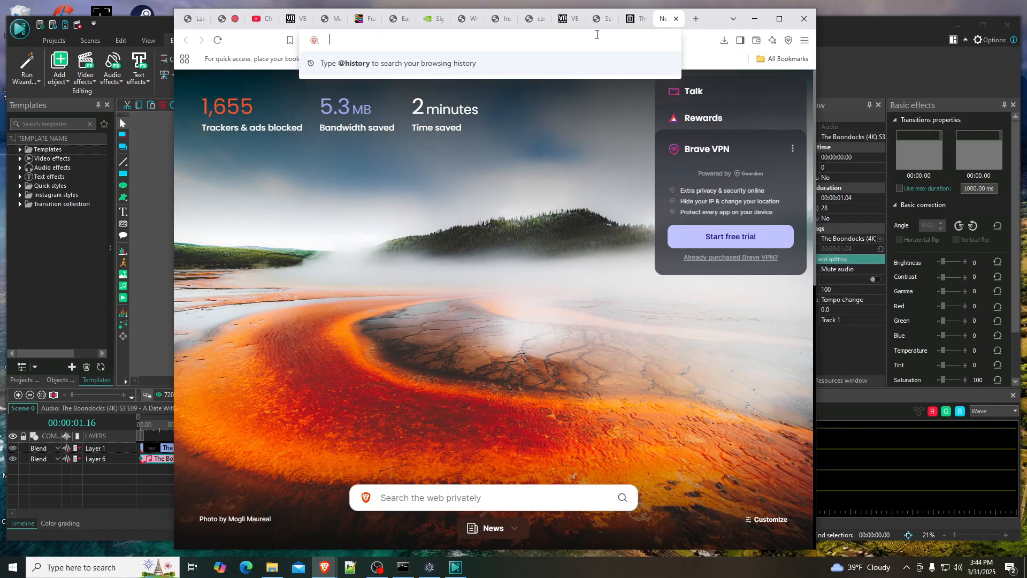
mouse_move(324, 567)
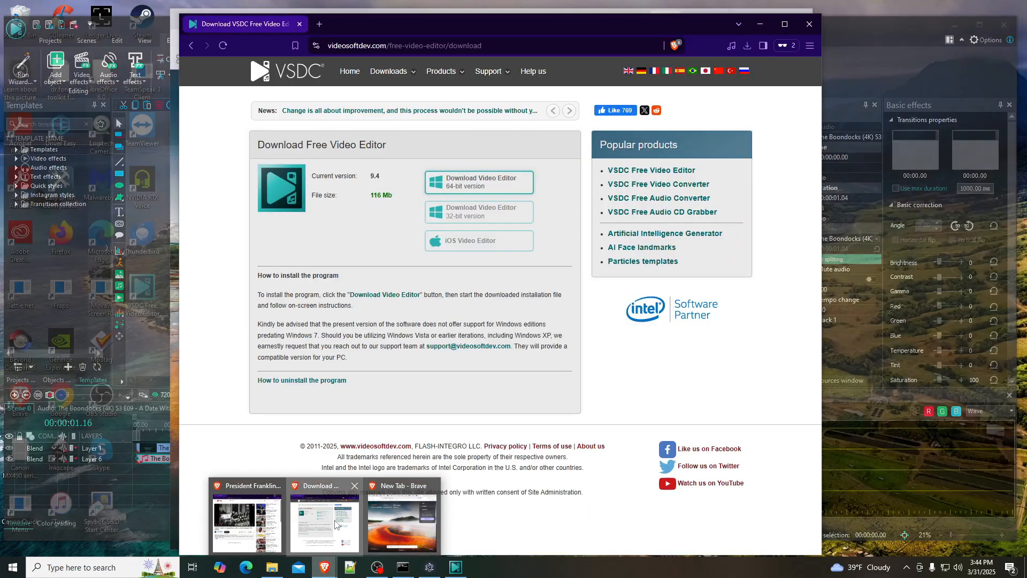
click(335, 524)
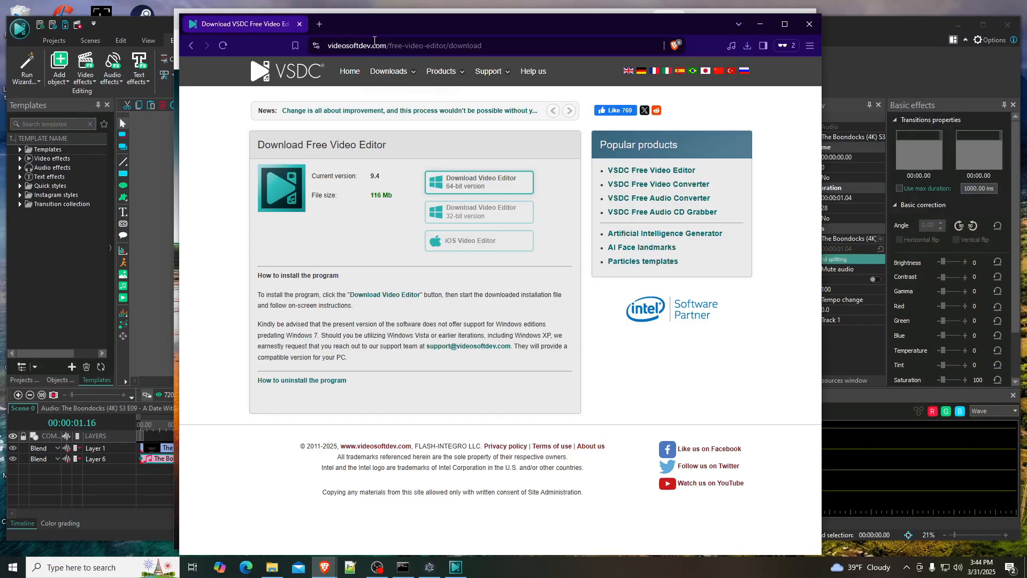
click(374, 42)
text(youtube)
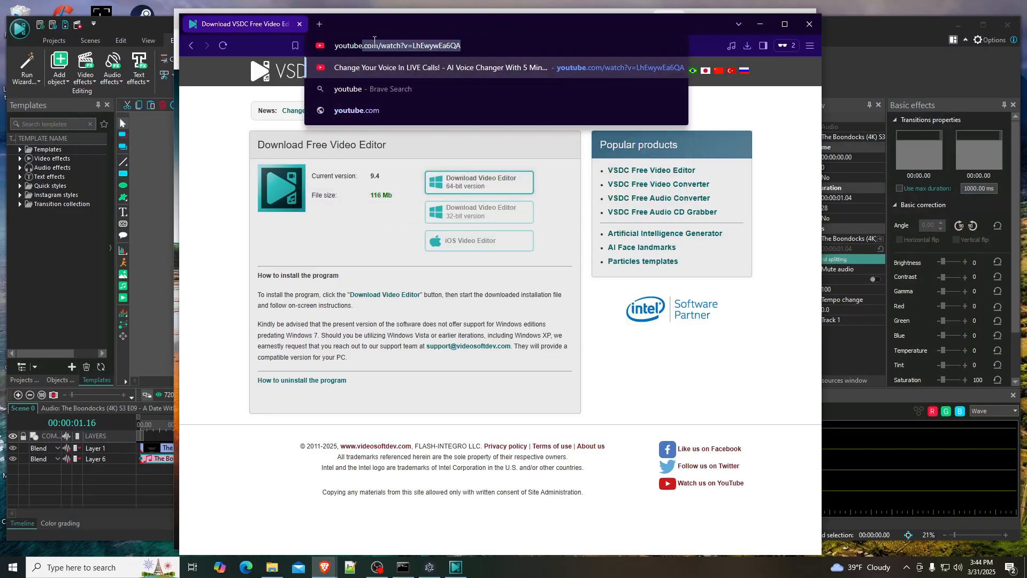
text(.com)
key(Return)
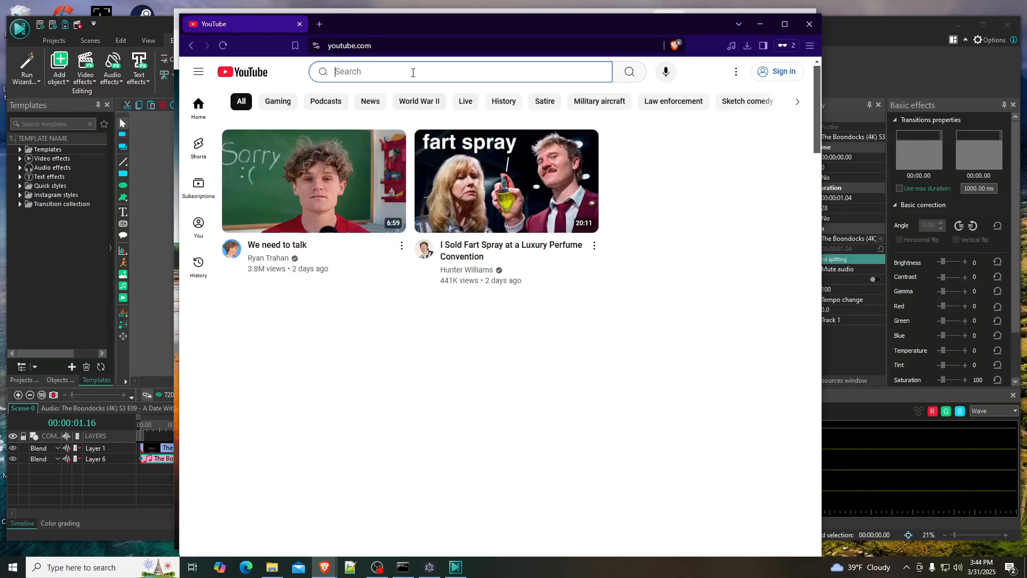
- Search YouTube for "jiggly puff sfx"
text(jiggly puff)
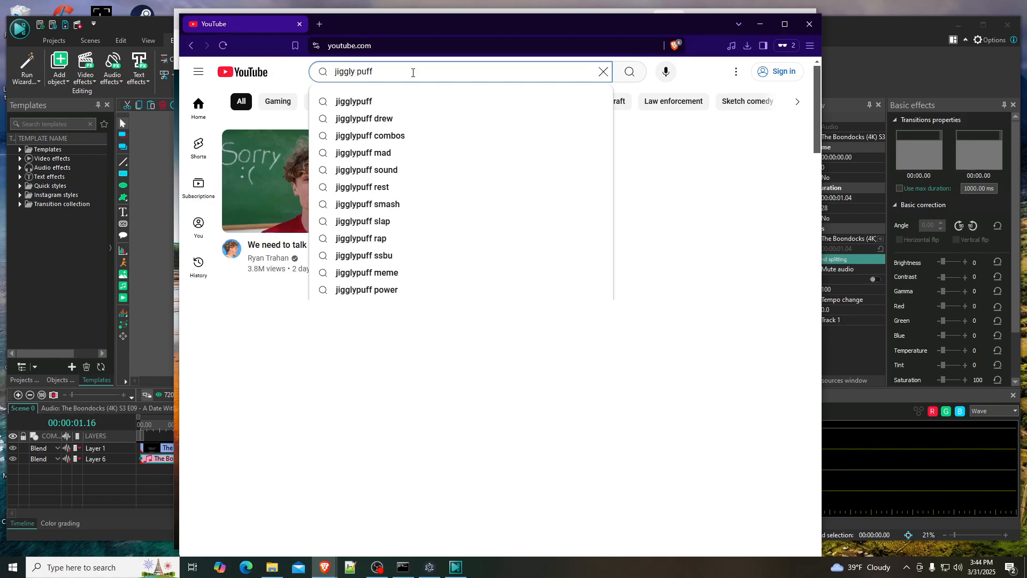
text( sf)
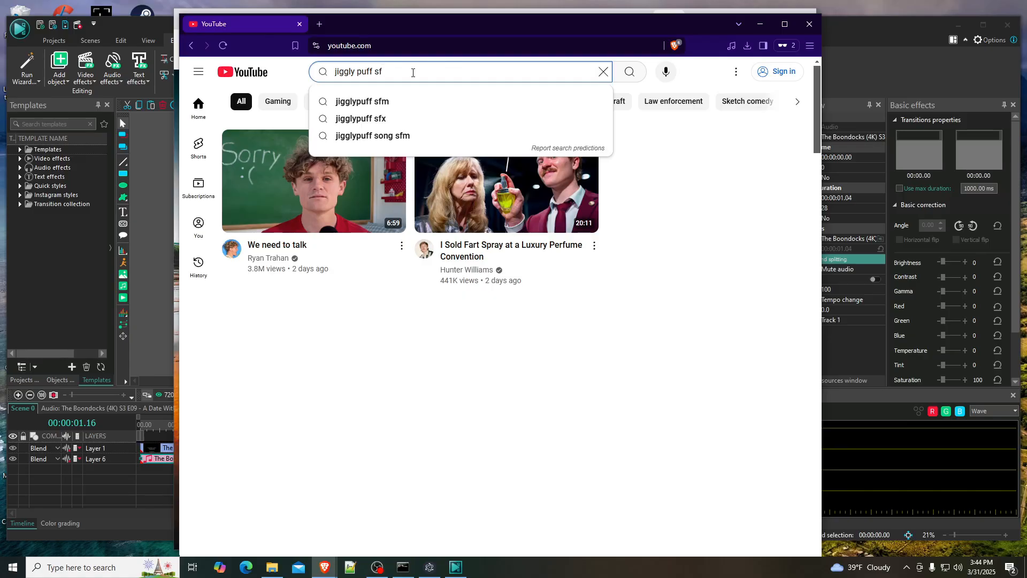
text(x)
key(Return)
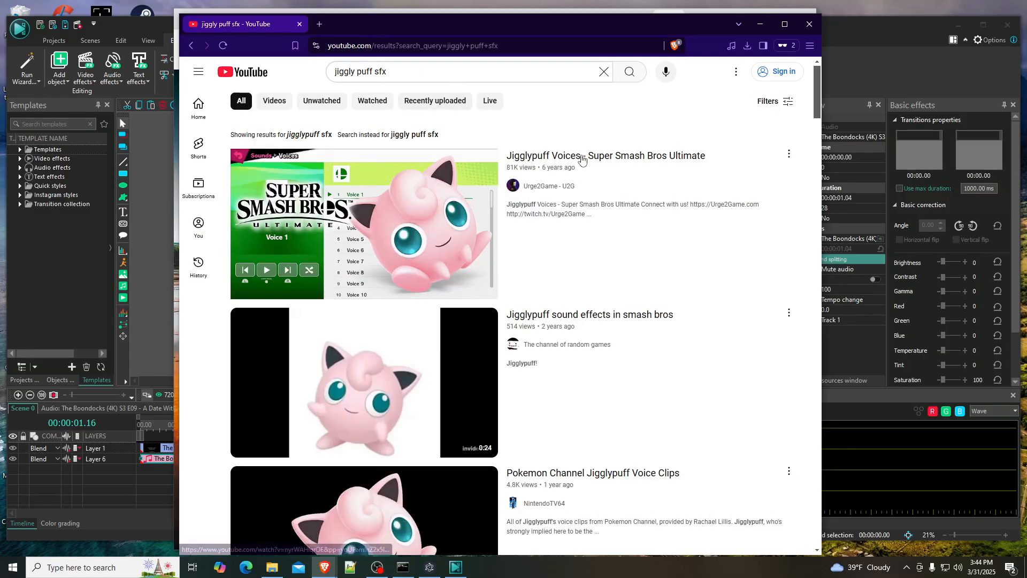
- Open the video "Jigglypuff Voices - Super Smash Bros Ultimate", pause it and copy its URL
click(505, 166)
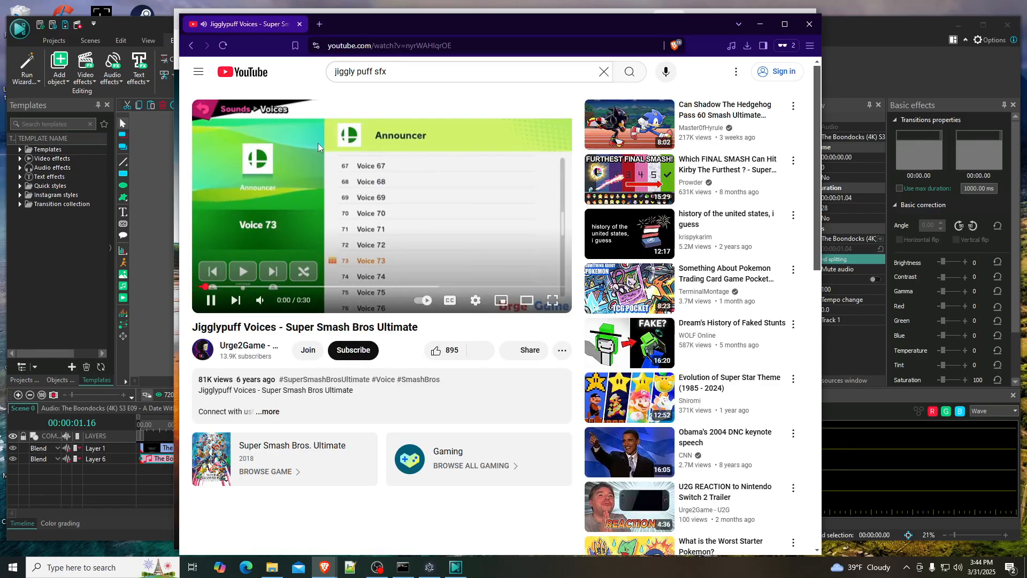
click(211, 301)
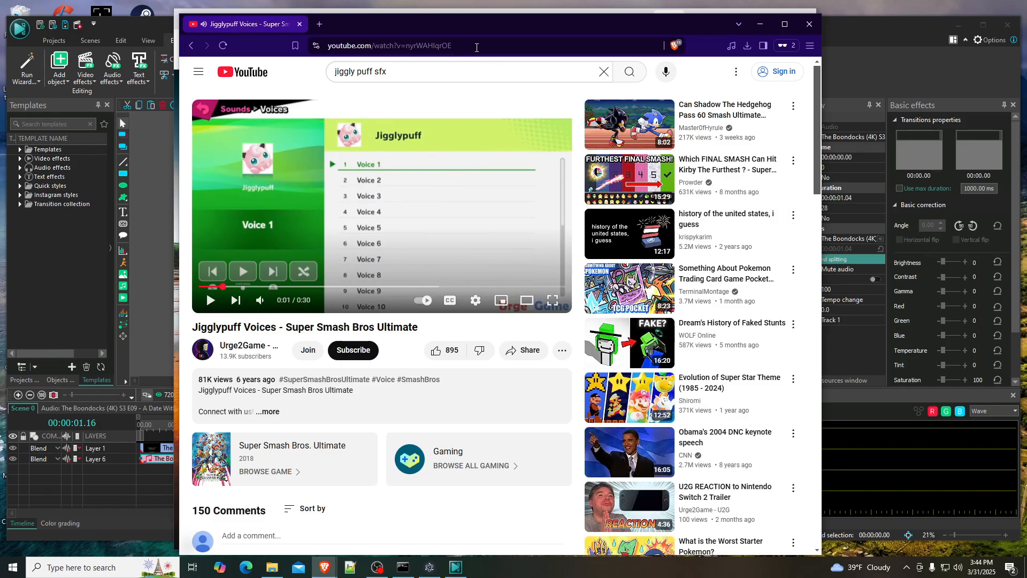
key(ctrl+l)
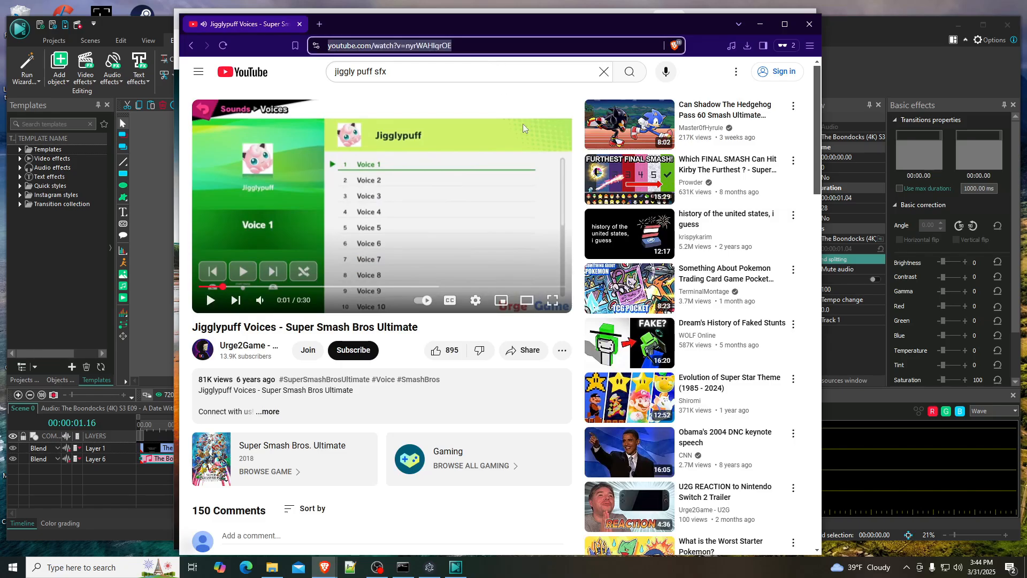
- Open a command prompt in the Jiggly Puff Hunter folder and download the copied video URL with yt-dlp
click(273, 566)
click(422, 237)
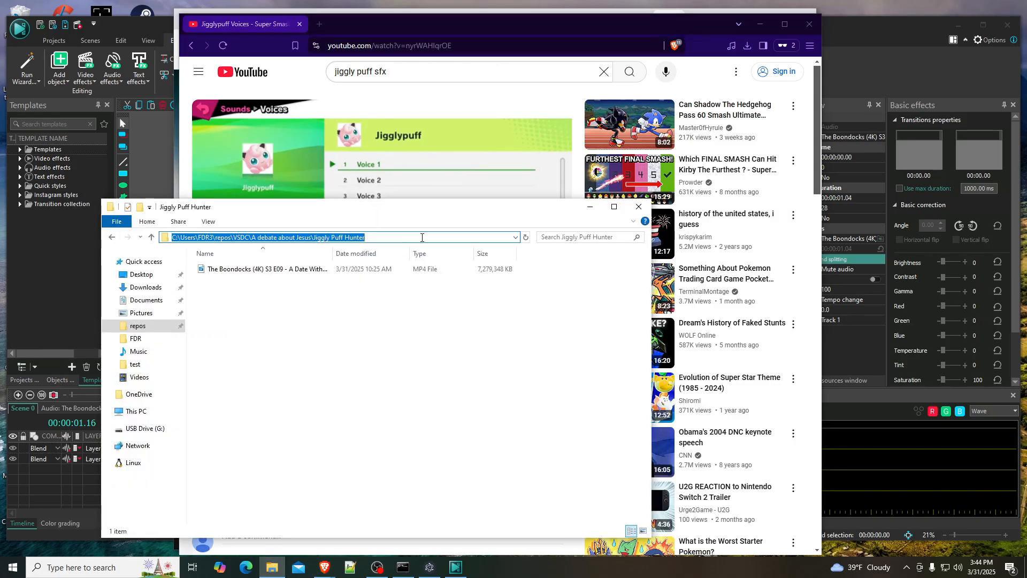
text(cmd)
key(Return)
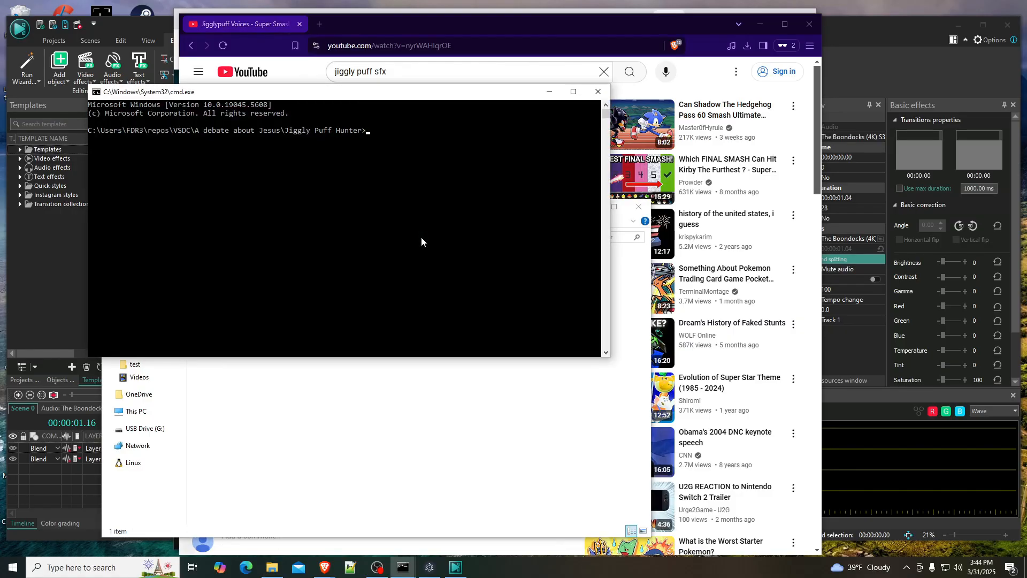
text(yt-dlp)
text(https://www.youtube.com/watch?v=nyrWAHlqrOE)
key(Return)
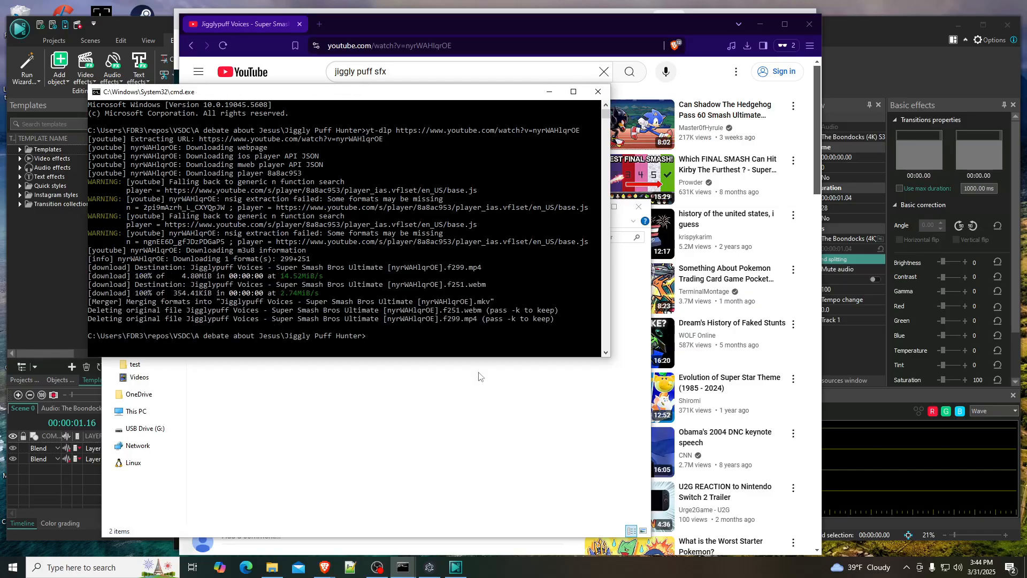
- Import the downloaded Jigglypuff Voices MKV into the VSDC timeline and place it on Layer 1 after the Boondocks clip, at 00:00:07.15
click(473, 404)
drag(511, 212, 512, 167)
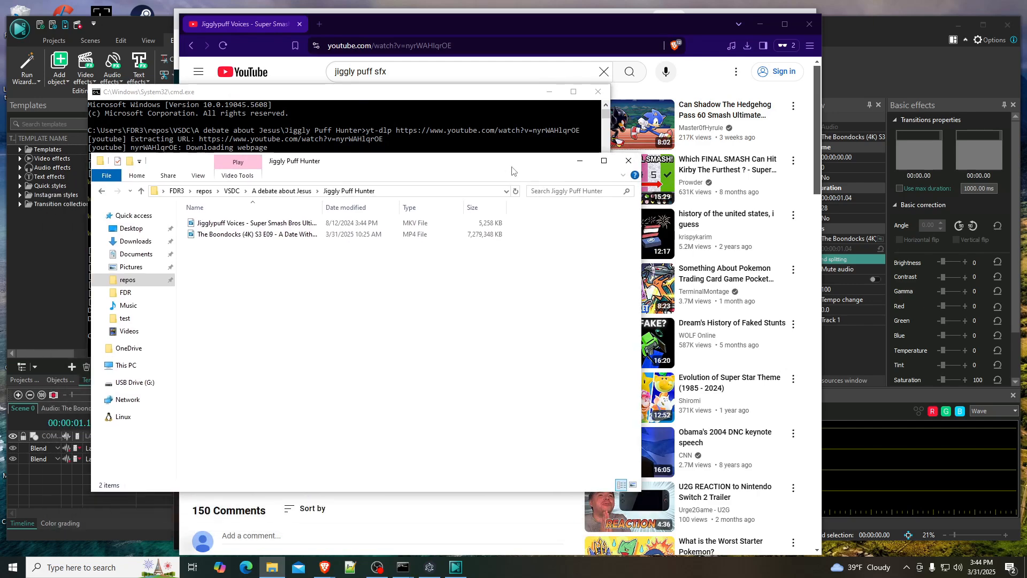
click(849, 32)
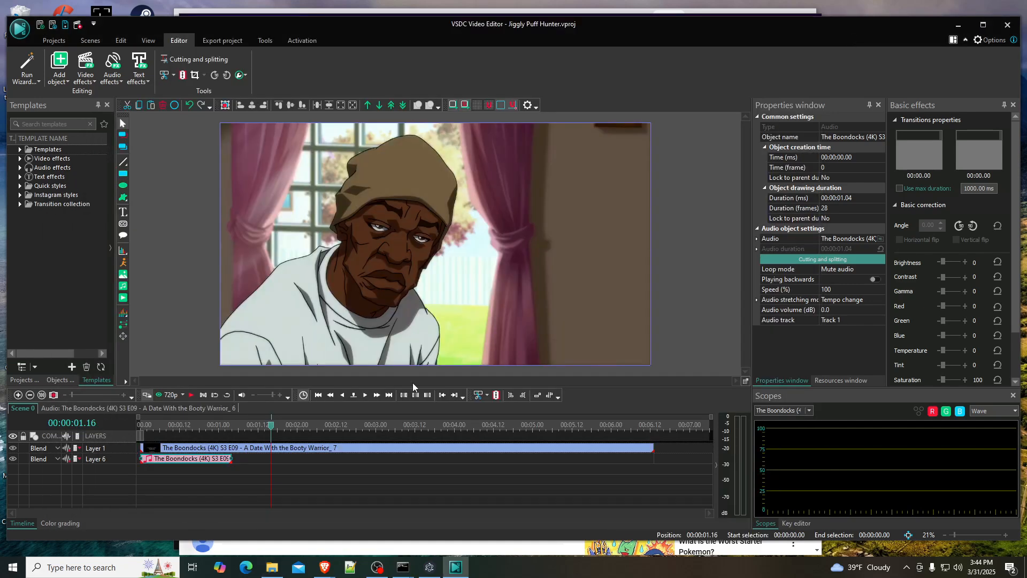
click(272, 567)
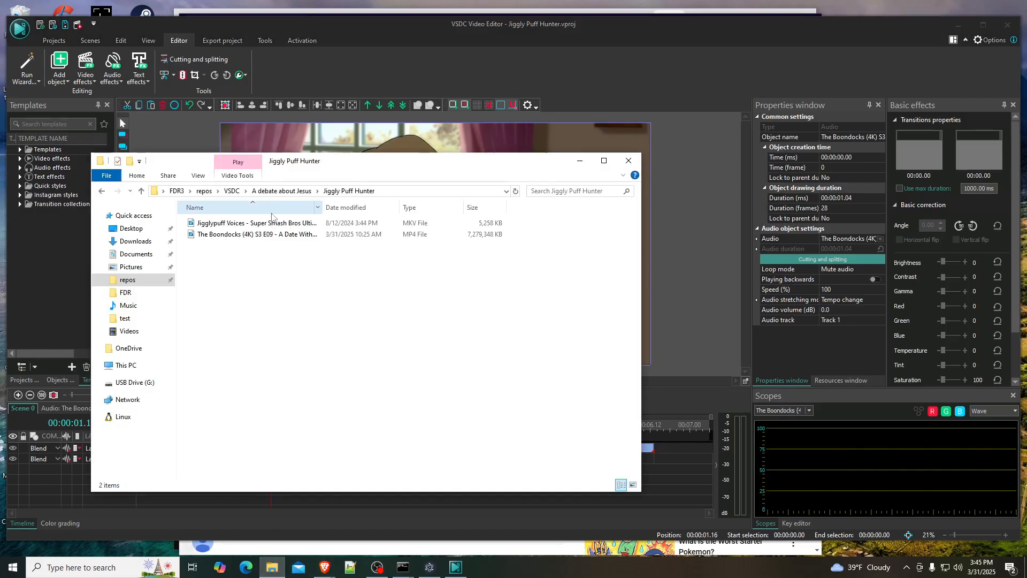
drag(251, 223, 666, 476)
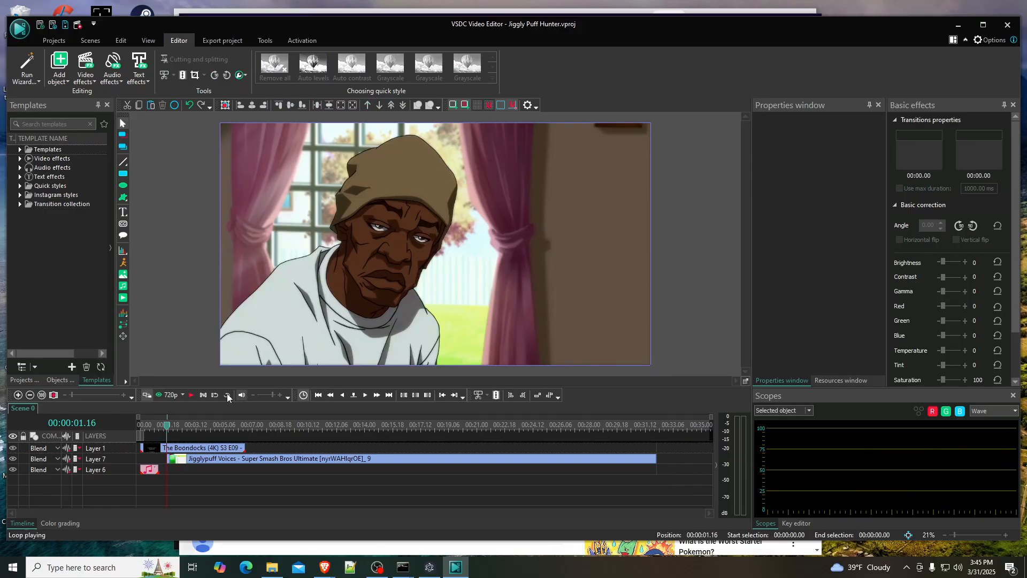
drag(194, 463, 279, 449)
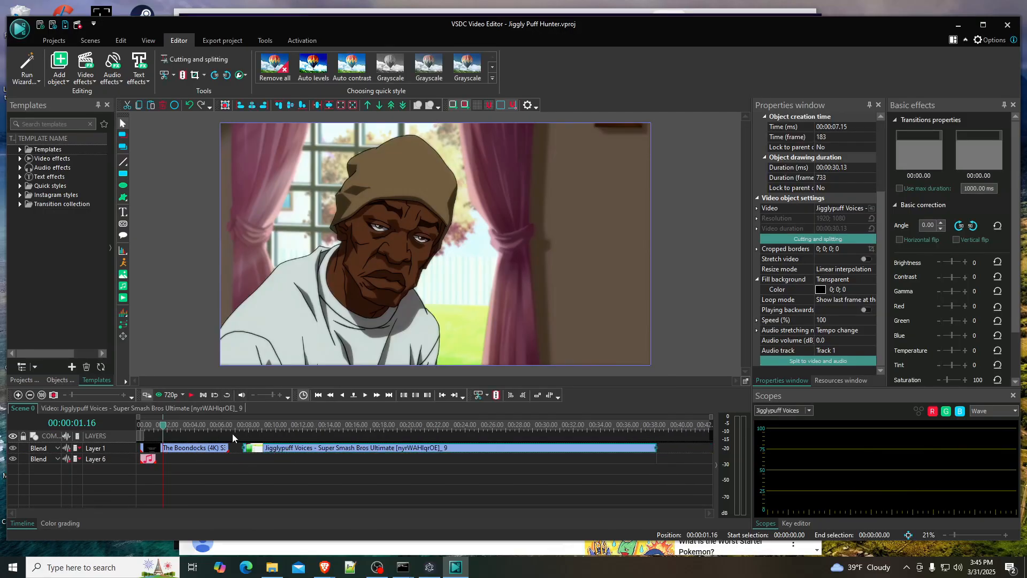
- Play the Jigglypuff clip from near its start and split it at 00:00:09.11
drag(165, 429, 243, 429)
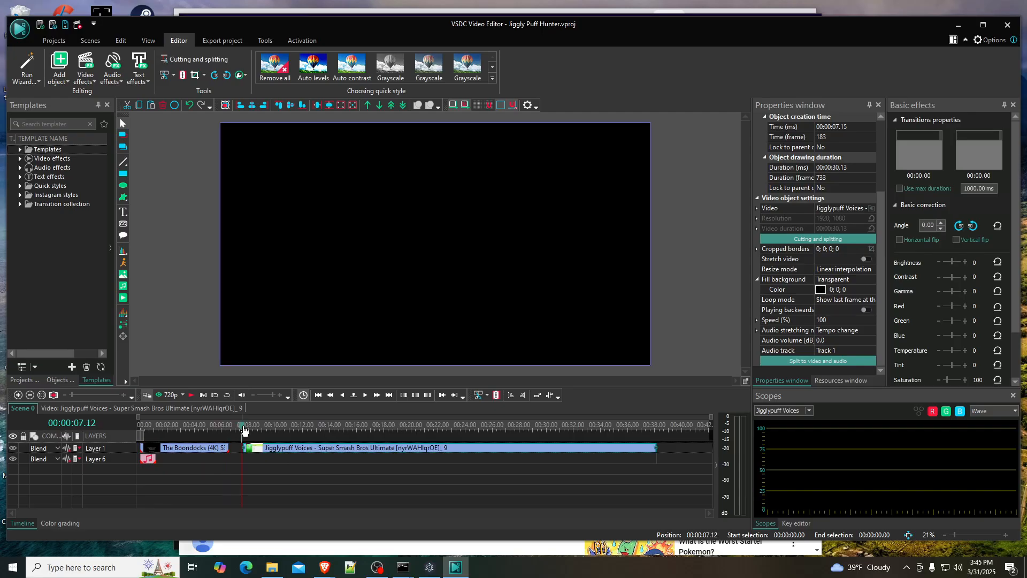
drag(710, 420, 411, 420)
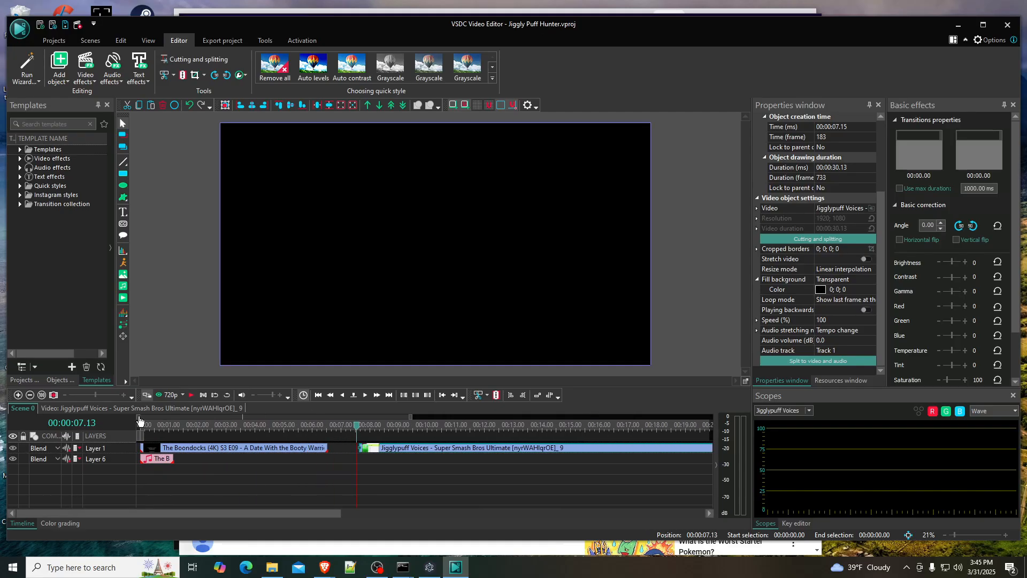
drag(139, 417, 197, 417)
click(192, 395)
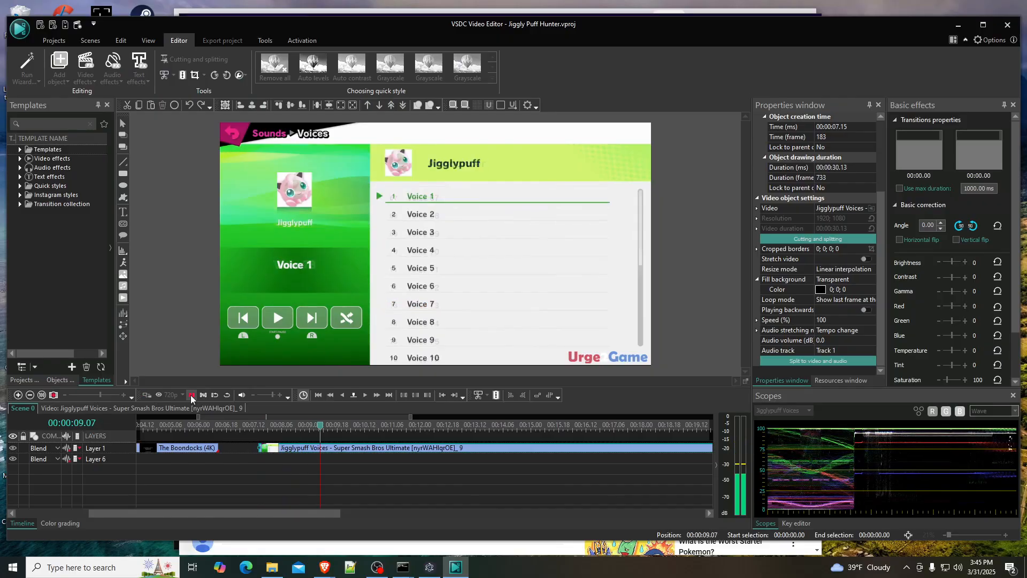
key(space)
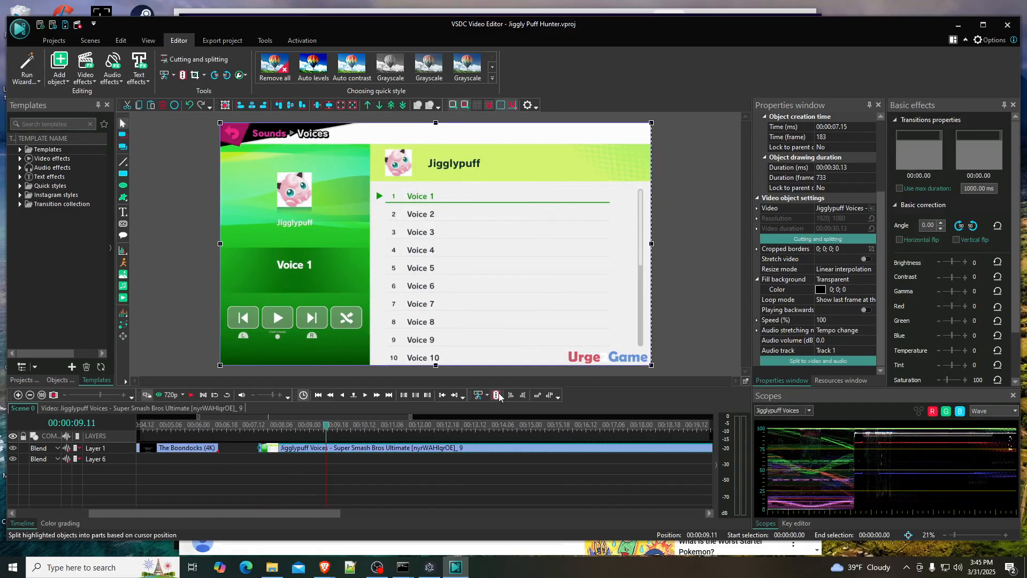
key(ctrl+k)
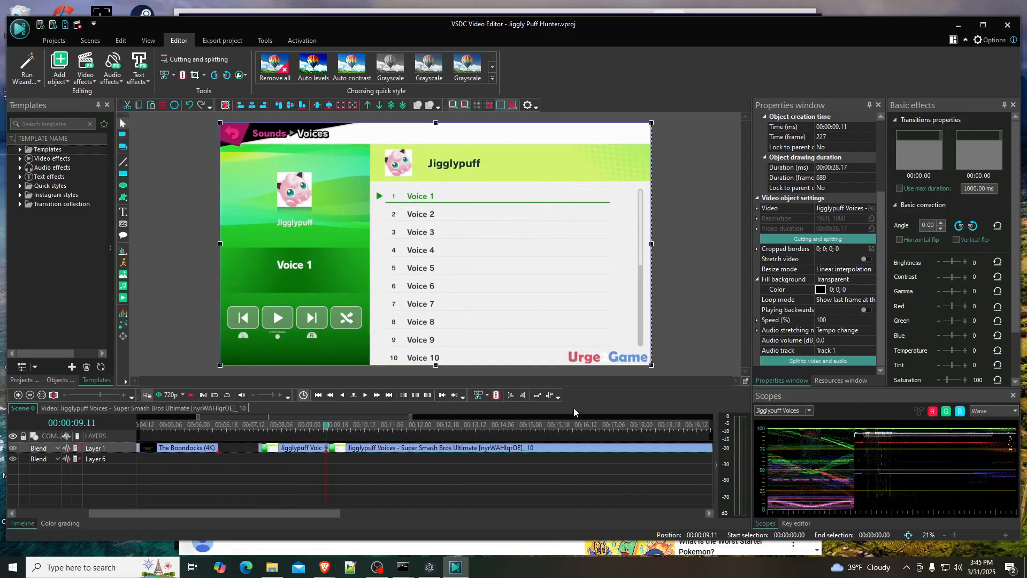
- Split the rest of the Jigglypuff clip at 00:00:11.15 and delete the pieces before and after the middle part
click(193, 396)
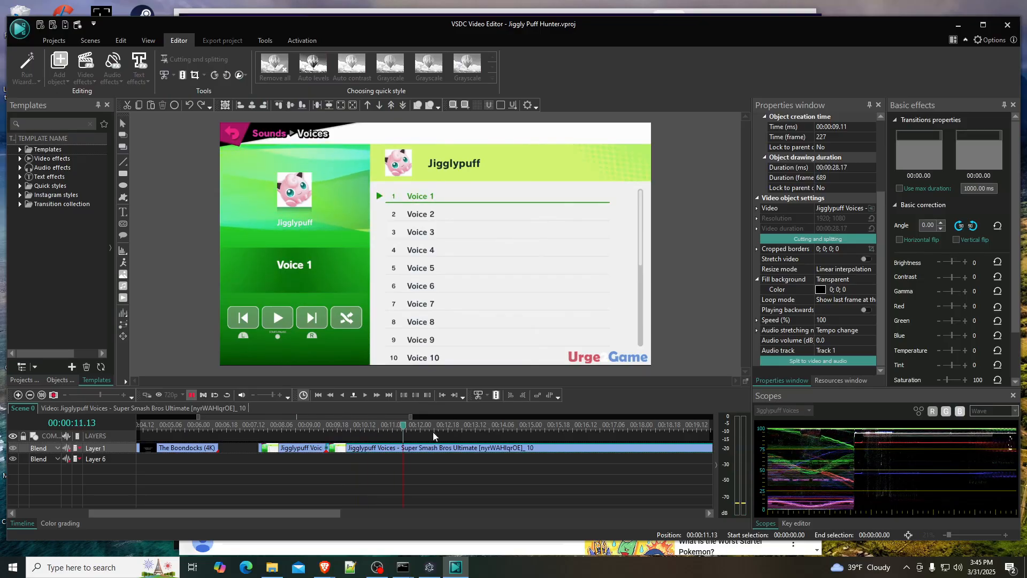
key(space)
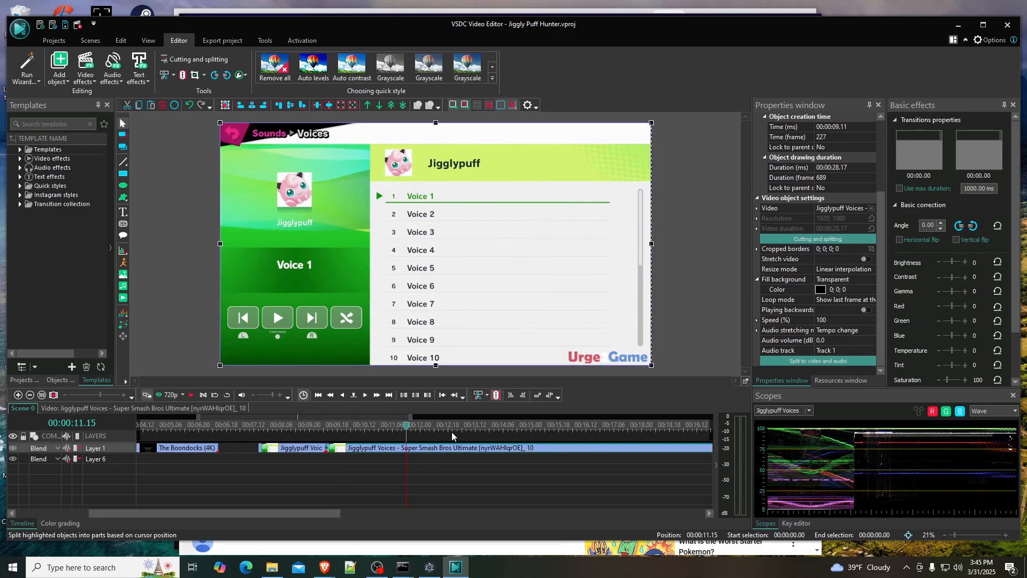
key(ctrl+k)
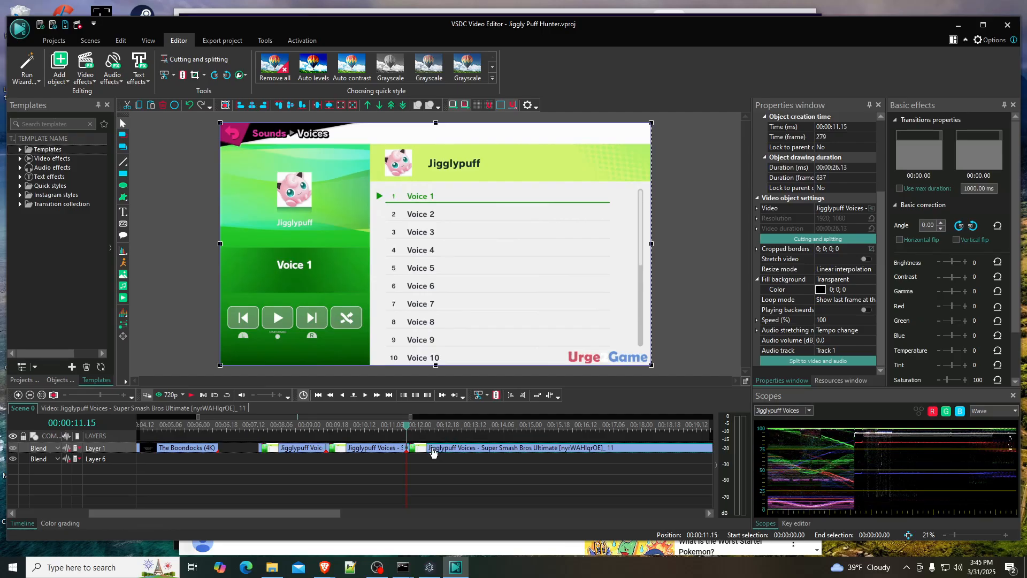
key(Delete)
click(504, 448)
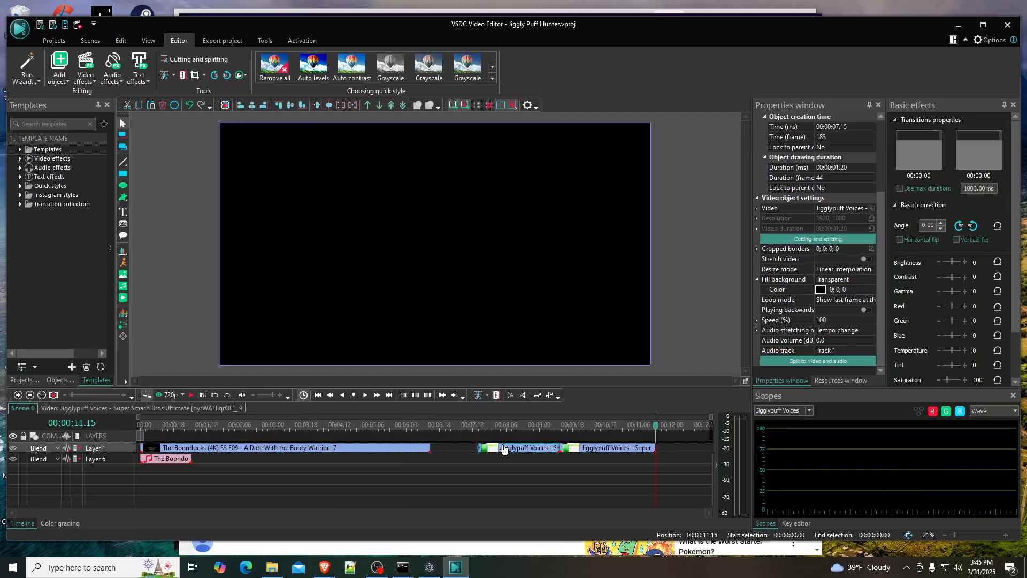
key(Delete)
- Keep only the audio of the remaining Jigglypuff clip and place it on Layer 6 directly after the Boondocks audio, at 00:00:01.04
click(828, 362)
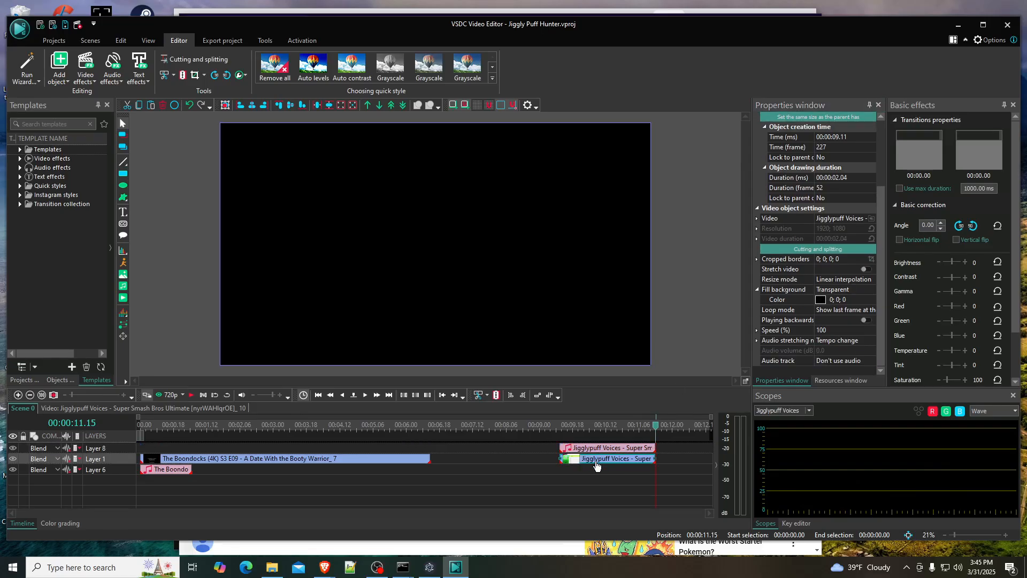
key(Delete)
drag(593, 451, 291, 470)
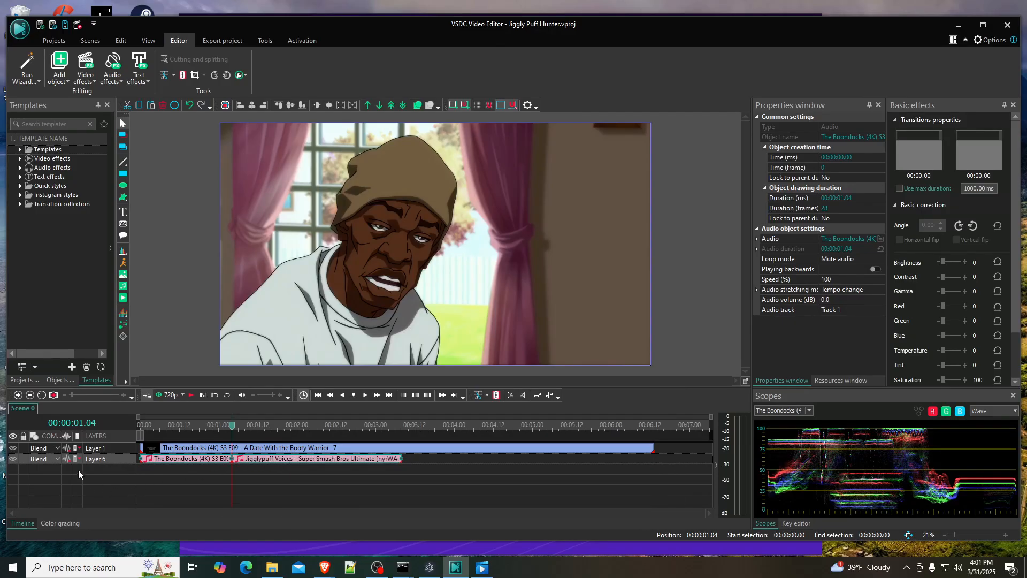
- Show the audio waveforms on Layer 6 and play the scene just before the two audio clips meet
click(65, 459)
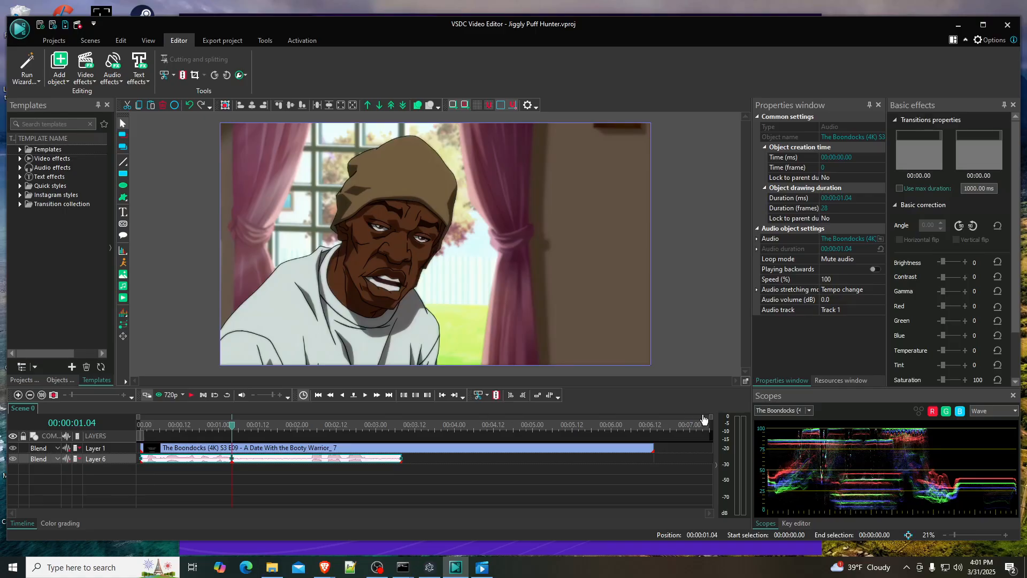
drag(710, 420, 487, 424)
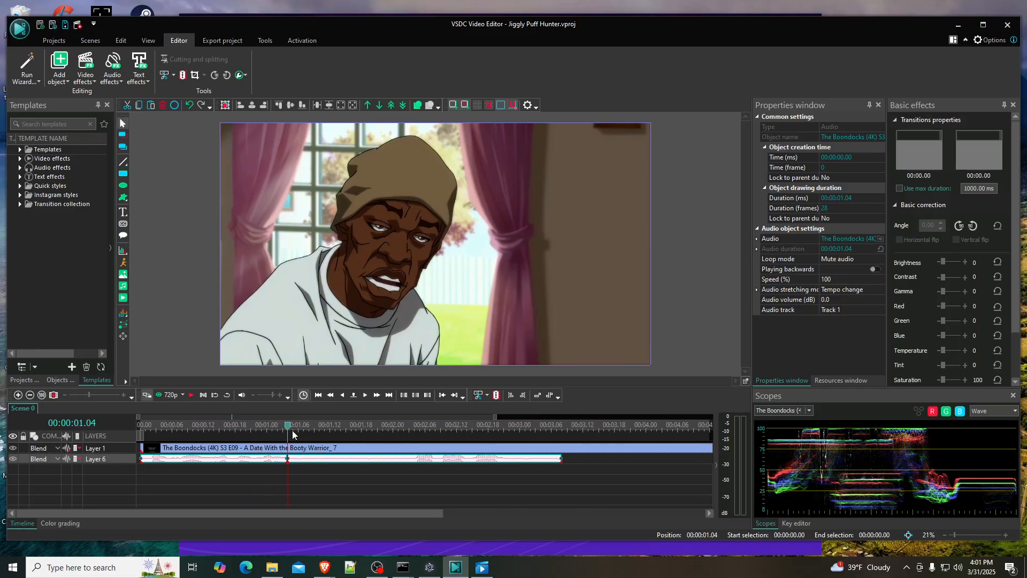
drag(289, 431, 225, 431)
key(space)
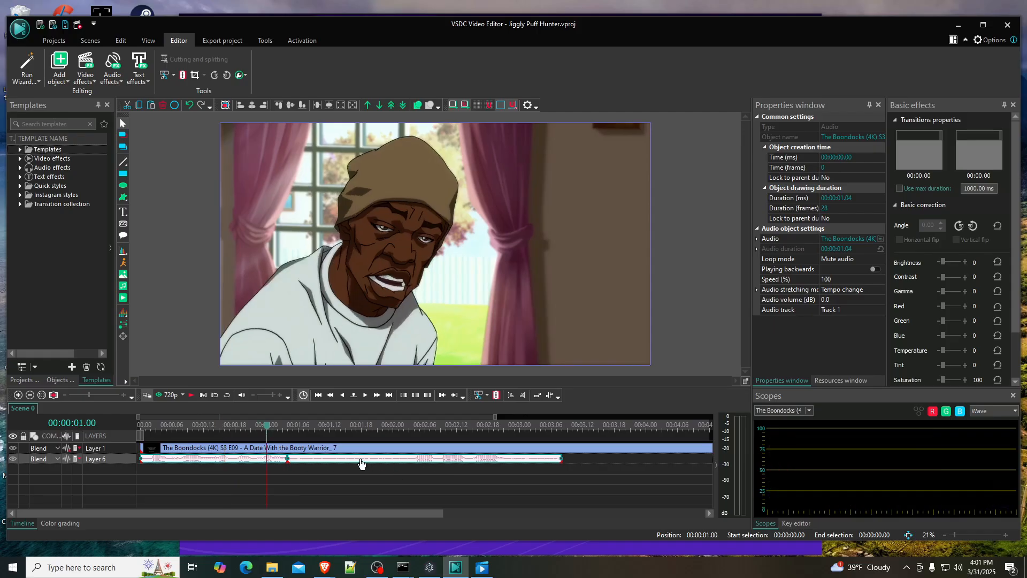
- Split the Jigglypuff audio on Layer 6 at 00:00:02.04 and delete the part before the cut
drag(268, 426, 399, 426)
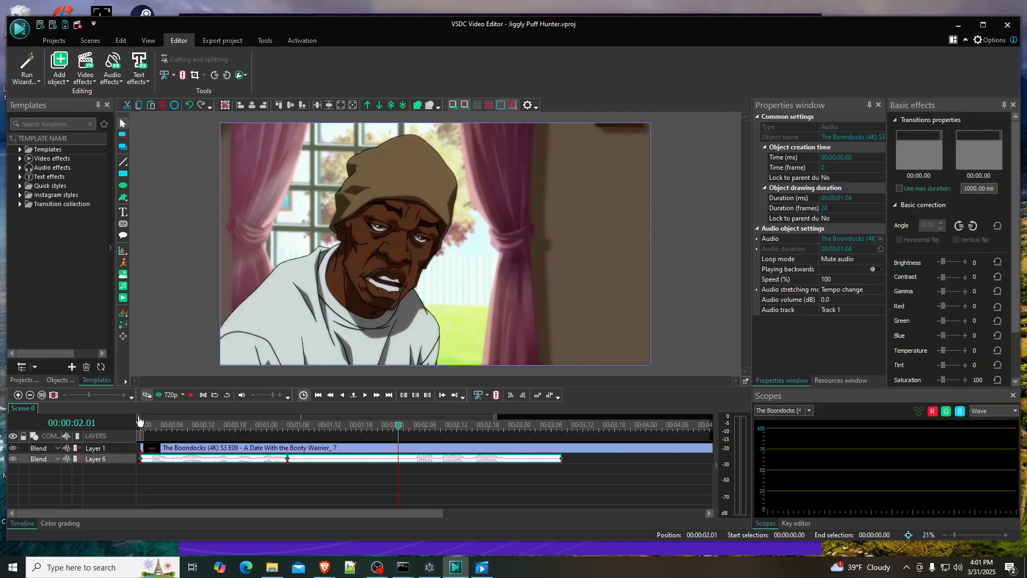
drag(139, 421, 285, 417)
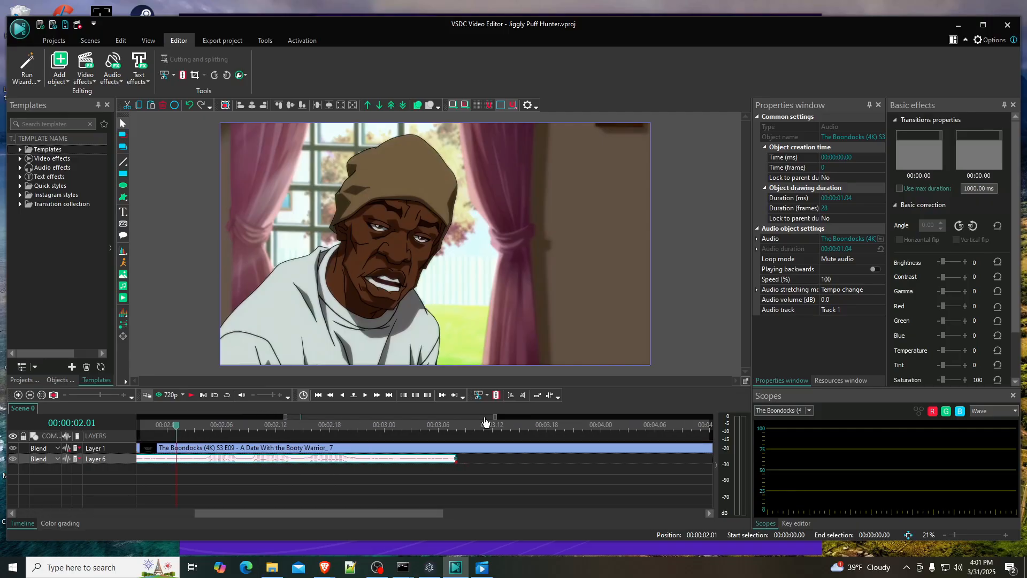
drag(493, 417, 391, 422)
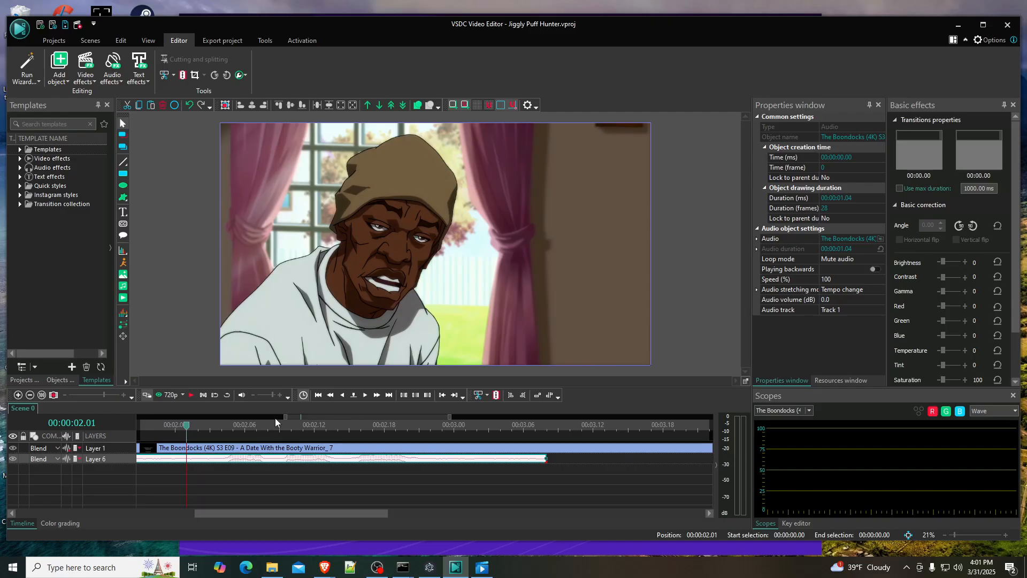
drag(284, 416, 317, 428)
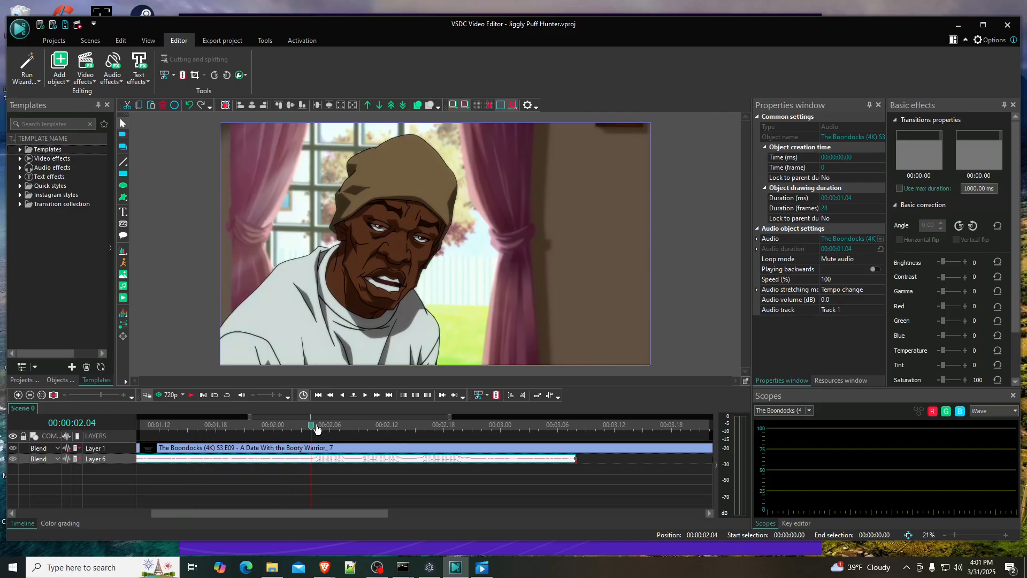
click(495, 394)
click(284, 460)
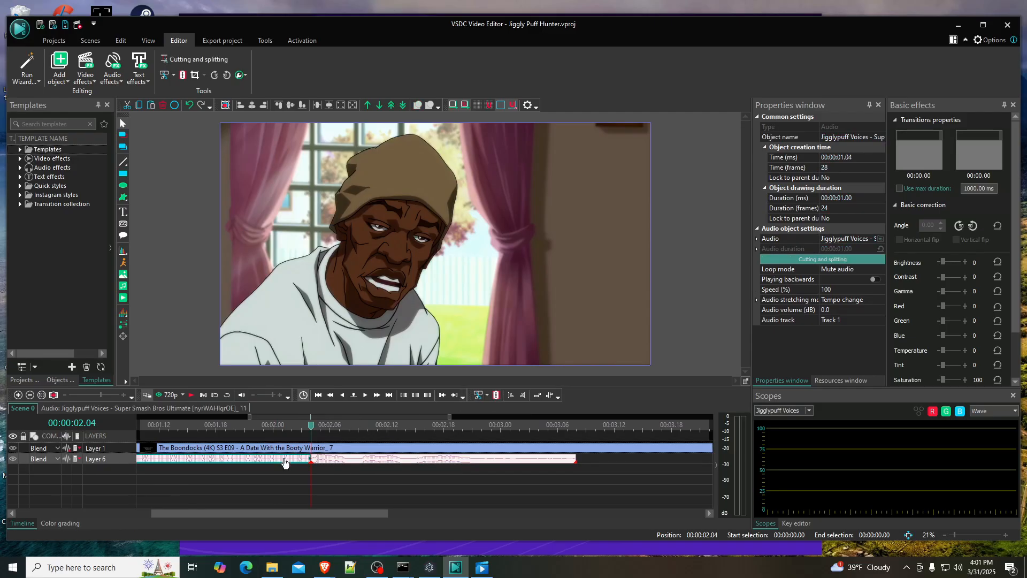
key(Delete)
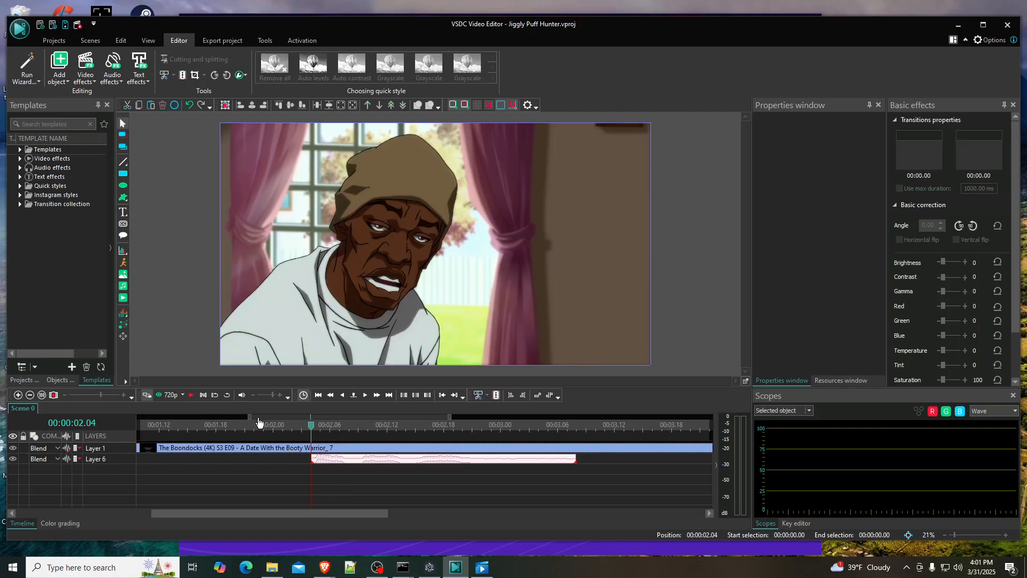
- Move the remaining Jigglypuff audio to 00:00:01.04, directly after the Boondocks audio, and play the scene from the start
drag(364, 462, 221, 461)
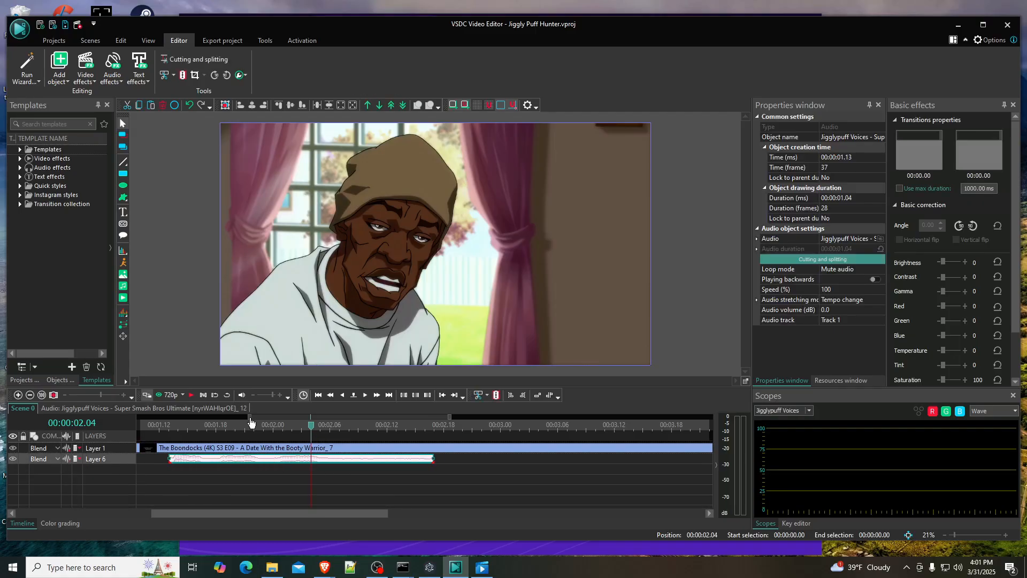
drag(249, 417, 181, 417)
drag(353, 461, 280, 462)
drag(180, 417, 119, 421)
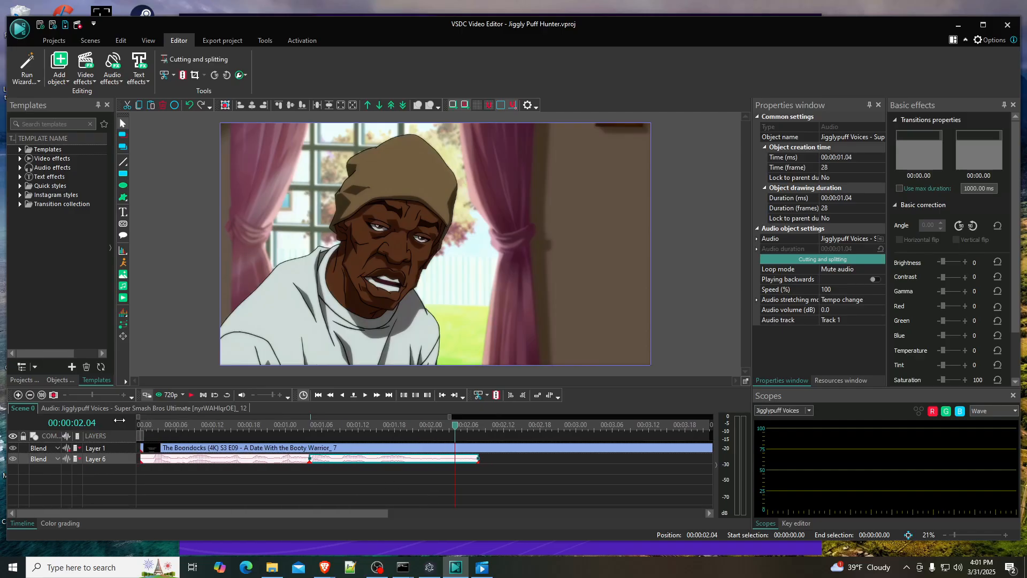
drag(460, 431, 129, 424)
click(191, 396)
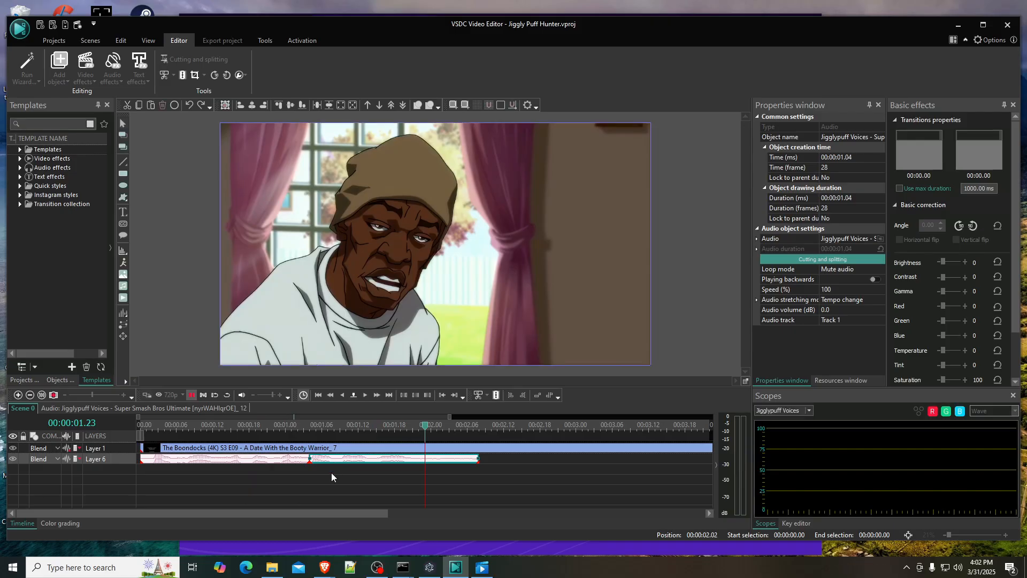
- Shift the Jigglypuff audio to 00:00:01.13, leaving a gap after the Boondocks audio, and play the Boondocks part on its own
drag(334, 459, 376, 455)
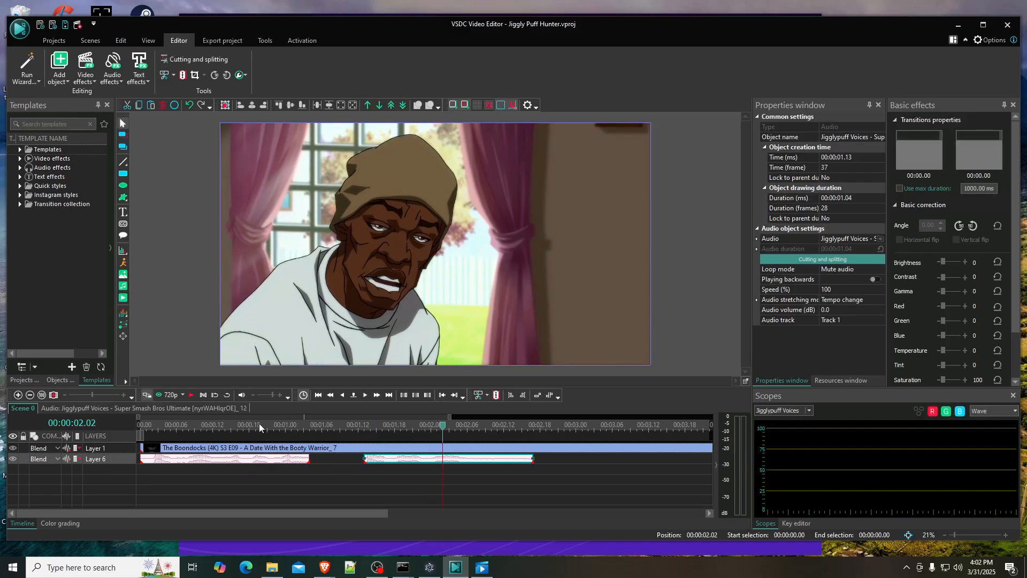
click(244, 426)
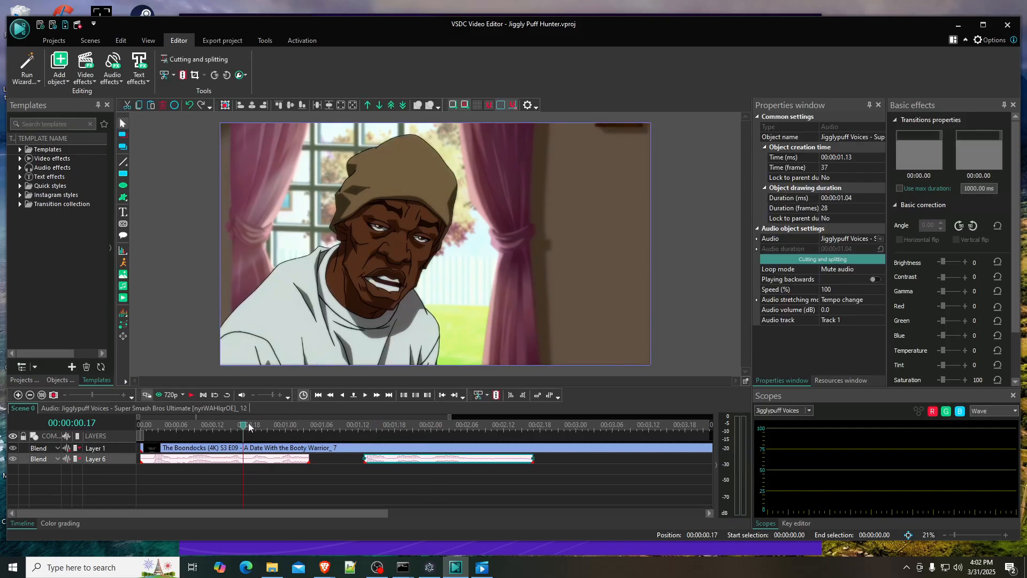
click(191, 398)
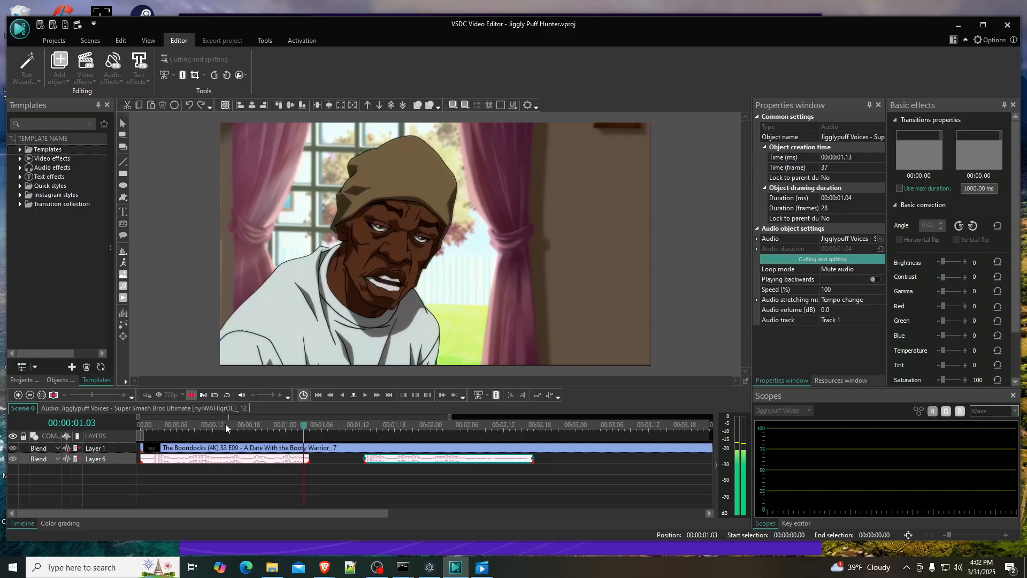
key(space)
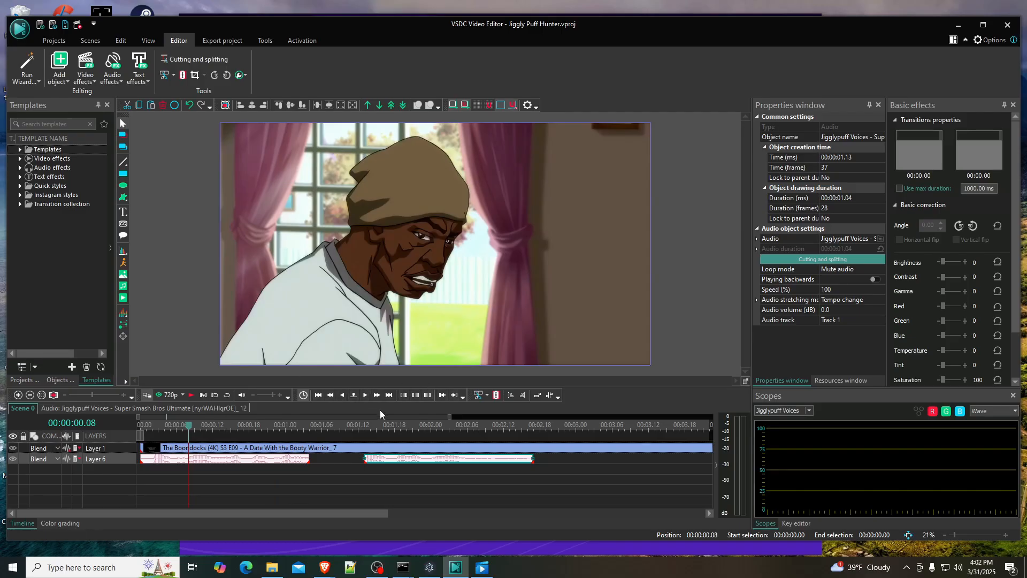
click(190, 395)
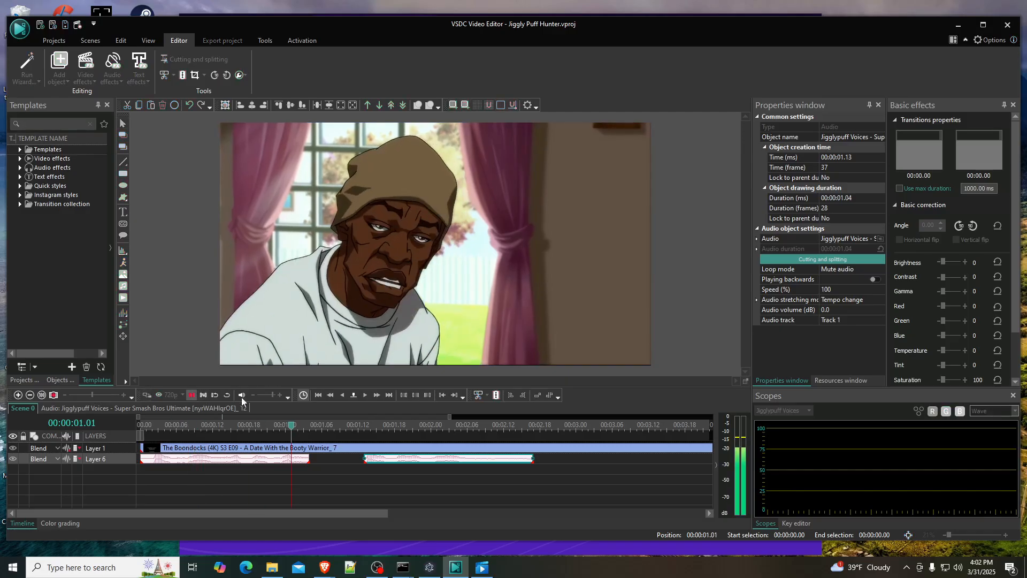
key(space)
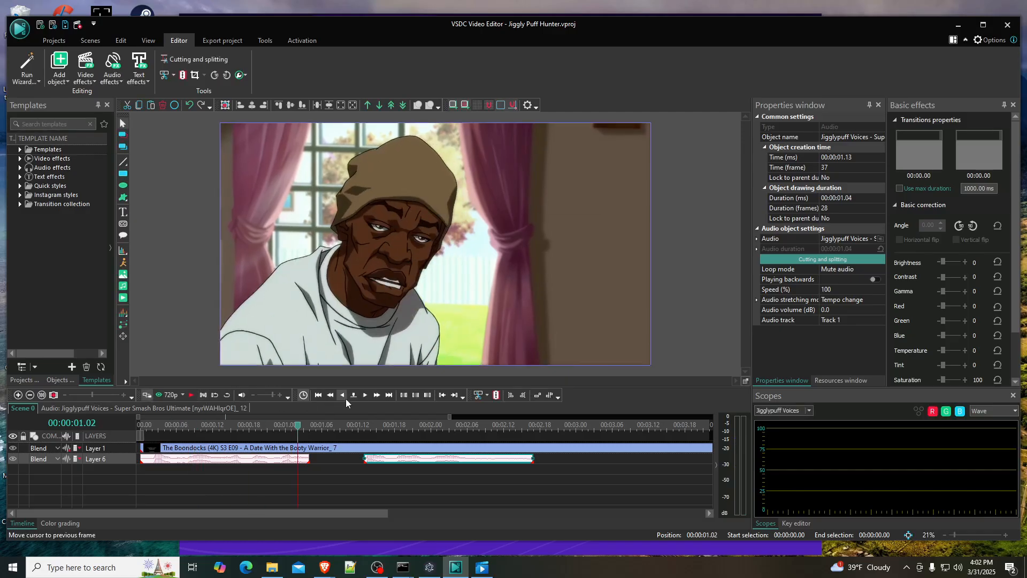
- Play the last part of the Boondocks audio several times from different points to check where the voice line should end
scroll(449, 416, up, 3)
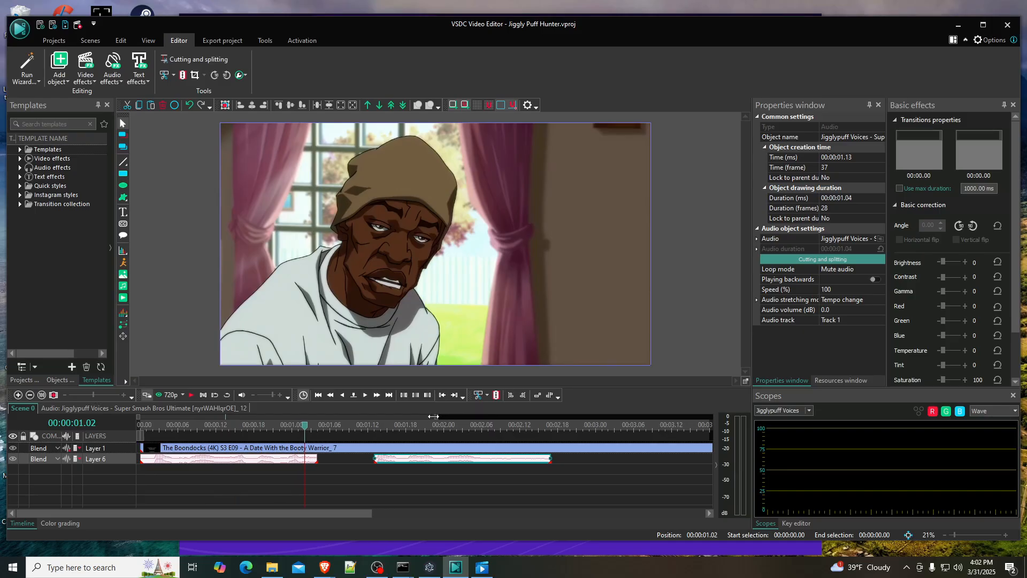
drag(143, 422, 212, 414)
drag(364, 415, 283, 426)
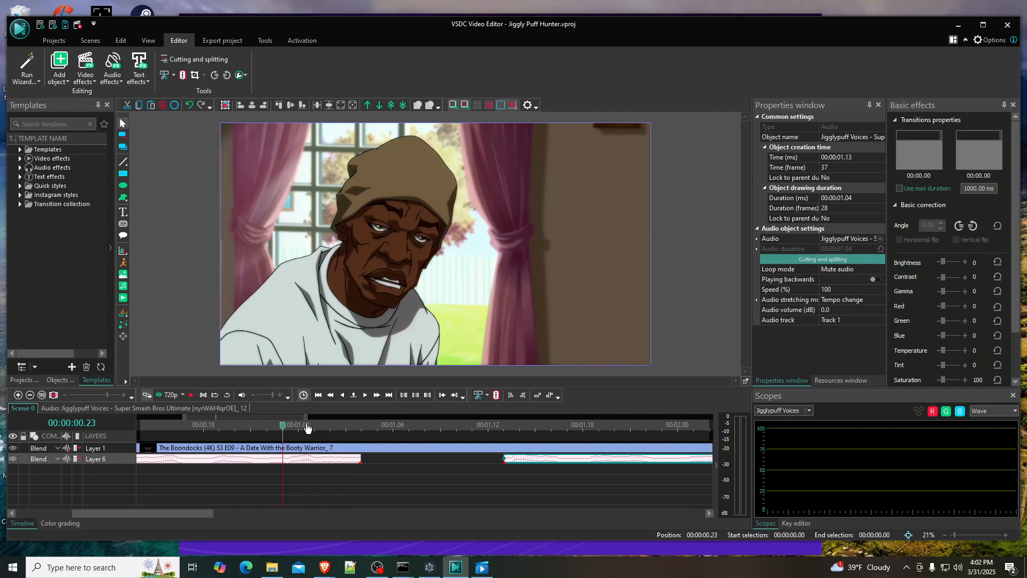
click(299, 426)
click(189, 395)
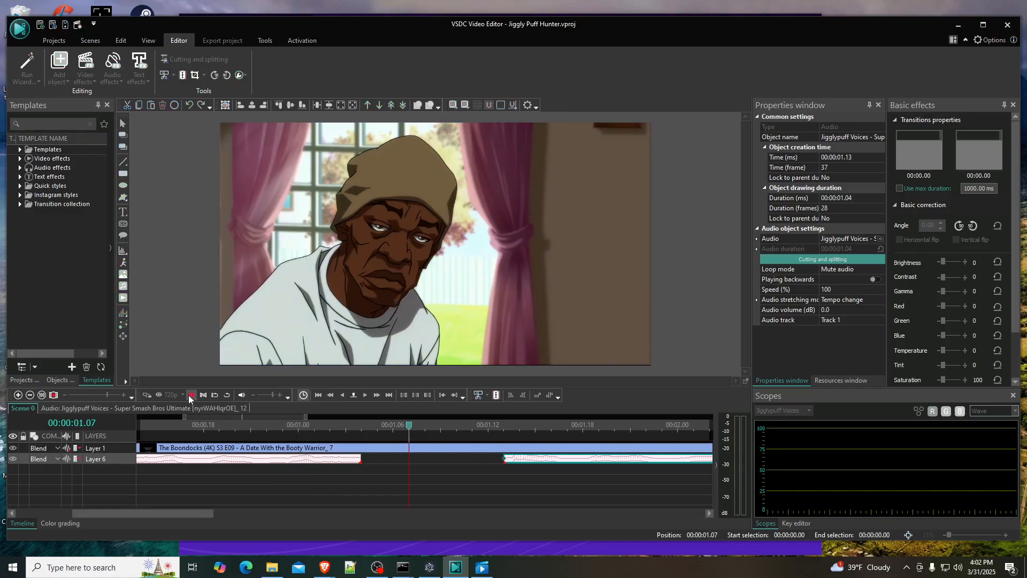
click(297, 422)
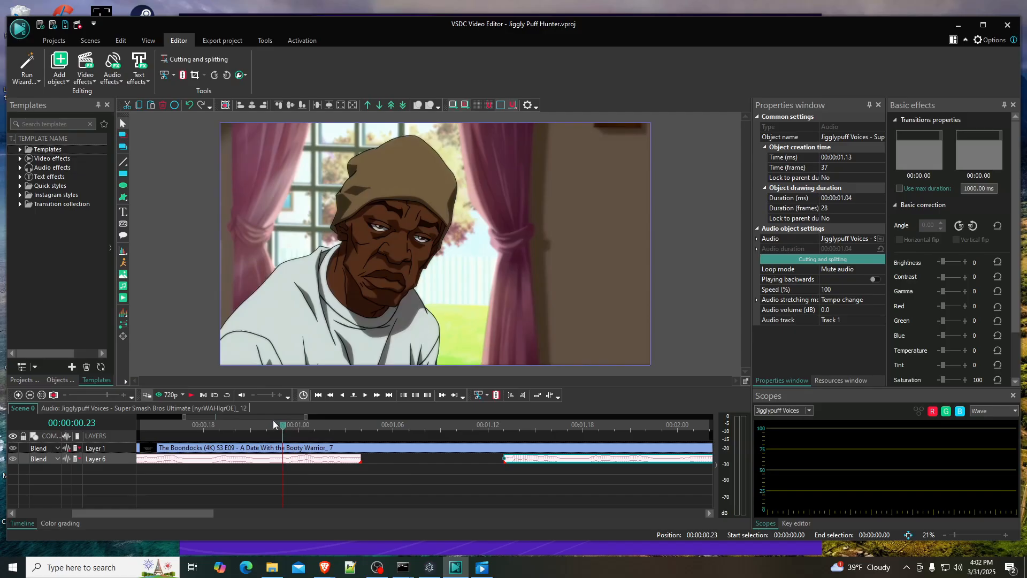
click(205, 422)
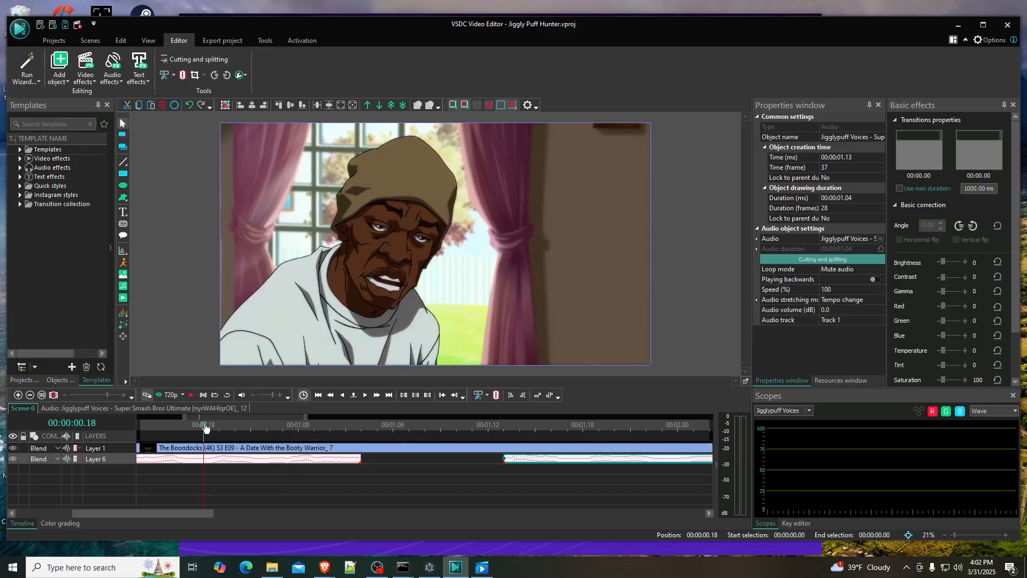
click(191, 396)
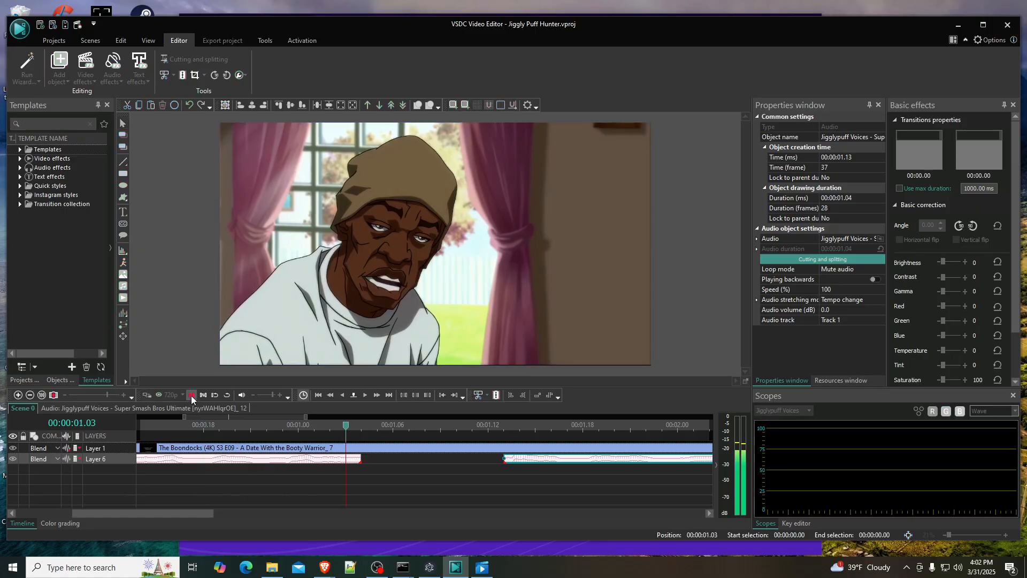
click(191, 395)
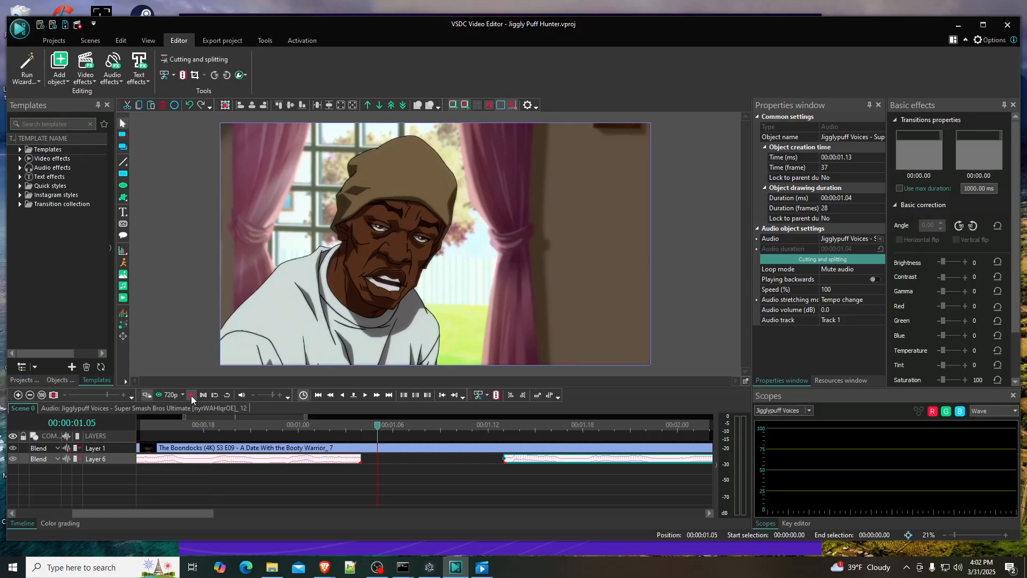
click(304, 424)
click(191, 395)
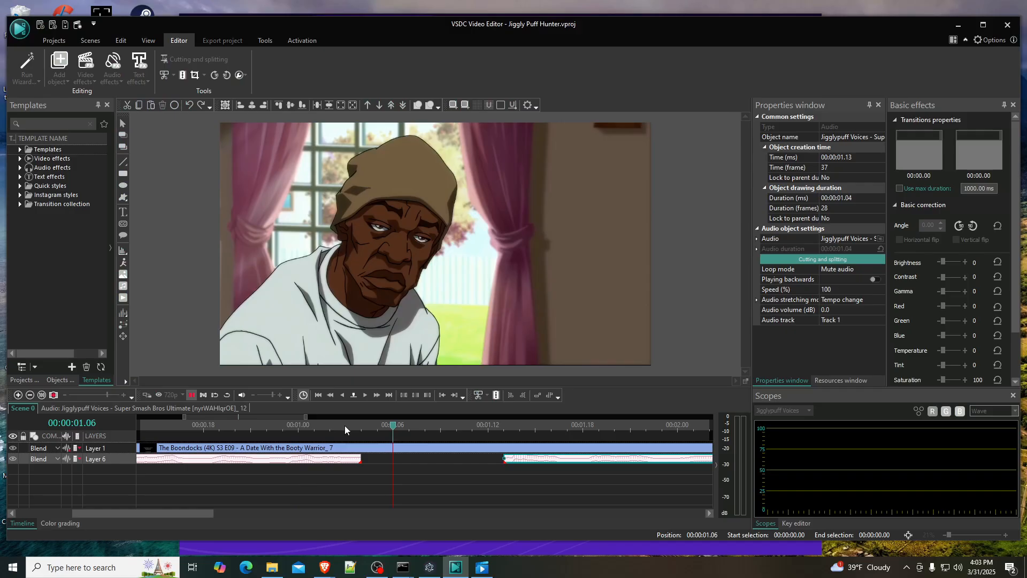
- Split the Boondocks audio on Layer 6 at 00:00:01.03 and delete the piece after the cut
click(358, 427)
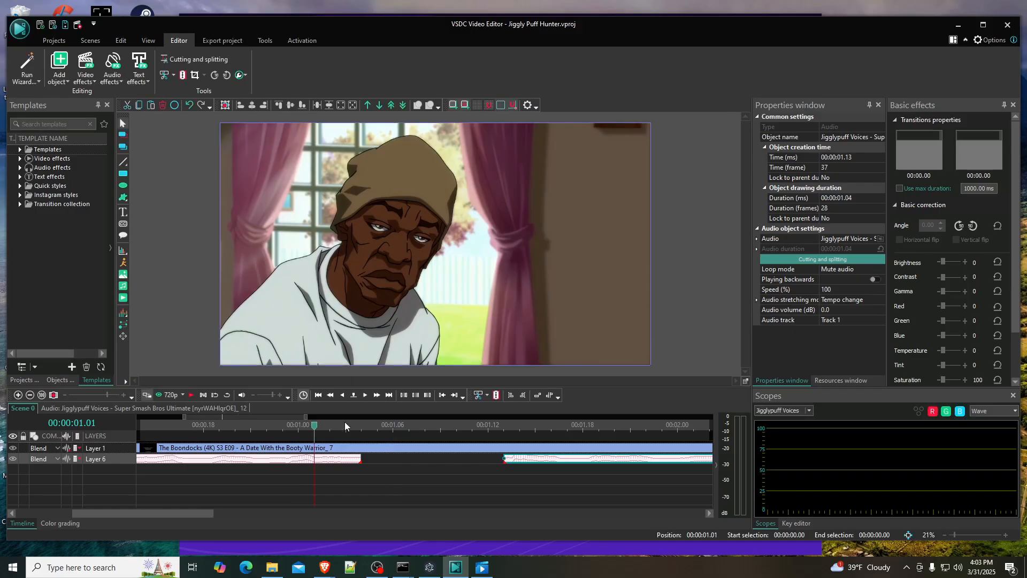
key(Right)
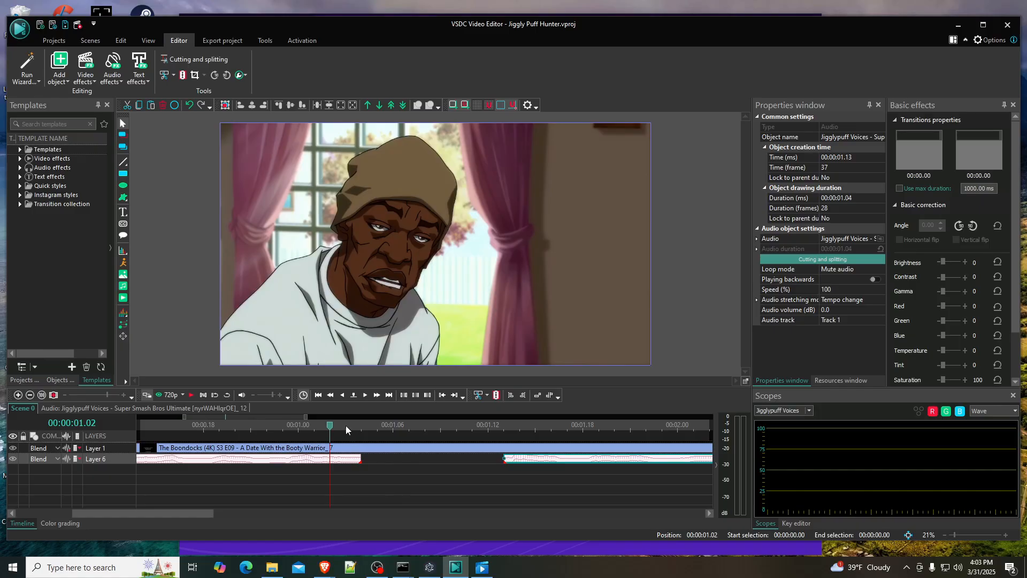
key(Right)
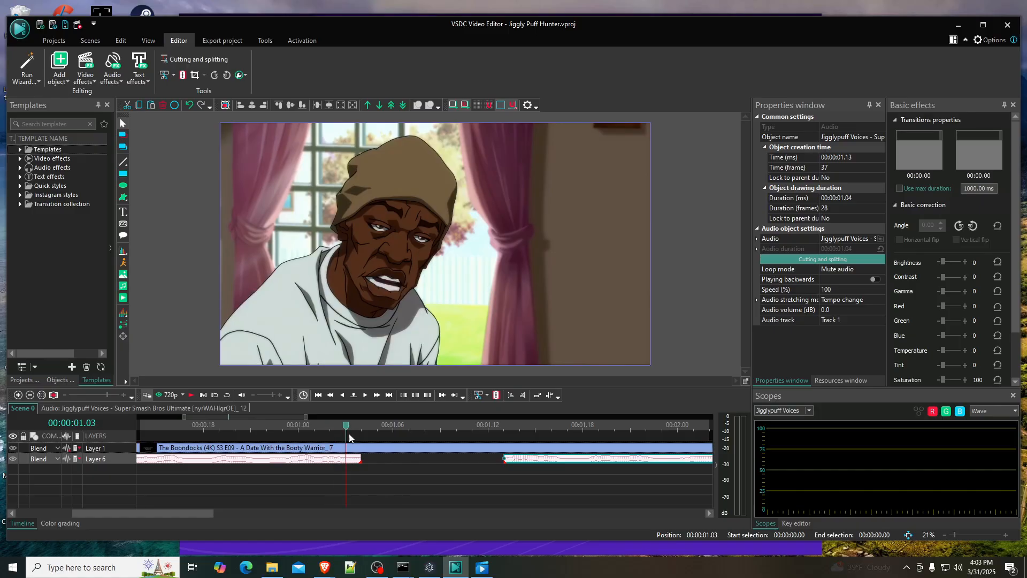
click(350, 460)
click(495, 395)
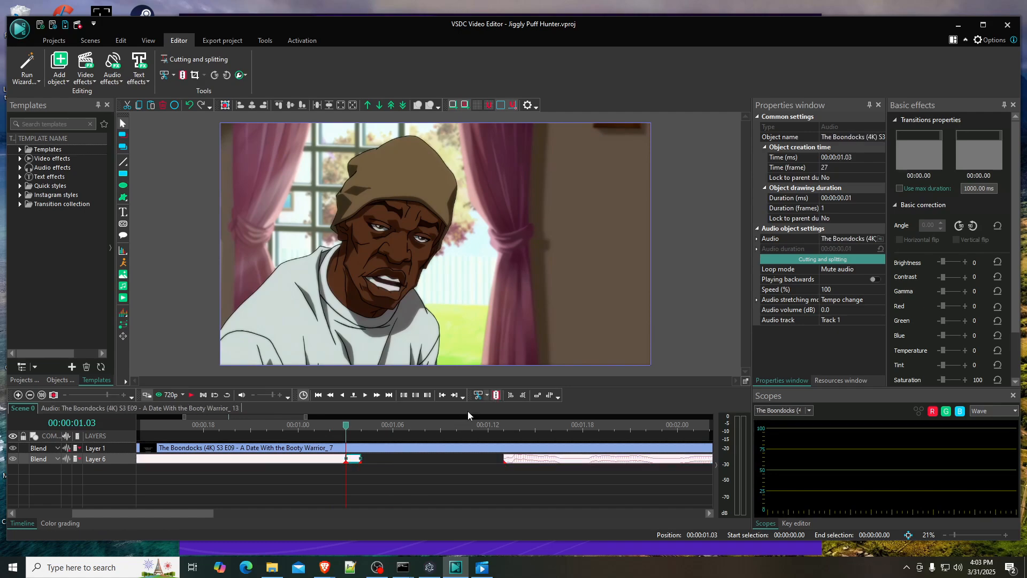
key(Delete)
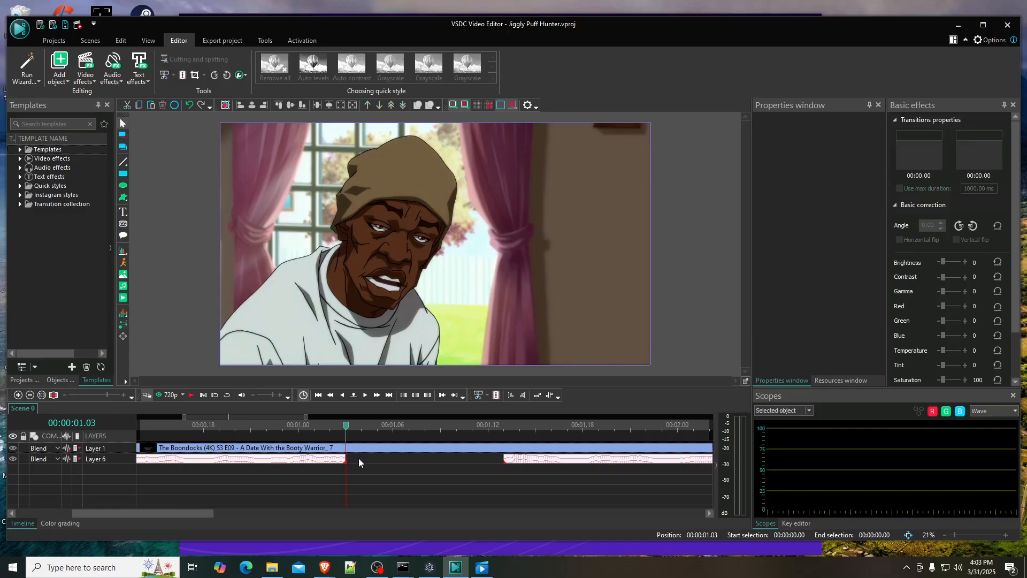
- Play the shortened Boondocks audio, split it again at 00:00:01.02 and delete its last frame
click(155, 427)
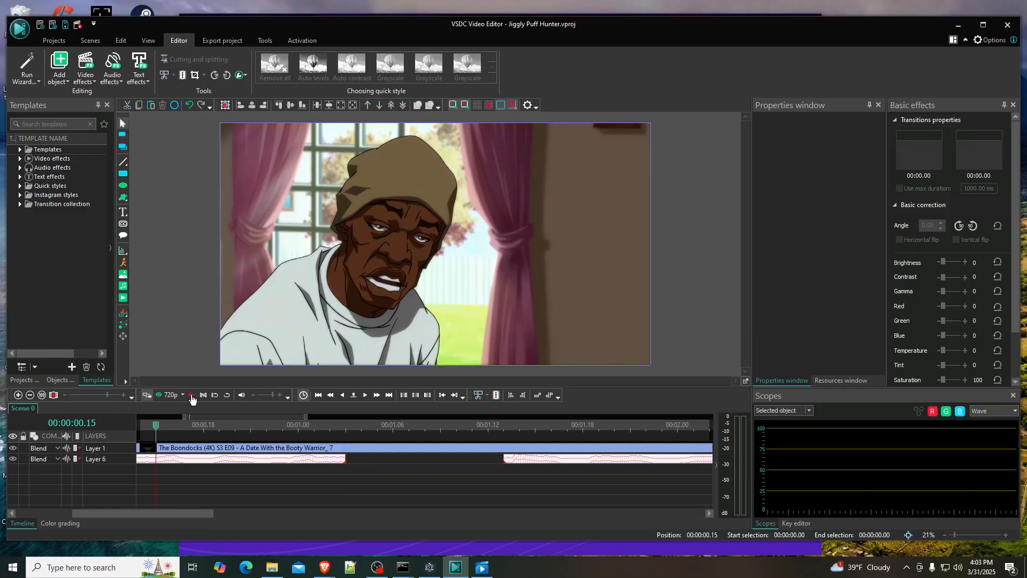
click(191, 395)
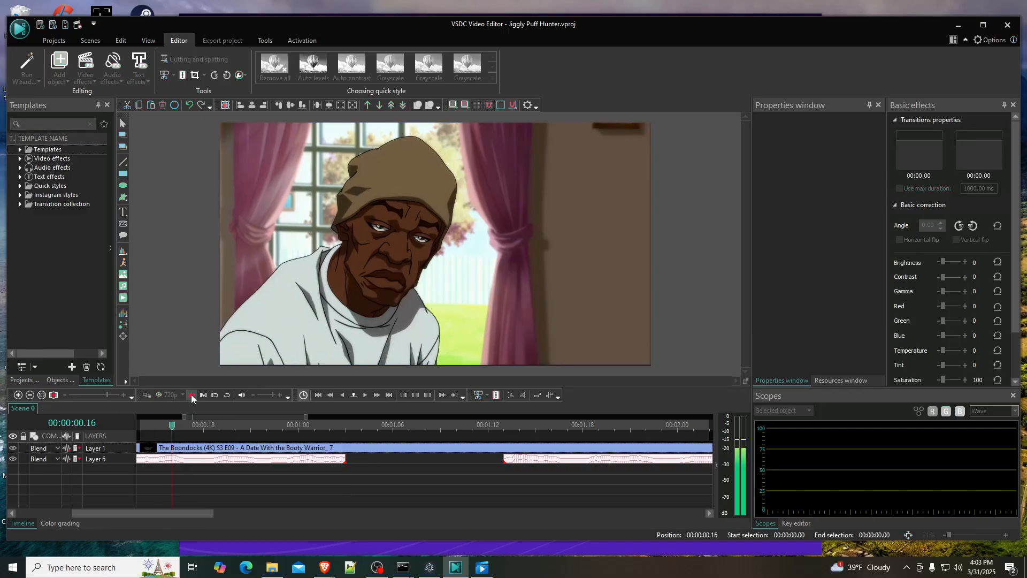
click(340, 425)
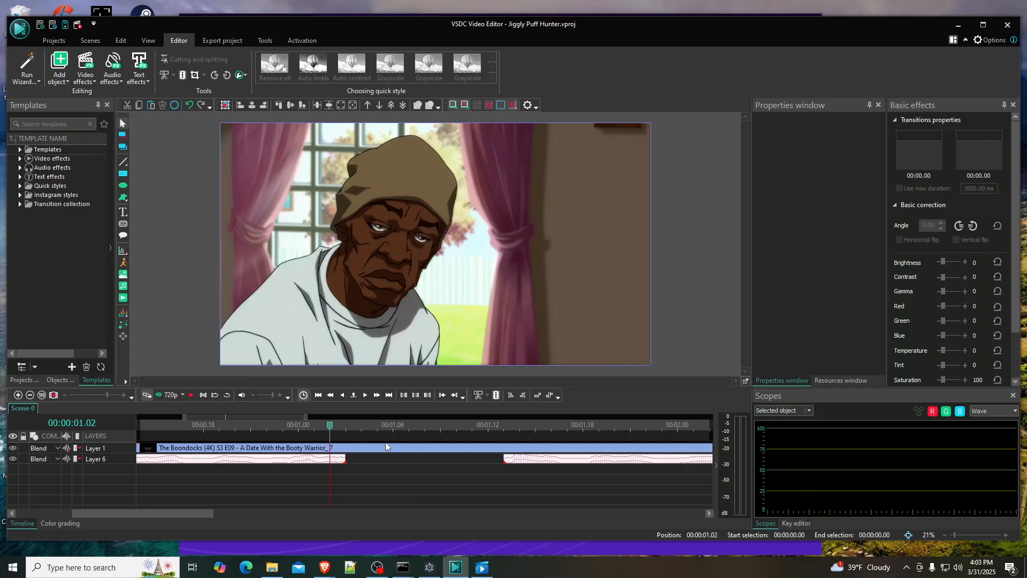
click(343, 459)
click(496, 395)
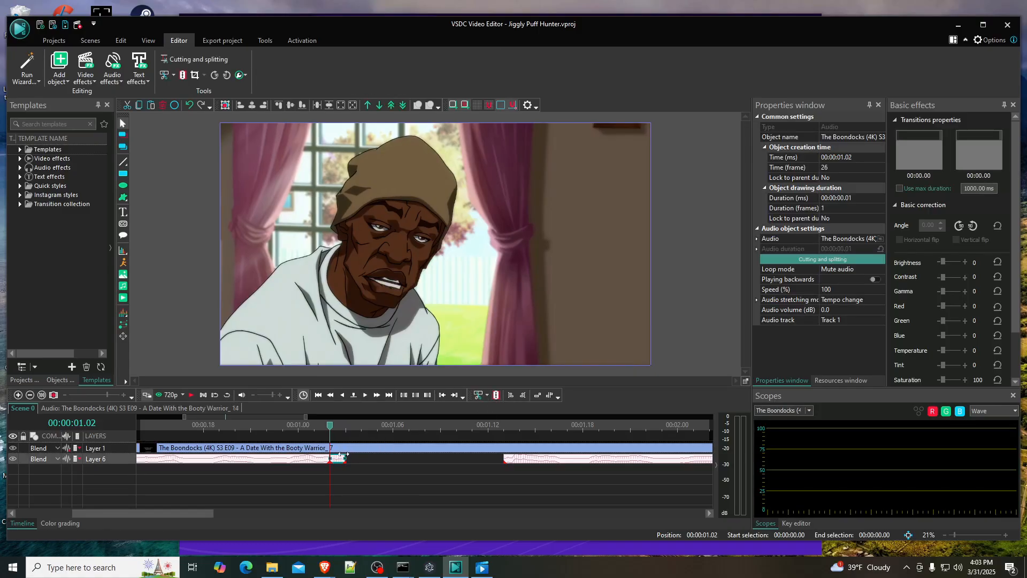
key(Delete)
- Play the trimmed Boondocks audio and move the Jigglypuff audio to 00:00:01.02, directly against its end
drag(330, 425, 158, 420)
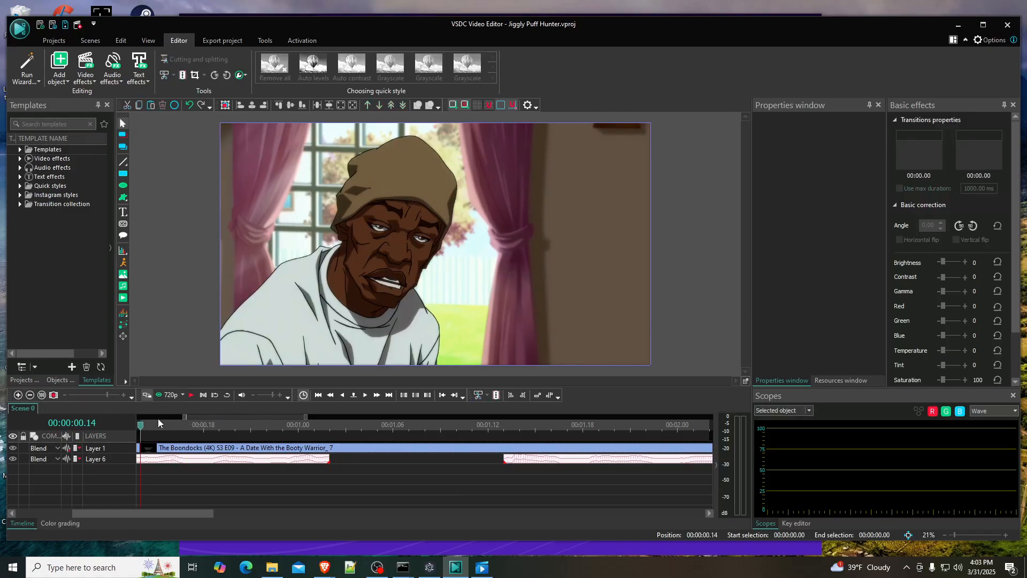
click(193, 399)
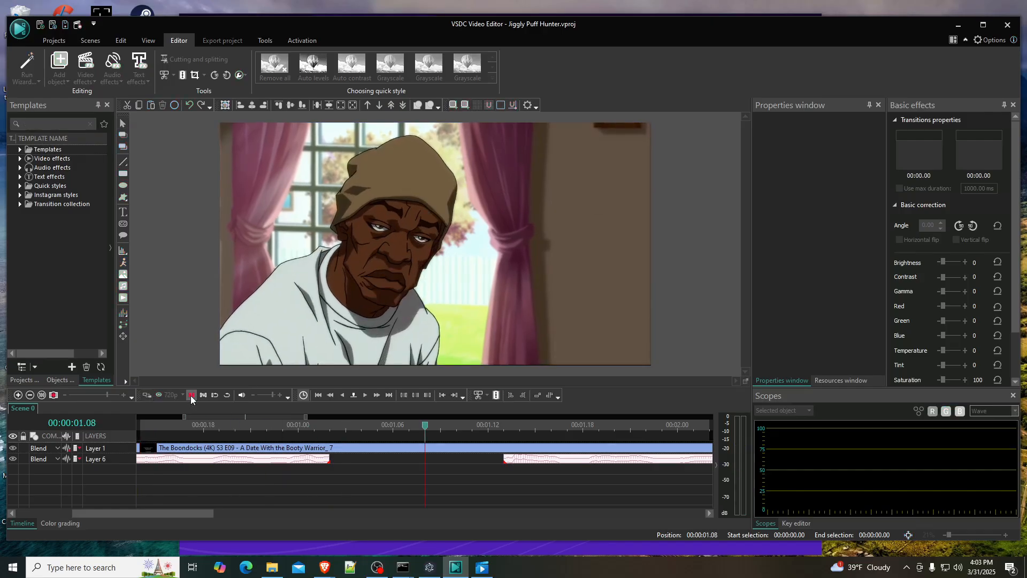
click(191, 395)
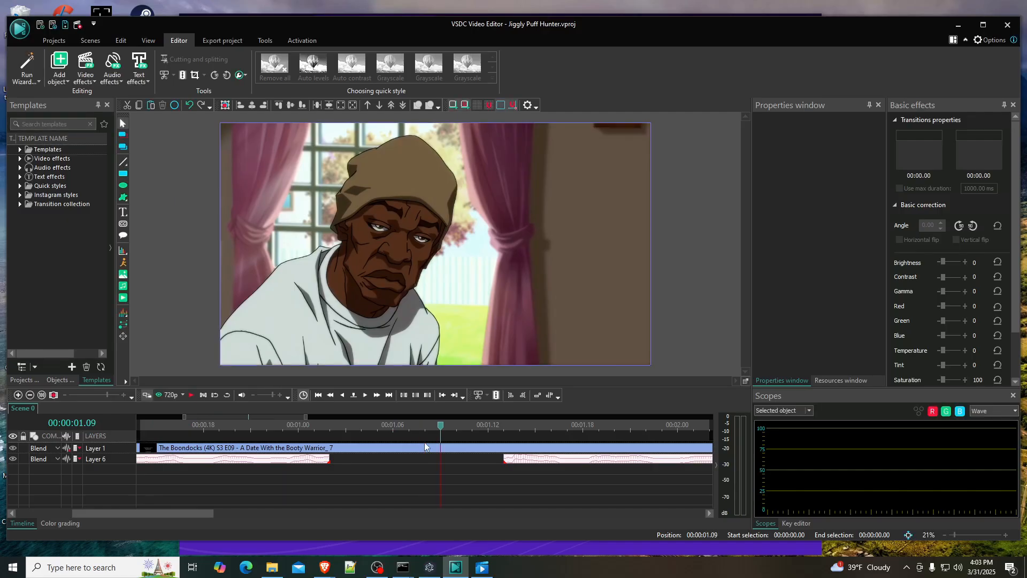
drag(533, 462, 358, 461)
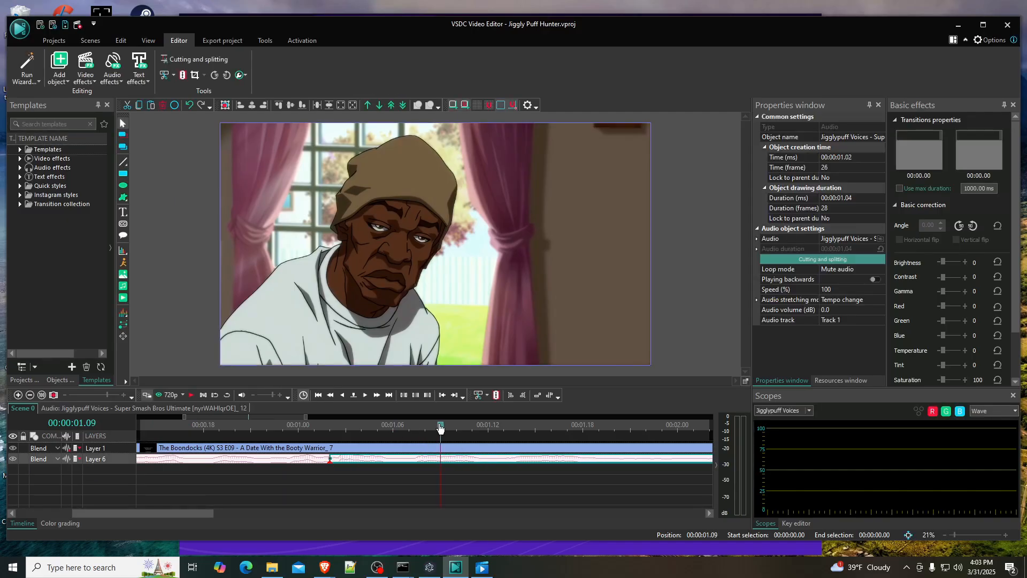
- Play the scene twice from the start to check the join between the Boondocks voice line and the Jigglypuff audio
drag(440, 425, 117, 421)
click(191, 396)
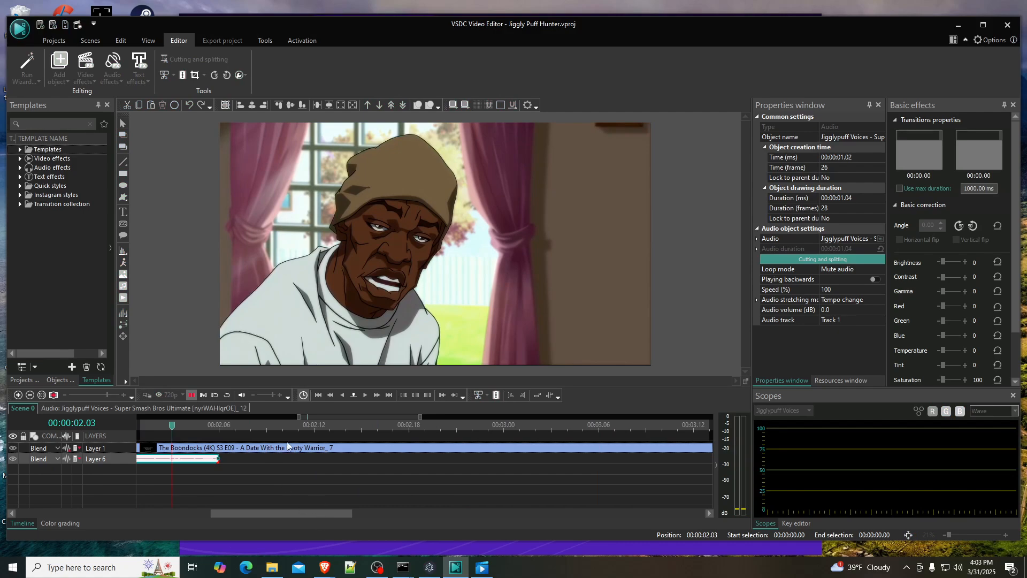
drag(300, 416, 187, 418)
click(369, 423)
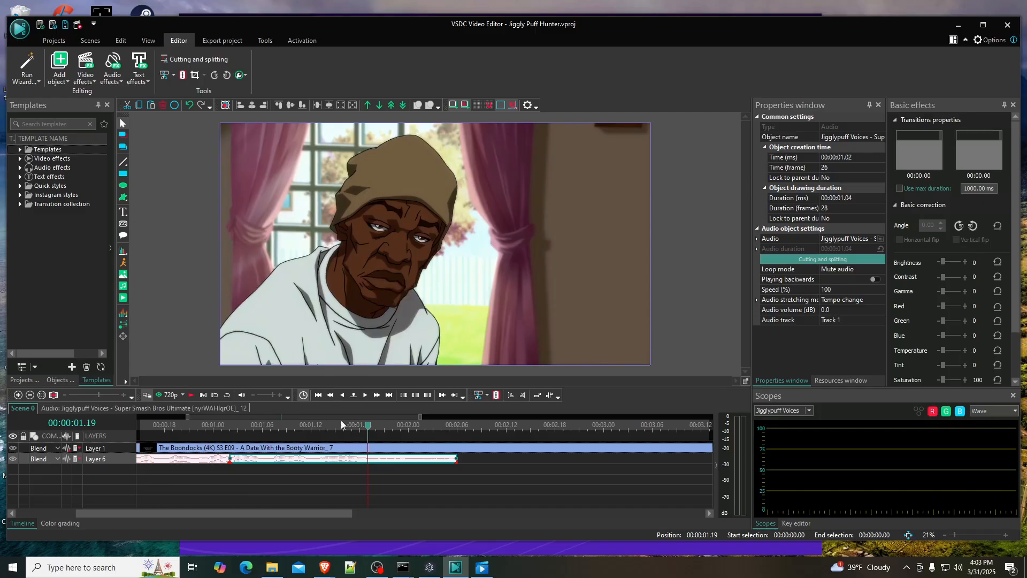
drag(341, 417, 295, 415)
click(289, 424)
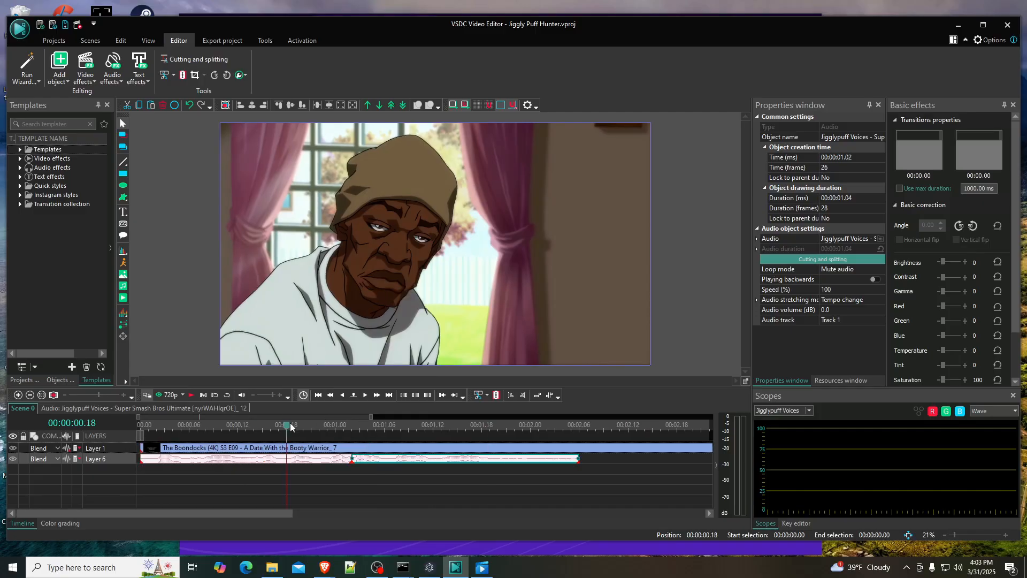
click(146, 422)
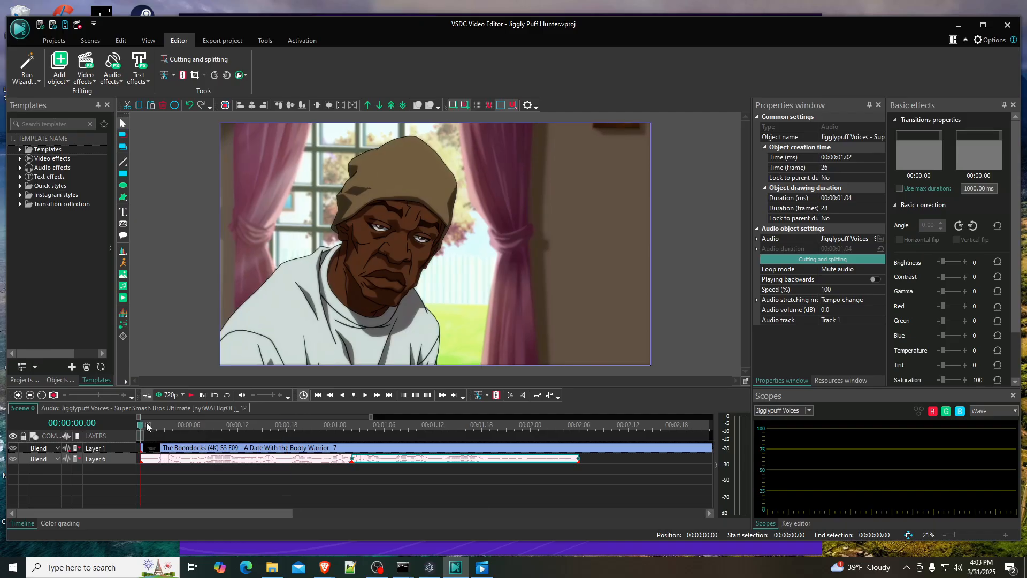
click(191, 395)
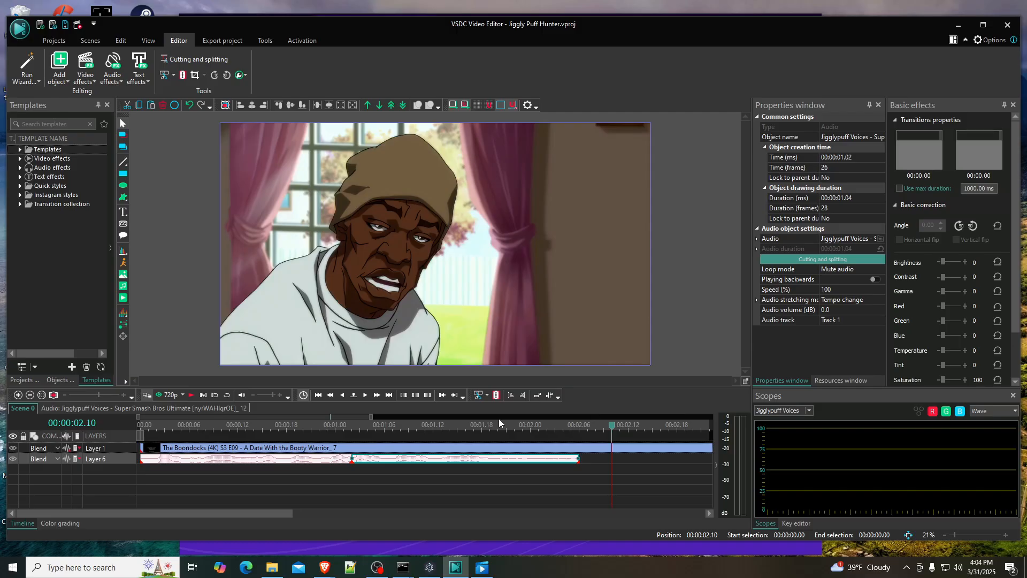
- Enlarge the opening part of the timeline and replay the scene from 00:00:00.00 to compare picture and sound
drag(371, 416, 332, 417)
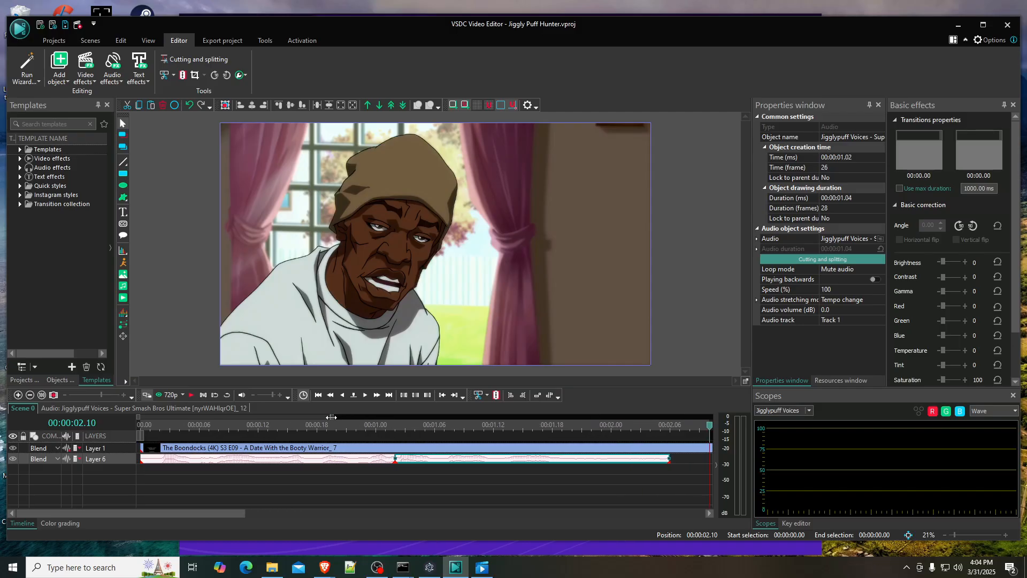
click(251, 426)
drag(138, 415, 155, 415)
drag(328, 416, 303, 417)
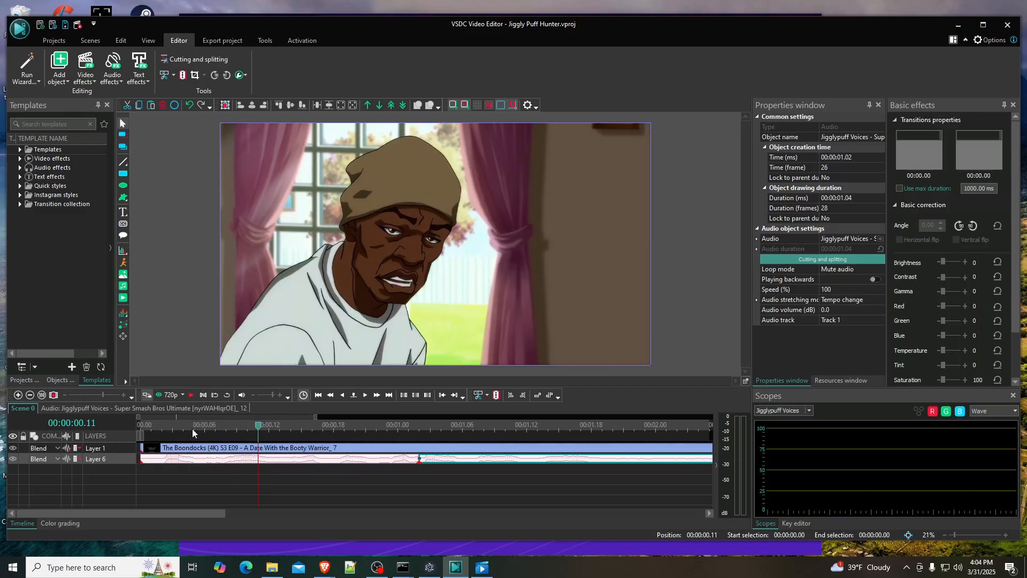
drag(185, 423, 126, 426)
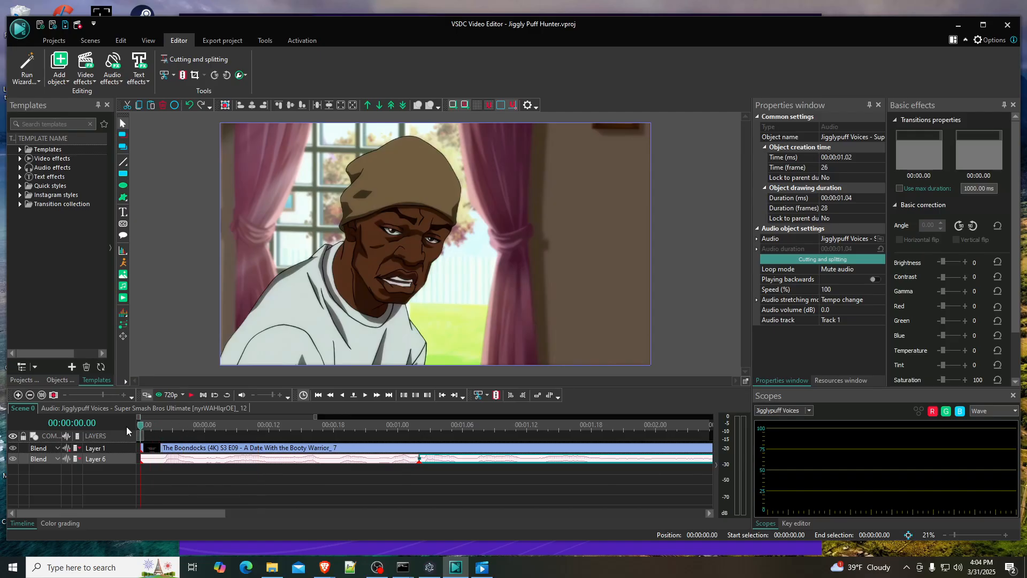
click(191, 396)
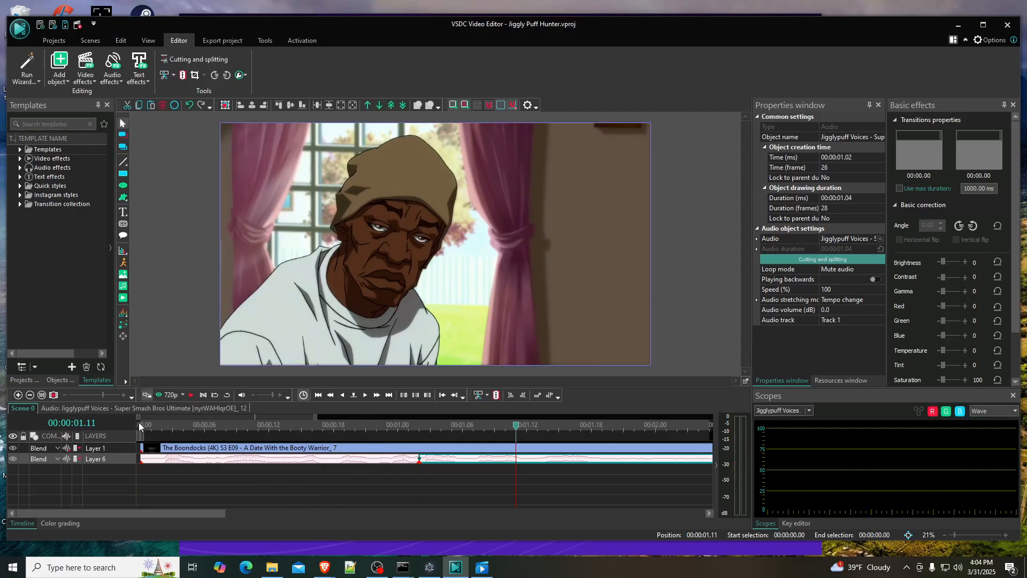
- Play the Jigglypuff audio from its beginning to compare it with the character's mouth movement
scroll(249, 422, right, 3)
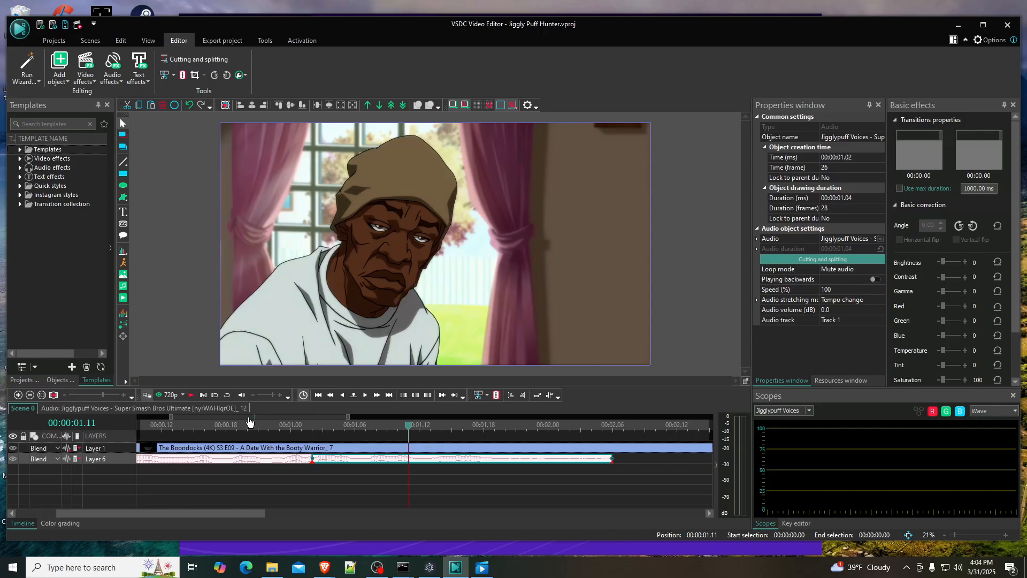
scroll(254, 421, up, 2)
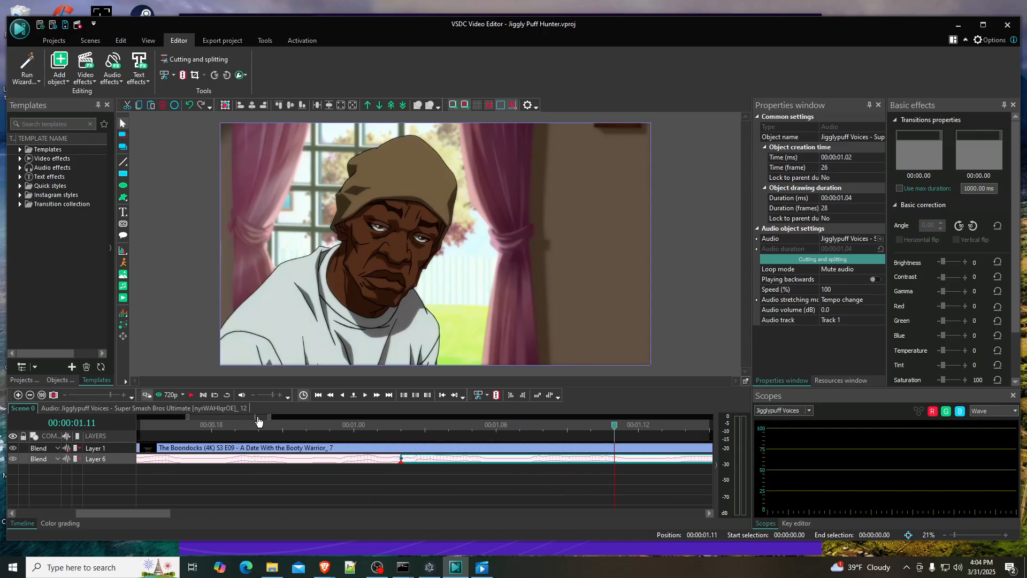
scroll(258, 421, right, 3)
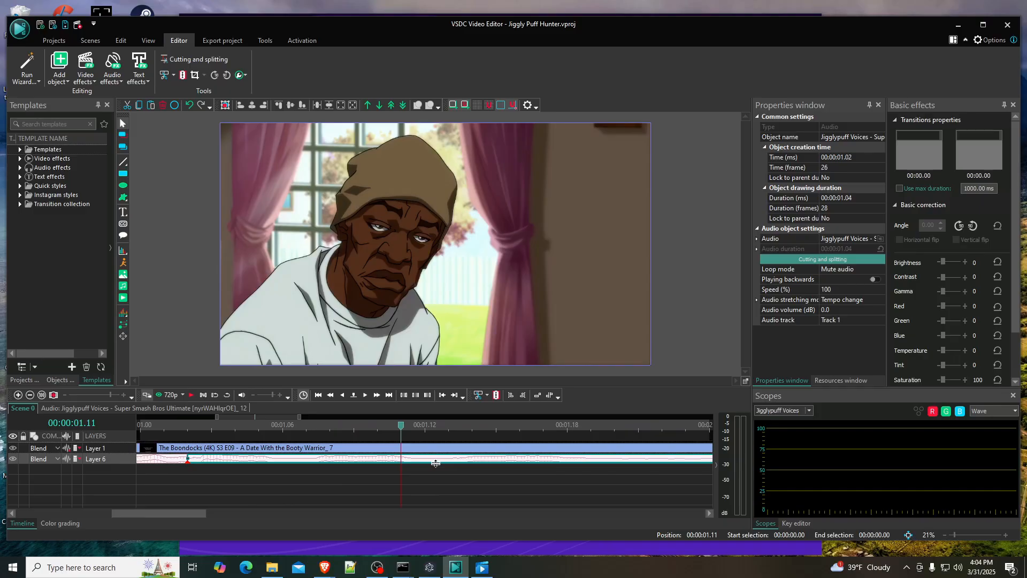
click(191, 425)
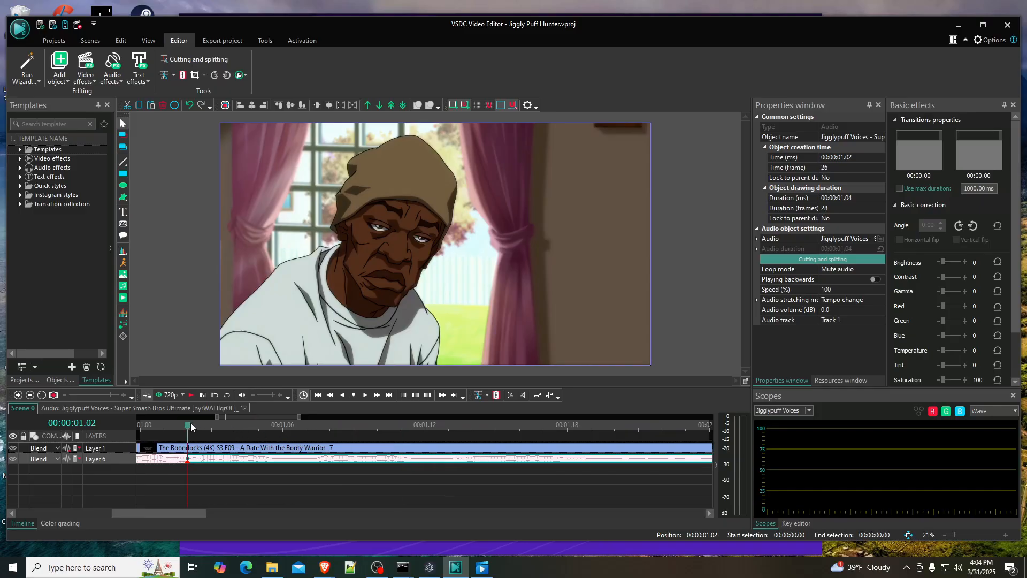
click(191, 394)
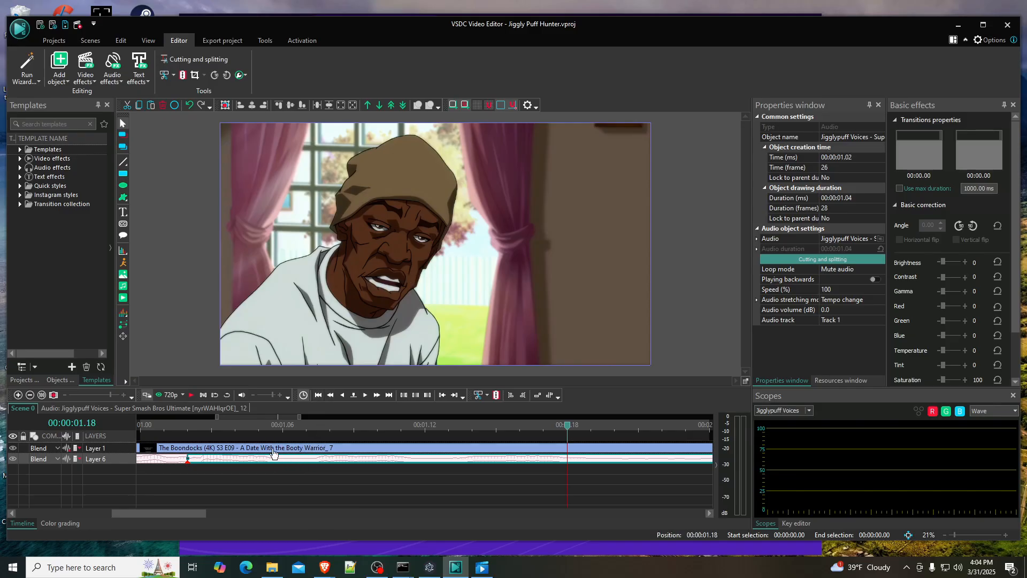
- Split the Boondocks video on Layer 1 at 00:00:01.05
click(264, 425)
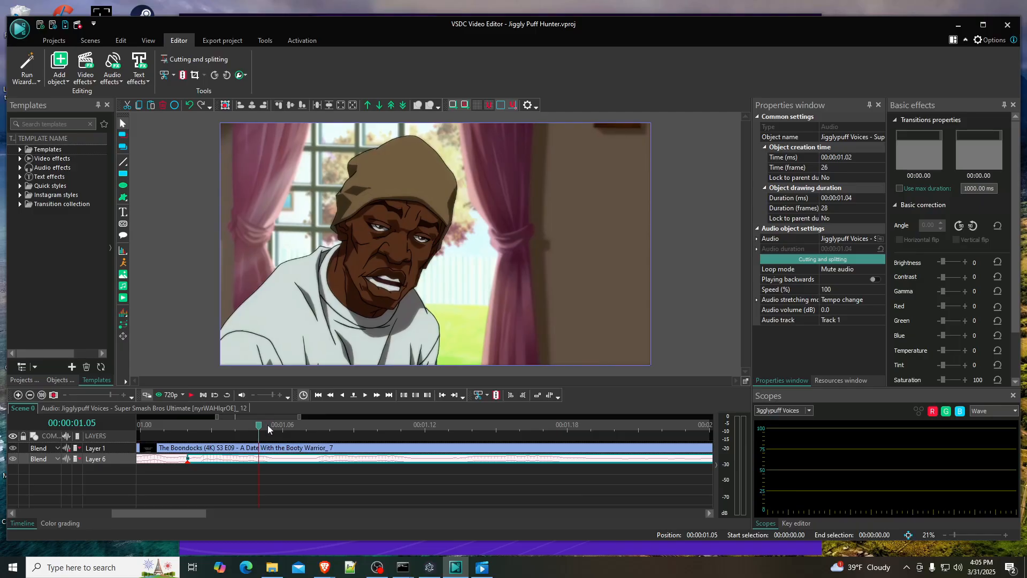
mouse_move(264, 426)
mouse_down()
mouse_move(282, 426)
mouse_move(255, 416)
mouse_up()
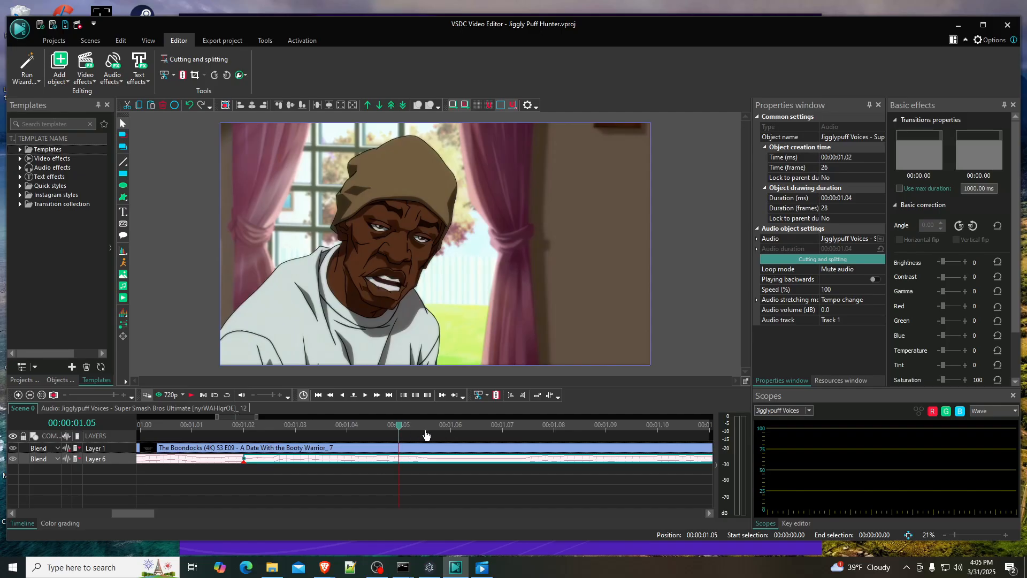
click(450, 435)
key(Left)
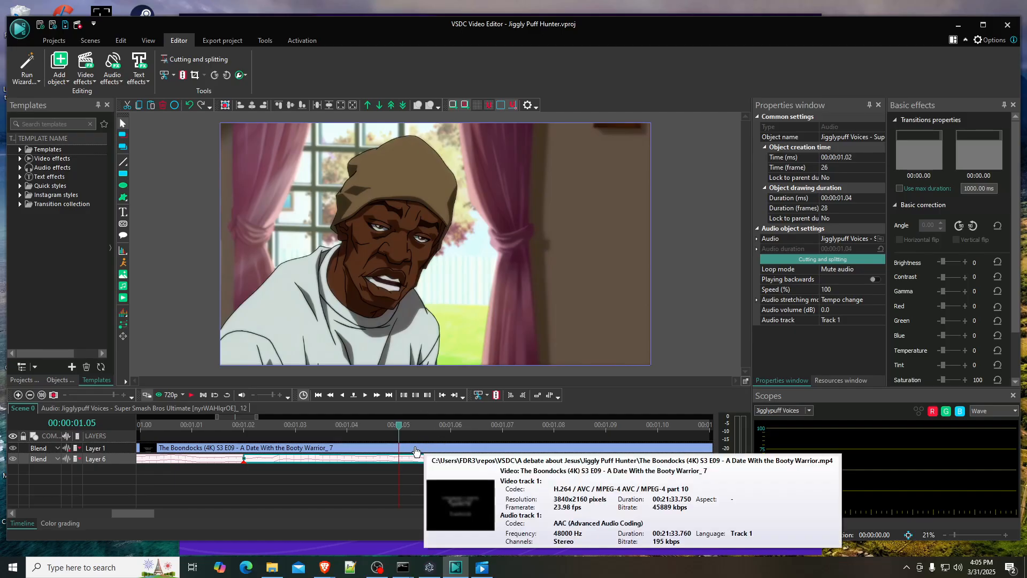
click(427, 447)
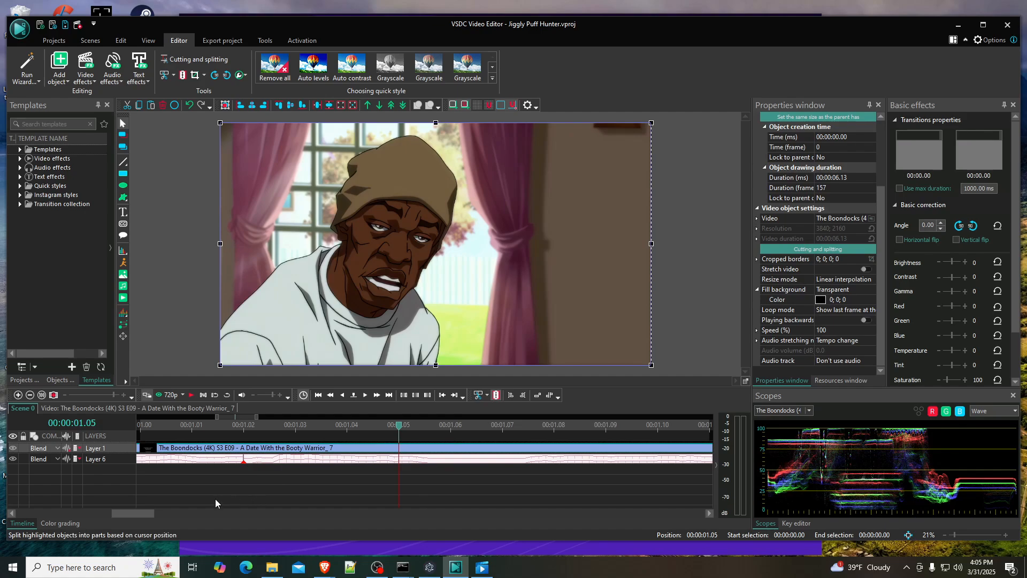
key(ctrl+k)
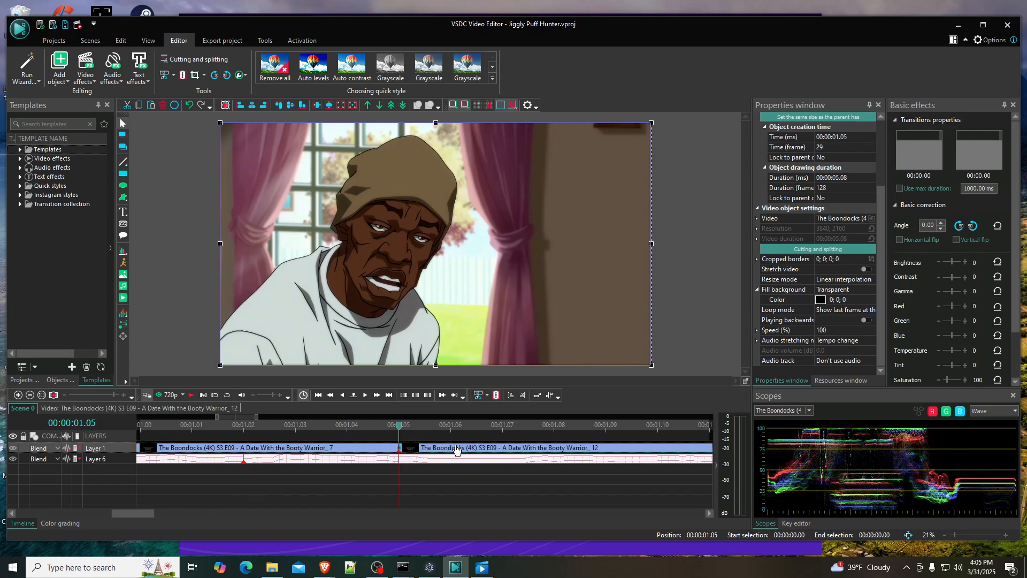
- Split the Boondocks video again at 00:00:01.06 and delete the one-frame piece between the two cuts
mouse_move(457, 450)
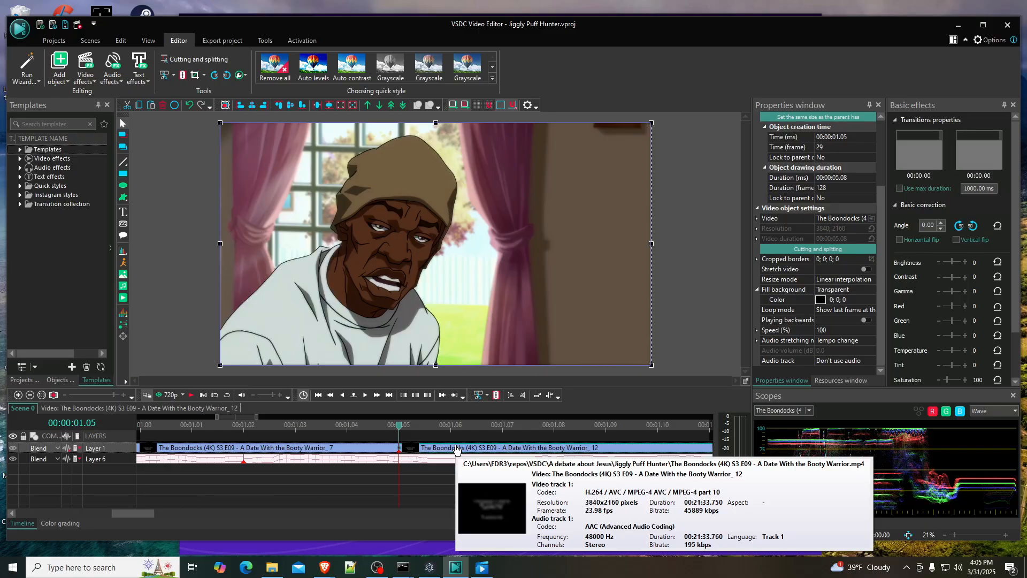
click(192, 399)
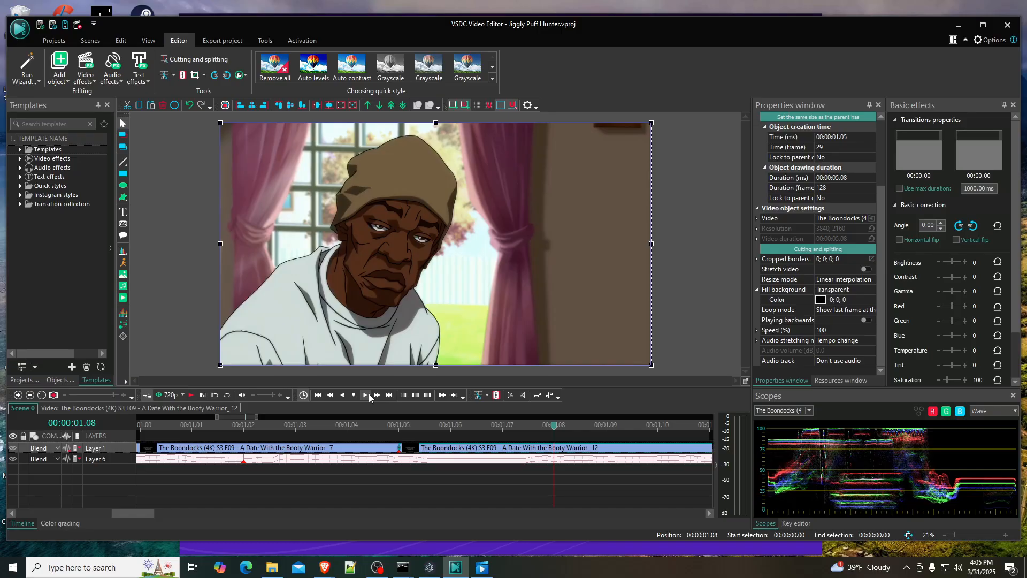
click(342, 395)
click(343, 395)
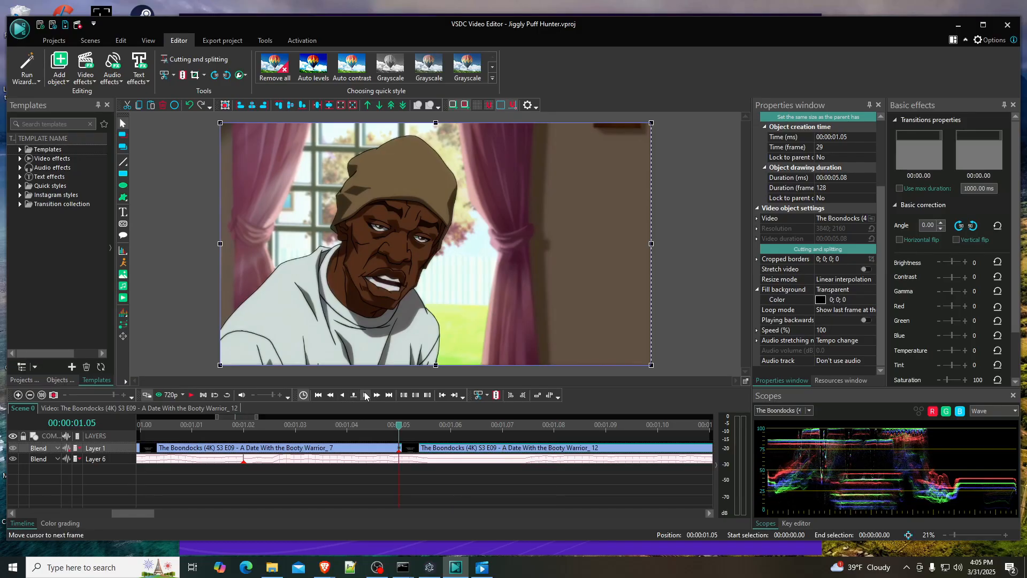
click(365, 395)
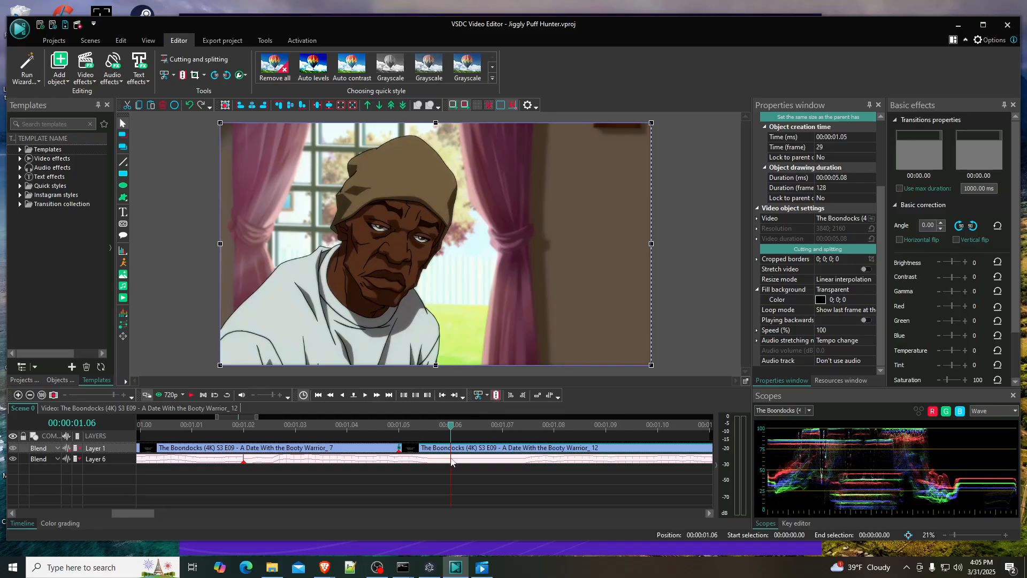
click(496, 396)
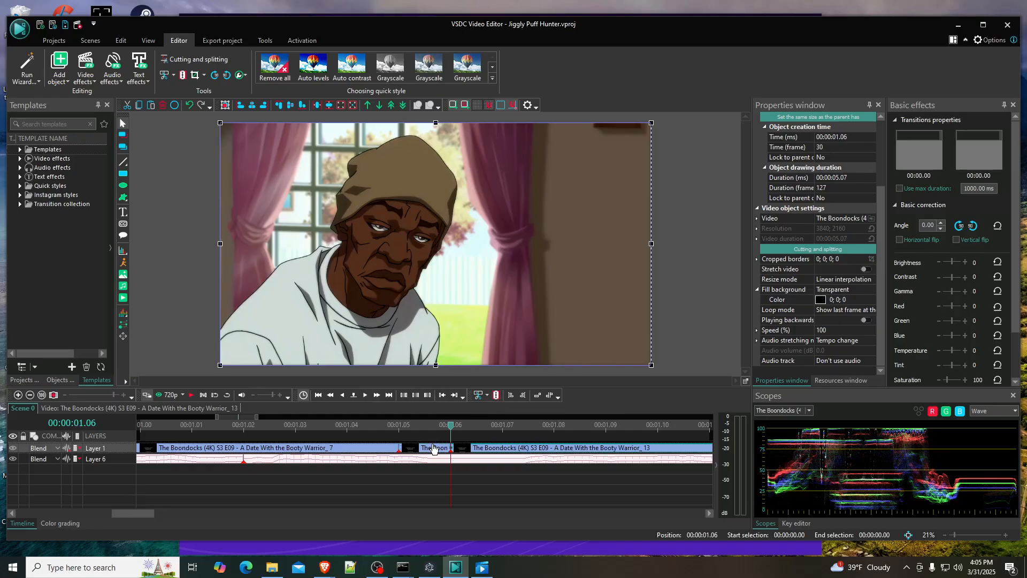
click(436, 446)
key(Delete)
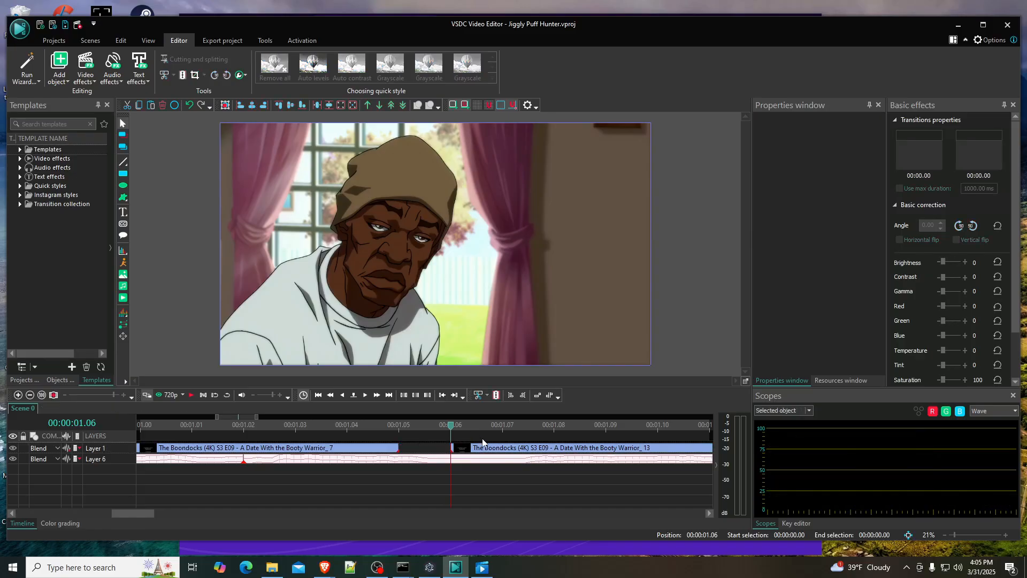
- Move the remaining Boondocks video to 00:00:01.05, directly against the first piece, and play across the join
drag(488, 448, 347, 426)
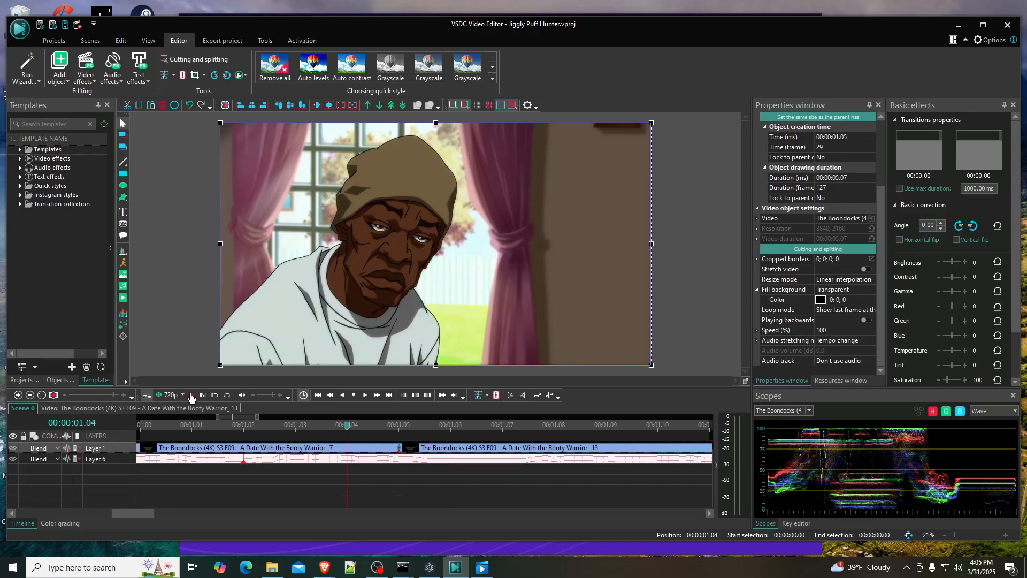
click(192, 396)
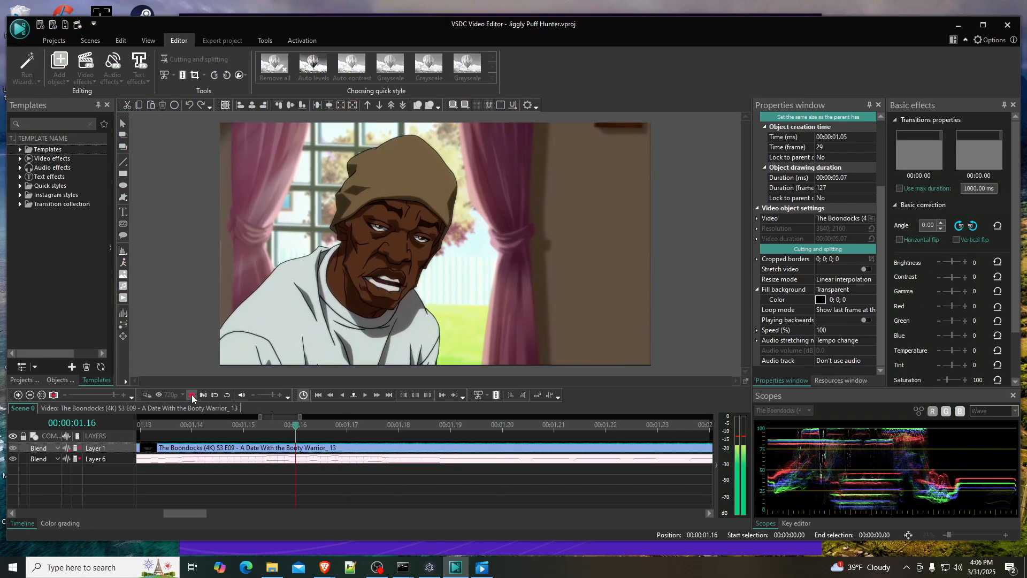
drag(193, 508, 166, 512)
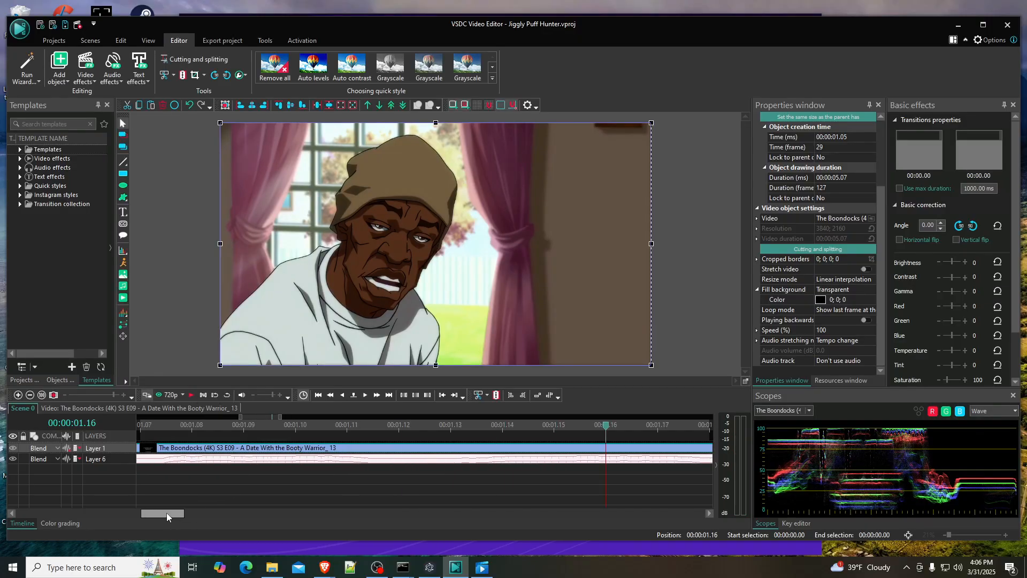
mouse_move(278, 416)
mouse_down()
mouse_move(317, 416)
mouse_move(271, 424)
mouse_up()
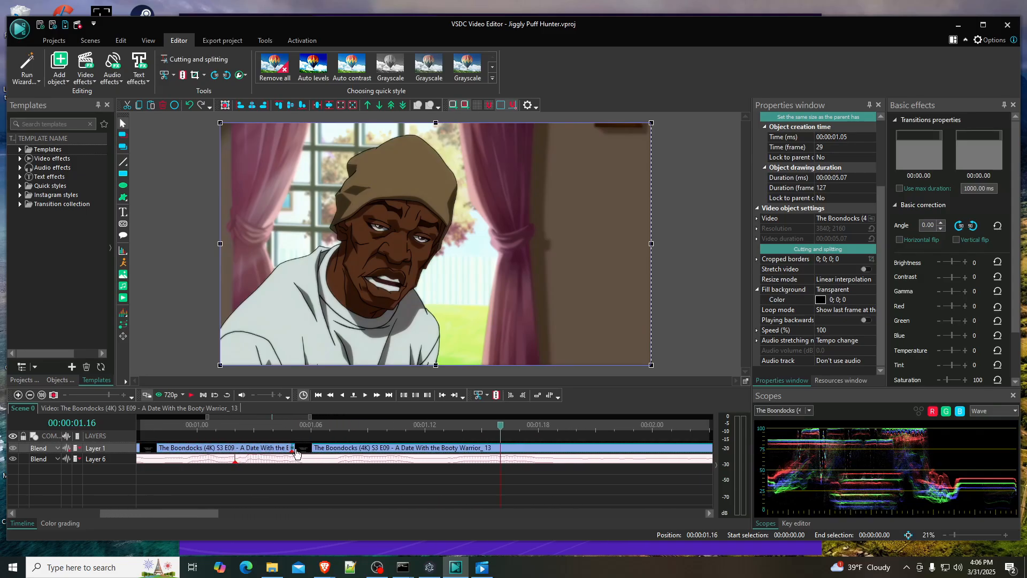
- Split the second piece of the Boondocks video on Layer 1 at 00:00:01.08
click(330, 428)
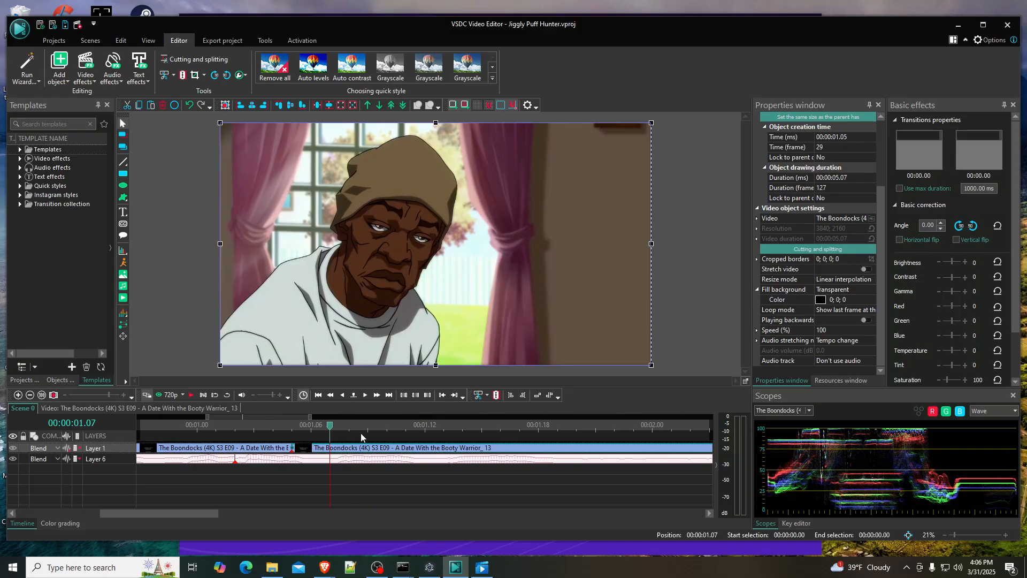
click(365, 397)
mouse_move(346, 452)
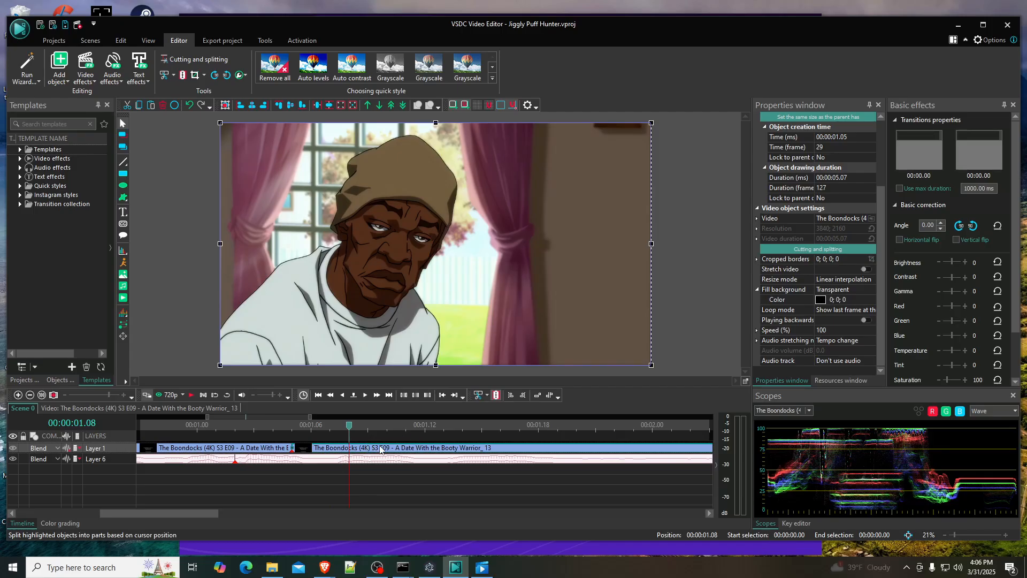
key(ctrl+k)
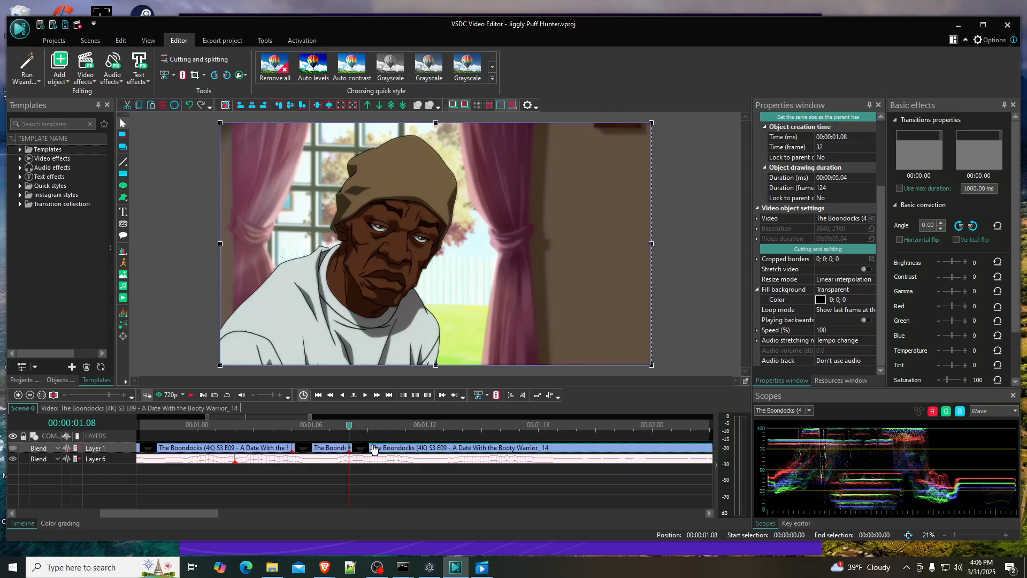
- Play the scene from 00:00:01.07 and examine the frames around the newest video cut
key(Left)
click(189, 397)
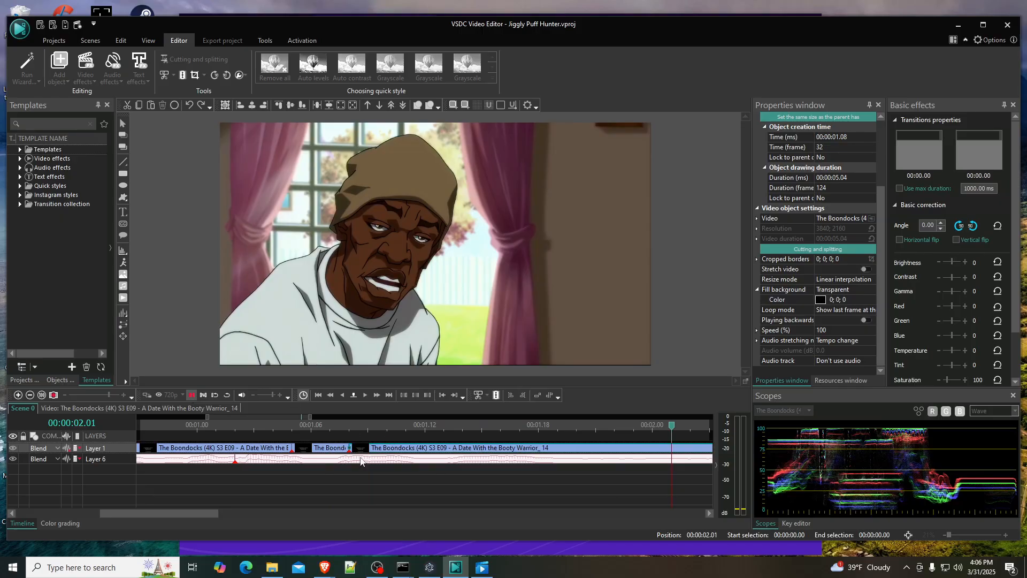
click(351, 446)
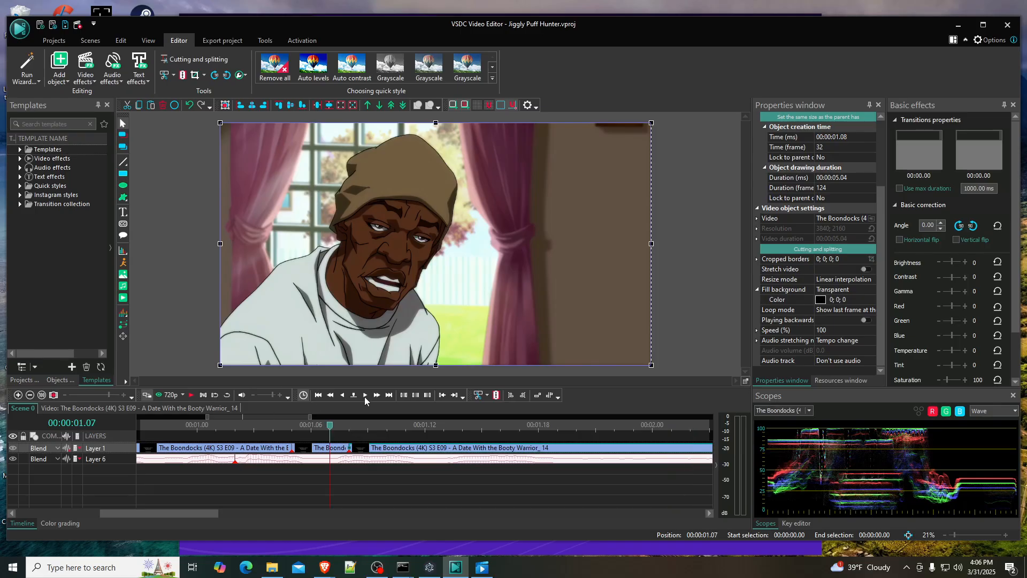
click(358, 446)
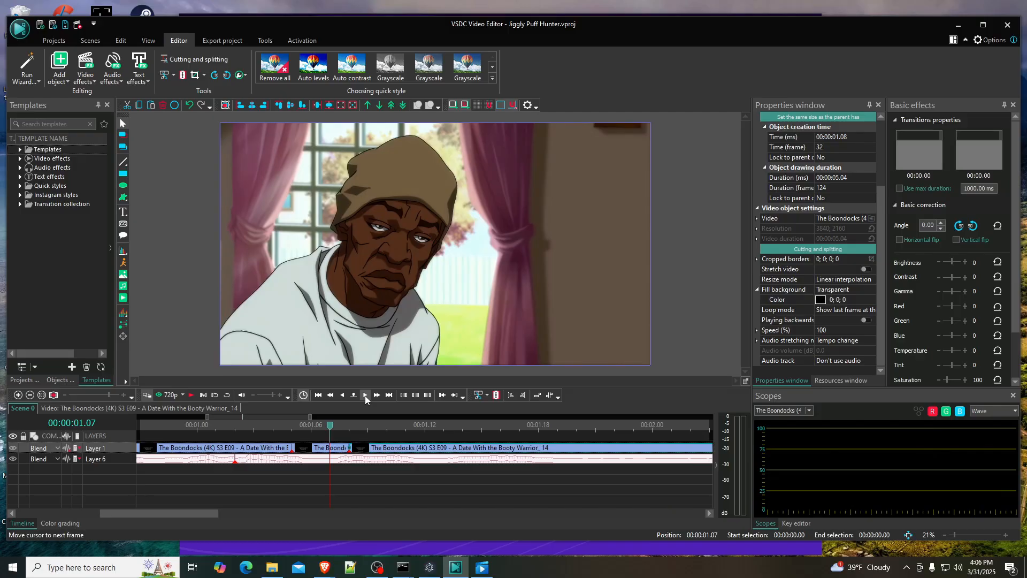
click(368, 428)
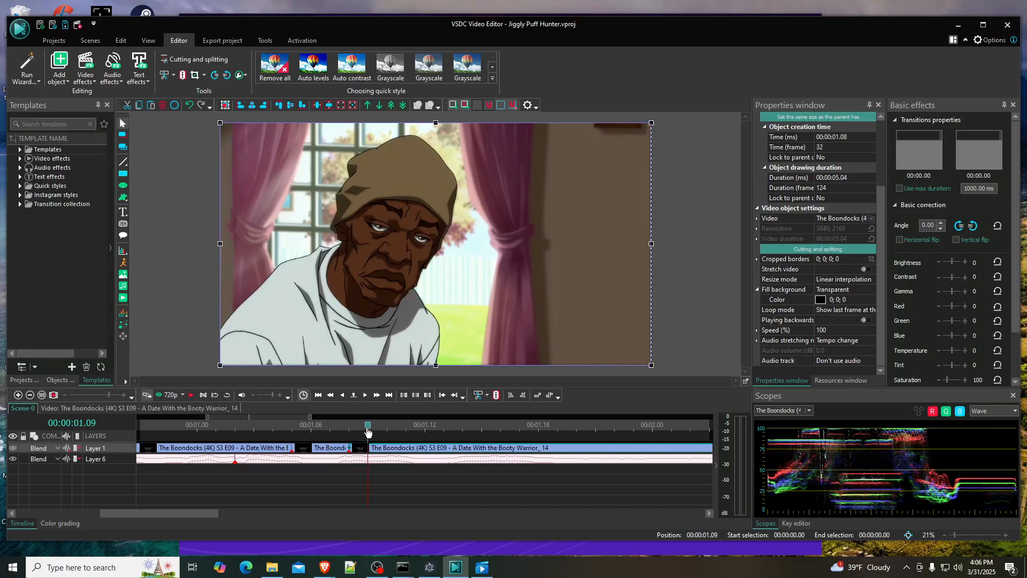
drag(367, 428, 178, 425)
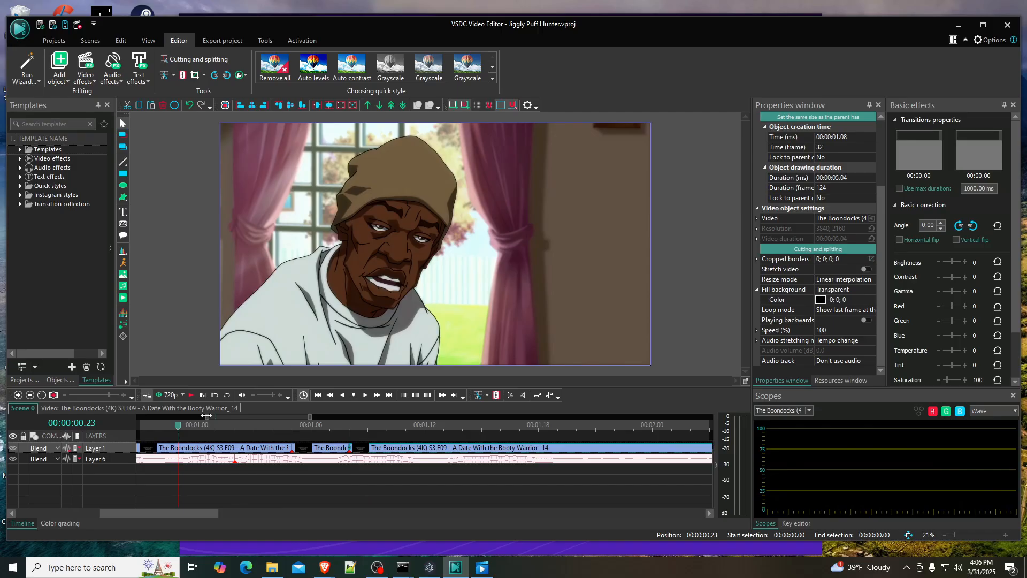
- Play the scene from the start and return the playhead to 00:00:01.06, just after the first video cut
scroll(208, 420, down, 2)
click(142, 429)
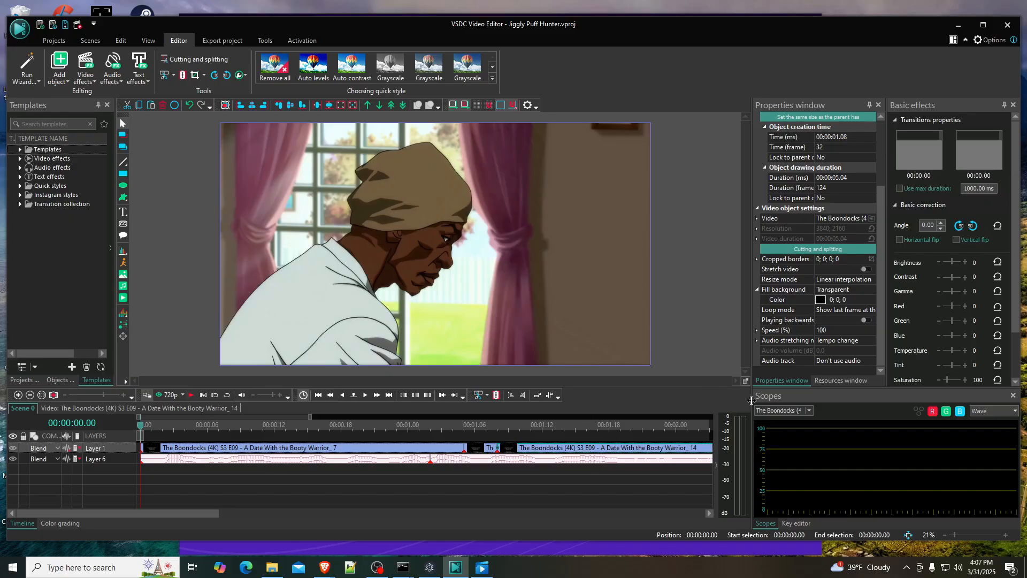
click(192, 396)
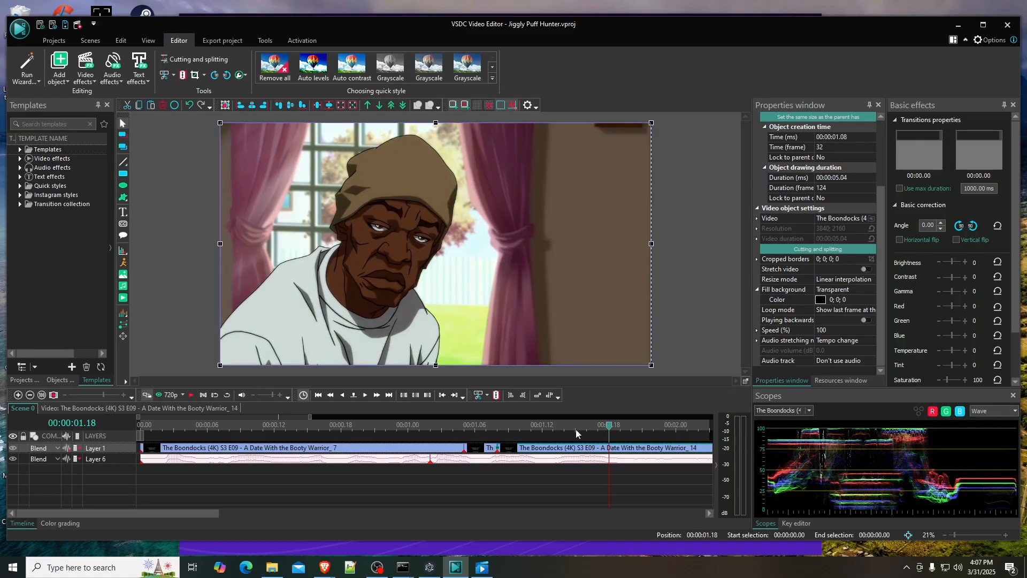
drag(487, 425, 465, 428)
click(466, 427)
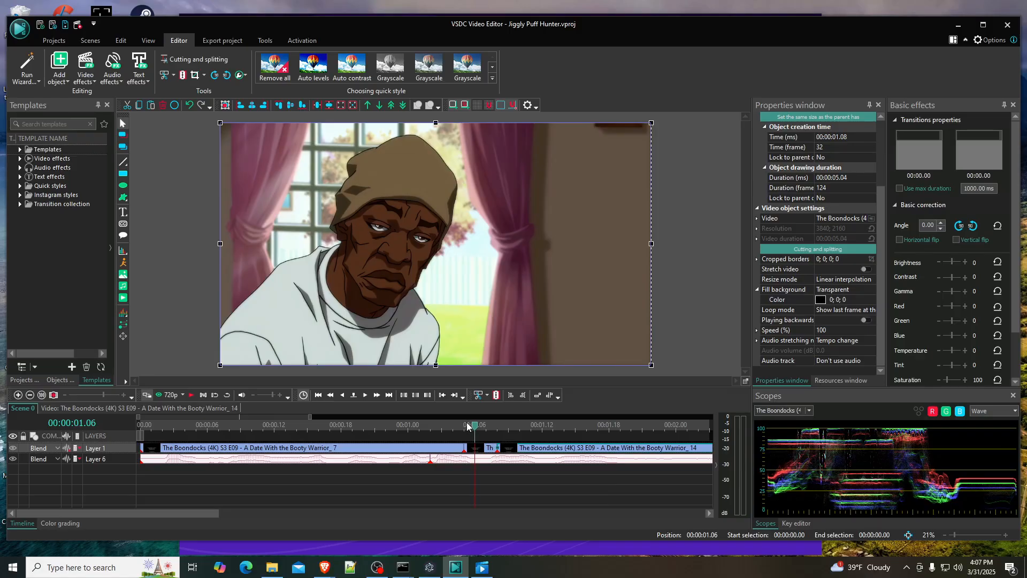
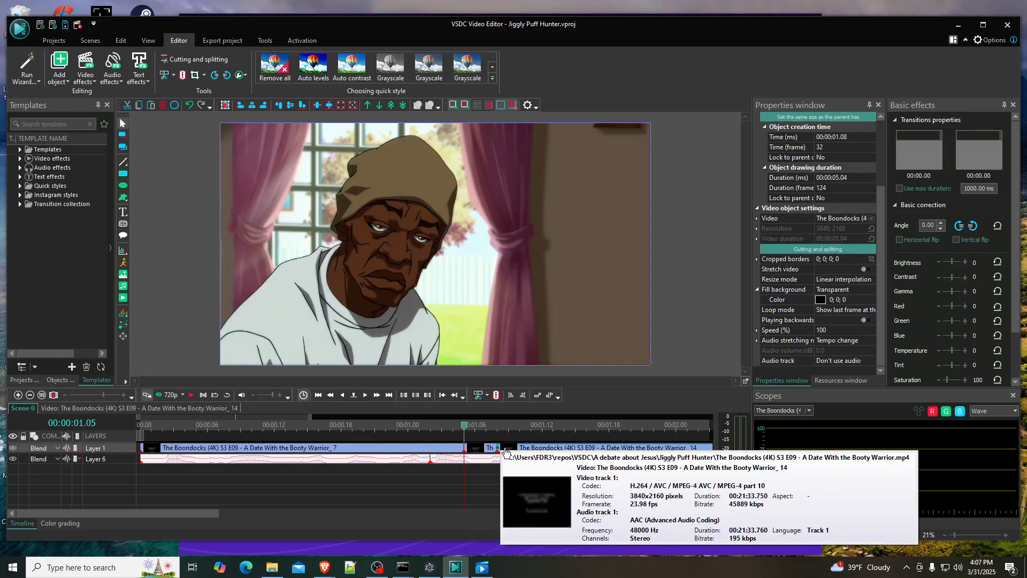
- Play the scene across the newest video cuts and return the playhead to the first cut at 00:00:01.05
click(191, 395)
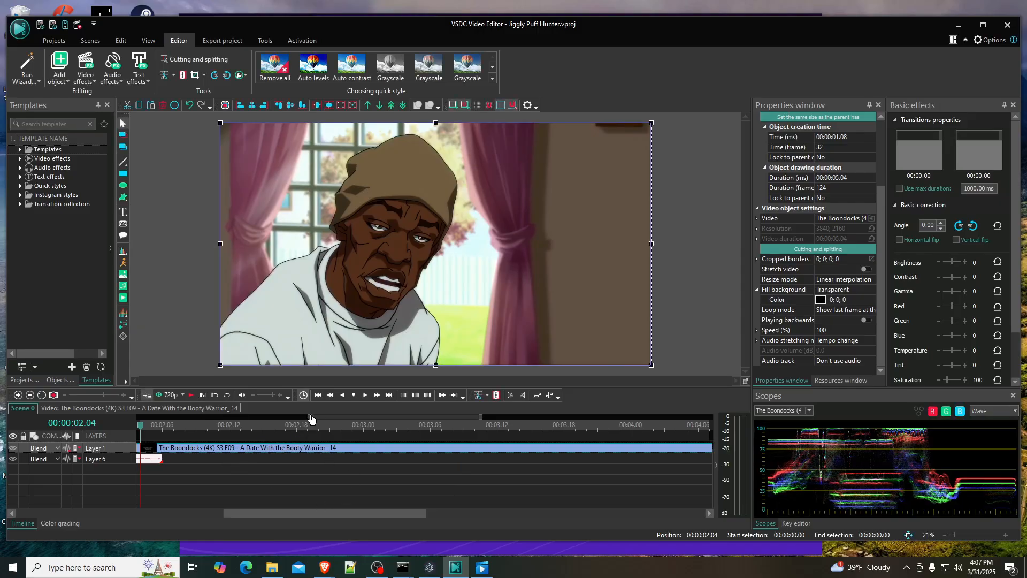
drag(311, 417, 233, 418)
drag(340, 417, 280, 420)
drag(422, 417, 322, 417)
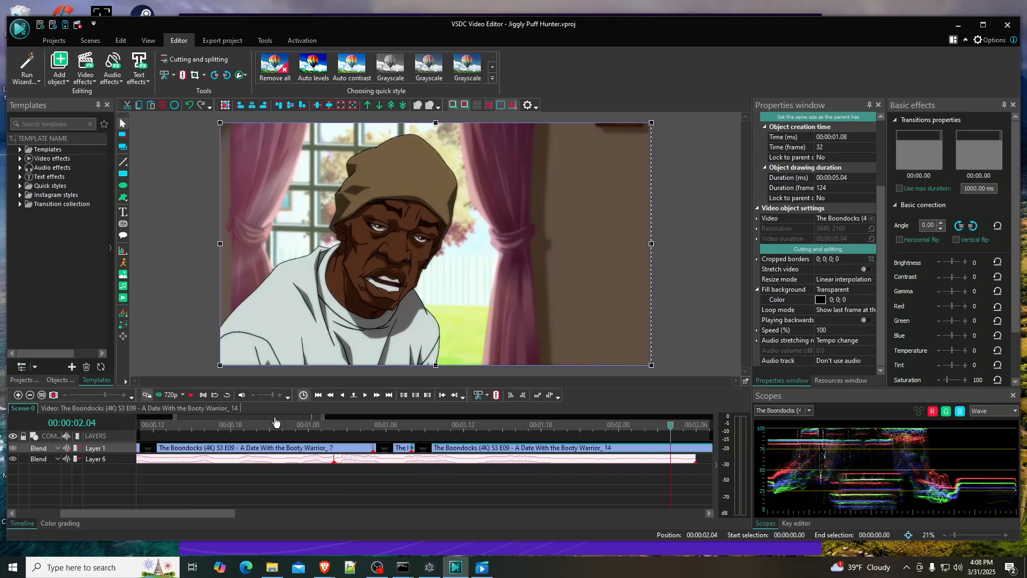
drag(176, 418, 229, 419)
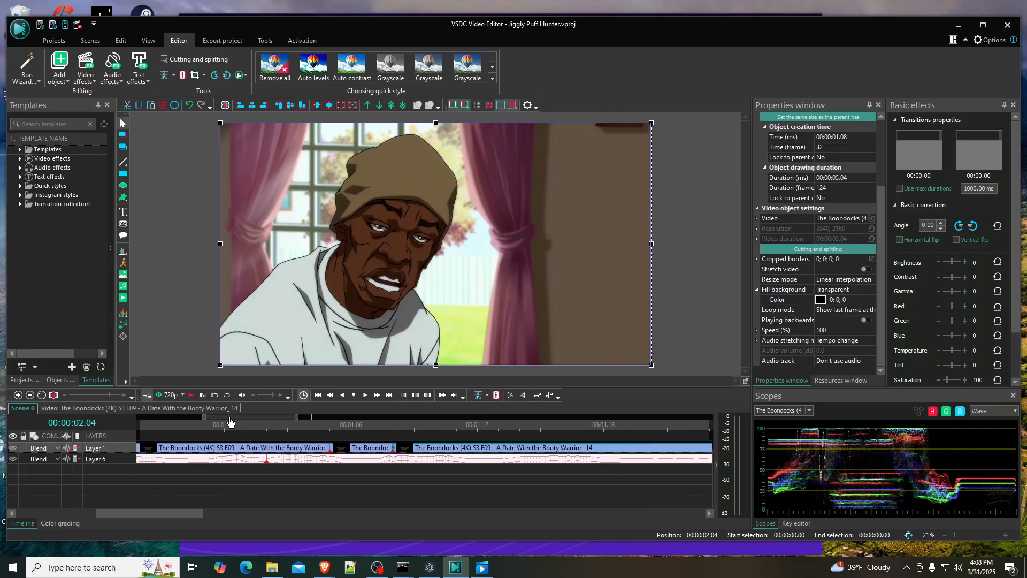
click(332, 426)
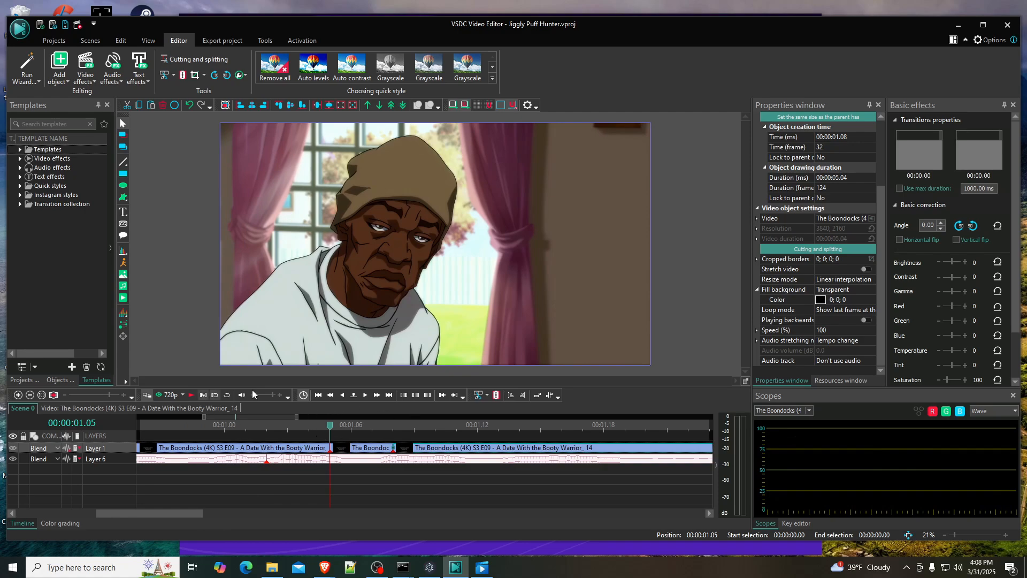
- Examine the mouth movement frame by frame between 00:00:01.05 and 00:00:01.20, returning to 00:00:01.14
click(366, 395)
click(366, 394)
click(366, 395)
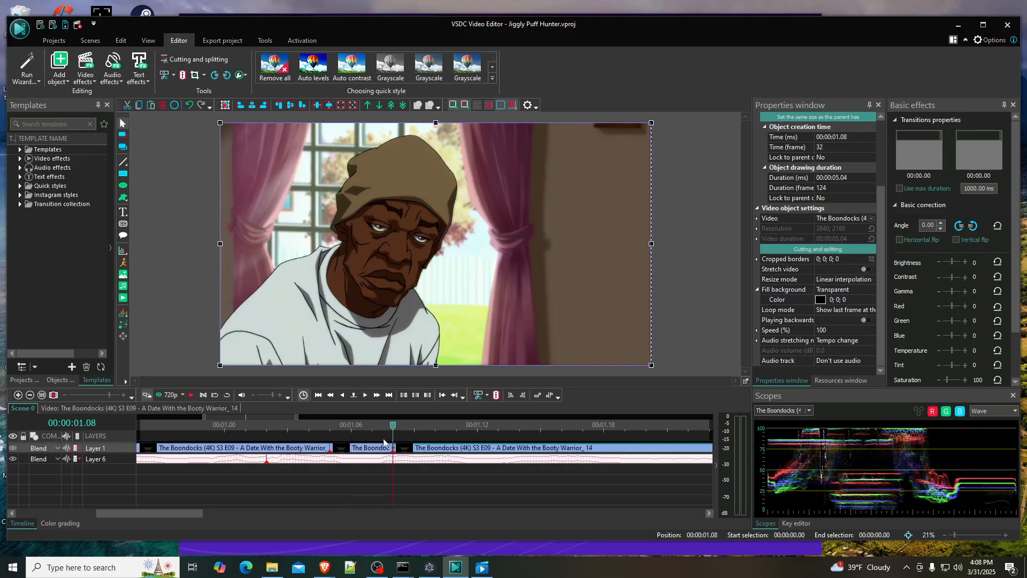
click(364, 396)
click(365, 396)
click(364, 395)
click(365, 395)
click(365, 396)
click(364, 396)
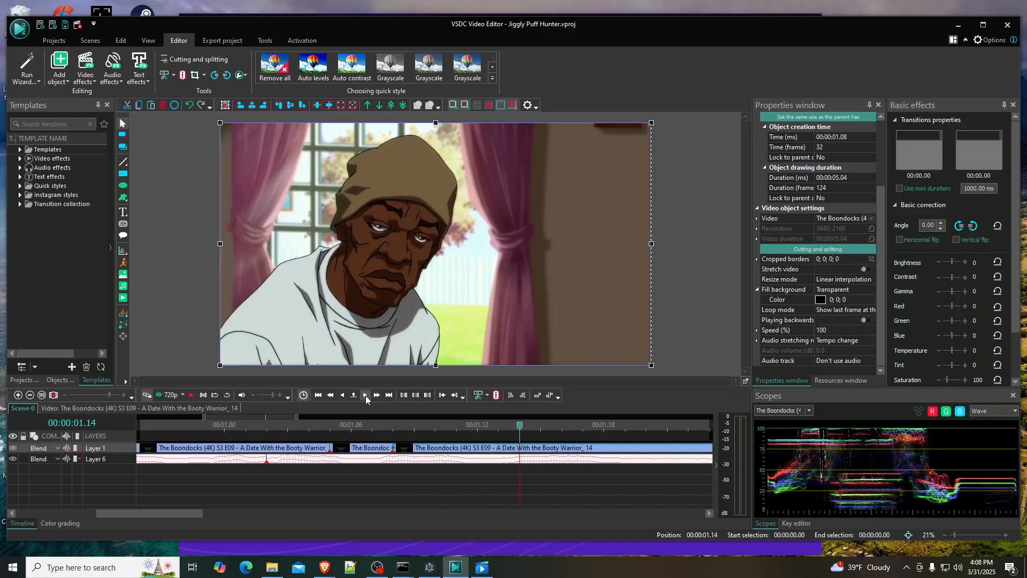
click(365, 396)
click(364, 396)
click(364, 396)
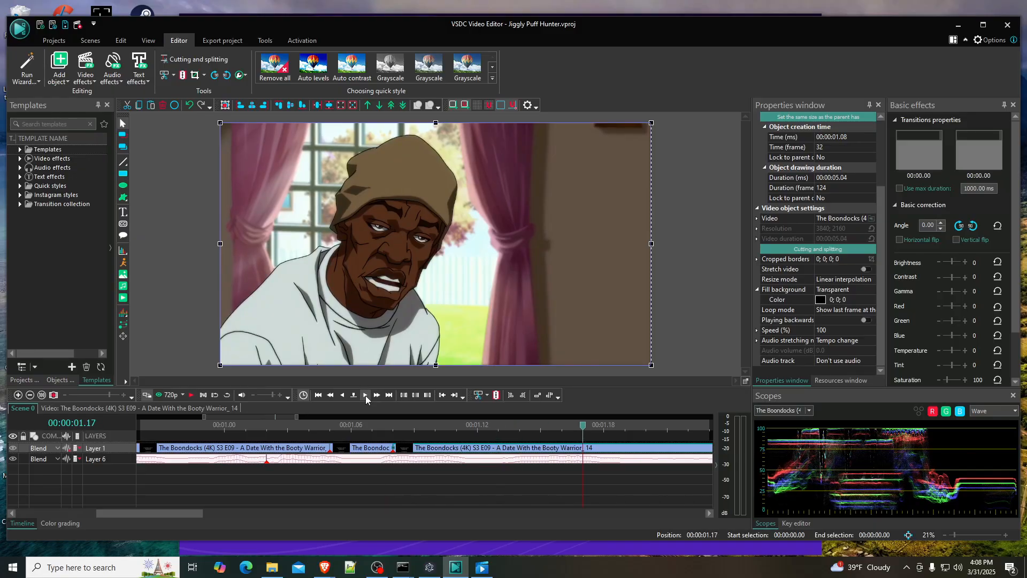
click(365, 396)
click(365, 395)
click(365, 396)
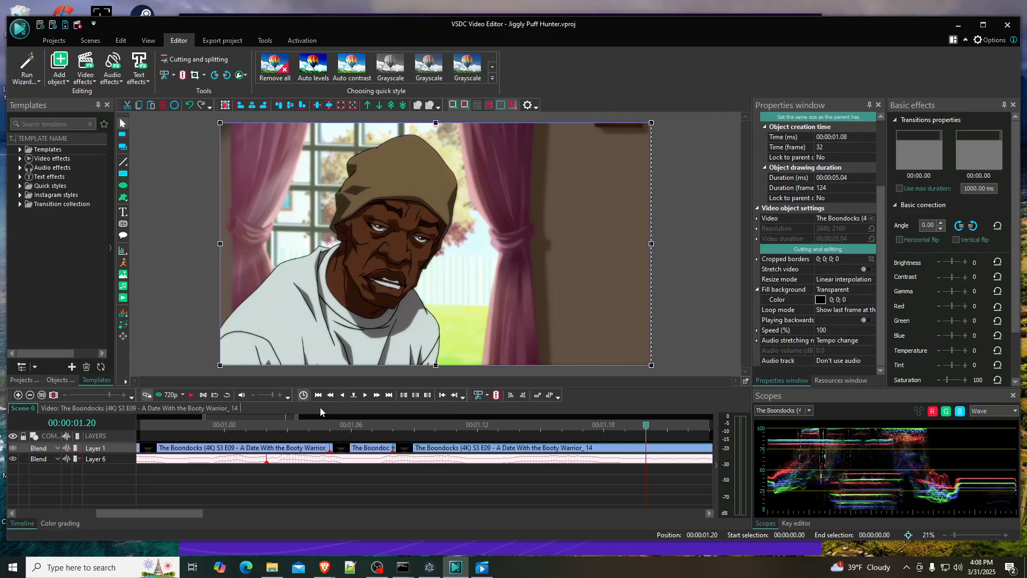
click(342, 394)
click(342, 395)
click(342, 395)
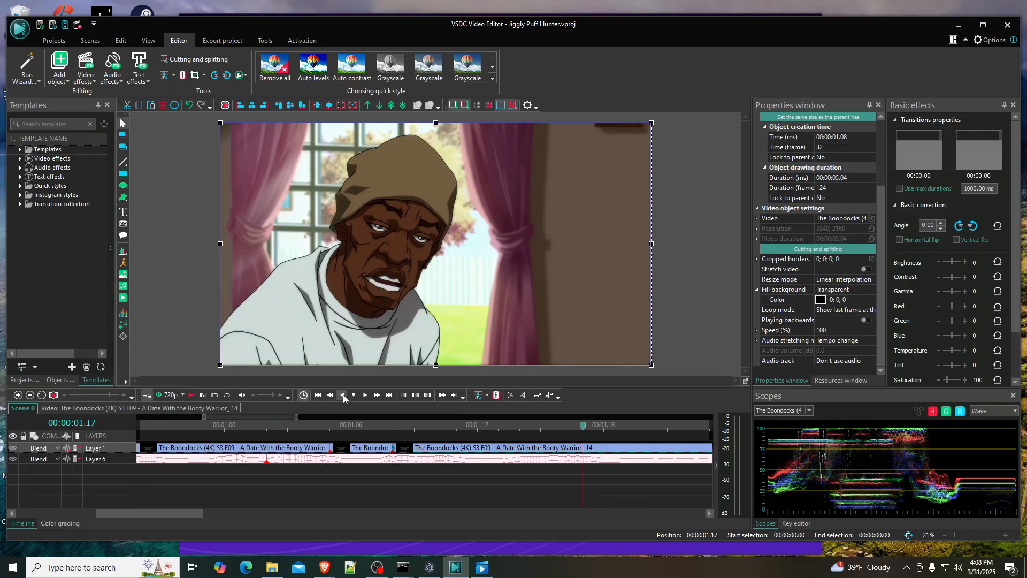
click(343, 395)
click(342, 395)
click(342, 395)
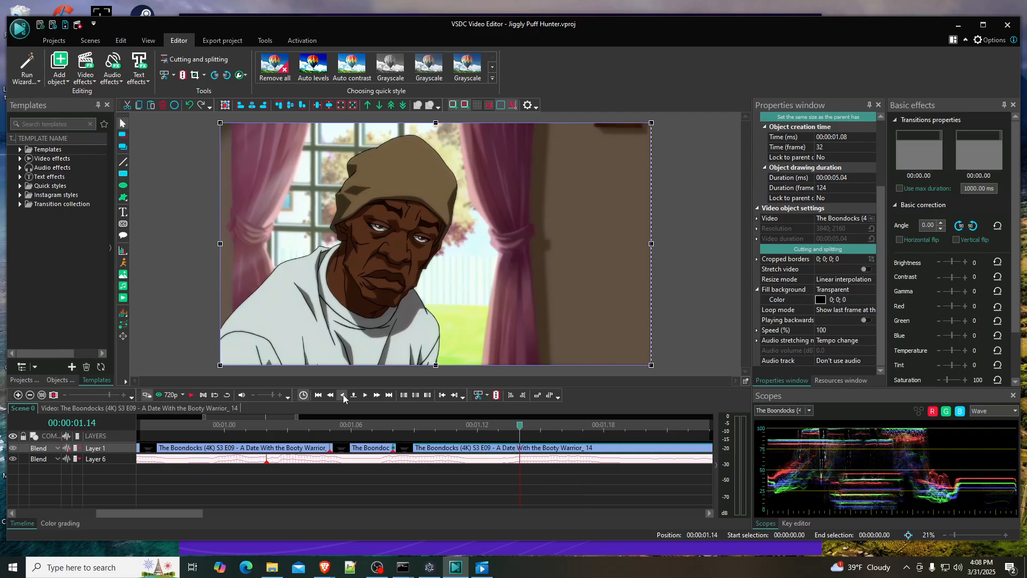
- Cut the Layer 1 video stretch from 00:00:01.08 to 00:00:01.16 and move the remaining Boondocks video back to 00:00:01.08
click(365, 395)
click(365, 394)
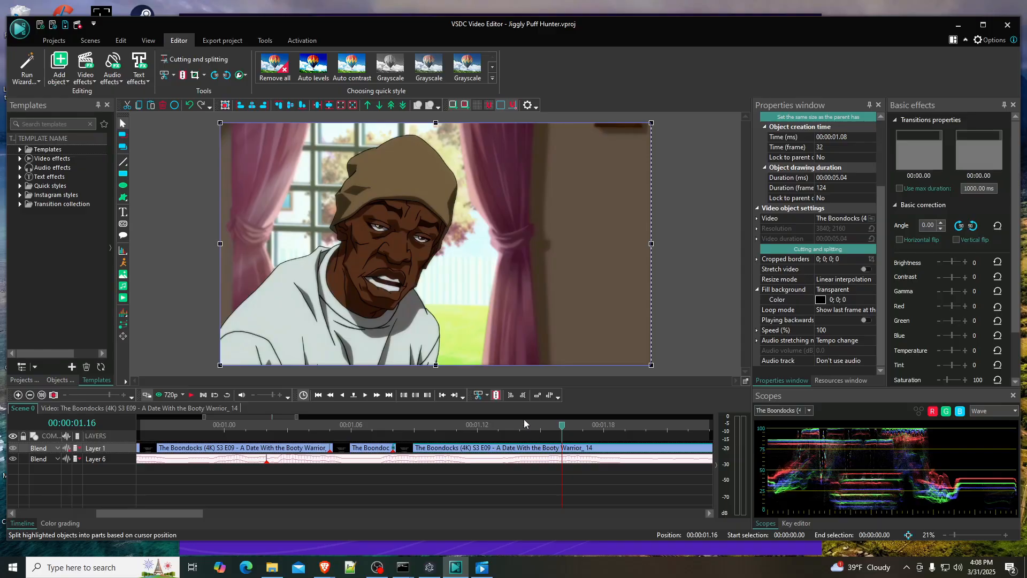
click(497, 394)
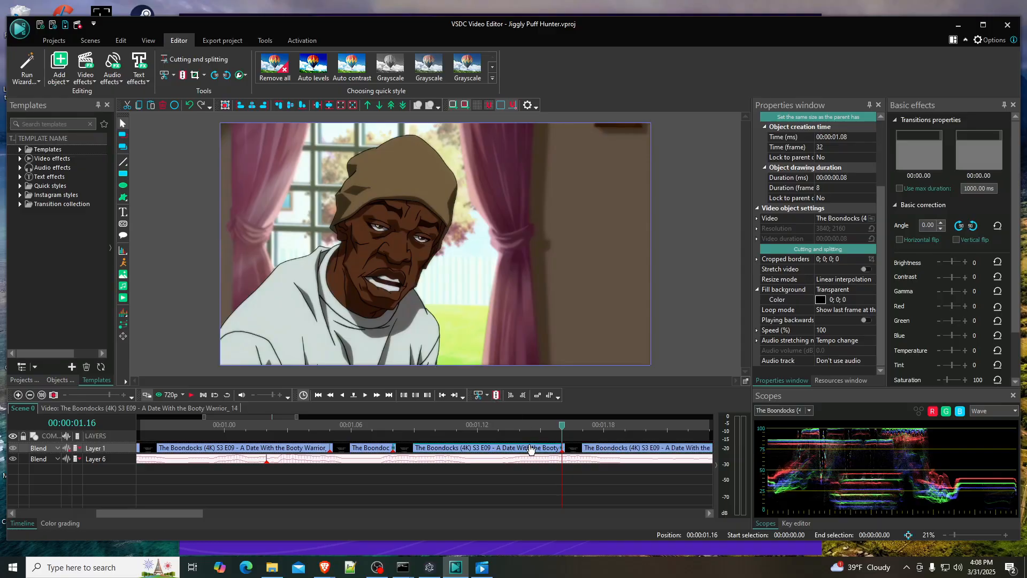
key(Delete)
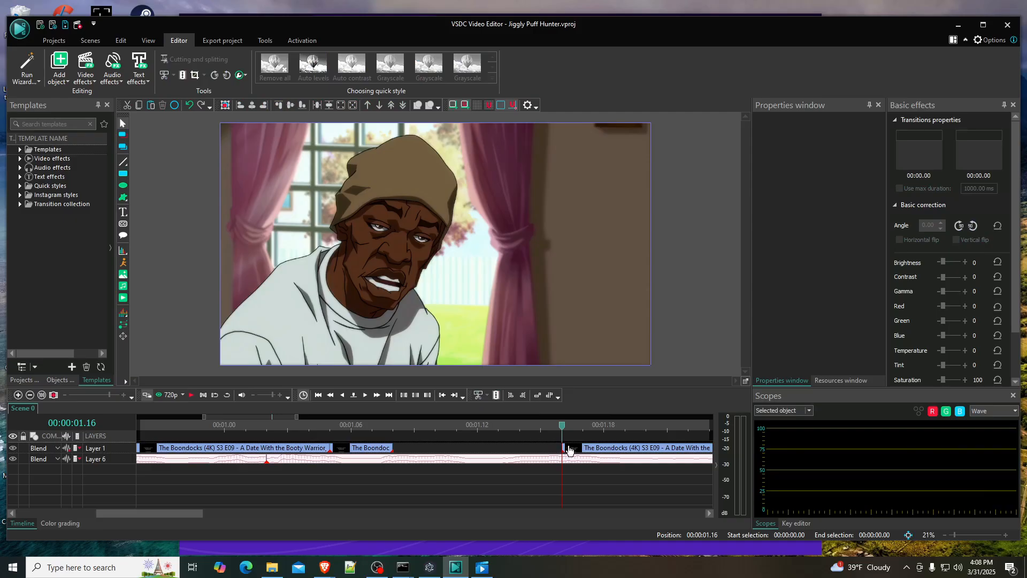
drag(588, 451, 421, 456)
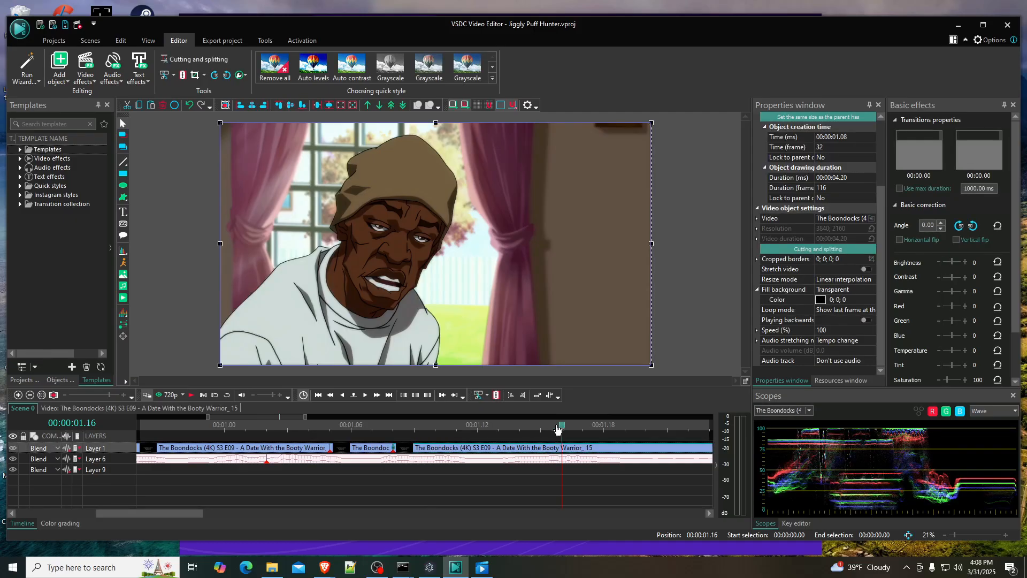
- Split the last Boondocks piece at 00:00:01.09 and move its remainder to start at 00:00:01.12
click(393, 425)
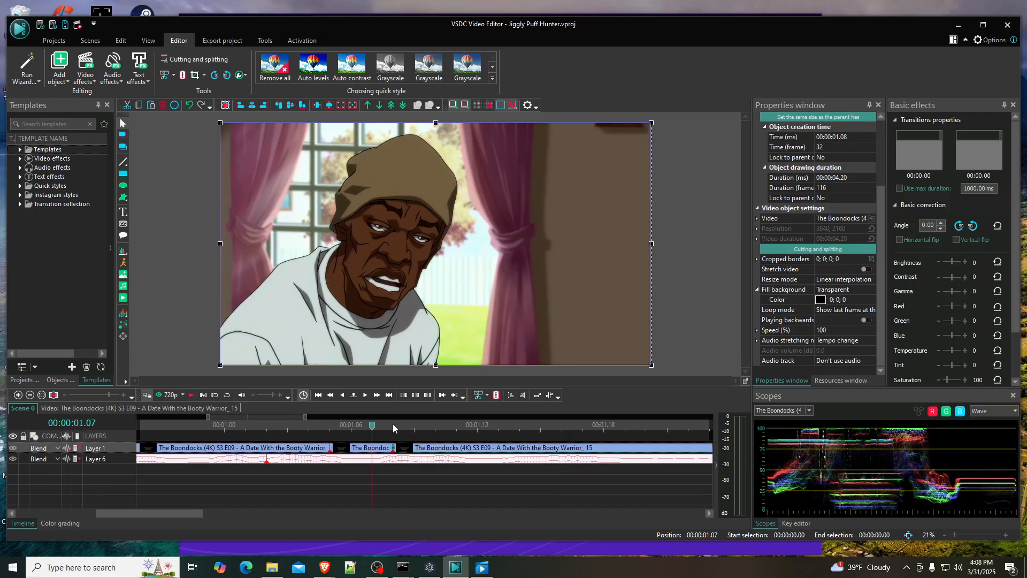
click(394, 423)
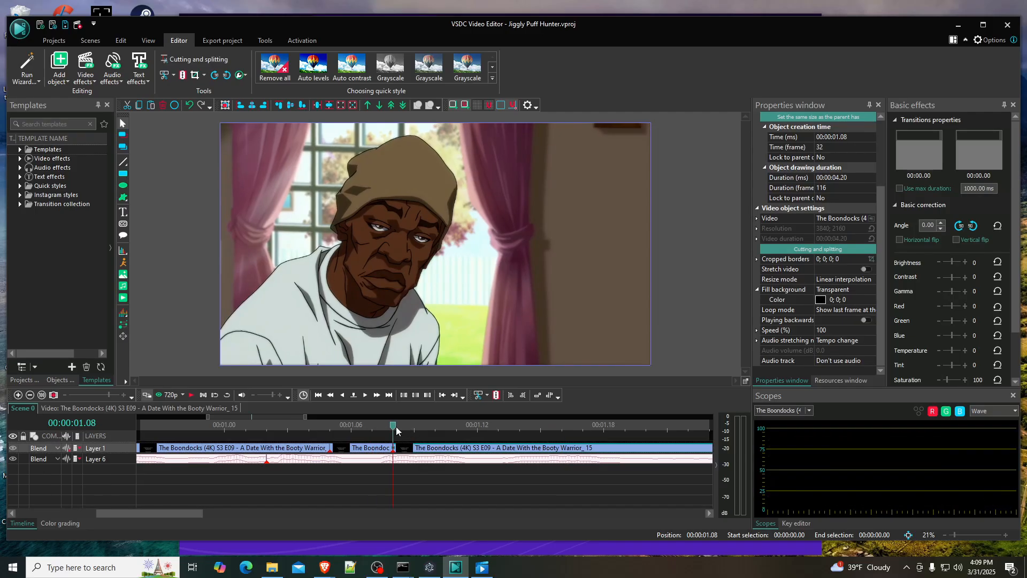
click(366, 396)
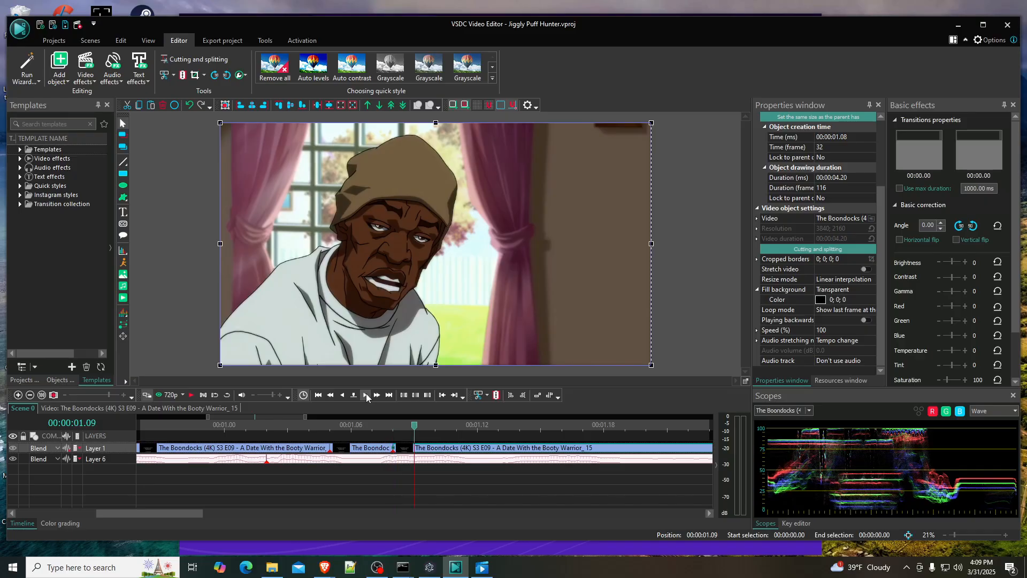
click(367, 395)
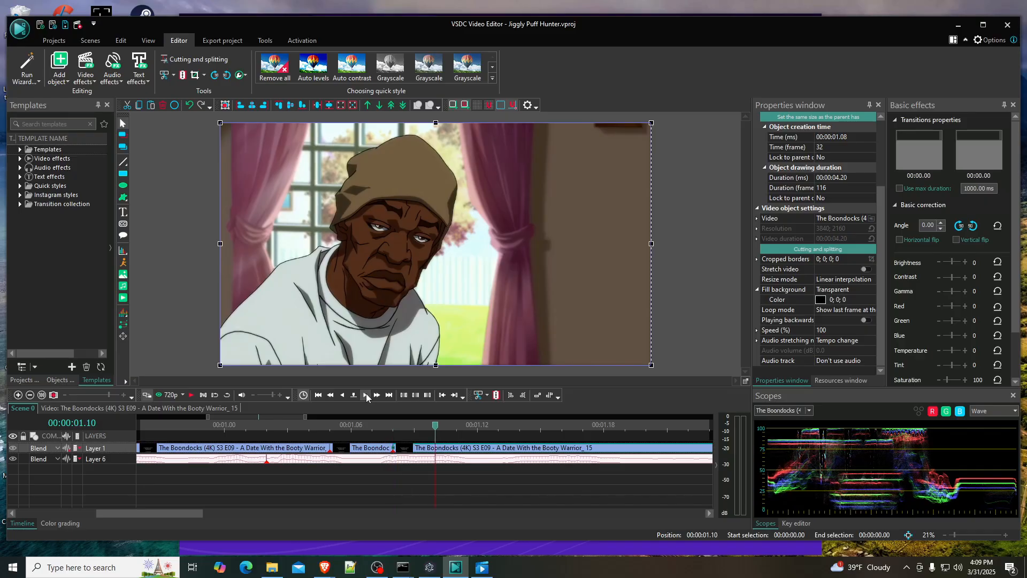
click(342, 395)
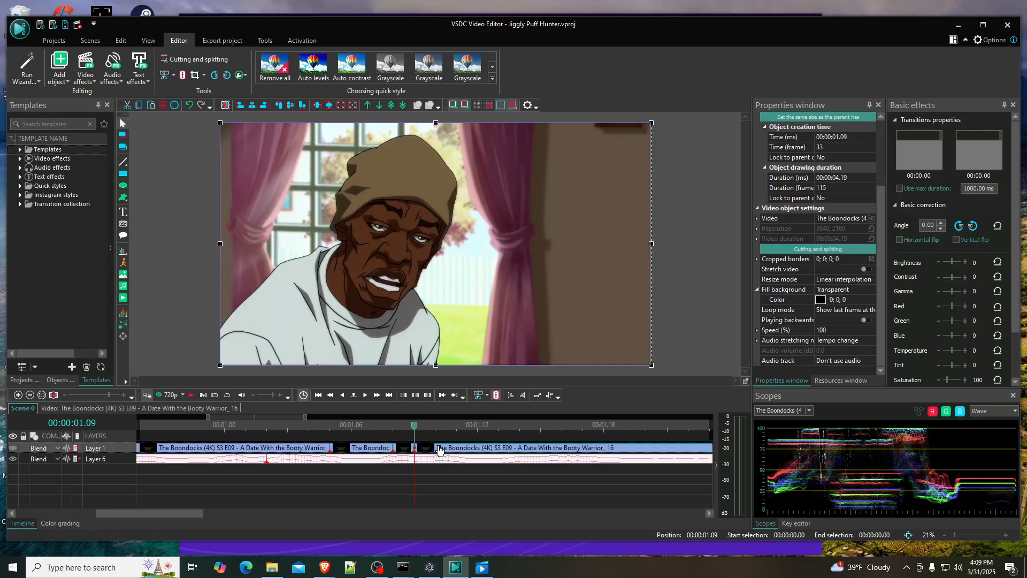
drag(440, 451, 501, 451)
- Extend the one-frame Boondocks piece at 00:00:01.08 to a duration of two frames
click(412, 453)
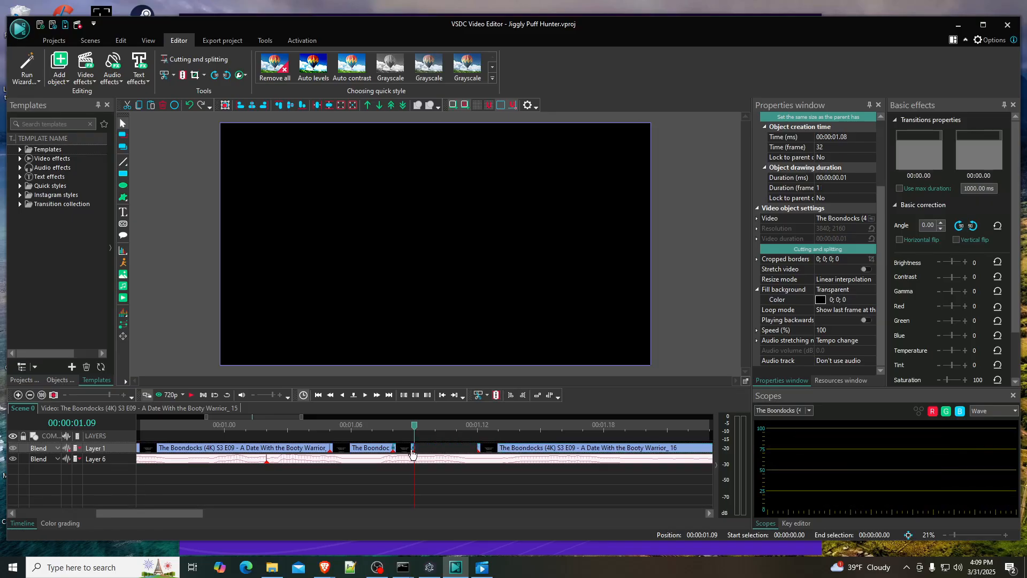
drag(419, 447, 434, 446)
click(416, 430)
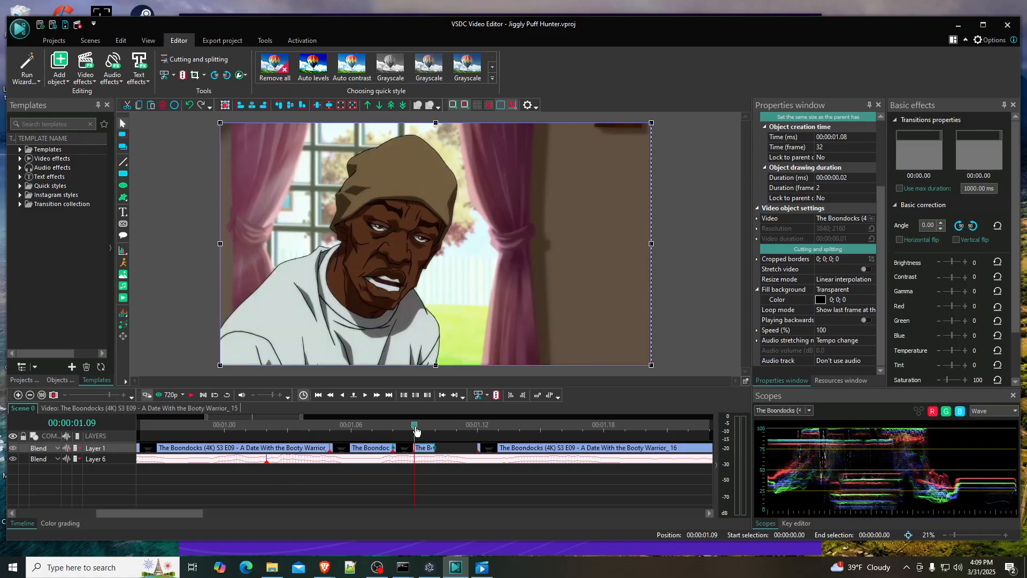
- Split the Boondocks piece starting at 00:00:01.12 at 00:00:01.15
drag(416, 430, 477, 427)
click(366, 399)
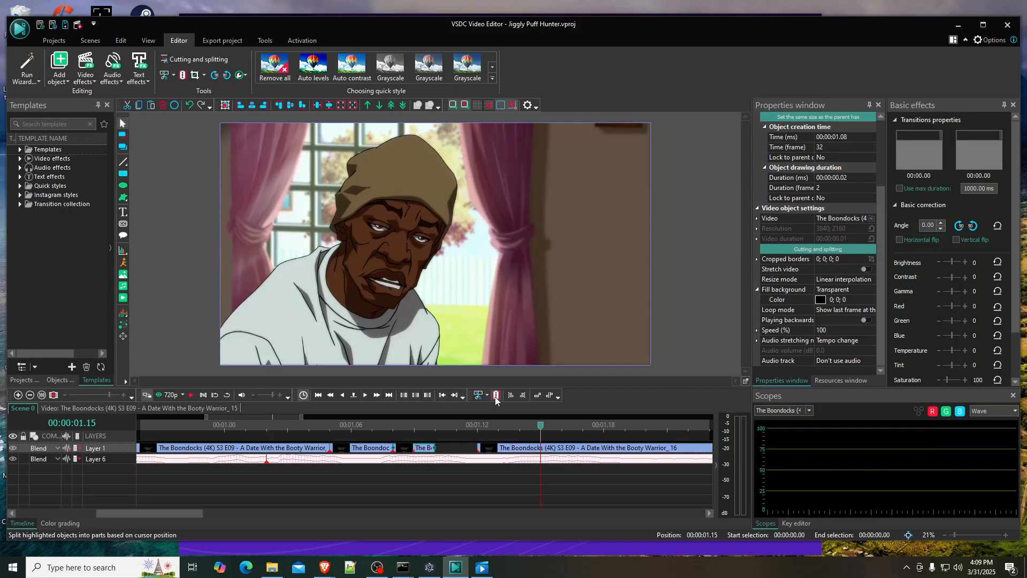
click(530, 447)
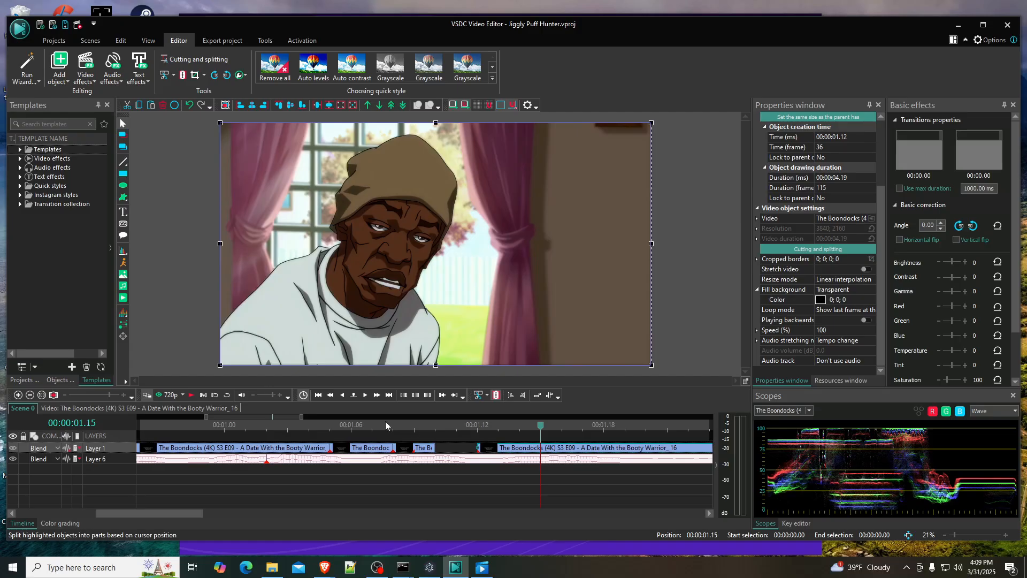
- Split the last Boondocks piece at 00:00:01.17 and move the resulting two-frame piece into the gap at 00:00:01.10
click(365, 397)
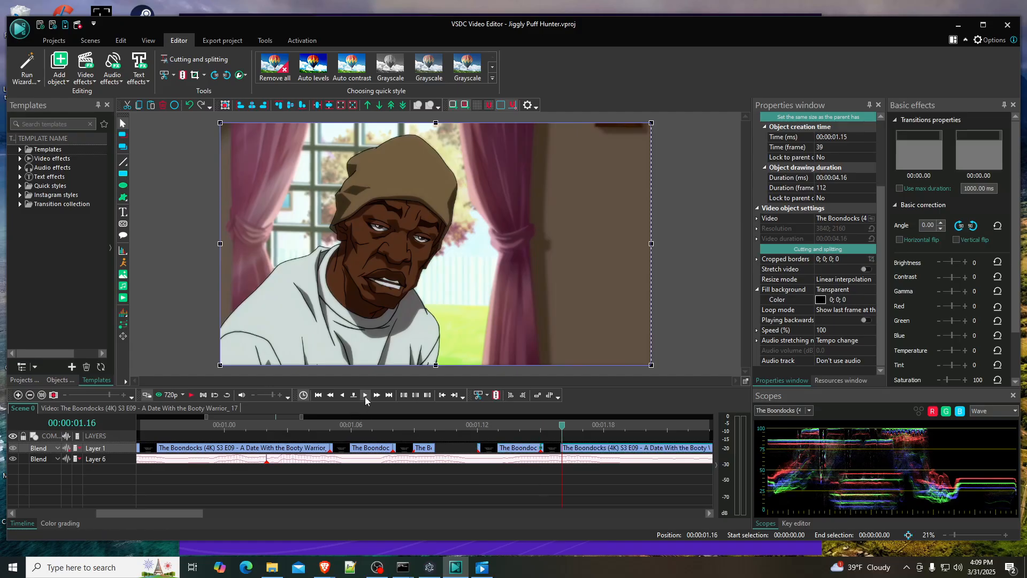
click(365, 396)
click(365, 396)
click(344, 395)
click(366, 395)
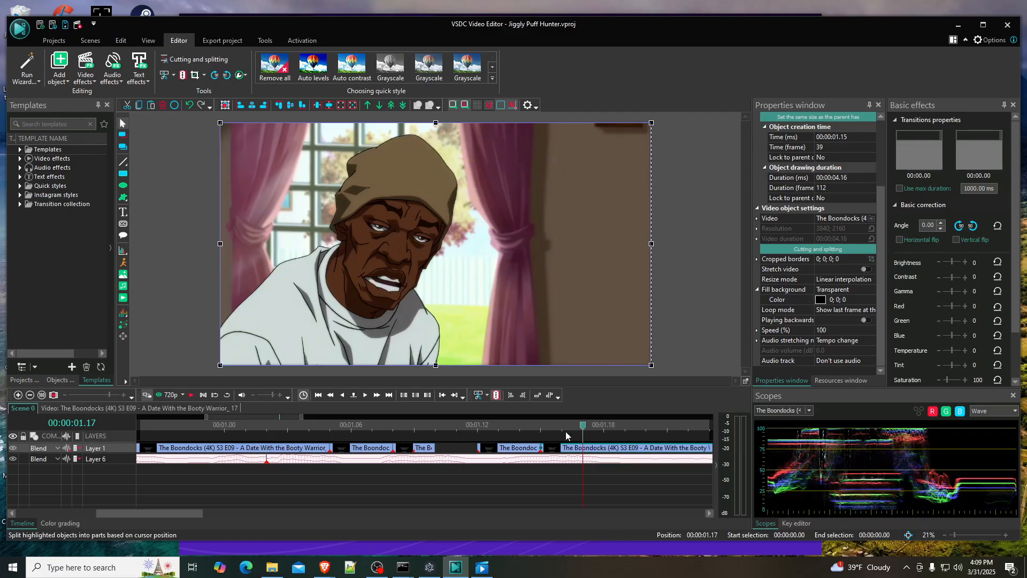
key(ctrl+k)
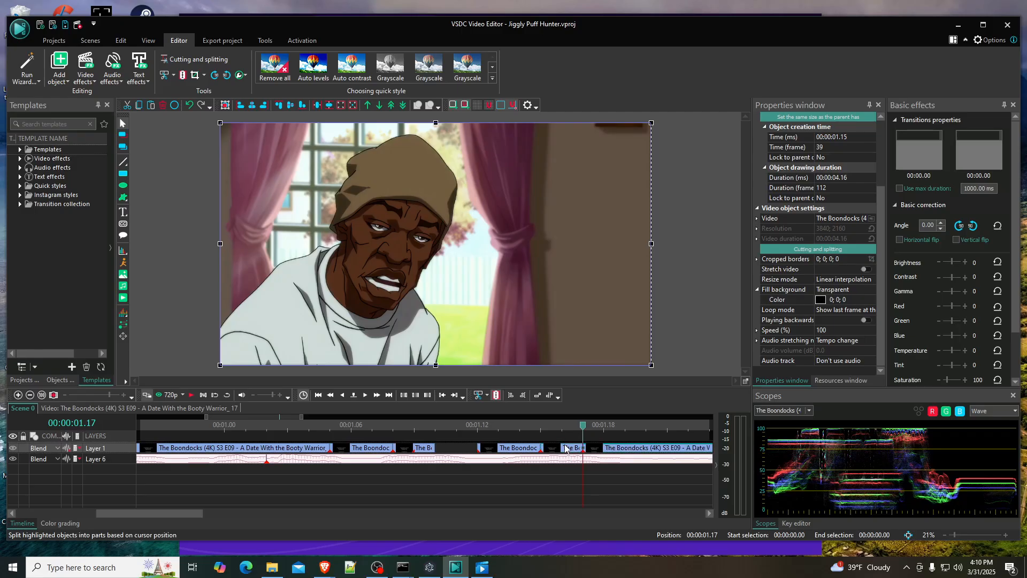
drag(569, 451, 494, 436)
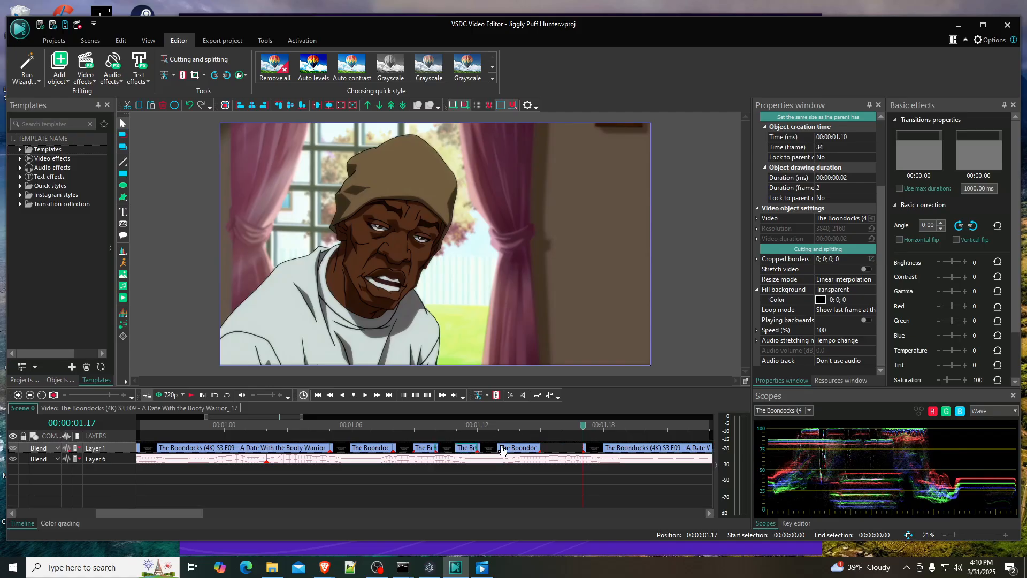
- Try the three-frame Boondocks piece at 00:00:01.14, return it to 00:00:01.12, and check the frames leading up to it
drag(502, 451, 540, 430)
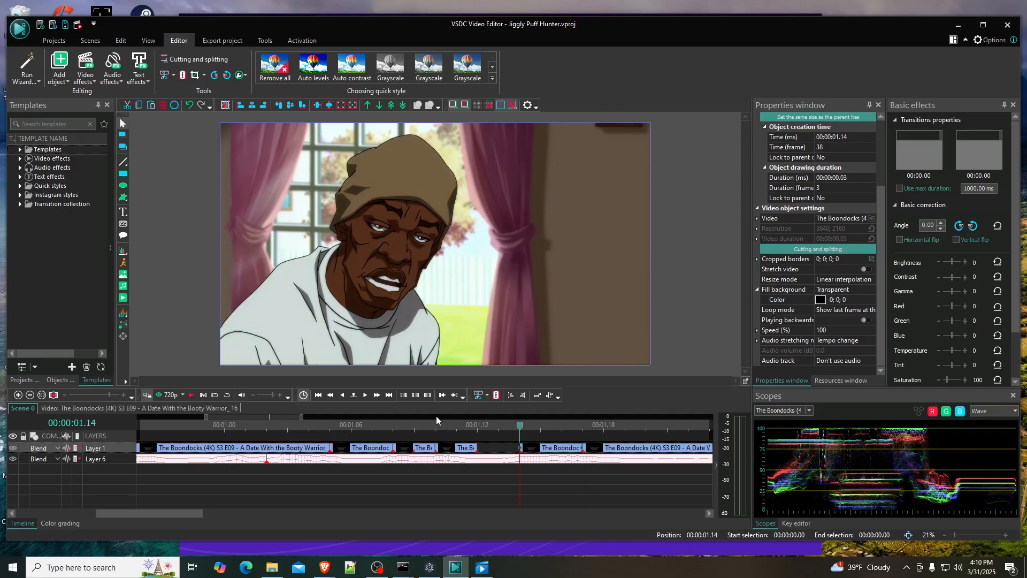
click(365, 395)
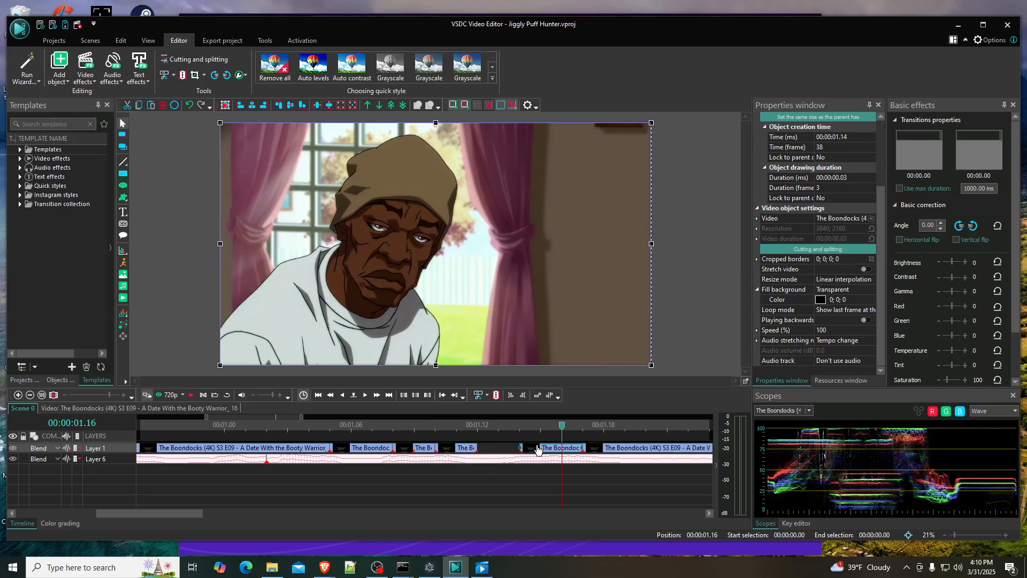
drag(538, 448, 490, 449)
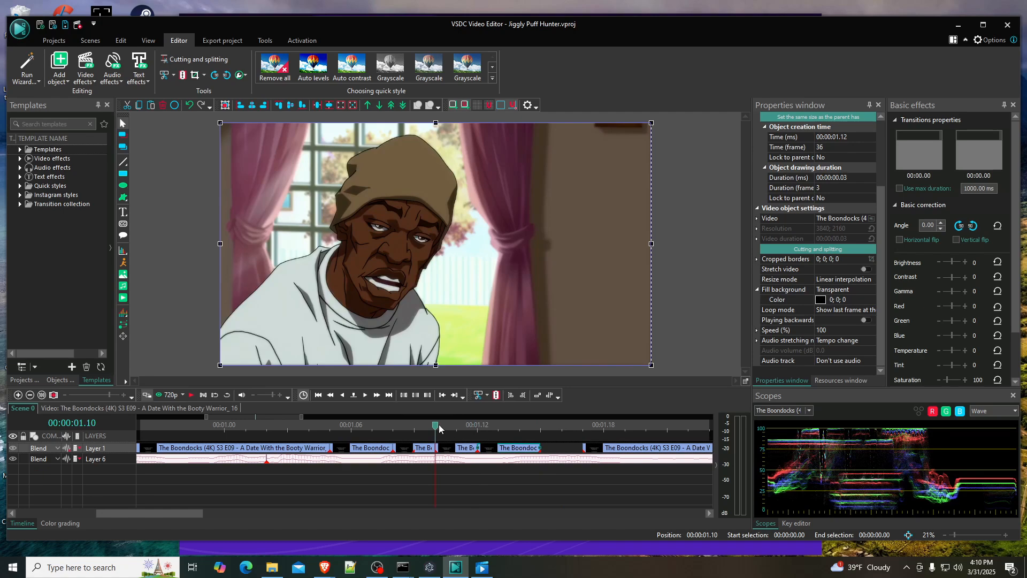
click(457, 428)
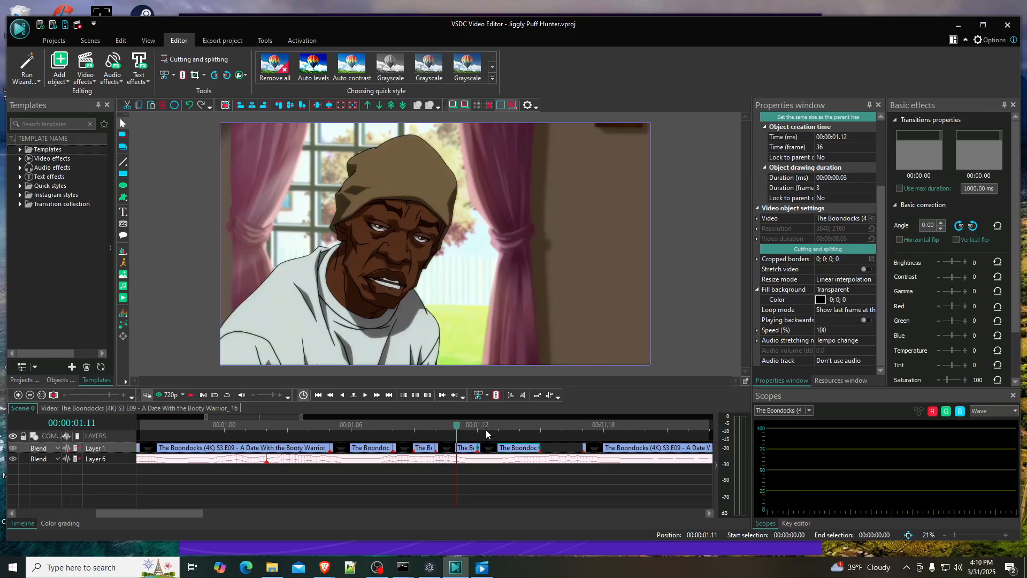
key(Right)
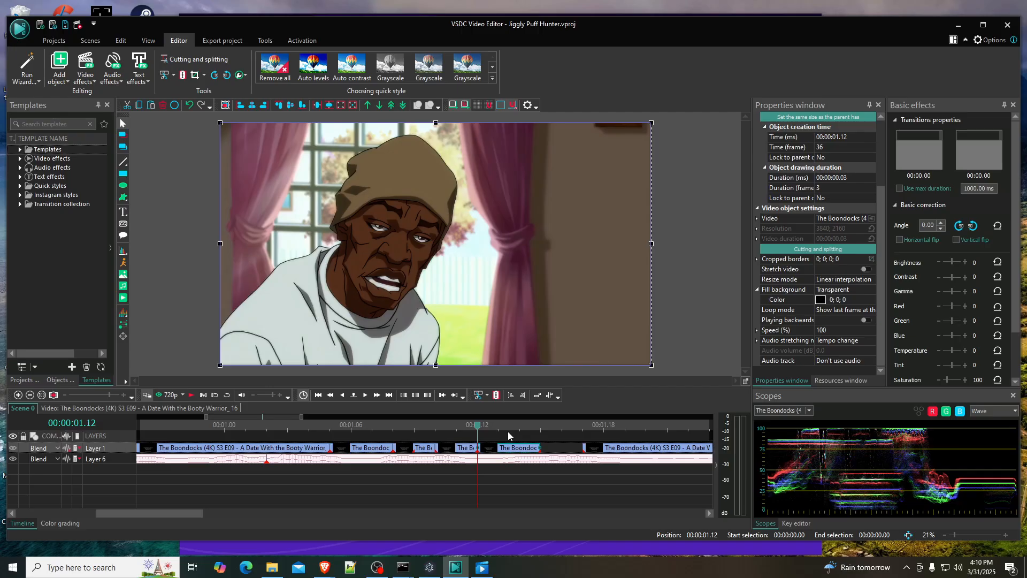
- Export the project to MP4 without premium features, saving Jiggly Puff Hunter.vproj in the Videos folder before the conversion
click(230, 46)
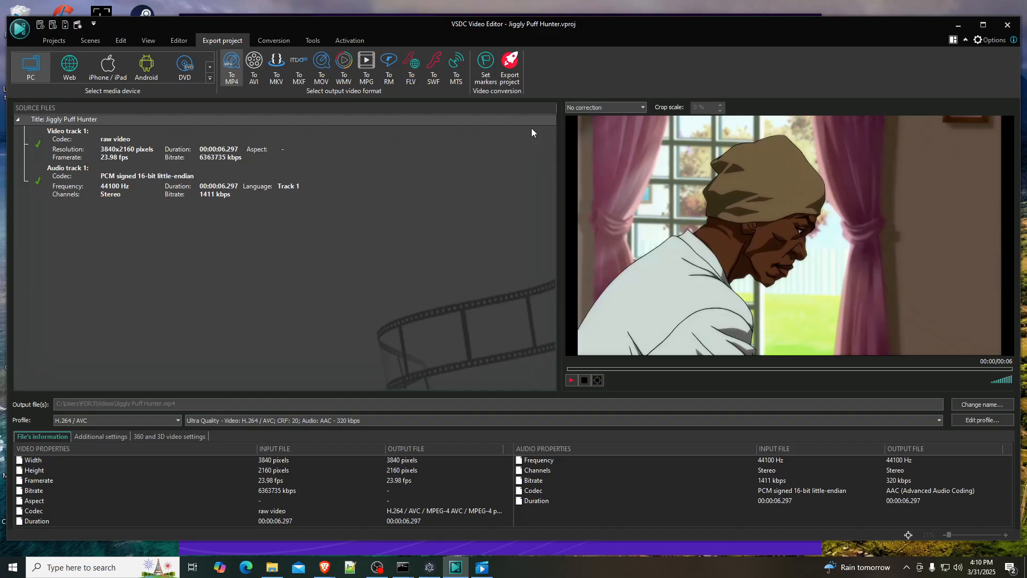
click(510, 63)
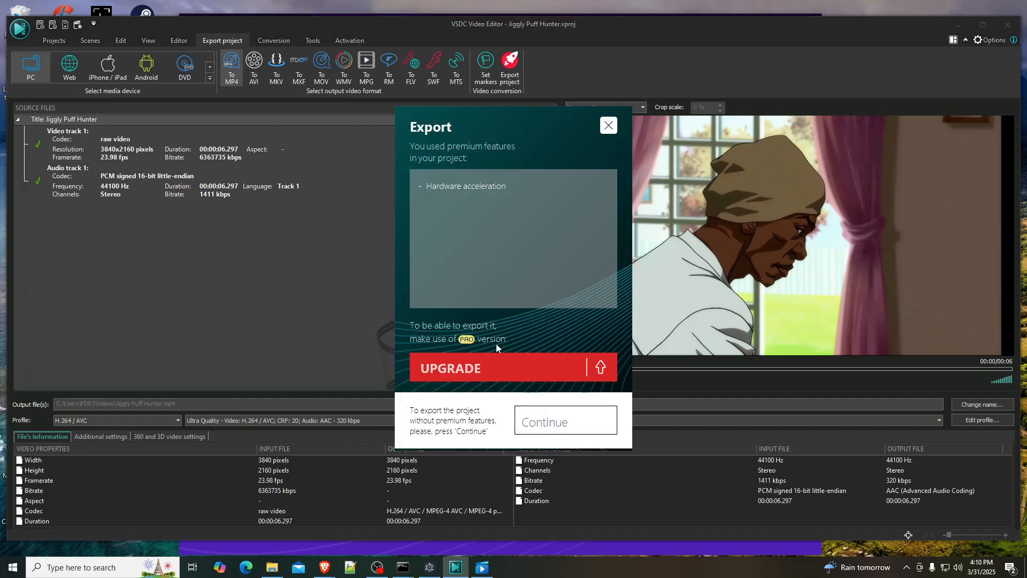
click(550, 431)
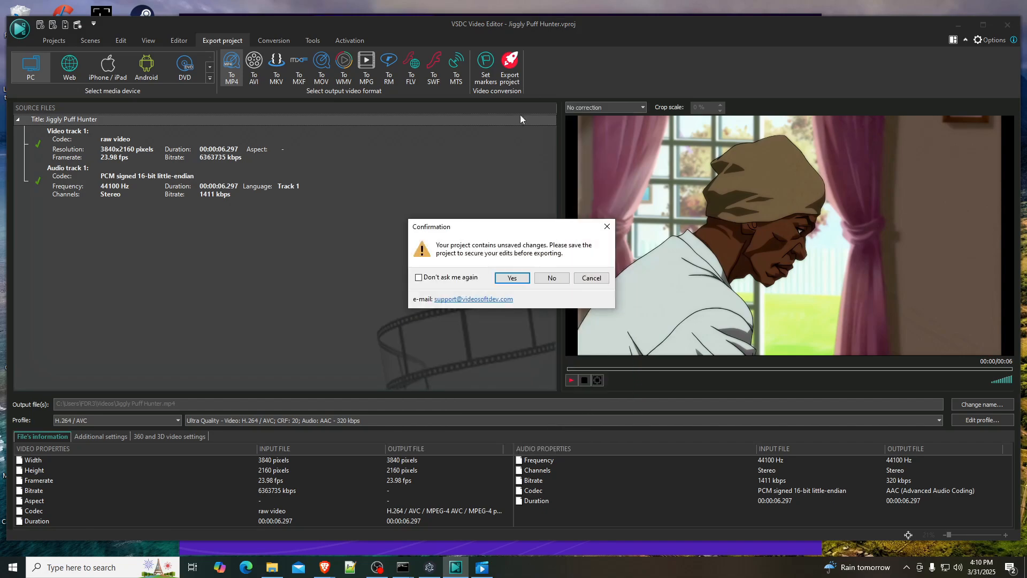
click(511, 278)
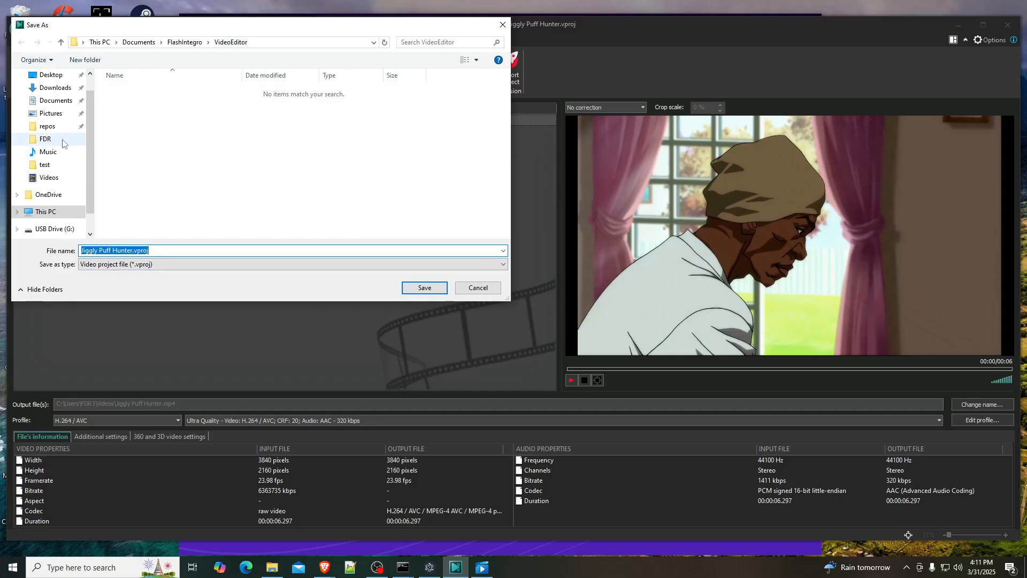
click(51, 177)
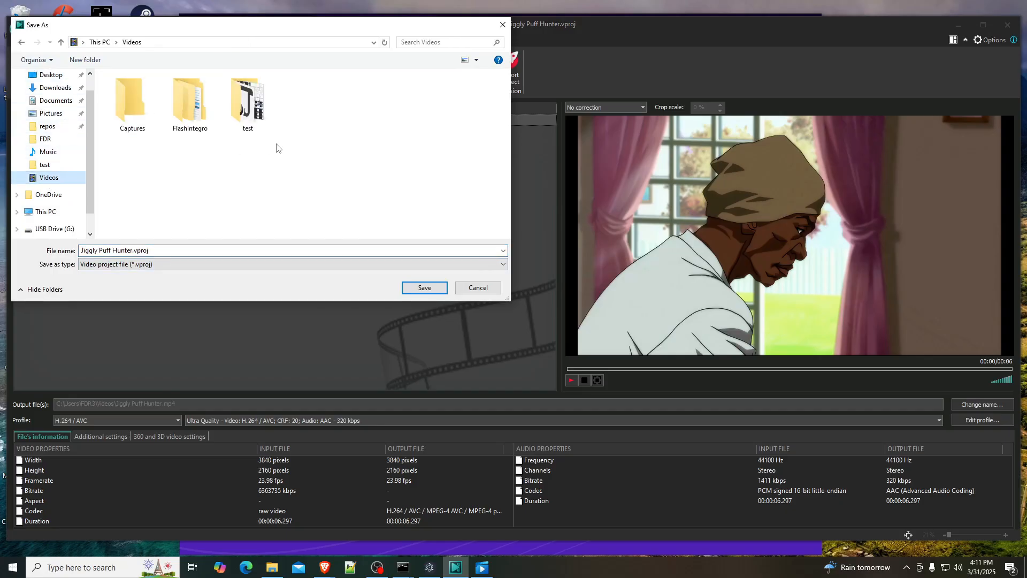
click(424, 287)
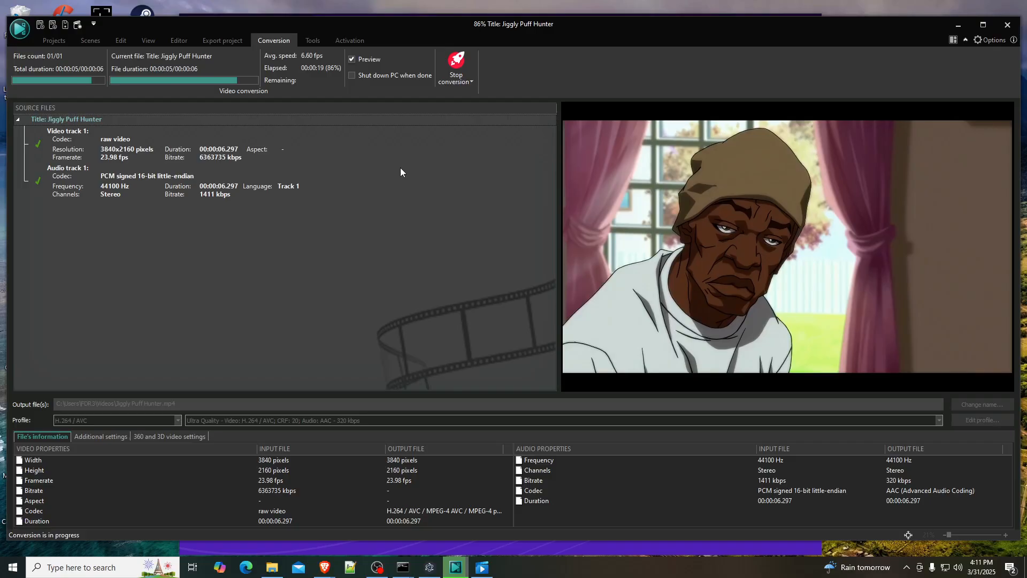
- Open the output folder and play the exported Jiggly Puff Hunter video, then close the player and put the folder window away
click(539, 273)
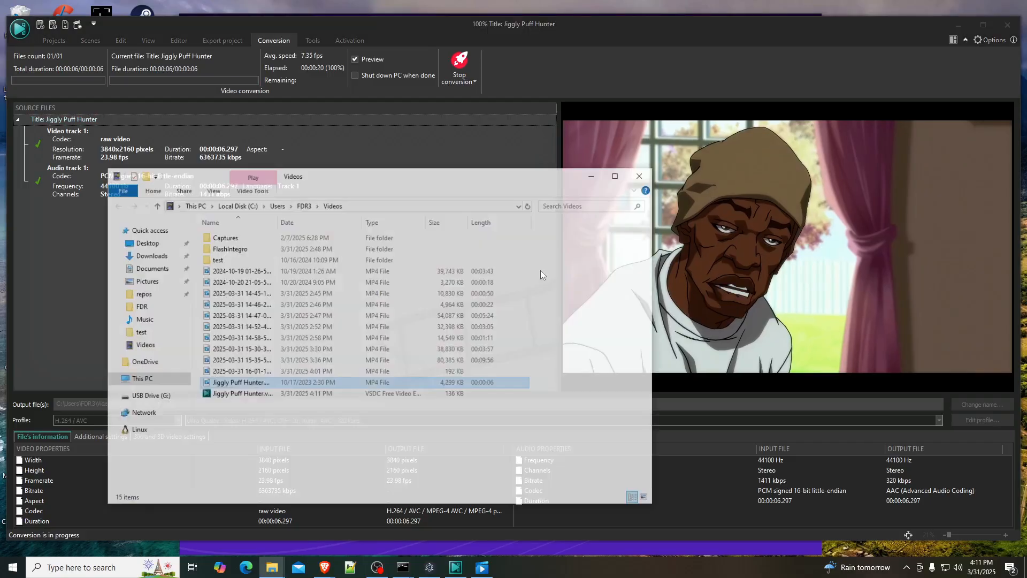
double_click(241, 383)
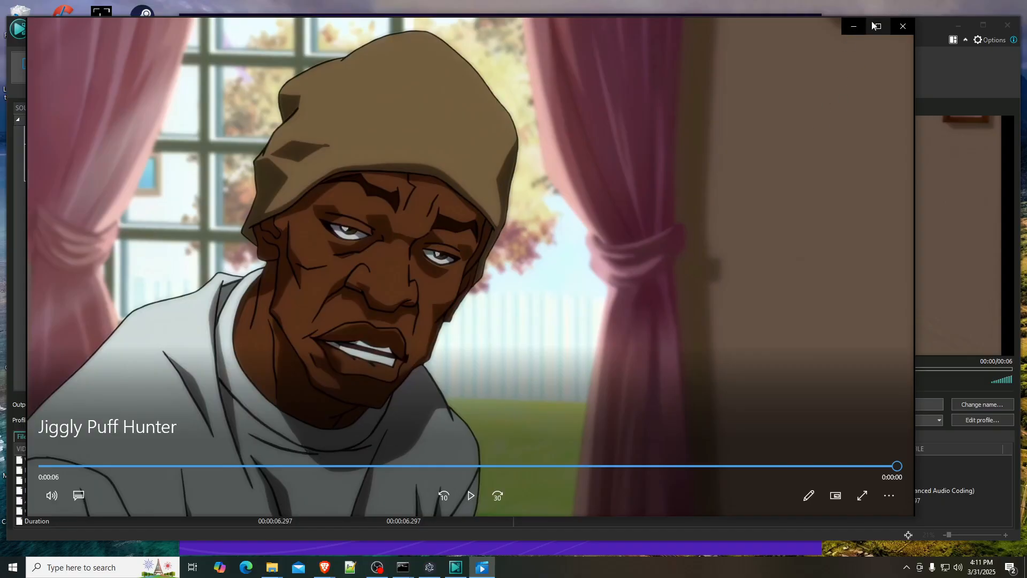
click(903, 26)
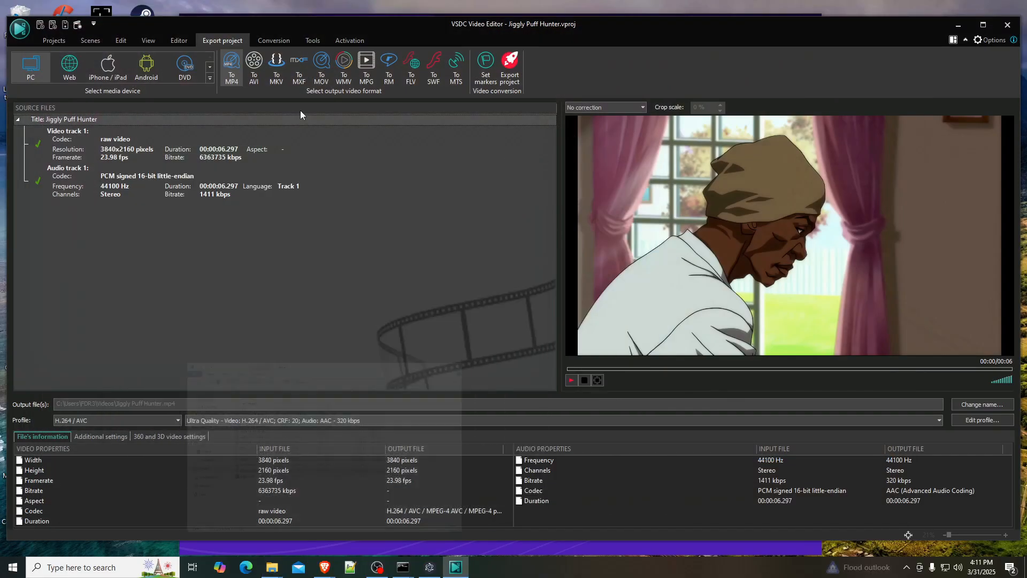
click(593, 174)
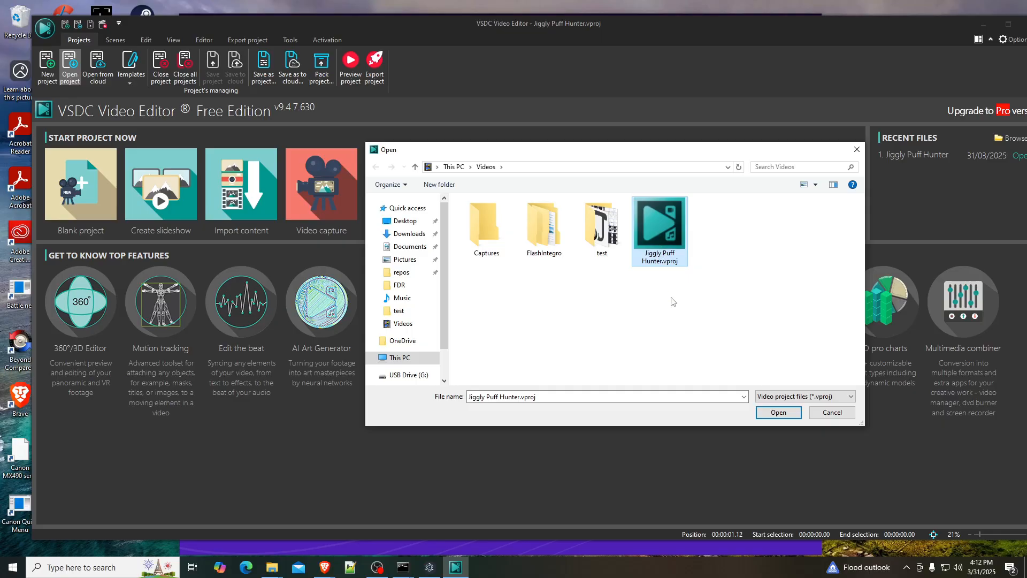
- In File Explorer, move Jiggly Puff Hunter.vproj from Videos into the repos\VSDC\A debate about Jesus\Jiggly Puff Hunter folder
mouse_move(273, 561)
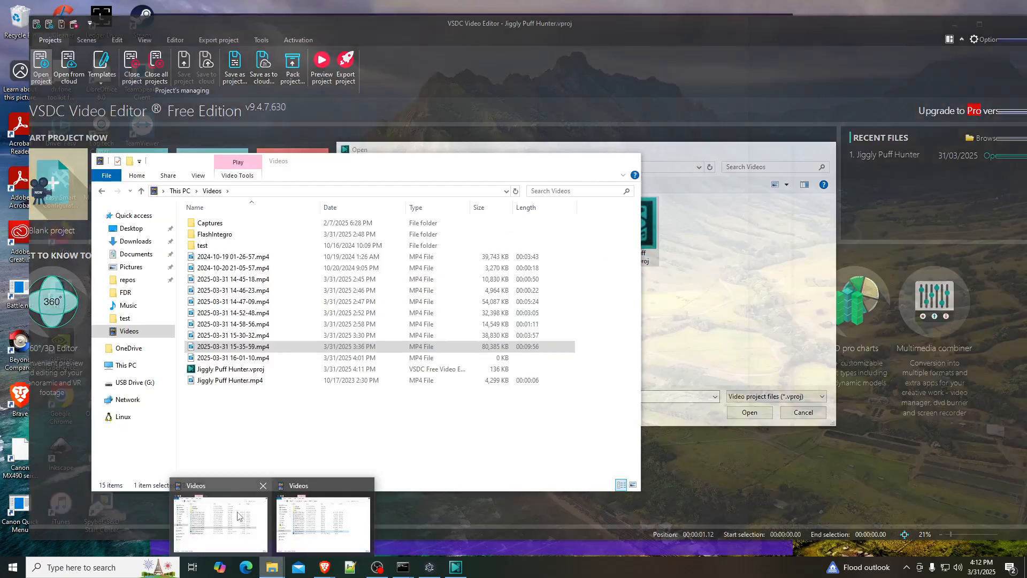
click(244, 515)
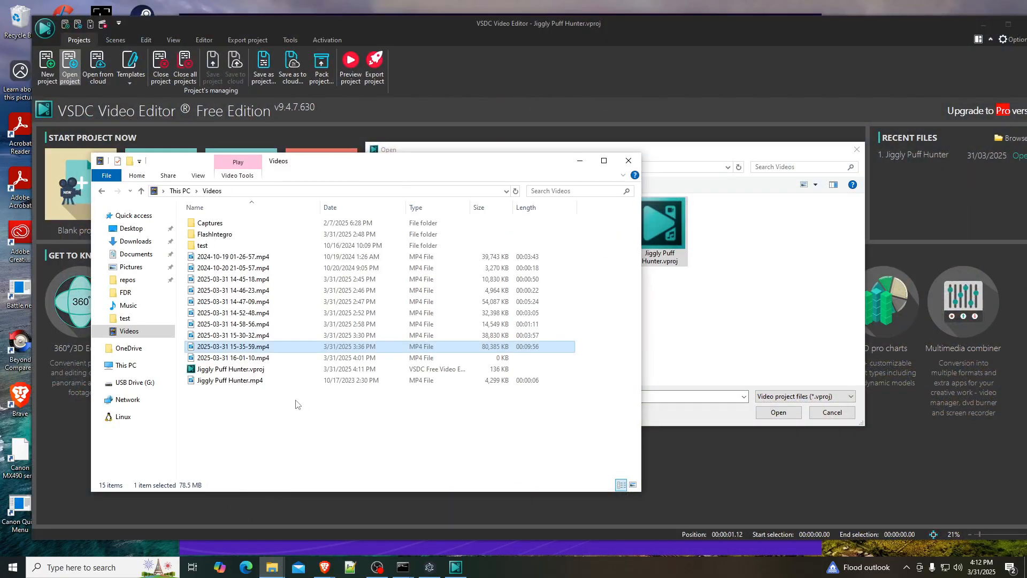
click(277, 570)
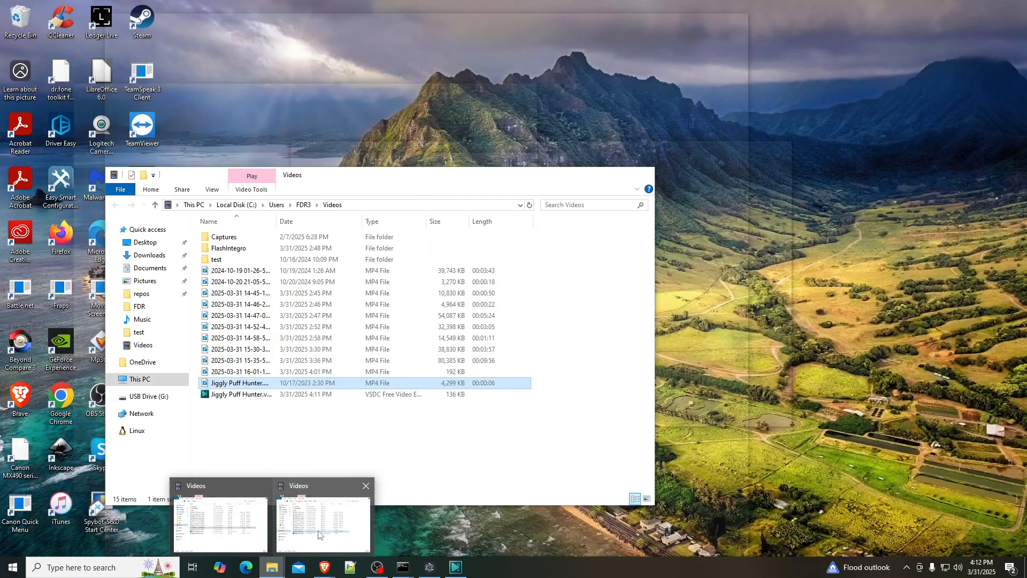
click(305, 508)
drag(333, 179, 663, 196)
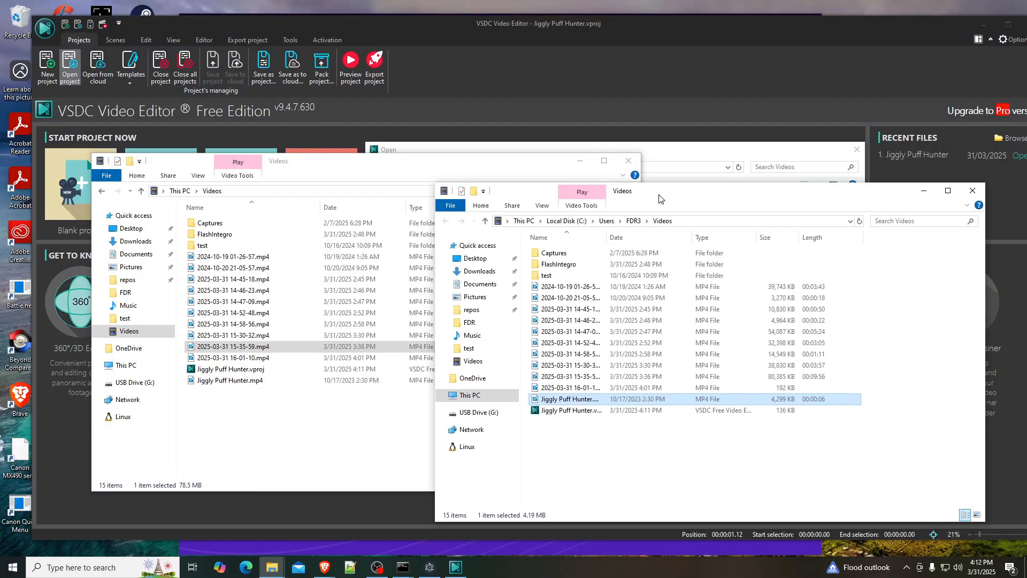
click(127, 279)
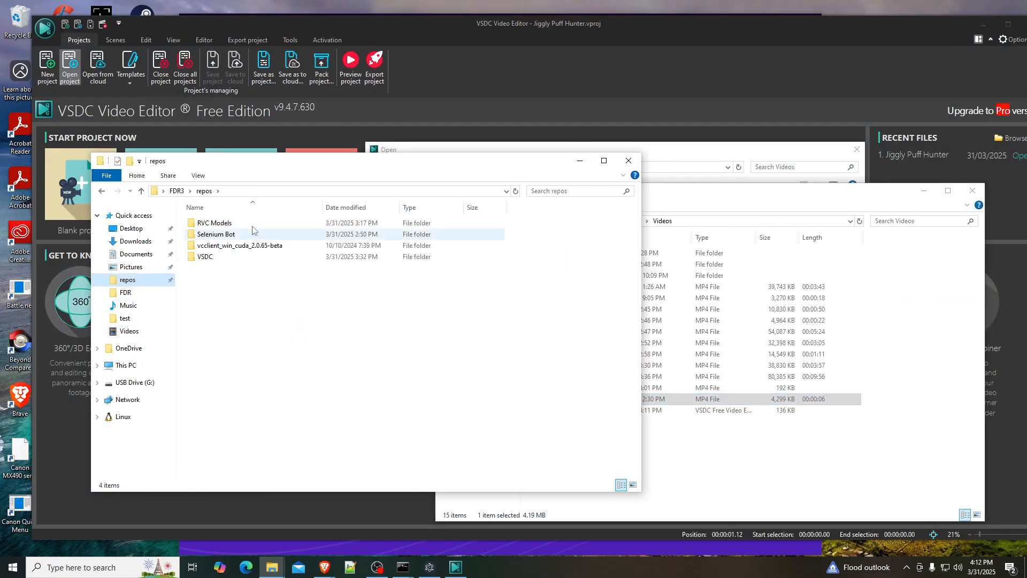
double_click(230, 259)
double_click(251, 223)
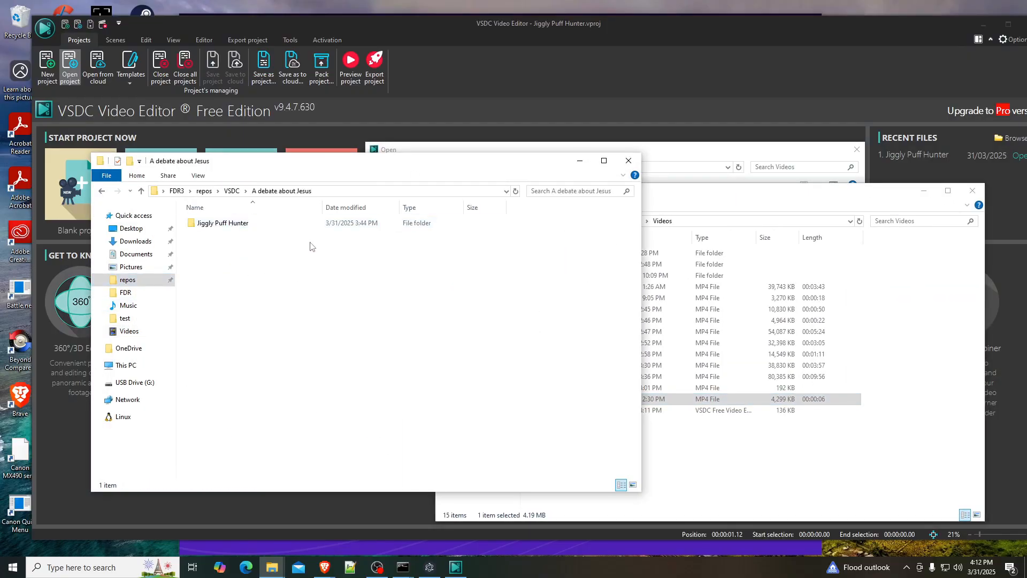
double_click(257, 224)
drag(570, 409, 347, 339)
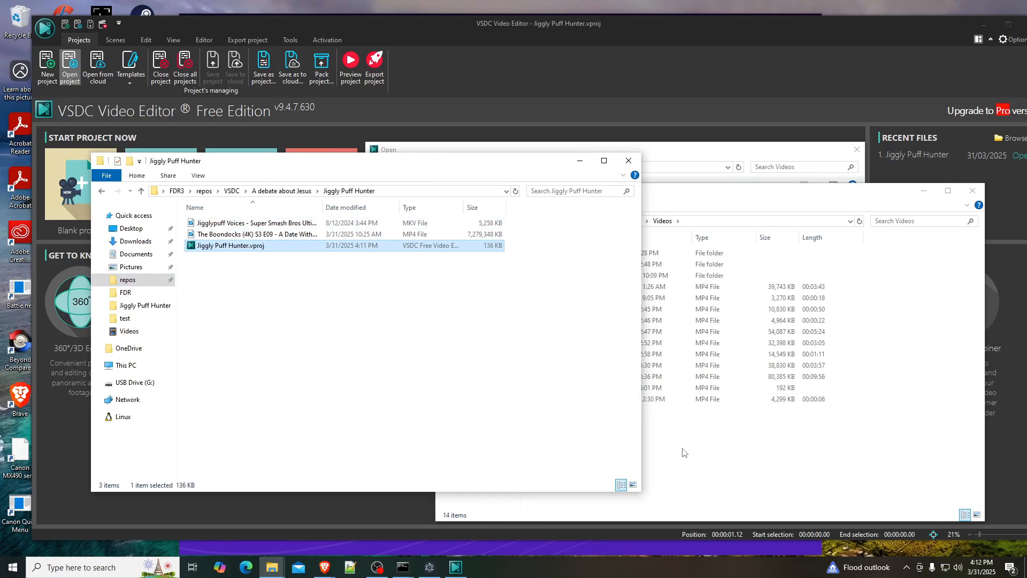
- Return to VSDC Video Editor, cancel opening a project, and close the editor
click(754, 462)
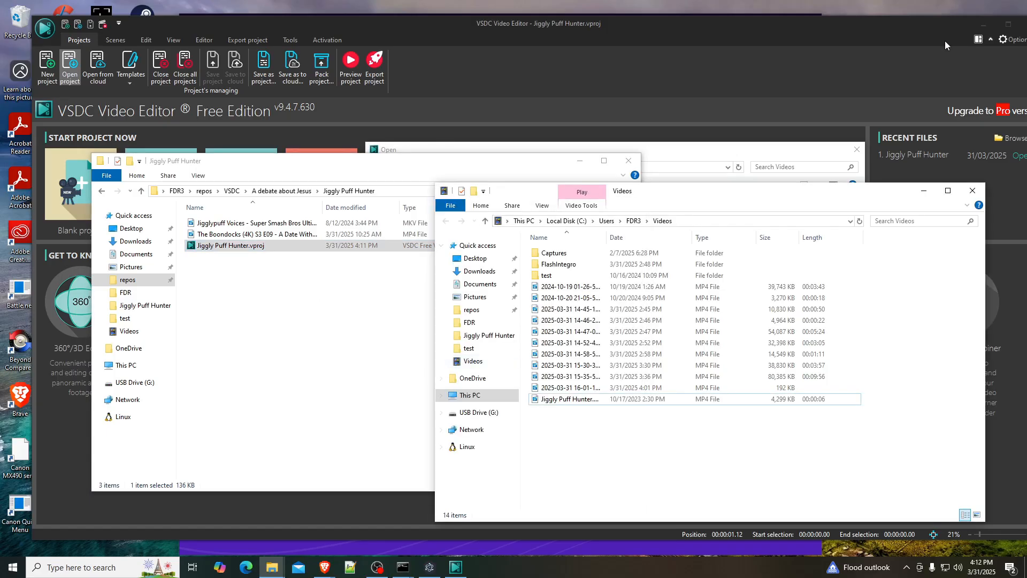
click(875, 54)
click(856, 149)
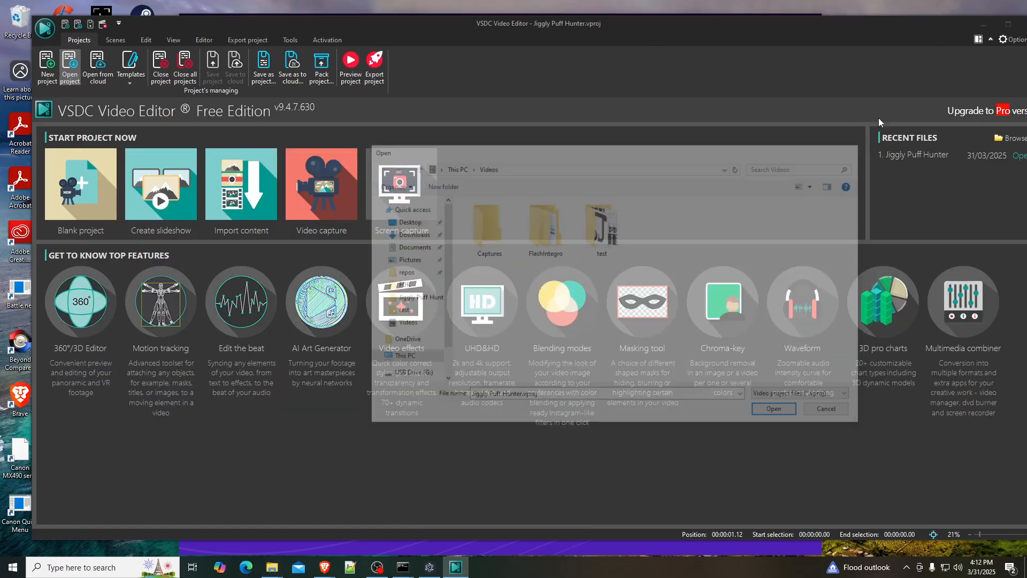
drag(944, 23, 848, 48)
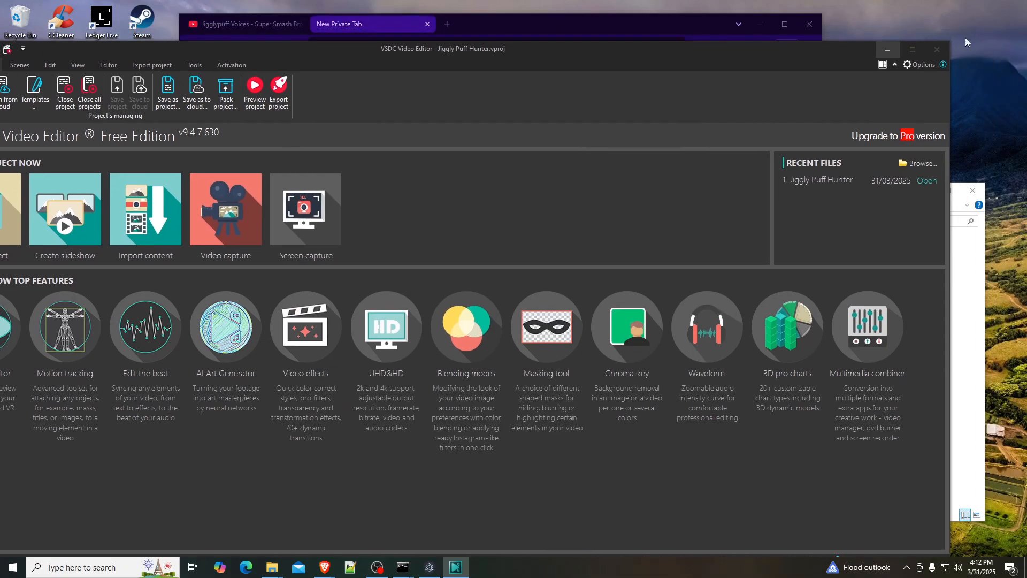
click(936, 49)
click(545, 275)
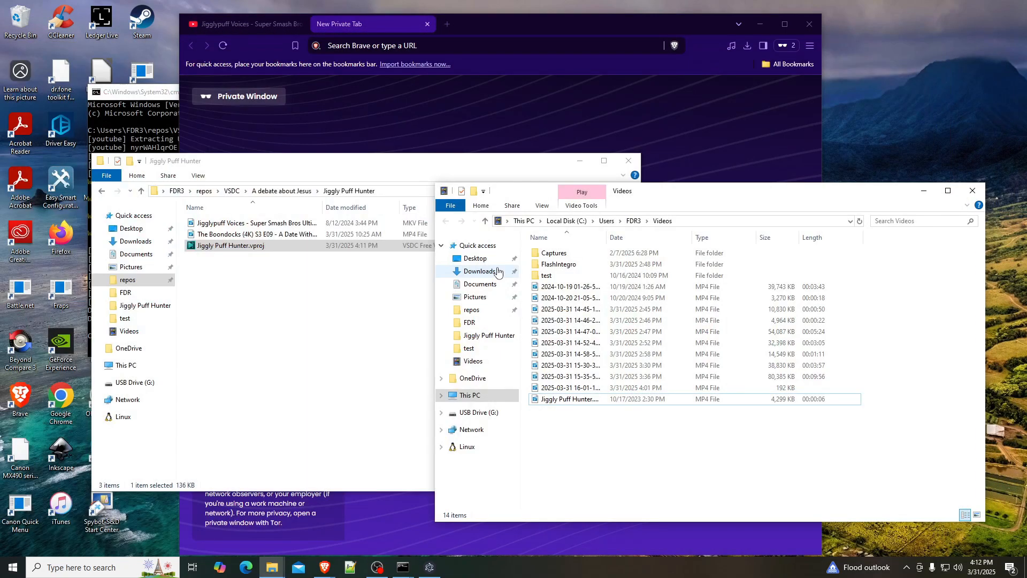
- Reopen Jiggly Puff Hunter.vproj from its project folder, dismiss the upgrade offer, and show the short Boondocks pieces enlarged on the timeline
double_click(247, 246)
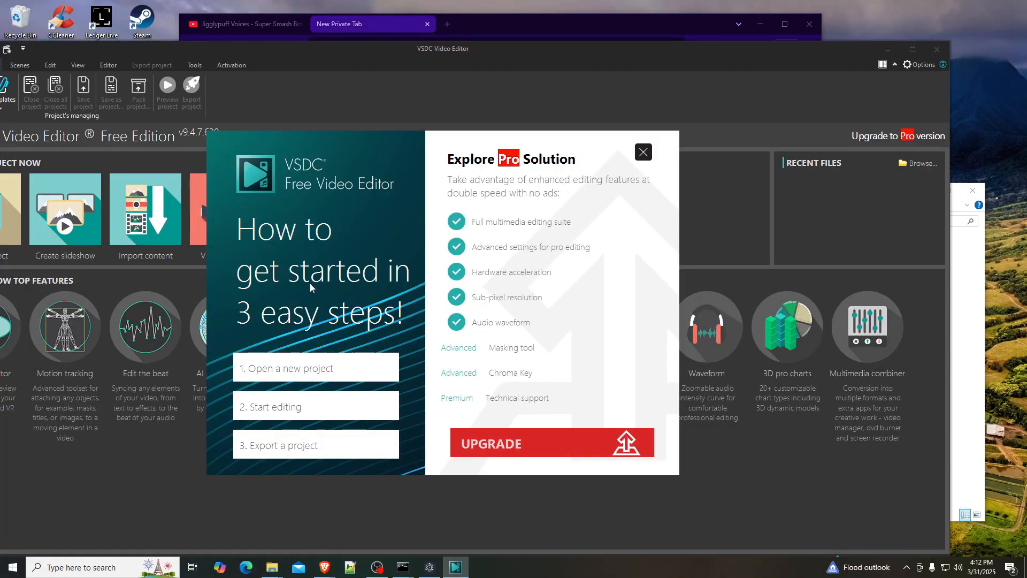
click(644, 153)
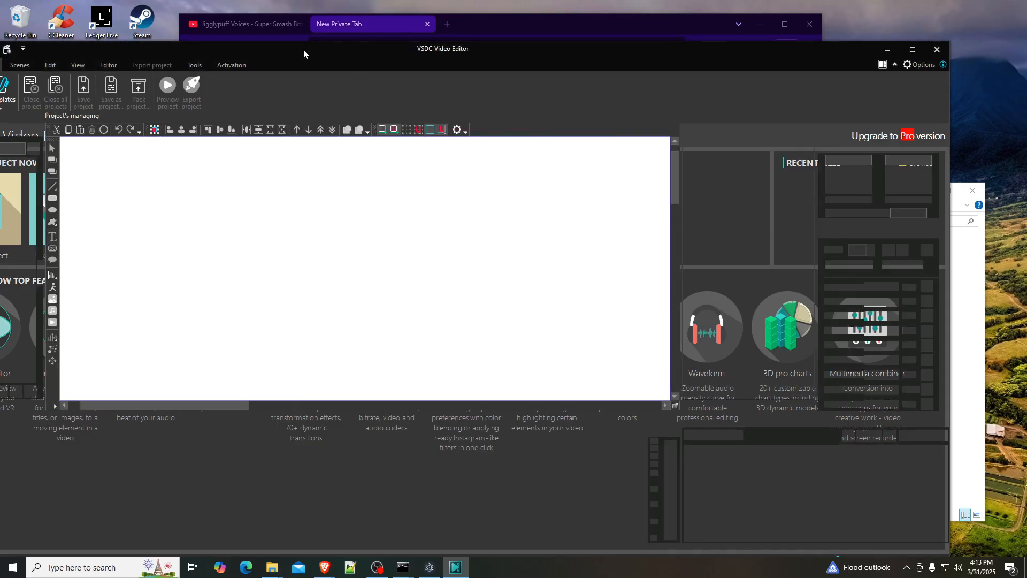
drag(304, 50, 397, 23)
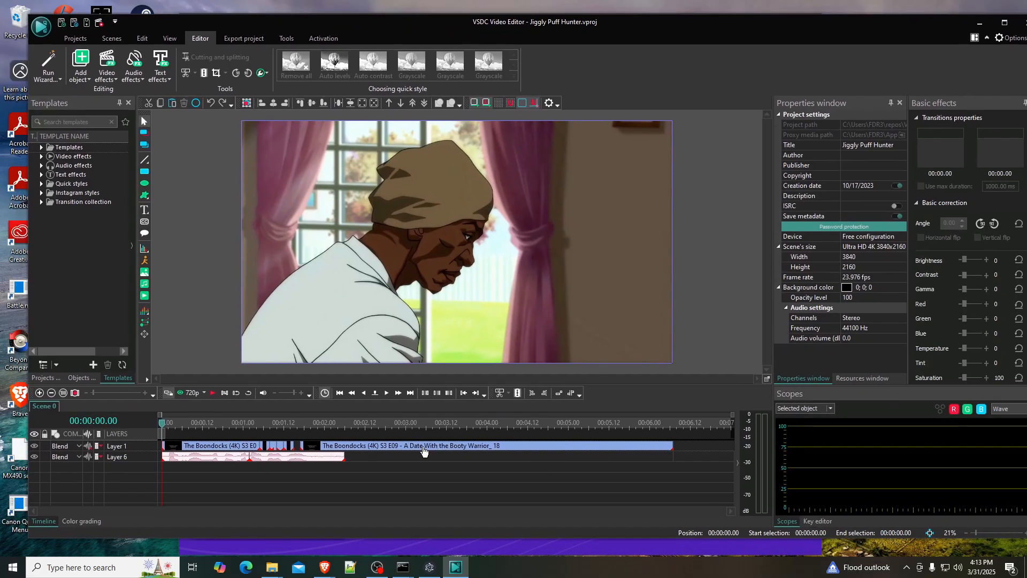
click(405, 450)
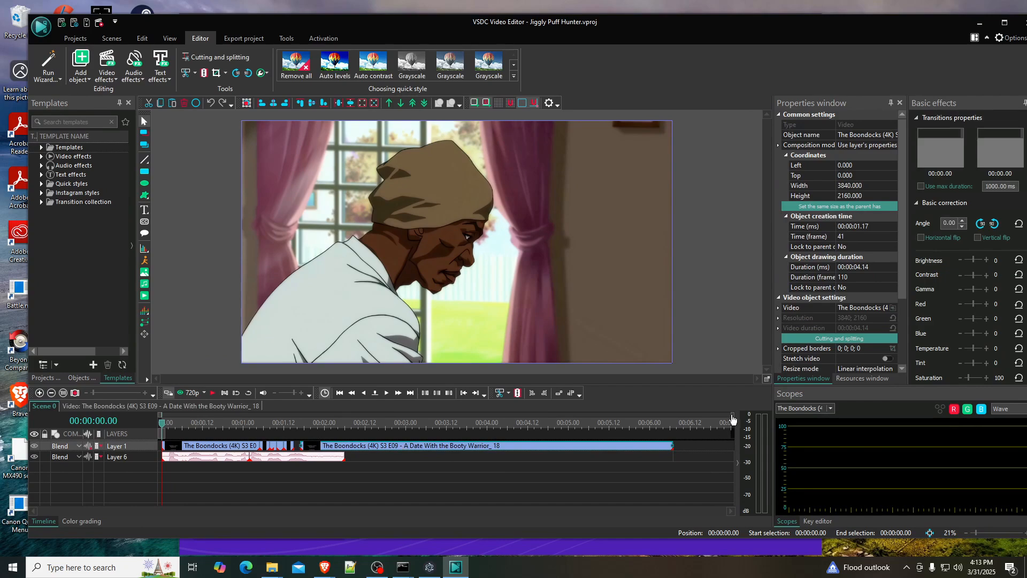
drag(732, 415, 446, 423)
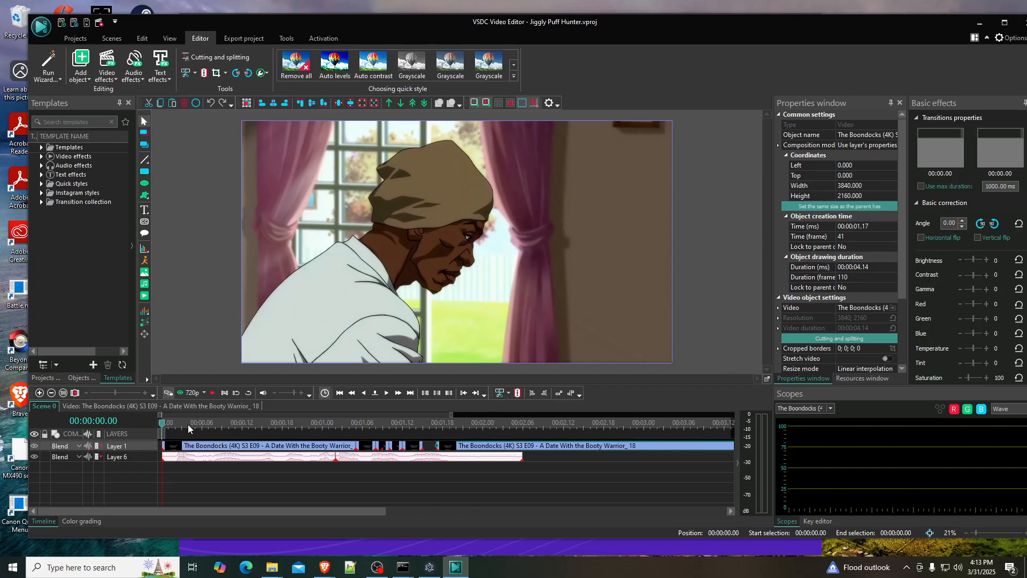
drag(161, 415, 231, 414)
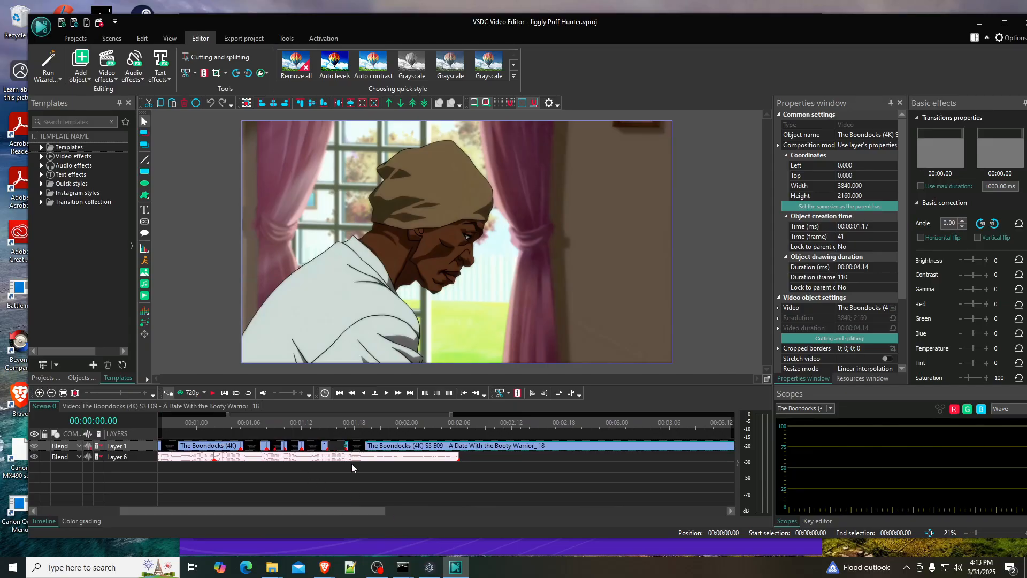
- Play the exported Jiggly Puff Hunter MP4 from the Videos folder in File Explorer and close the player
mouse_move(272, 566)
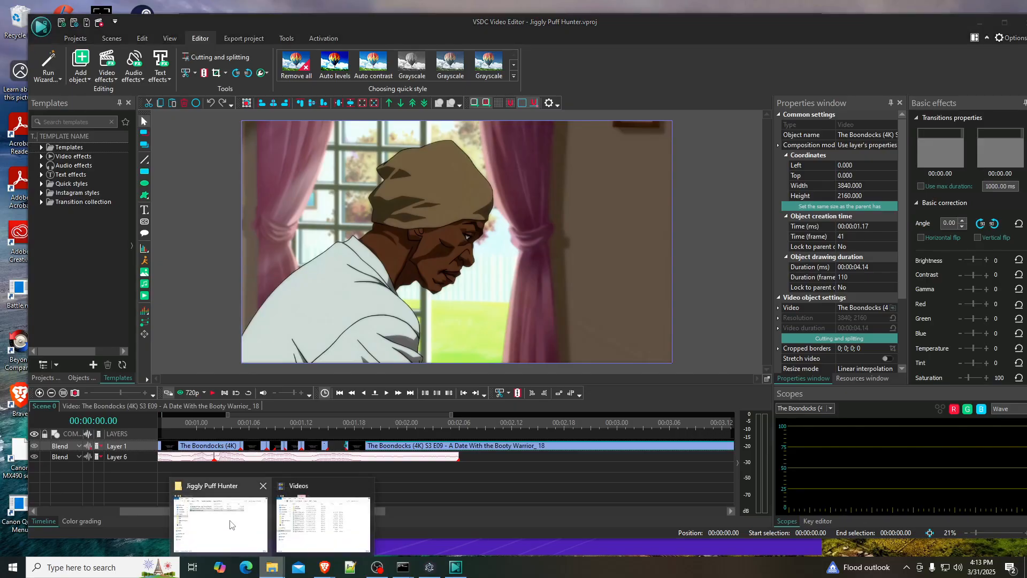
mouse_move(240, 523)
click(322, 524)
click(568, 399)
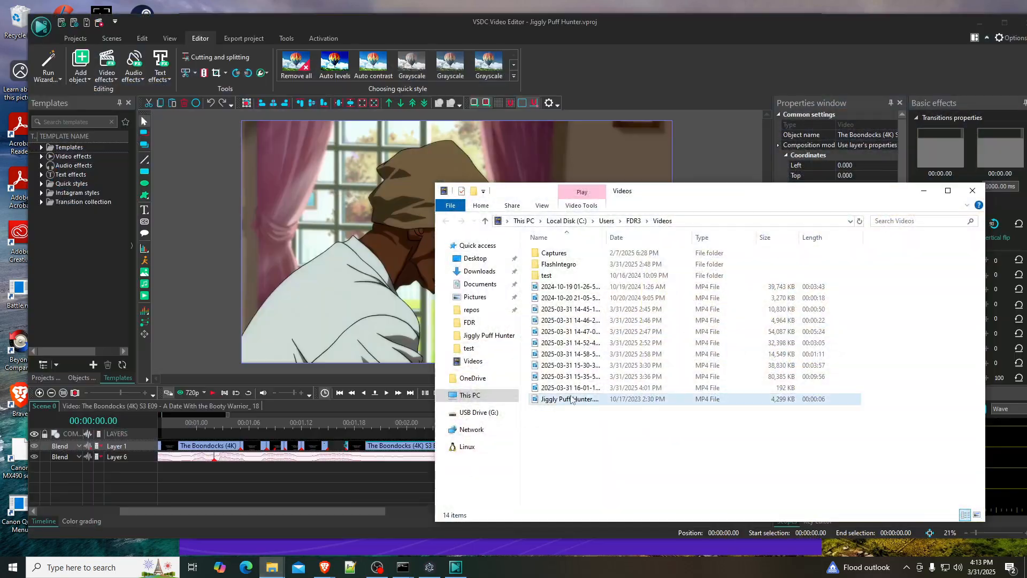
double_click(569, 399)
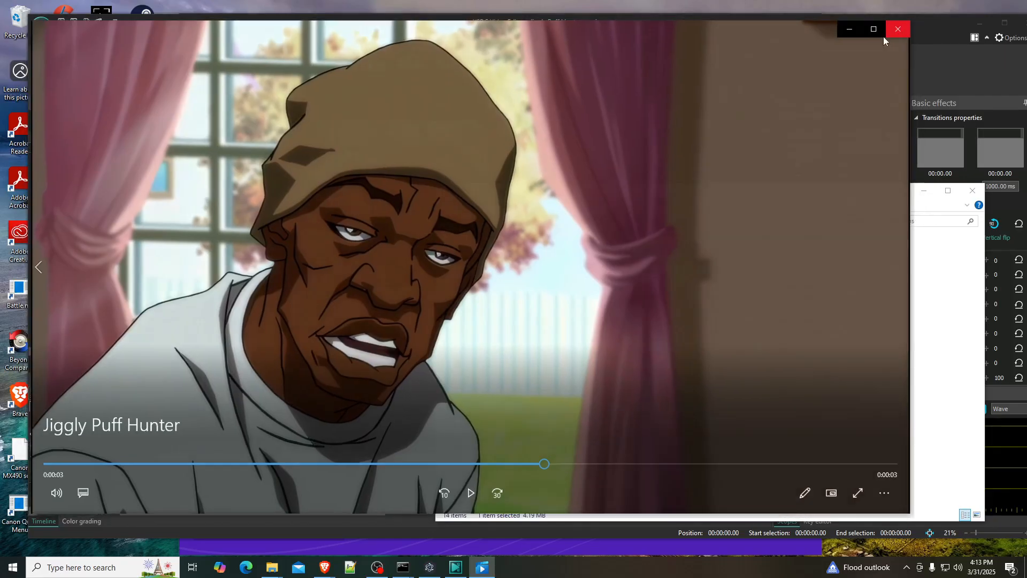
click(902, 27)
- Back in VSDC, inspect the frames between 00:00:01.12 and 00:00:01.17 around the gap in the Boondocks pieces
click(346, 483)
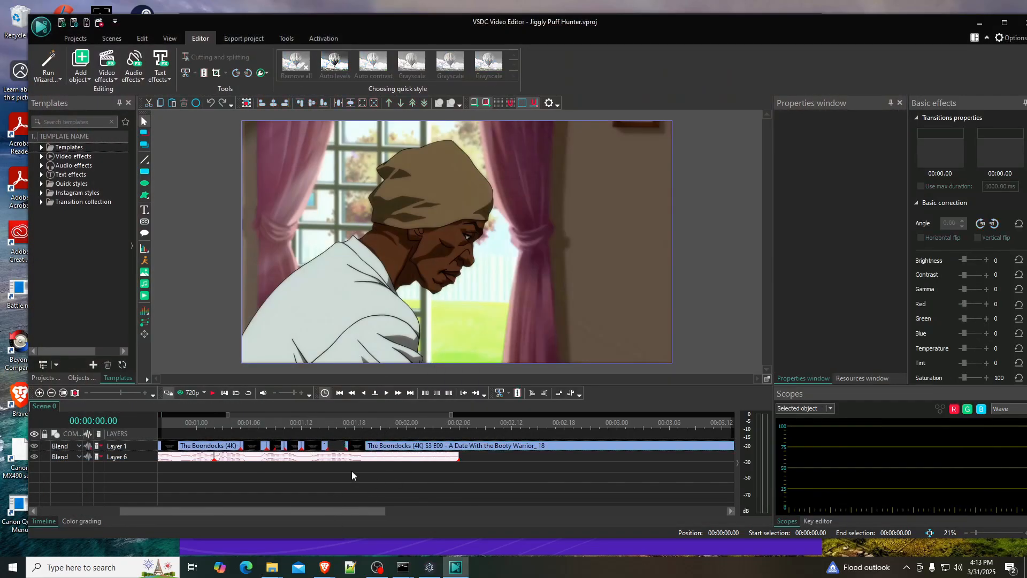
click(319, 417)
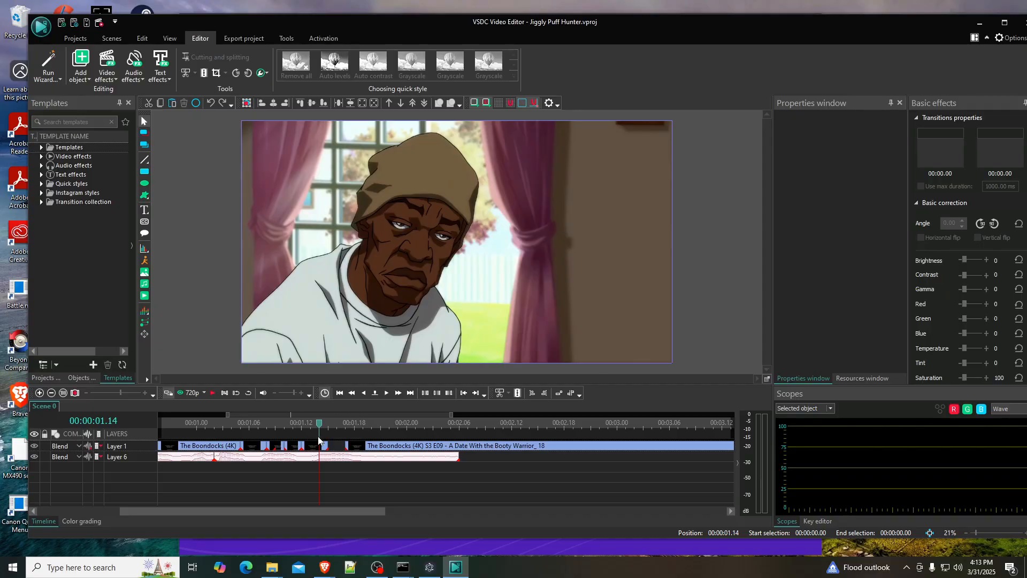
click(311, 424)
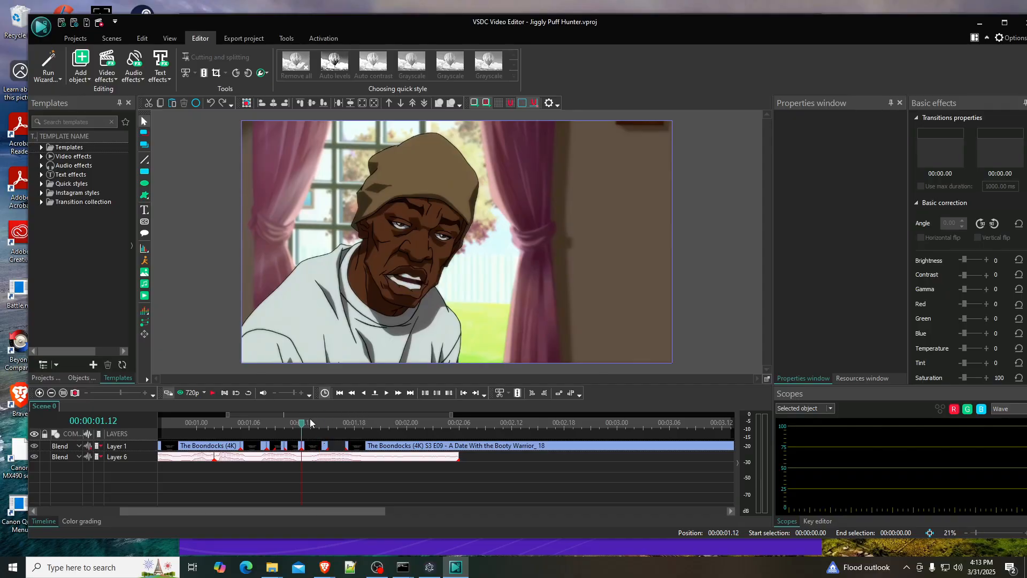
click(329, 424)
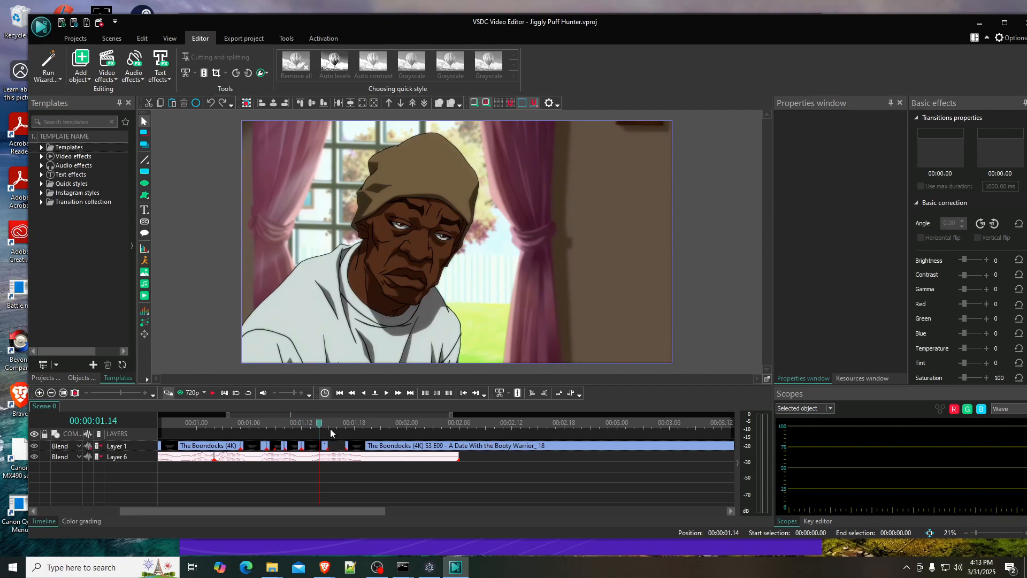
click(386, 394)
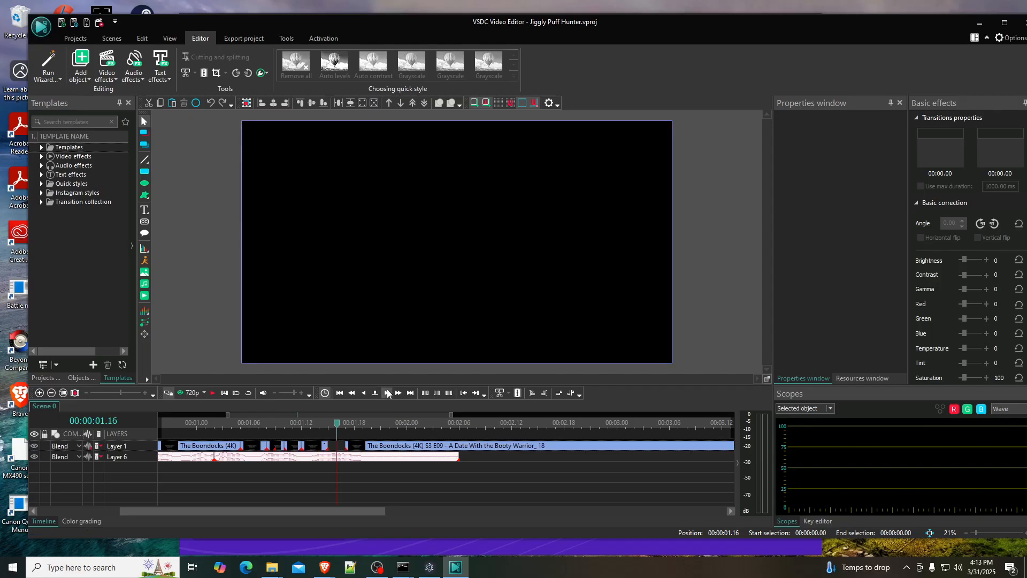
click(387, 394)
click(387, 394)
click(365, 396)
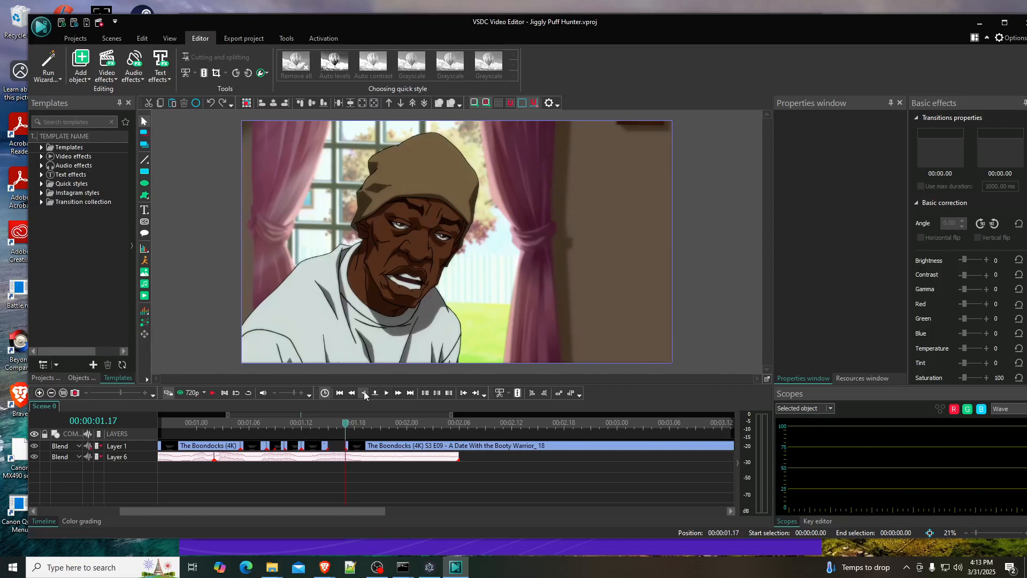
click(365, 395)
click(364, 395)
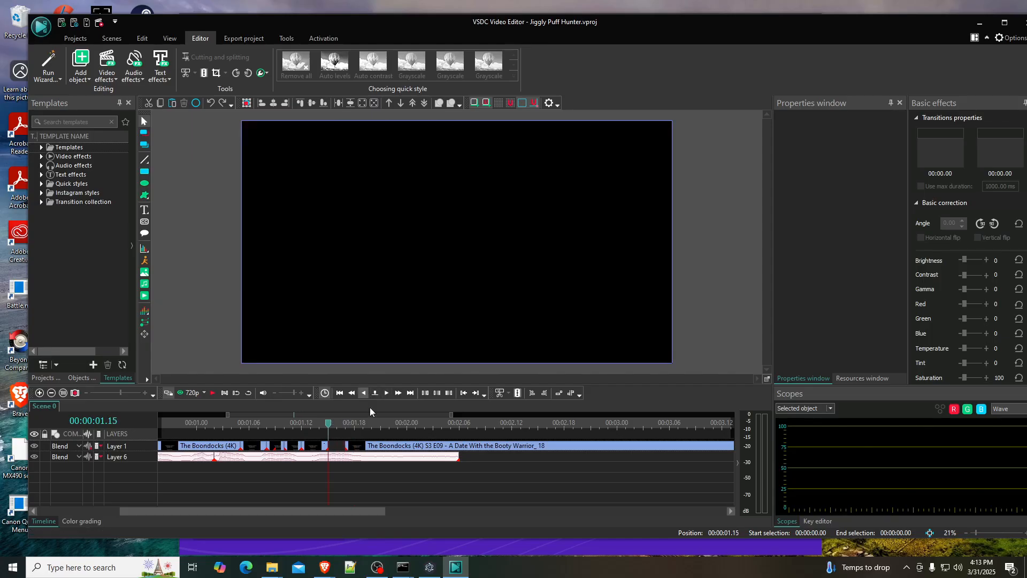
- Replay the exported Jiggly Puff Hunter MP4 from the Videos folder, close the player, and return to VSDC Video Editor
click(377, 567)
click(377, 567)
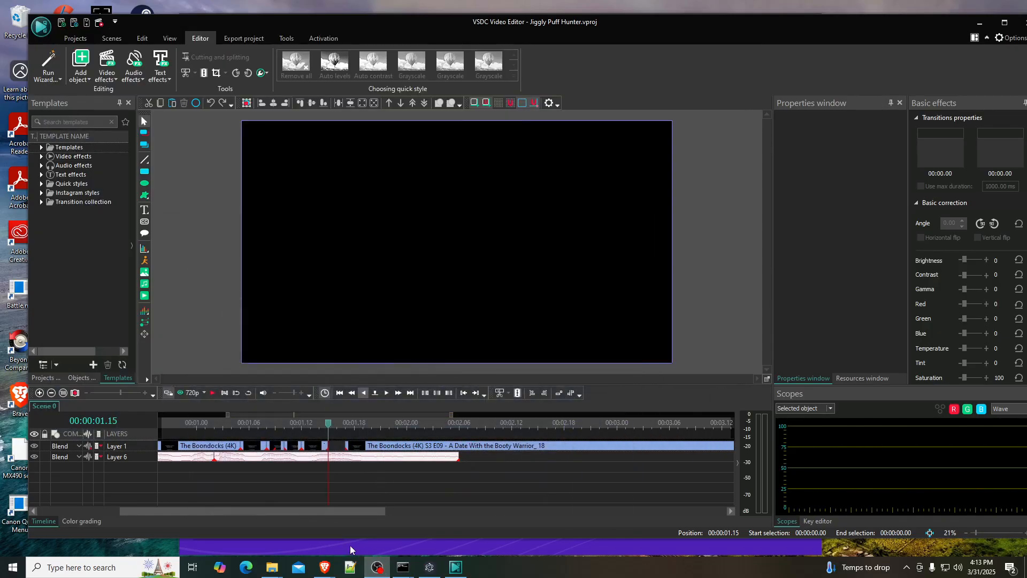
mouse_move(273, 568)
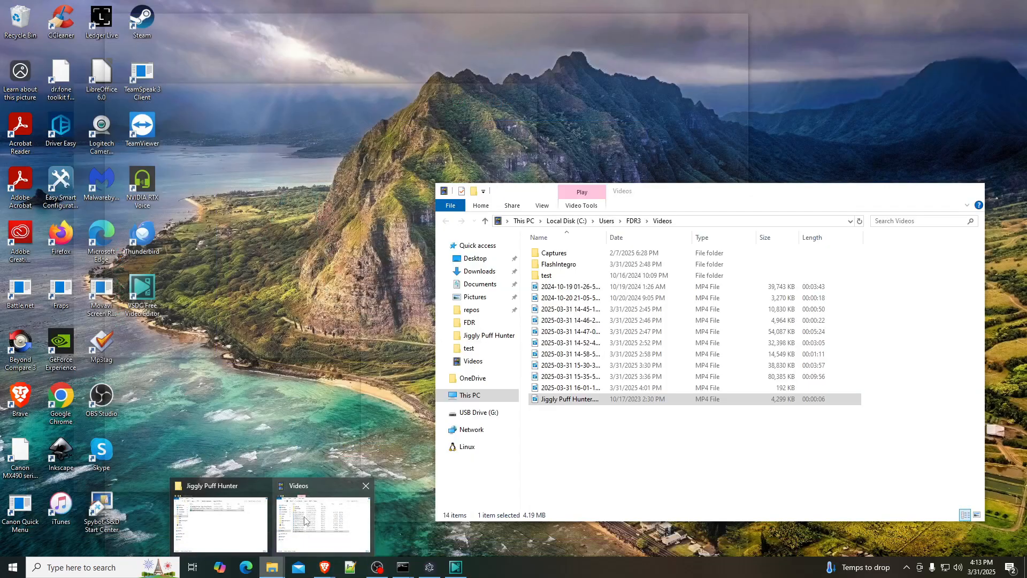
click(323, 524)
double_click(564, 400)
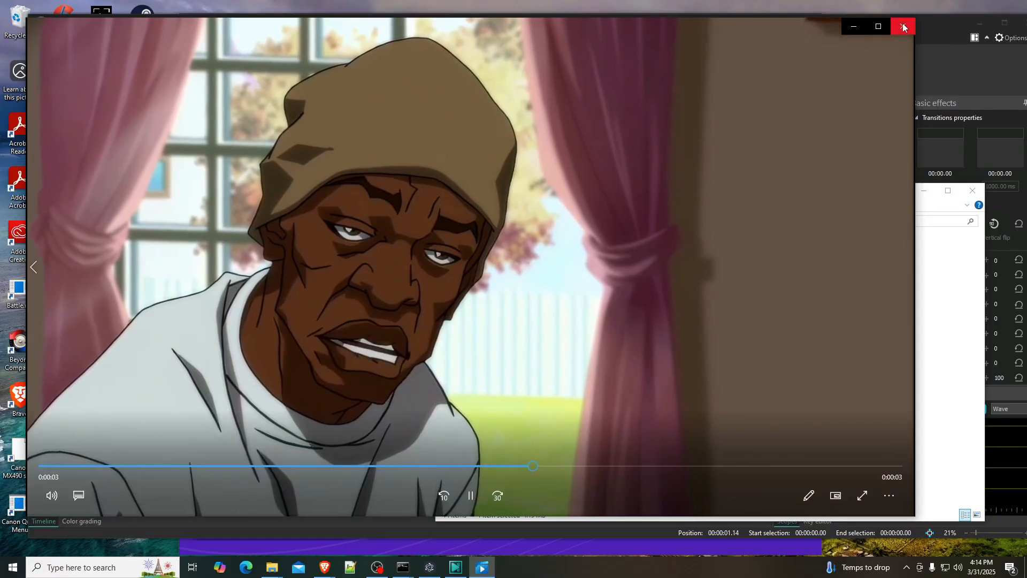
click(902, 26)
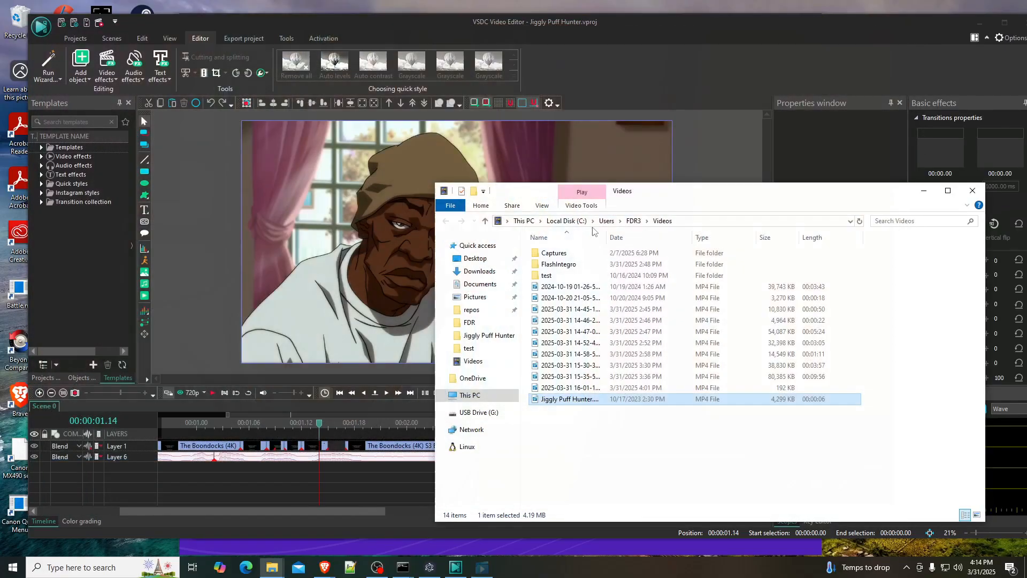
click(357, 480)
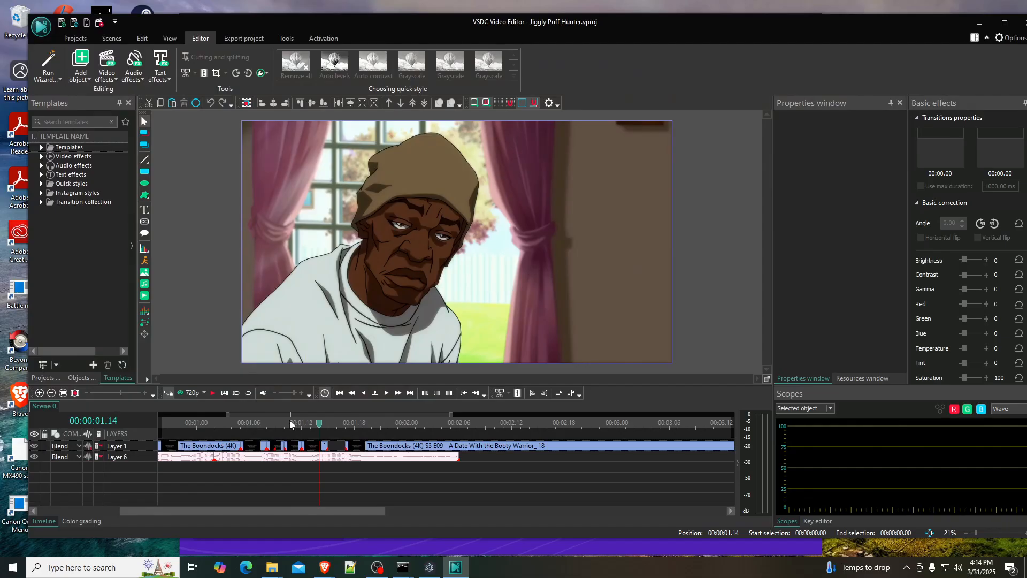
- Examine the mouth positions between 00:00:01.11 and 00:00:01.13, around the short Boondocks piece starting at 00:00:01.12
click(283, 425)
click(386, 394)
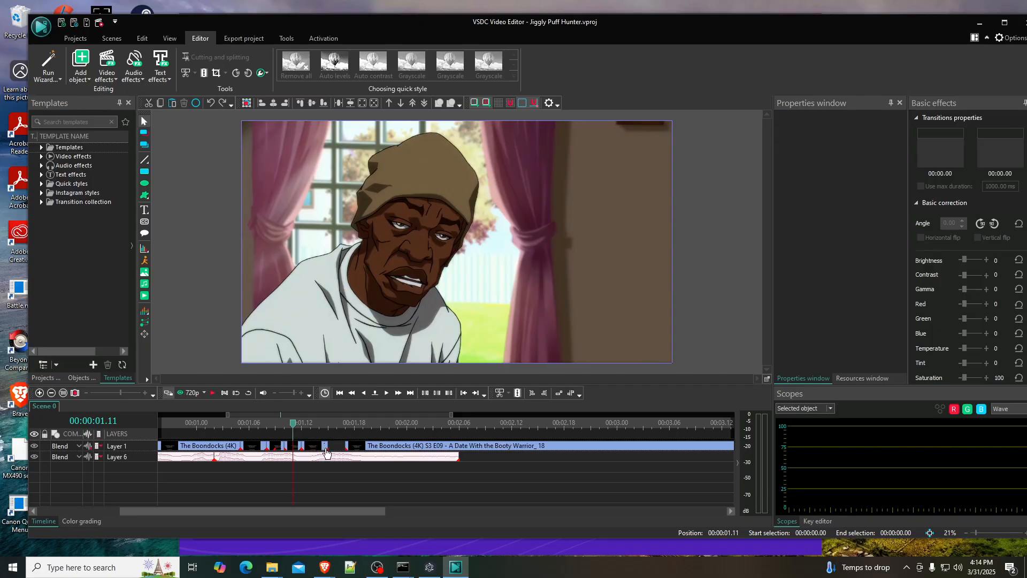
click(316, 447)
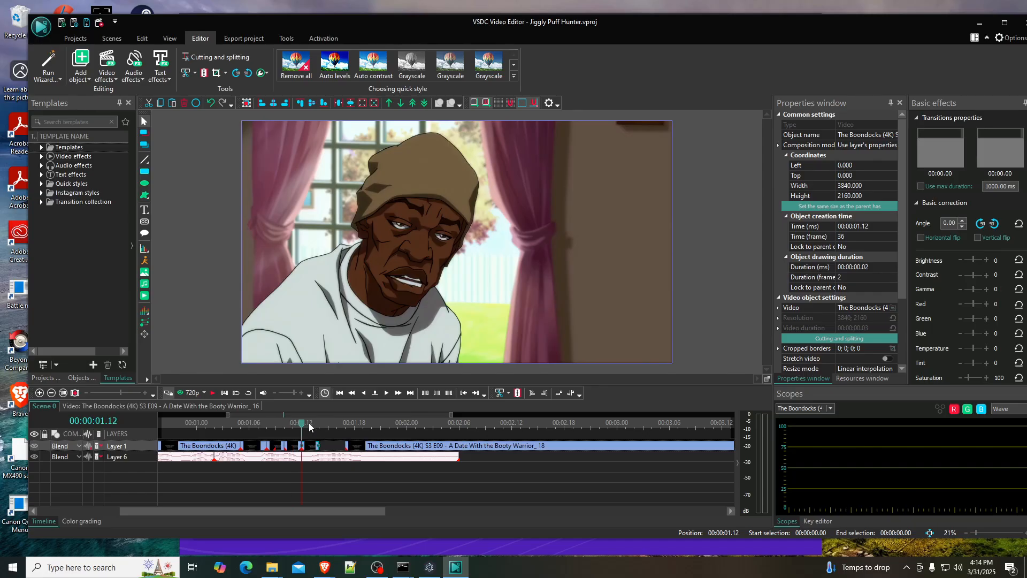
click(312, 426)
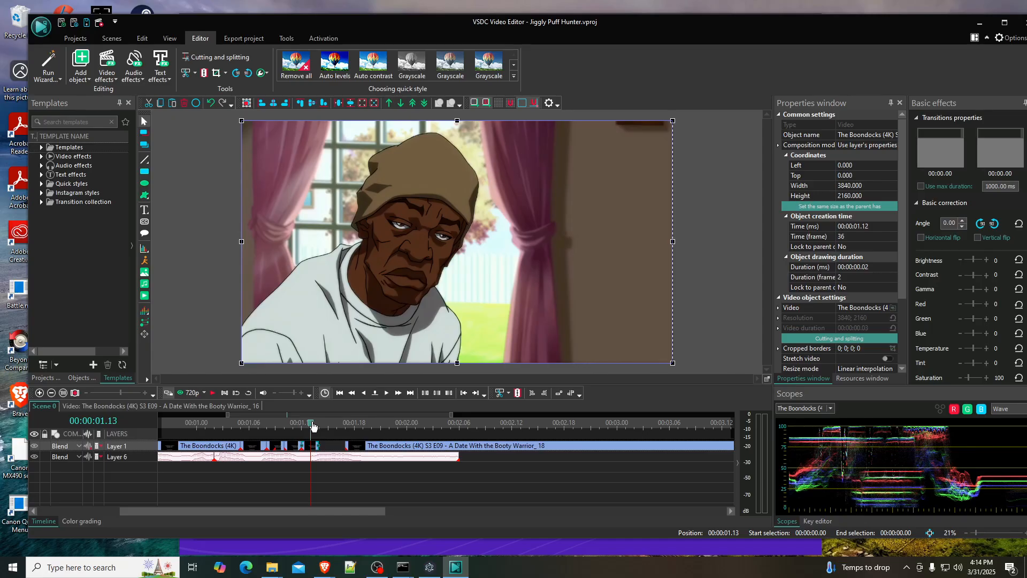
click(296, 425)
click(301, 470)
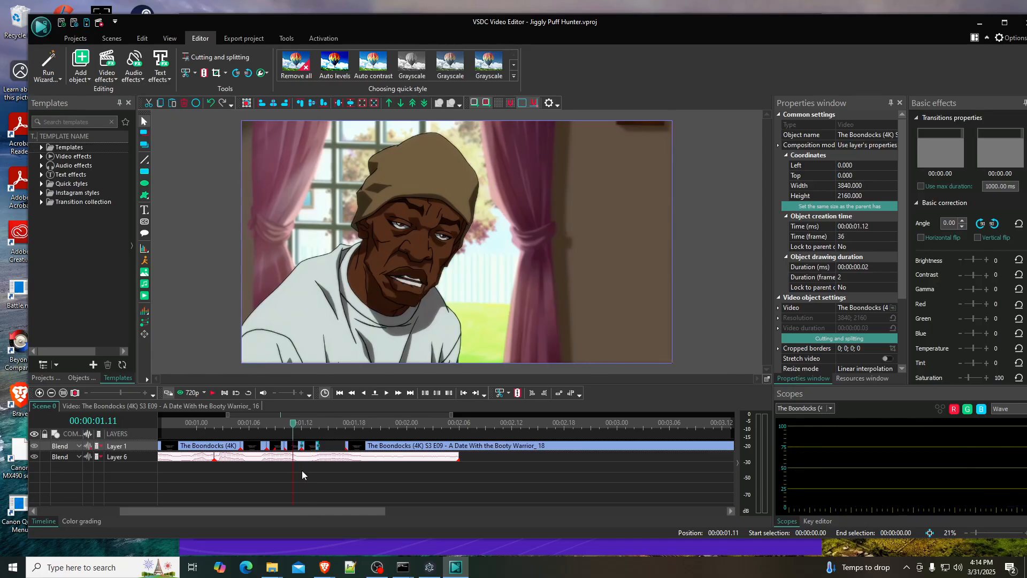
- Check the mouth frames from 00:00:01.17 to 00:00:02.00 and split the long Boondocks clip at 00:00:01.23
click(349, 426)
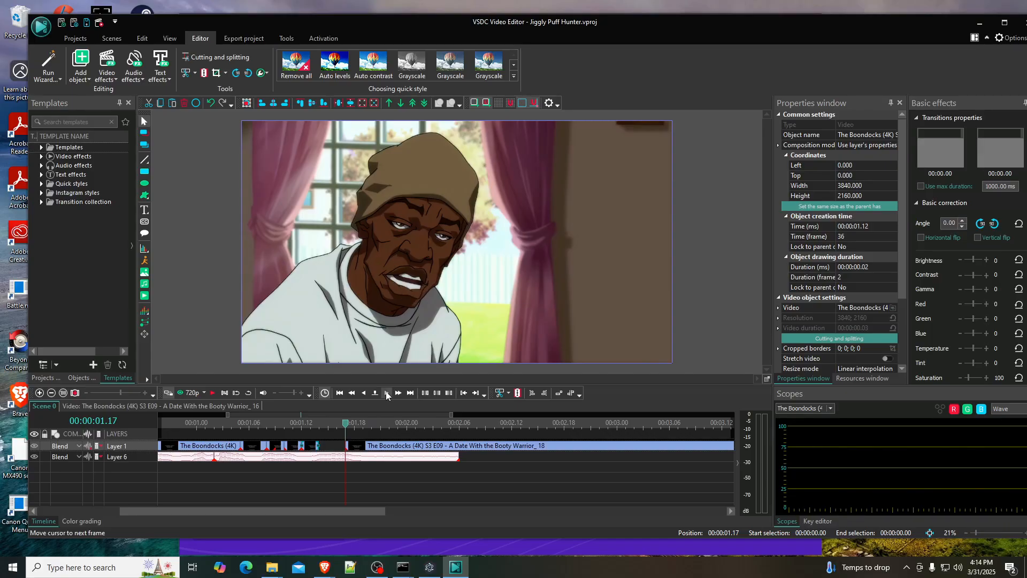
click(387, 393)
click(387, 394)
click(388, 394)
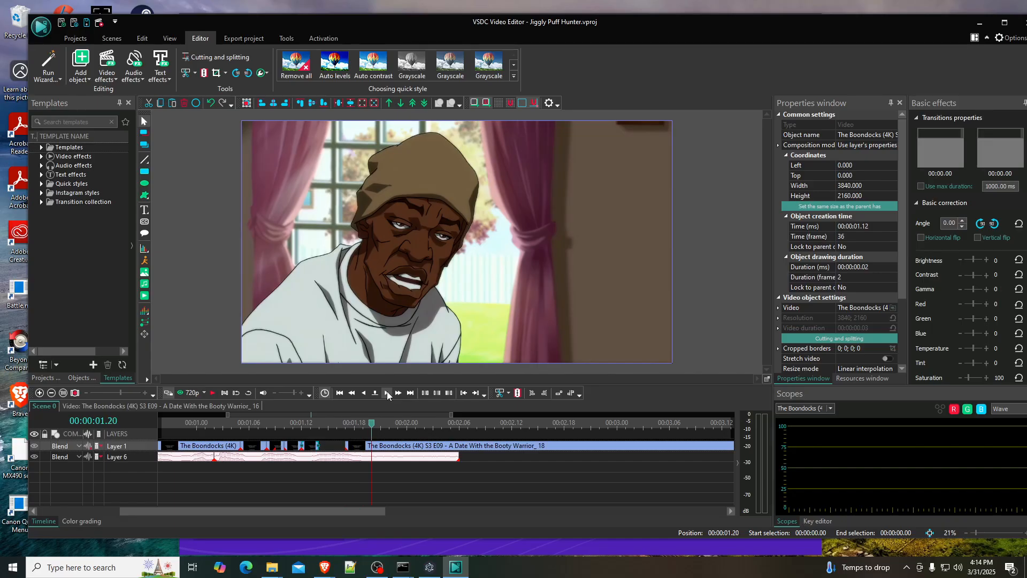
click(387, 394)
click(387, 393)
click(387, 394)
click(387, 393)
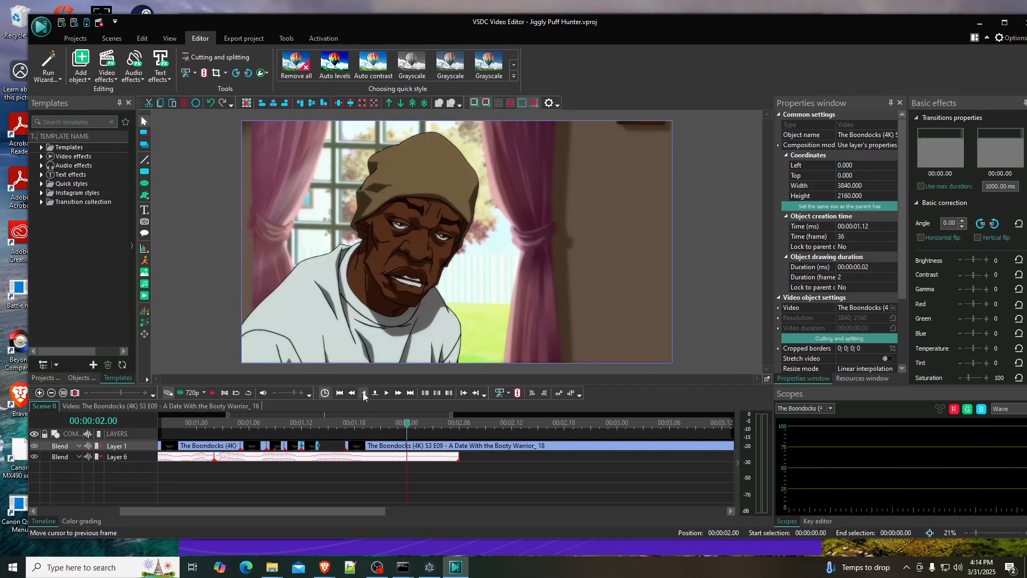
click(363, 394)
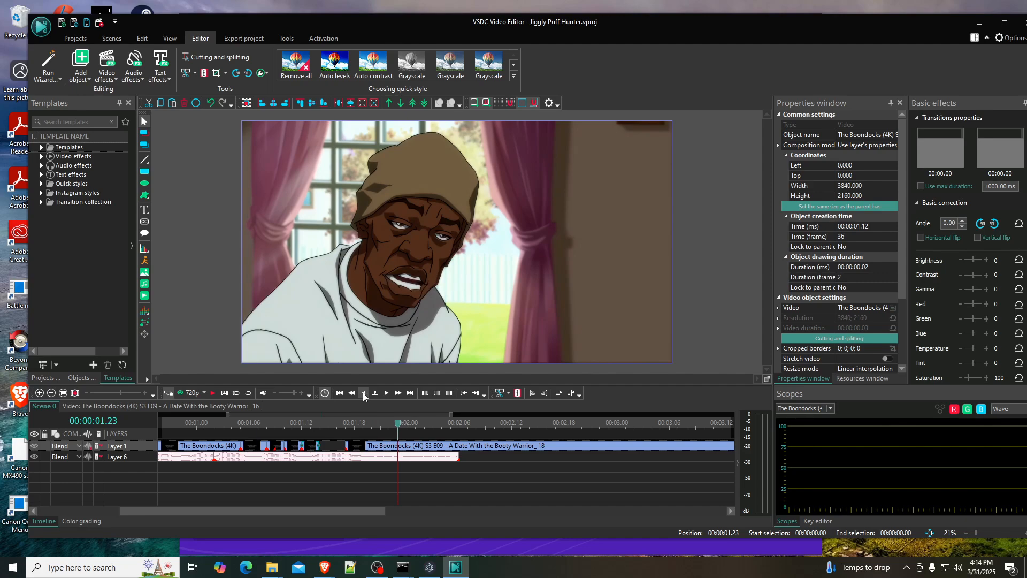
click(363, 395)
click(363, 394)
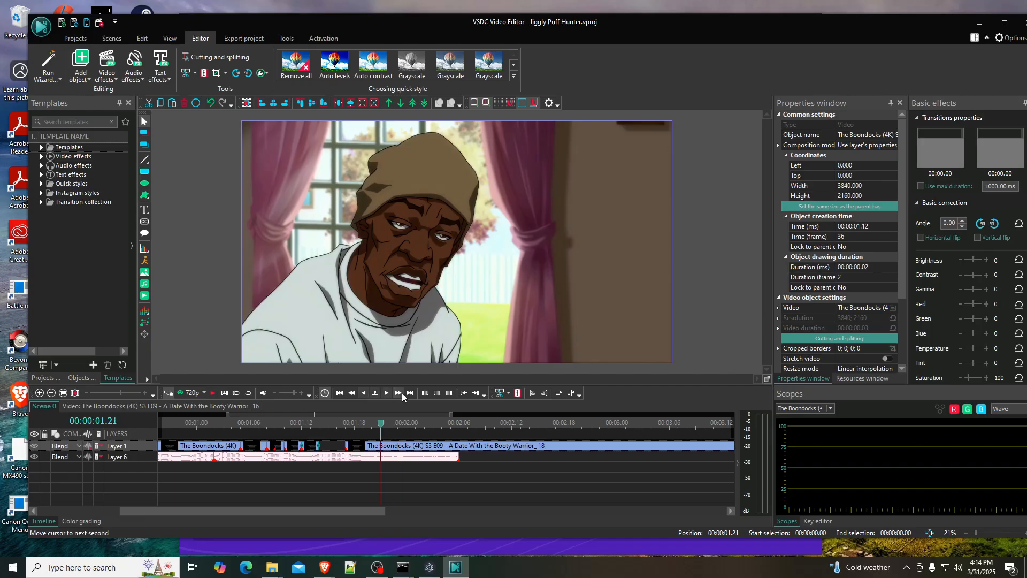
click(387, 391)
click(387, 392)
click(388, 392)
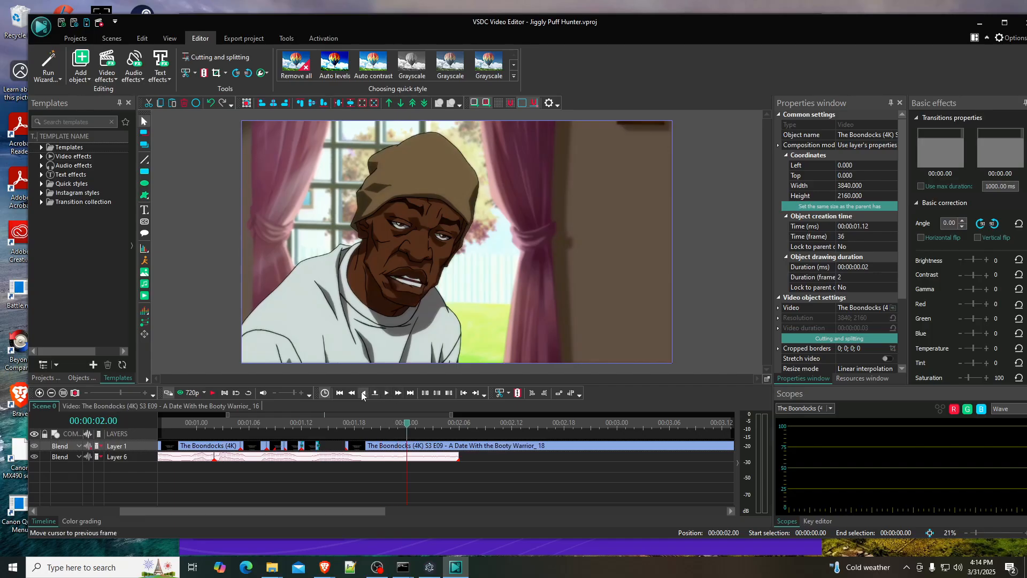
click(363, 394)
- Close the gap by moving the newly cut short piece to 00:00:01.14, and shift the remaining long clip further along the timeline
click(372, 446)
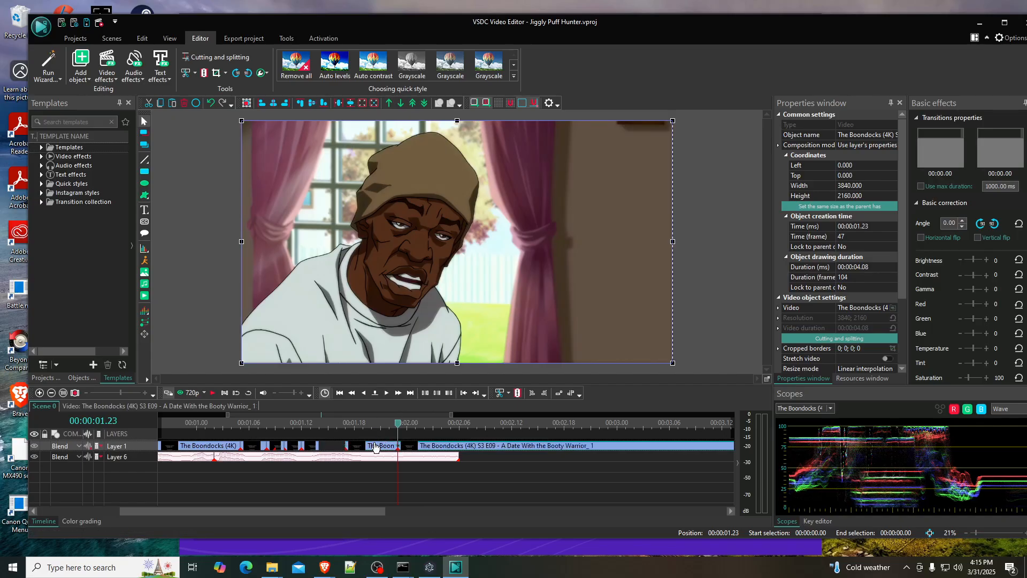
mouse_move(370, 448)
mouse_down()
mouse_move(342, 448)
mouse_move(363, 447)
mouse_up()
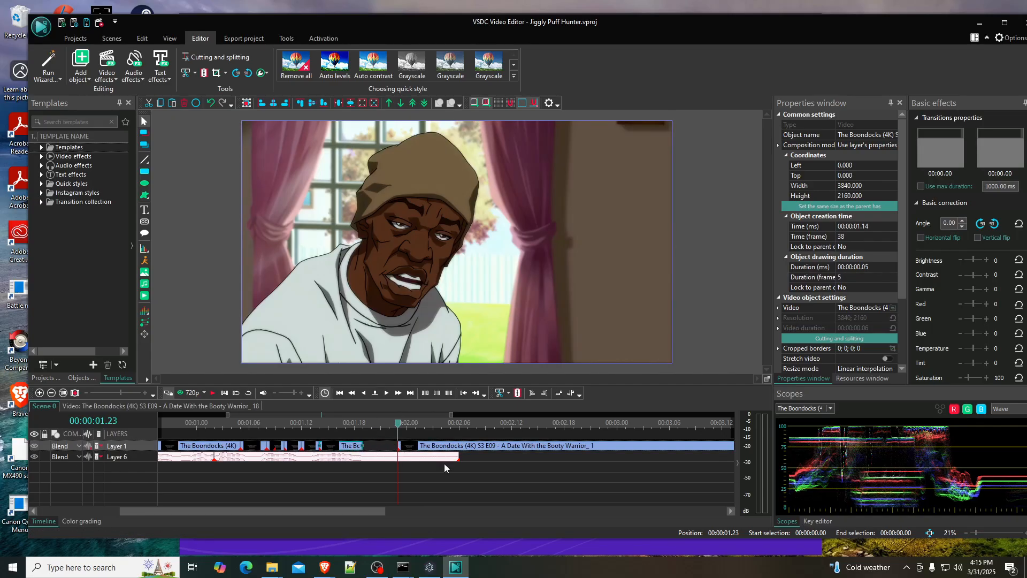
drag(428, 449, 463, 448)
- Split the Jigglypuff audio on Layer 6 at 00:00:02.01 and delete its trailing part
click(414, 457)
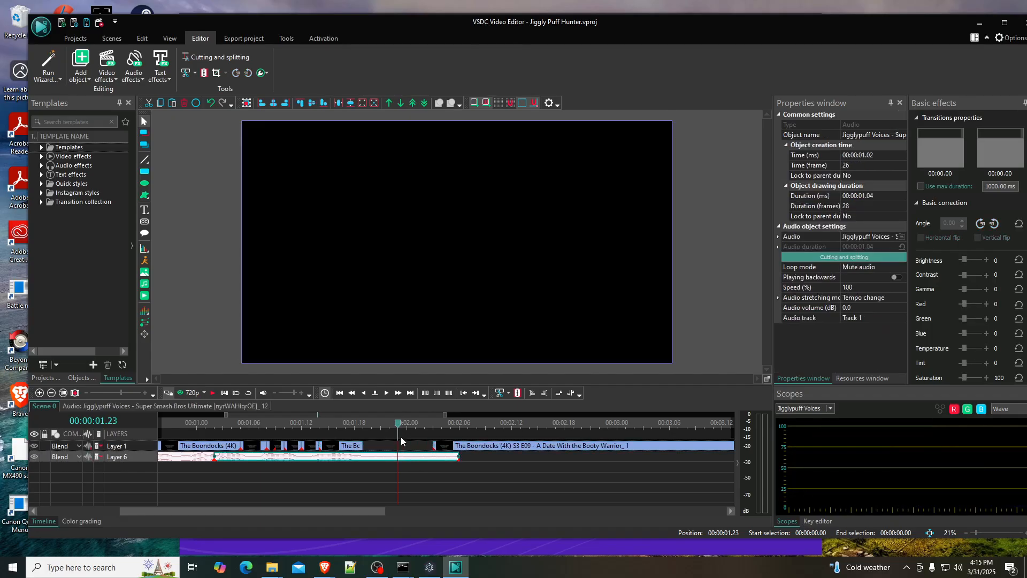
drag(397, 424, 426, 426)
click(517, 392)
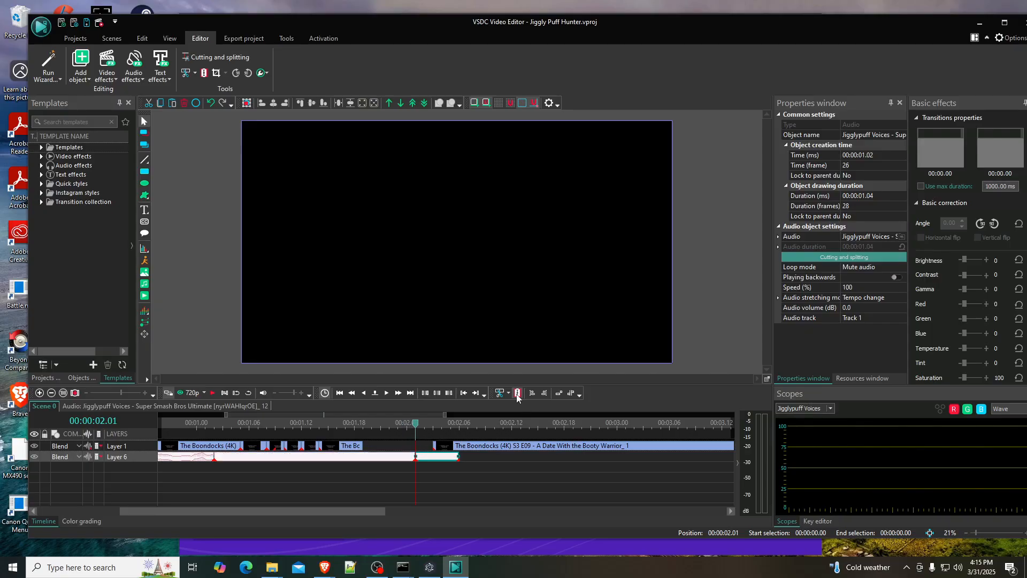
key(Delete)
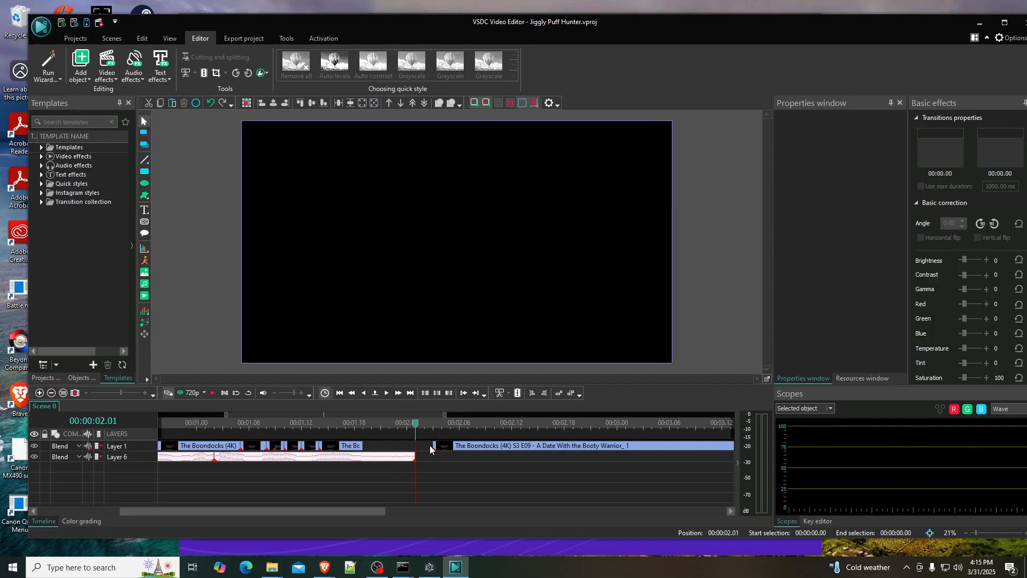
- Move the remaining long Boondocks clip to start at 00:00:02.01, where the audio ends, and preview the scene
drag(448, 448, 431, 448)
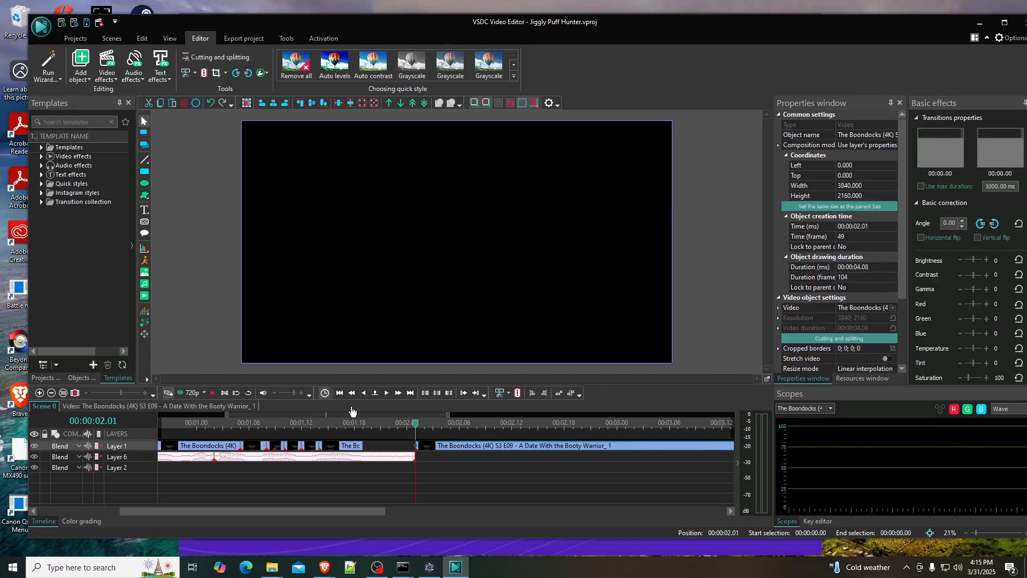
click(213, 392)
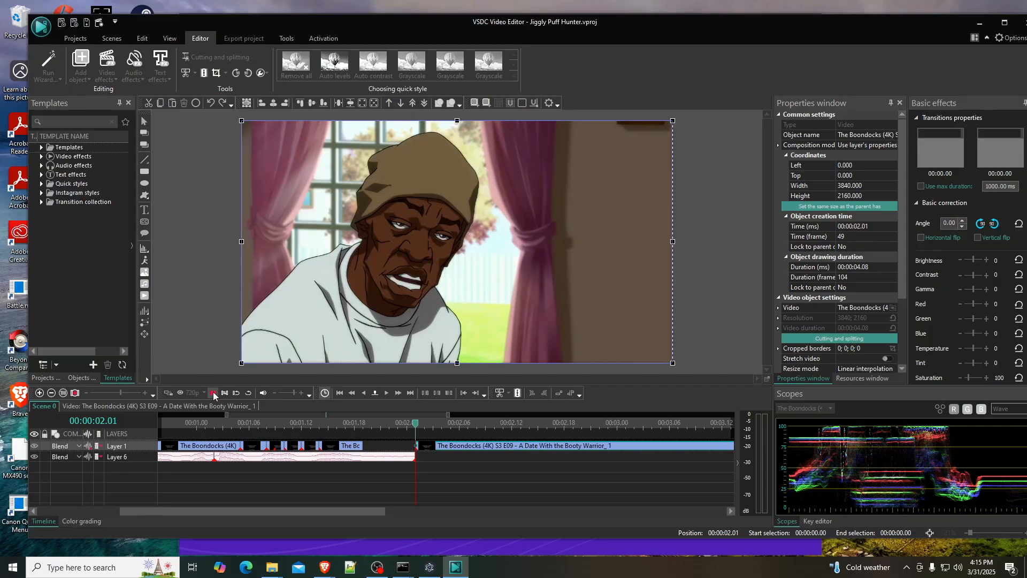
click(415, 423)
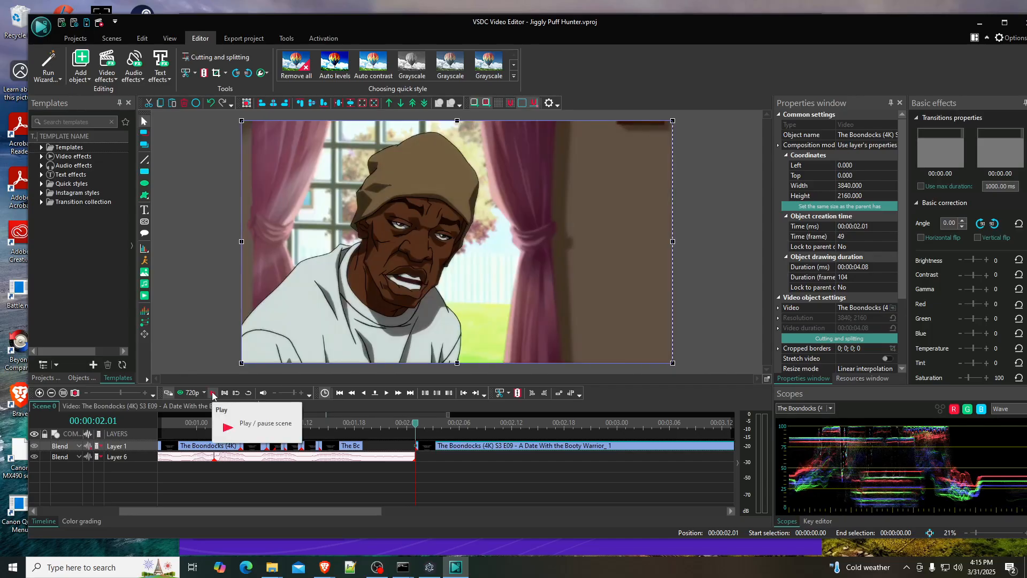
- Find the closed-mouth frame in the remaining Boondocks clip and split the clip at 00:00:02.09
click(387, 393)
click(387, 393)
click(387, 393)
click(388, 393)
click(387, 393)
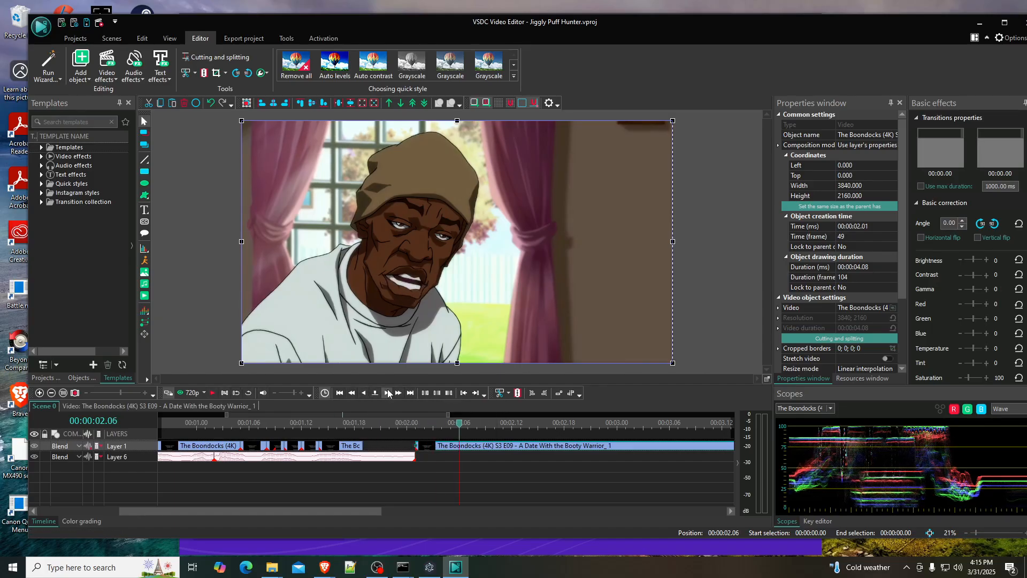
click(387, 393)
click(387, 394)
click(387, 393)
click(387, 393)
click(364, 393)
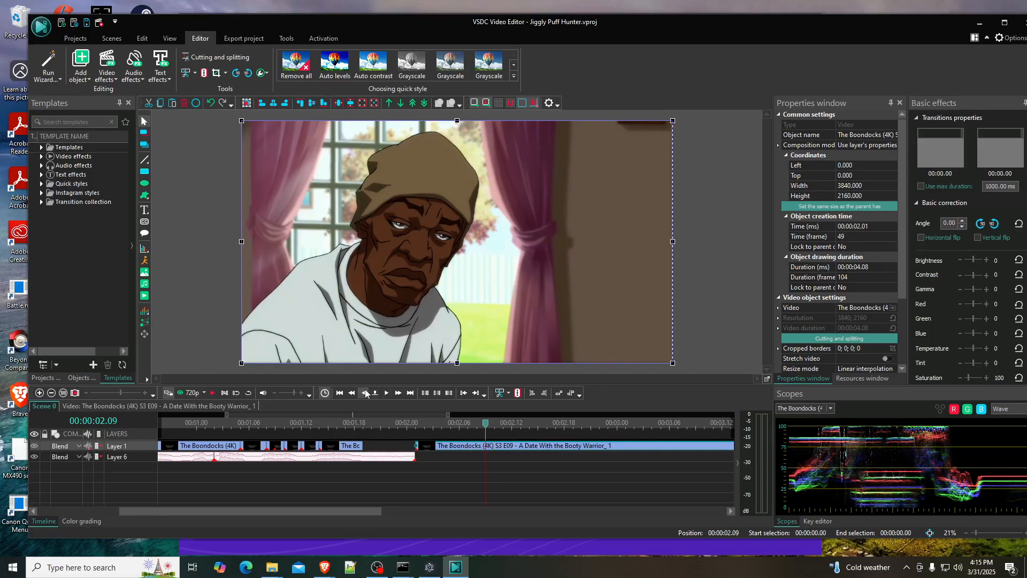
click(363, 393)
click(387, 392)
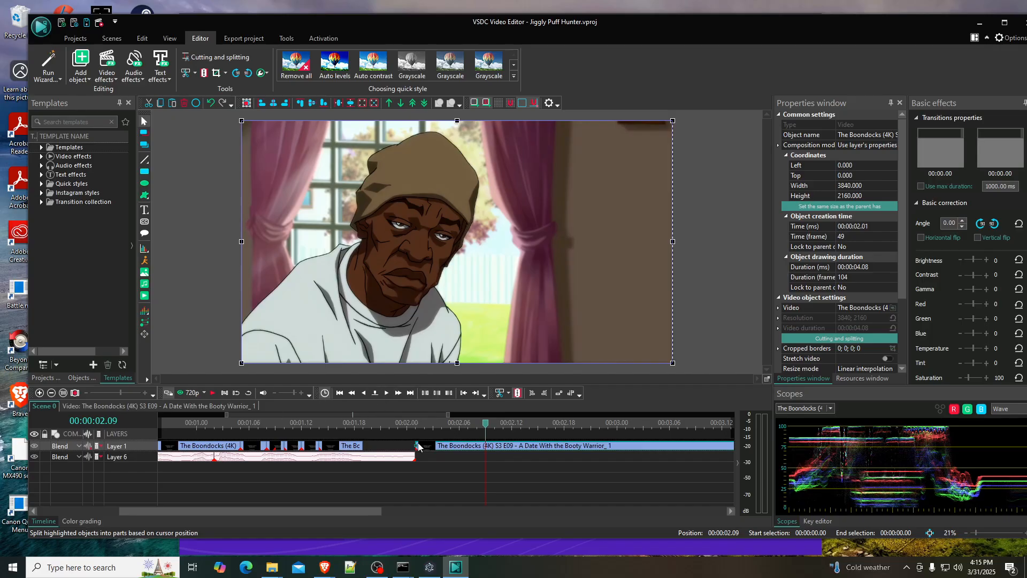
- Split the Boondocks clip at 00:00:02.10 and use the isolated closed-mouth frame to fill the gap from 00:00:01.19 for 6 frames
click(377, 393)
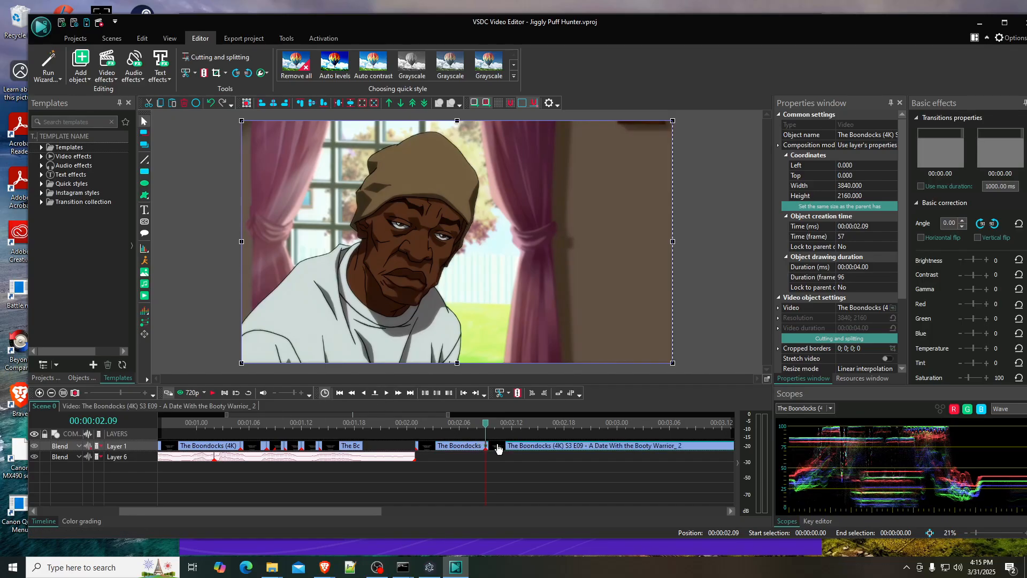
click(383, 392)
click(383, 392)
click(366, 394)
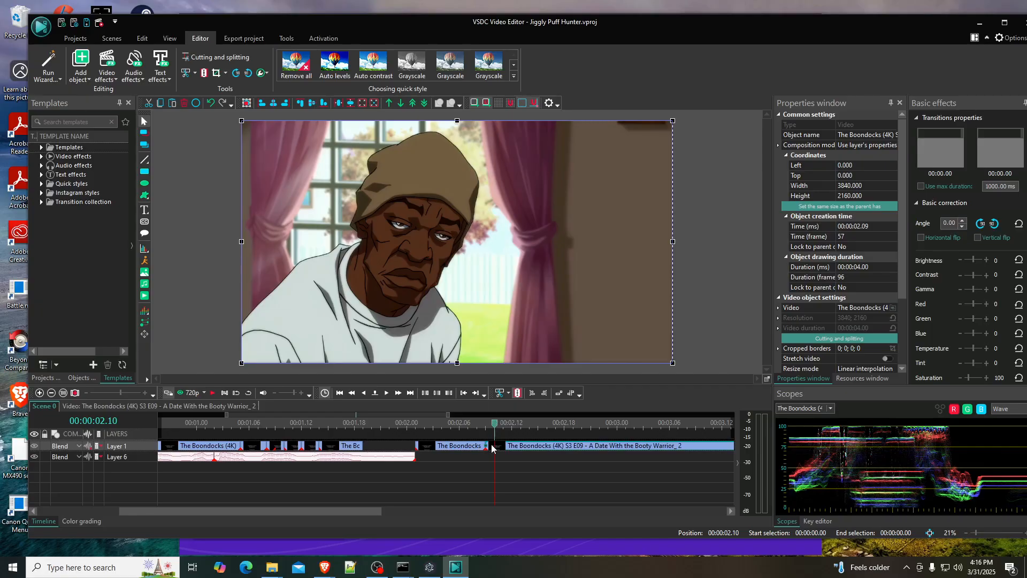
key(ctrl+k)
drag(488, 452, 419, 449)
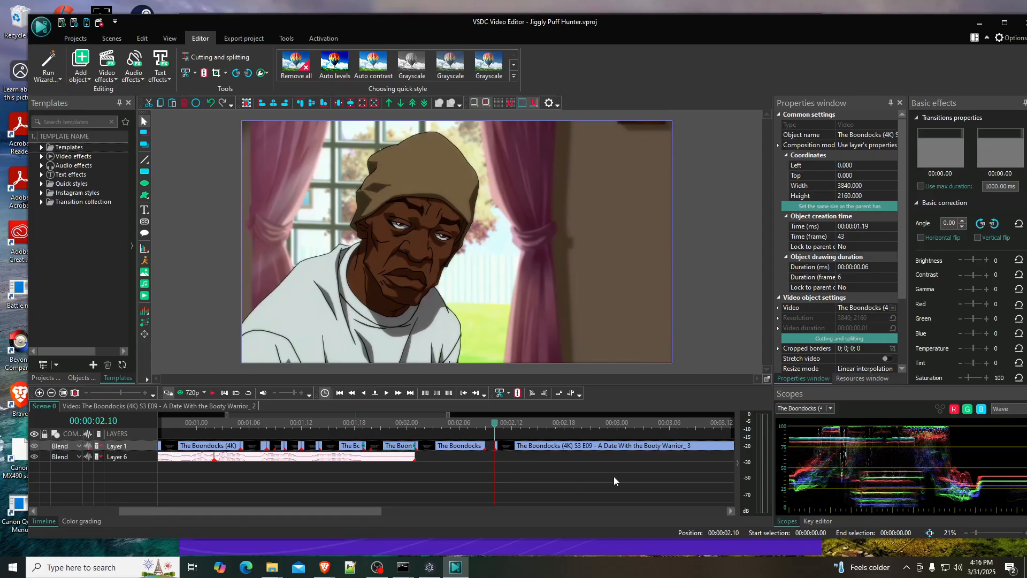
- Delete the leftover Boondocks clips on Layer 1 beyond the end of the audio at 00:00:02.01
drag(602, 471, 473, 448)
key(Delete)
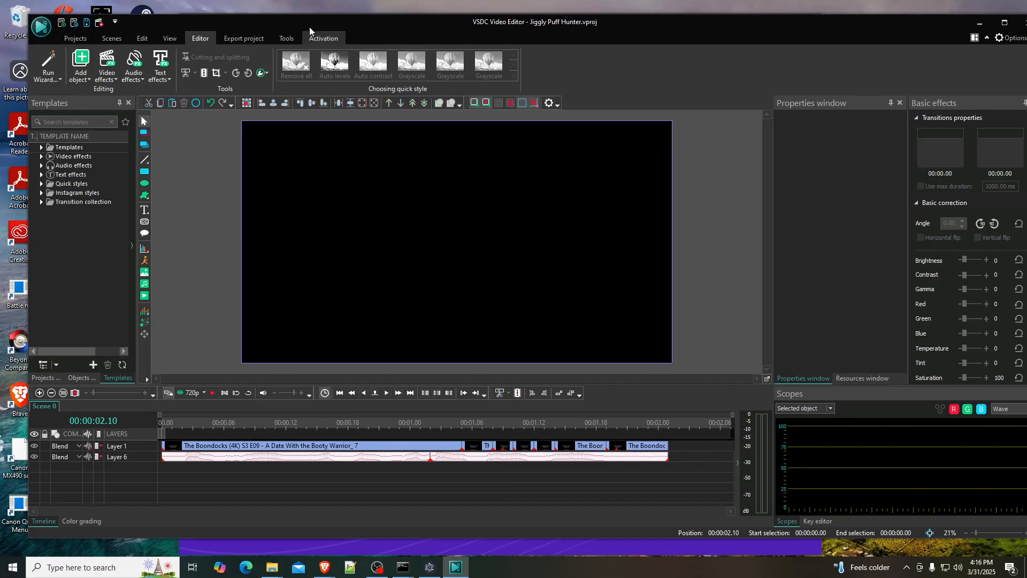
- Export the project to MP4 with the H.264 Ultra Quality profile, saving the unsaved project changes first
click(246, 36)
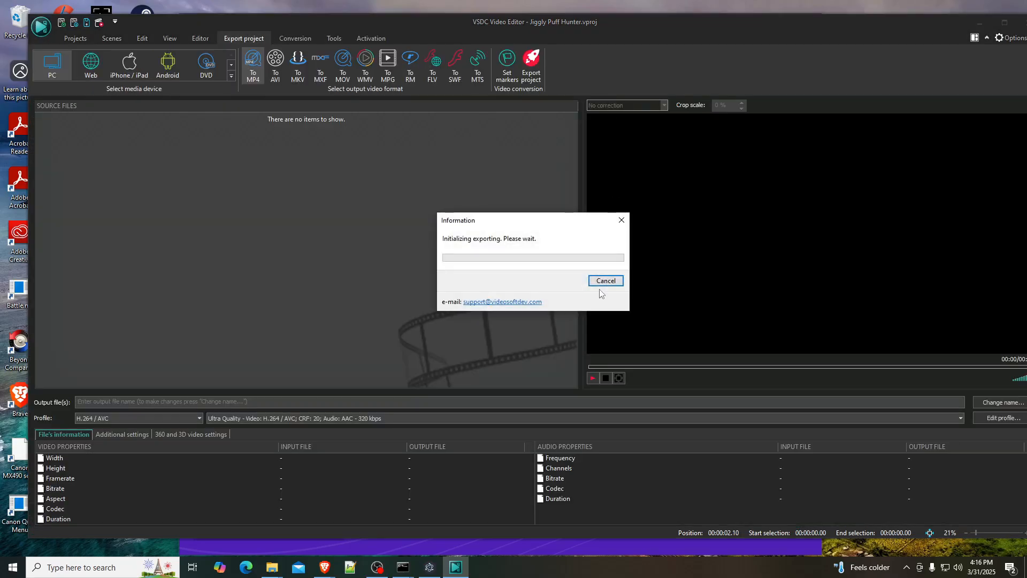
click(531, 60)
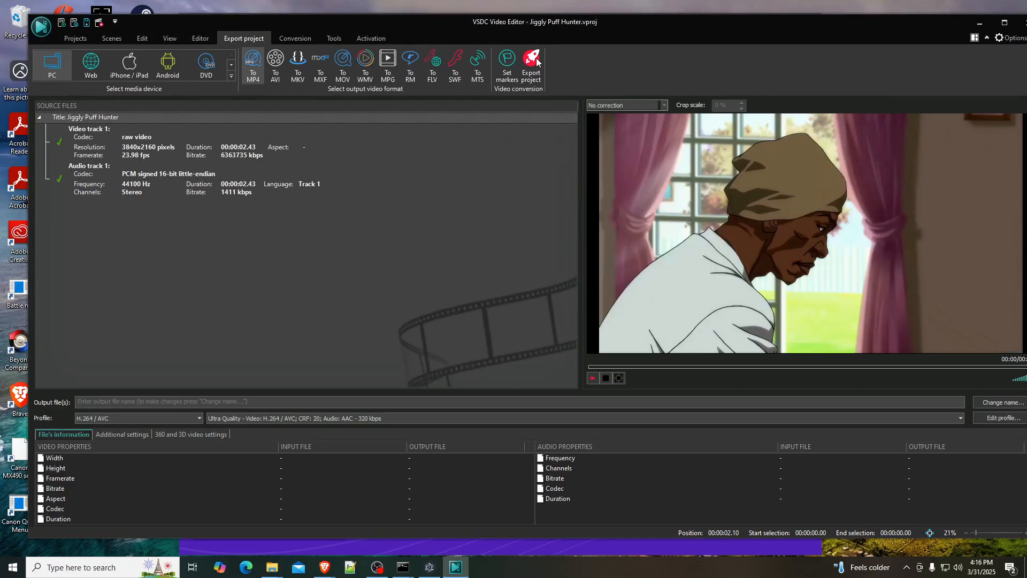
click(578, 409)
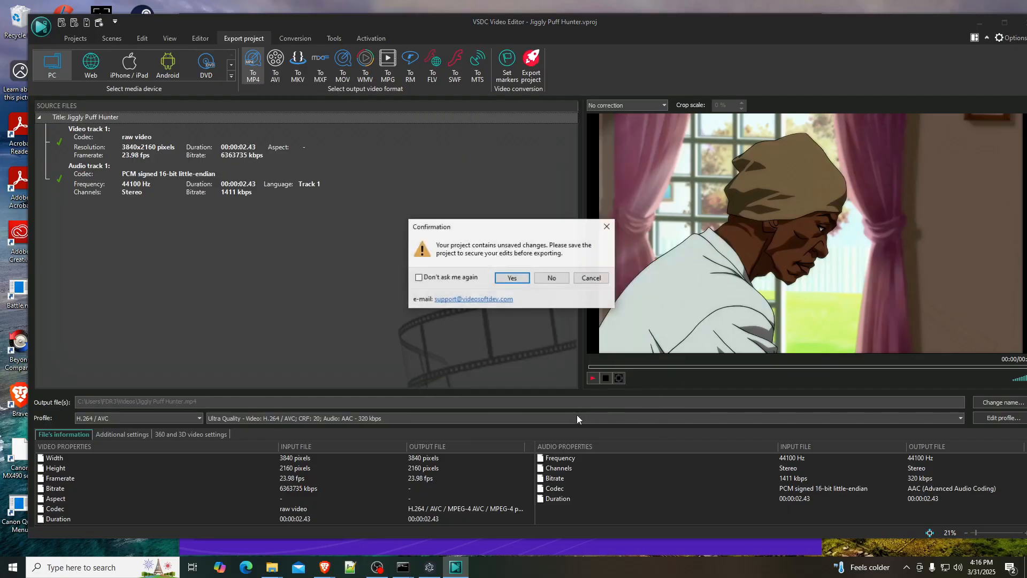
click(503, 278)
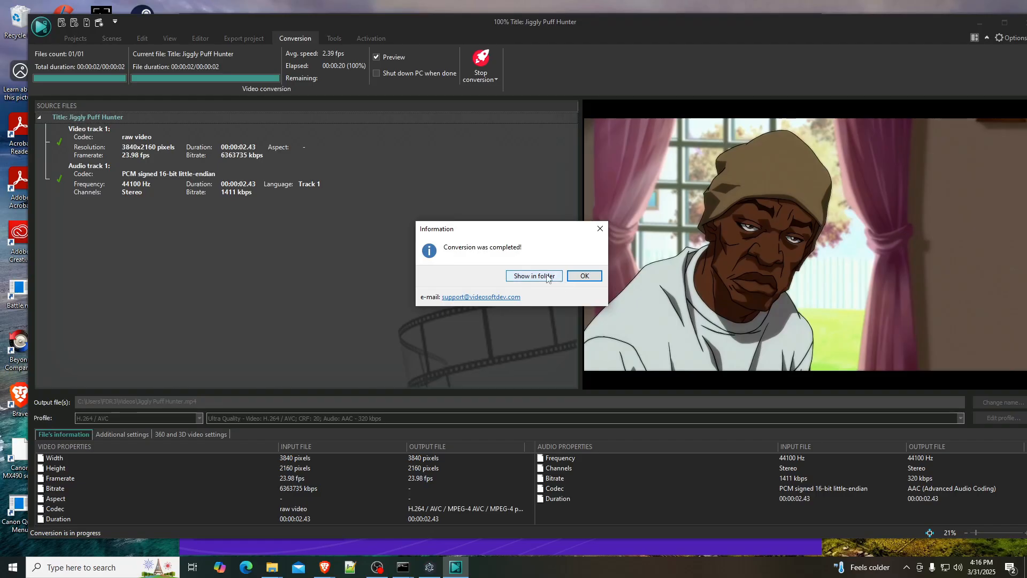
click(584, 276)
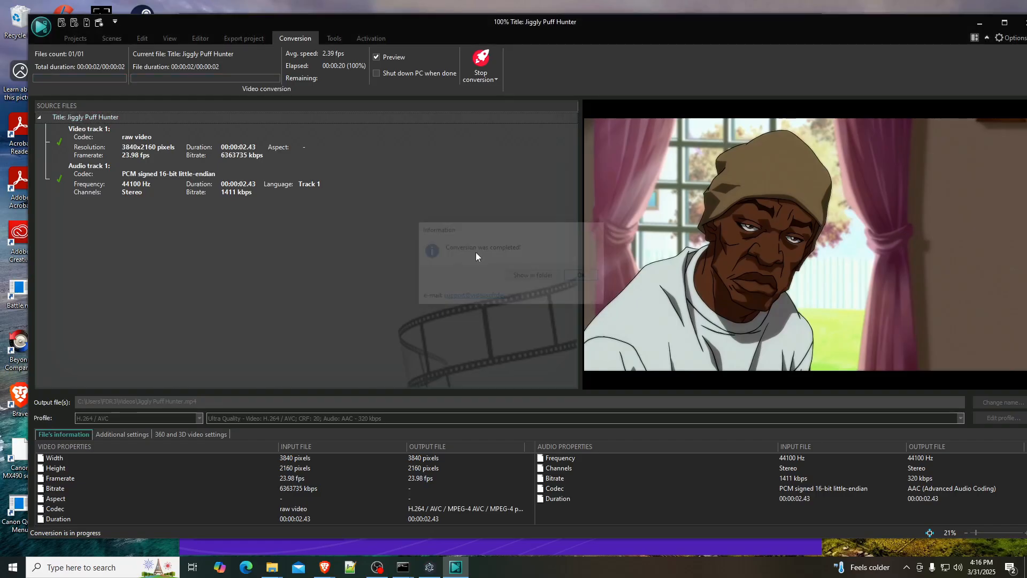
right_click(88, 170)
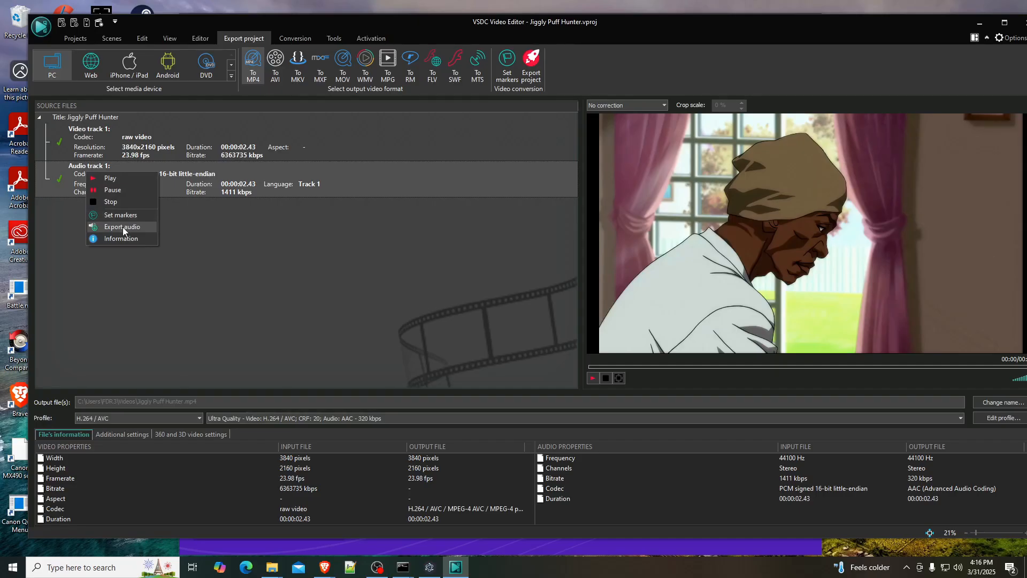
click(382, 286)
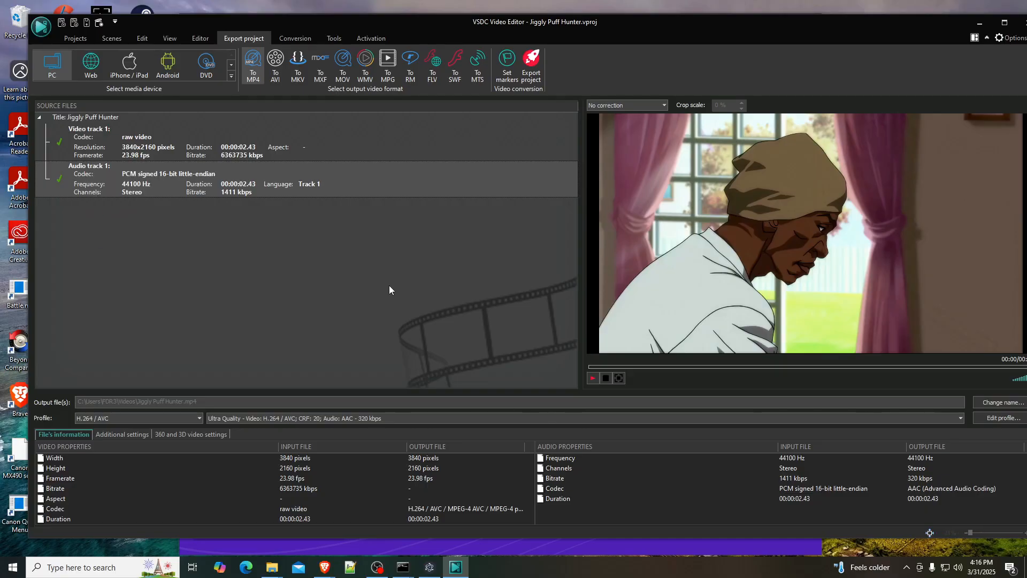
- Switch to the Videos folder and play the exported Jiggly Puff Hunter video
mouse_move(273, 566)
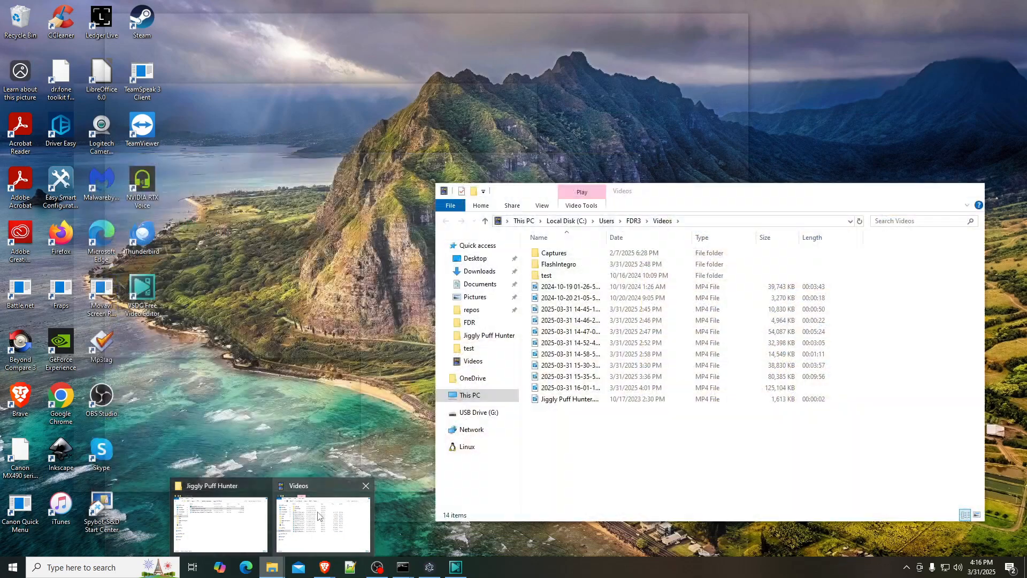
click(320, 510)
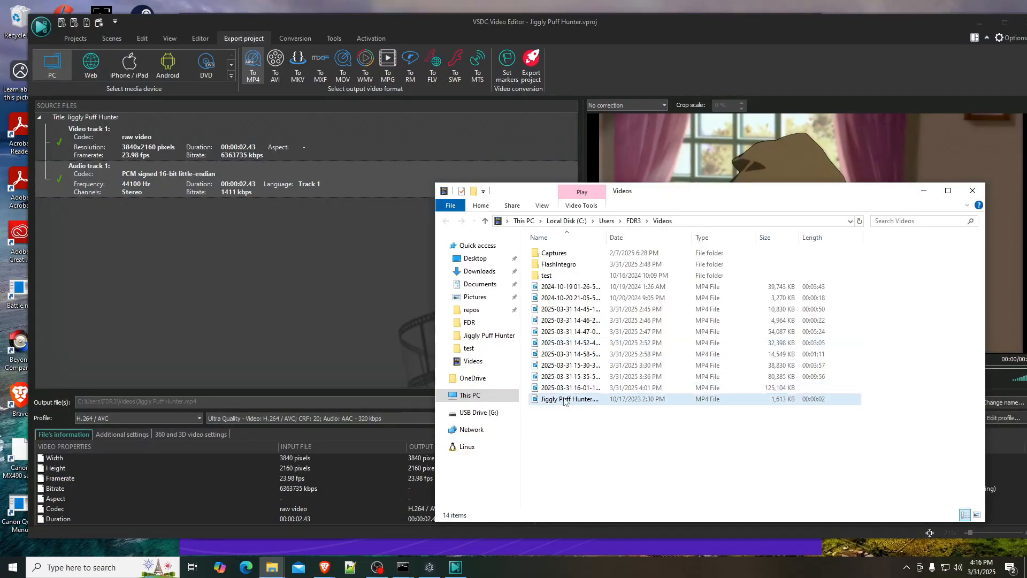
double_click(564, 399)
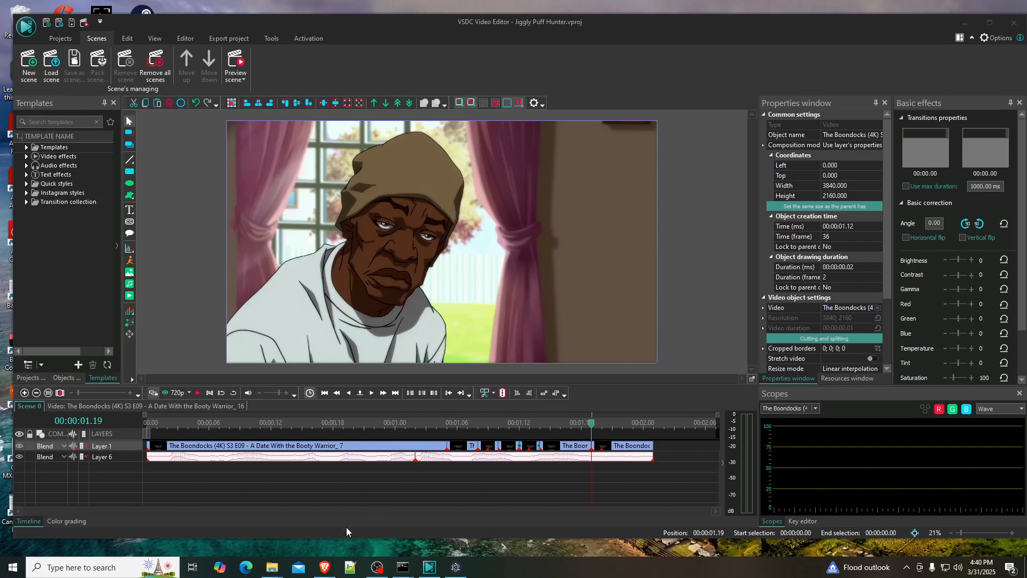
- Switch to the Brave browser and open the rear-view Ash Ketchum hat image from the Amazon page in its own tab
click(324, 567)
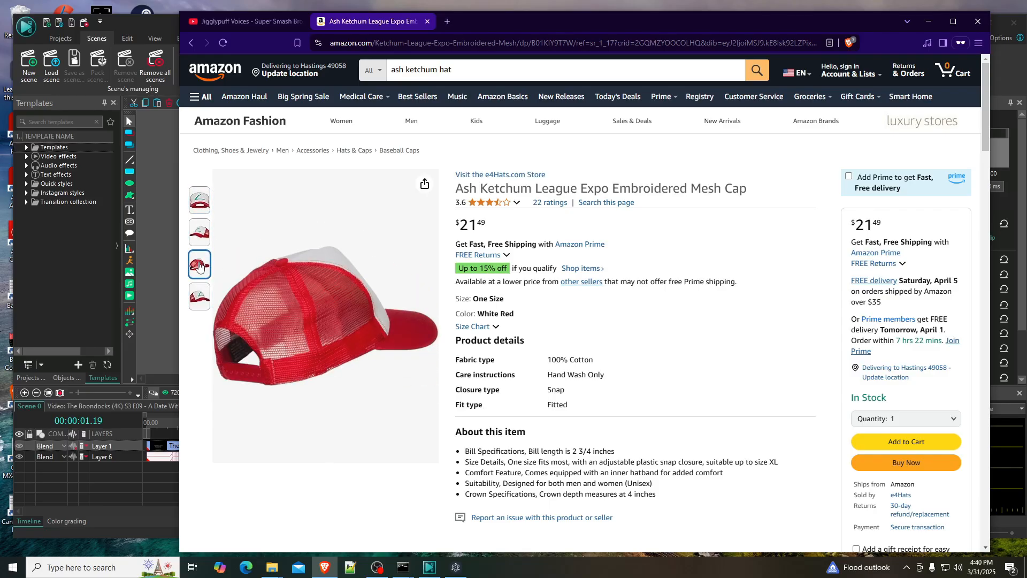
right_click(324, 283)
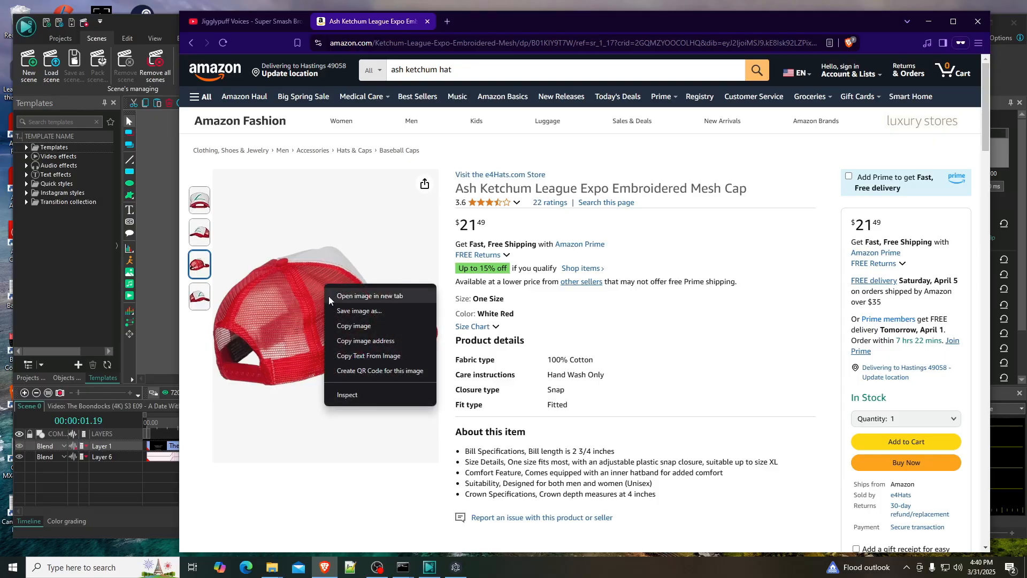
click(359, 295)
click(497, 23)
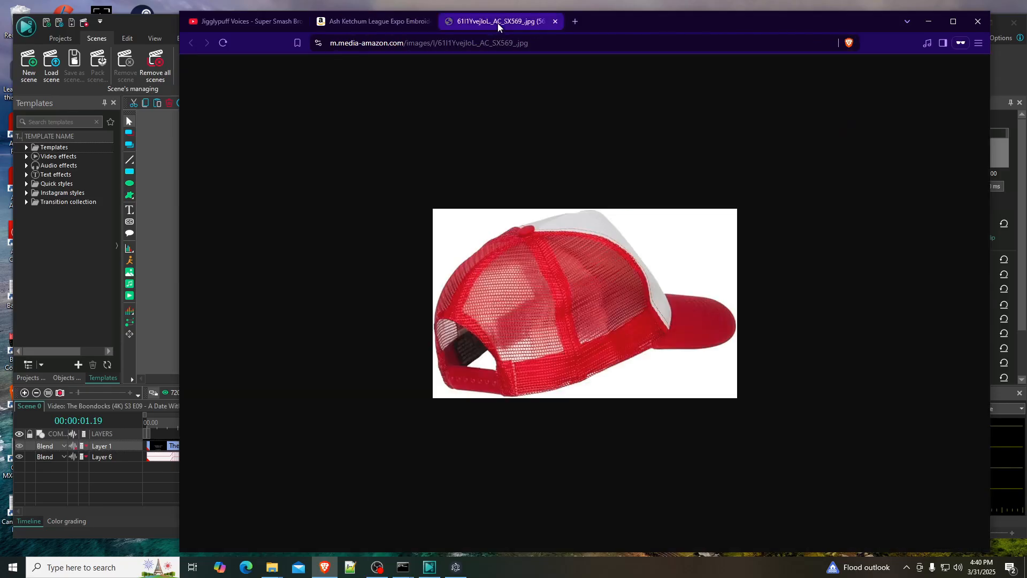
- Start saving the rear-view hat image and choose the repos > VSDC > A debate about Jesus > Jiggly Puff Hunter folder as its destination
right_click(594, 289)
click(629, 312)
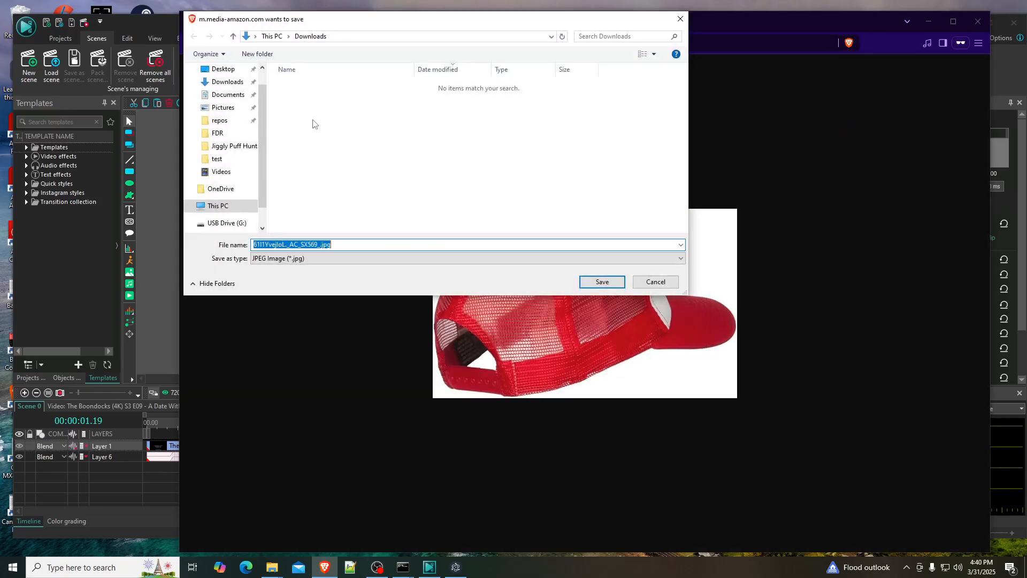
click(219, 121)
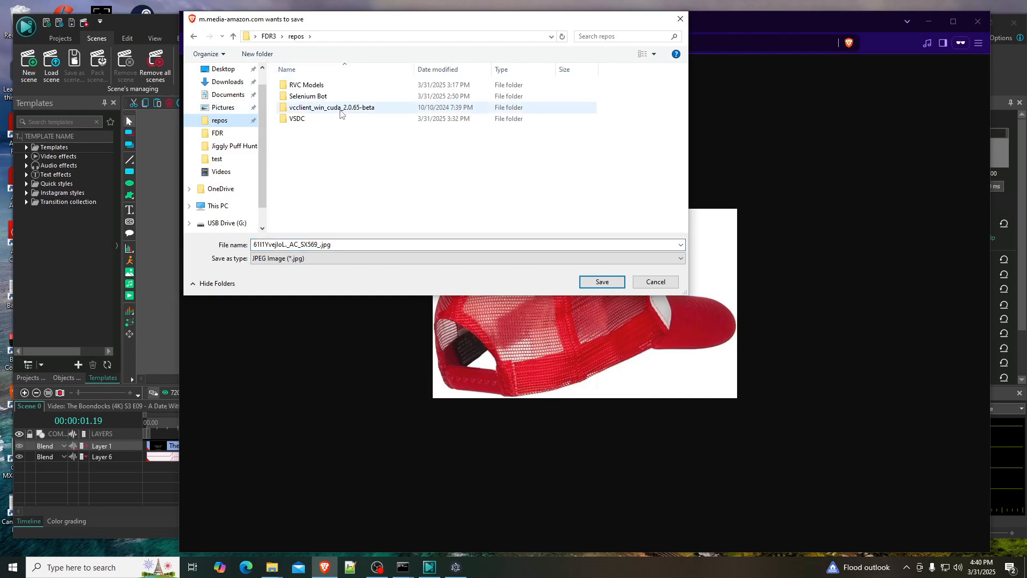
double_click(300, 117)
double_click(321, 85)
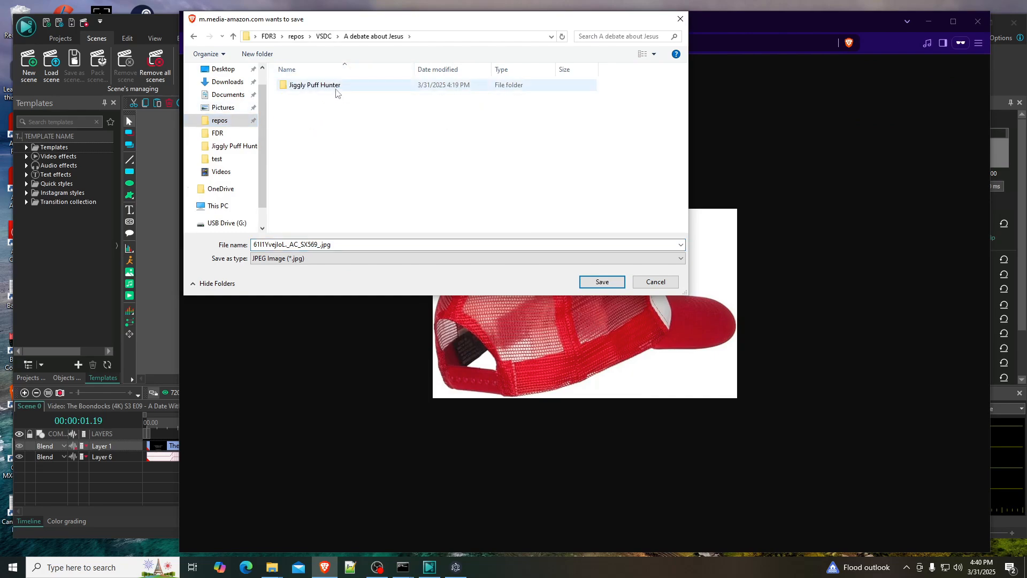
double_click(336, 86)
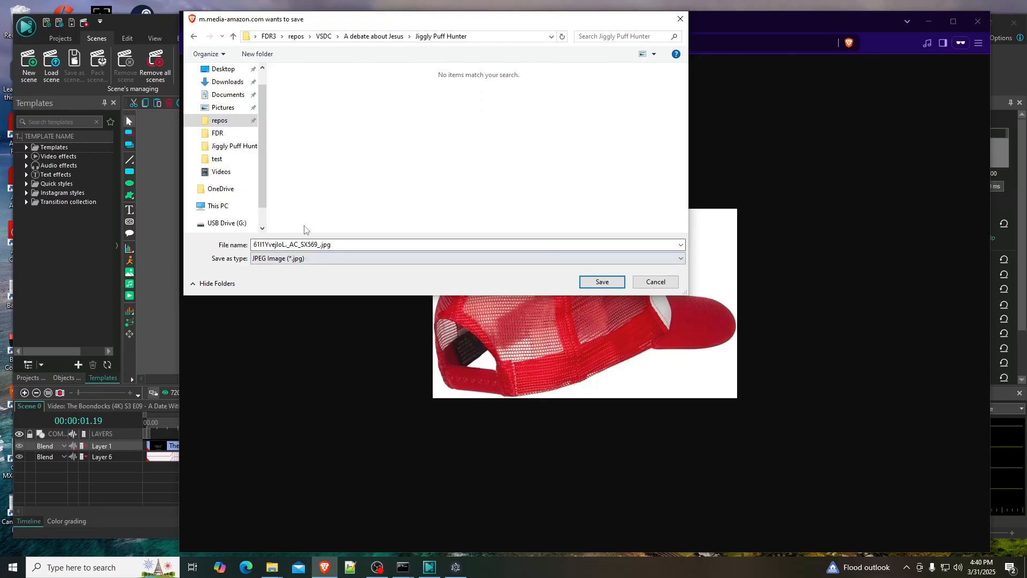
- Name the rear-view hat image Ash Hat 1 and save it as a JPEG
click(326, 245)
click(326, 245)
drag(320, 245, 252, 245)
text(Ash Hat 1)
click(601, 281)
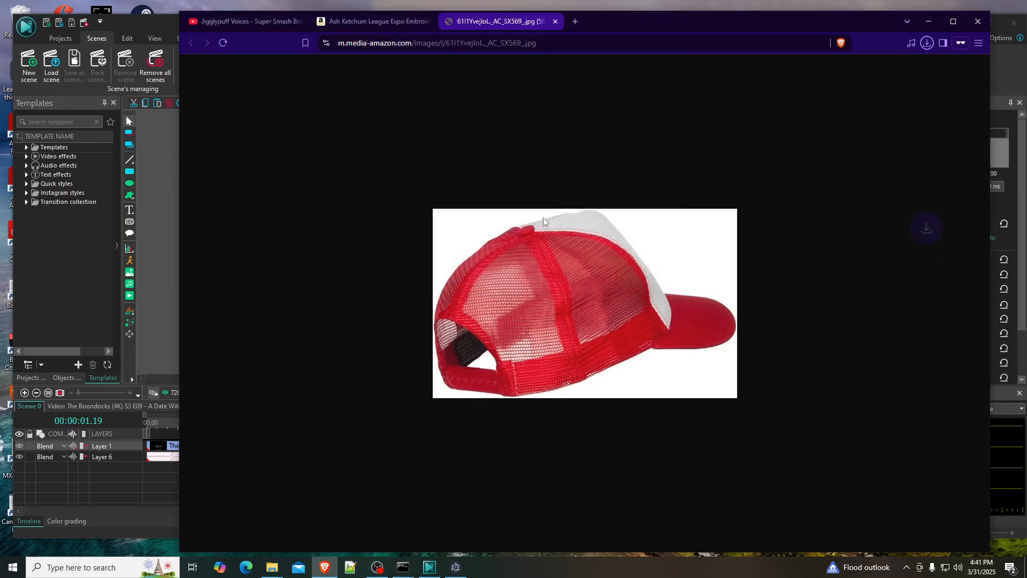
- Return to the Amazon product page and open the angled hat image with the green emblem in its own tab
click(377, 21)
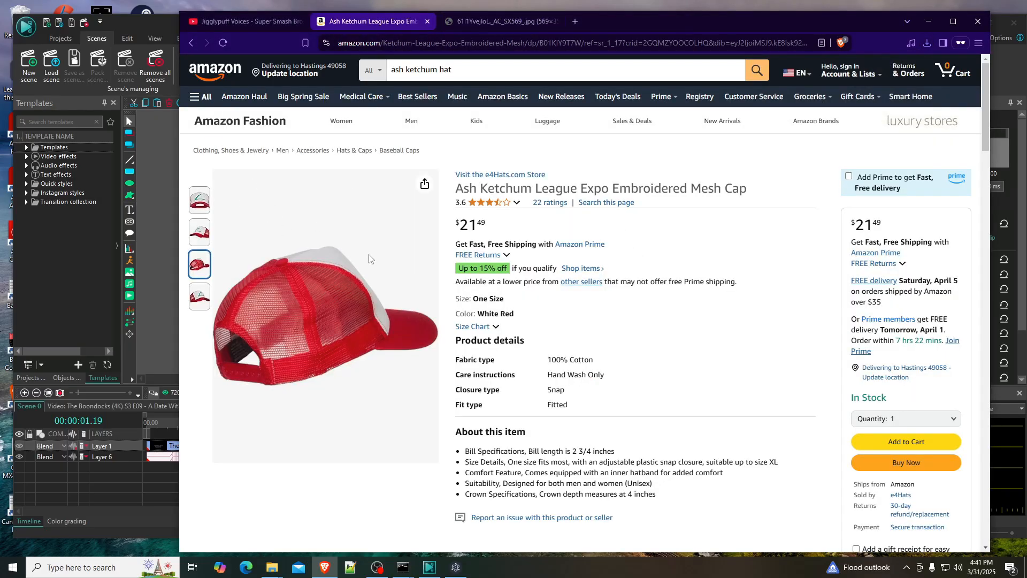
click(201, 297)
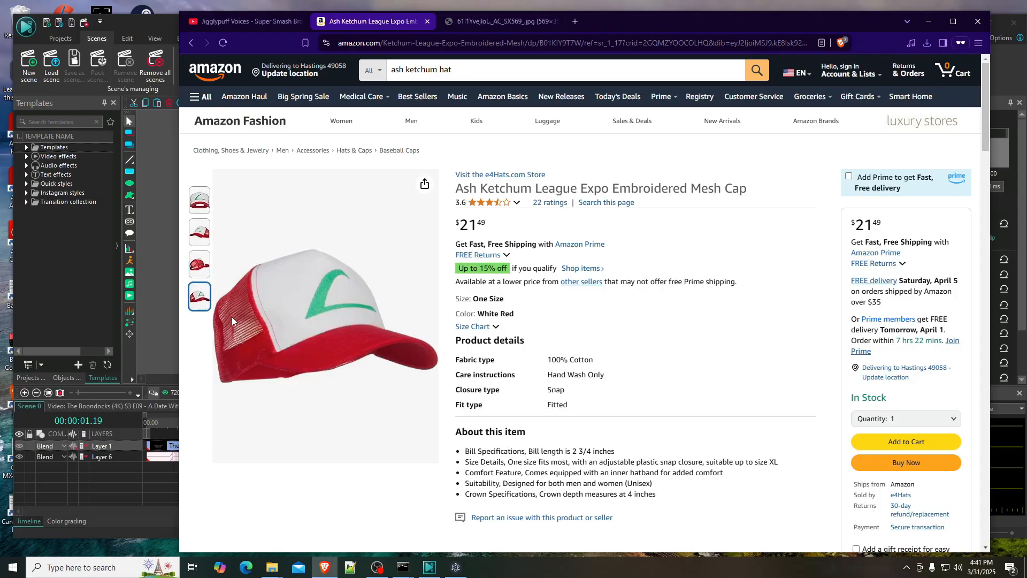
right_click(282, 300)
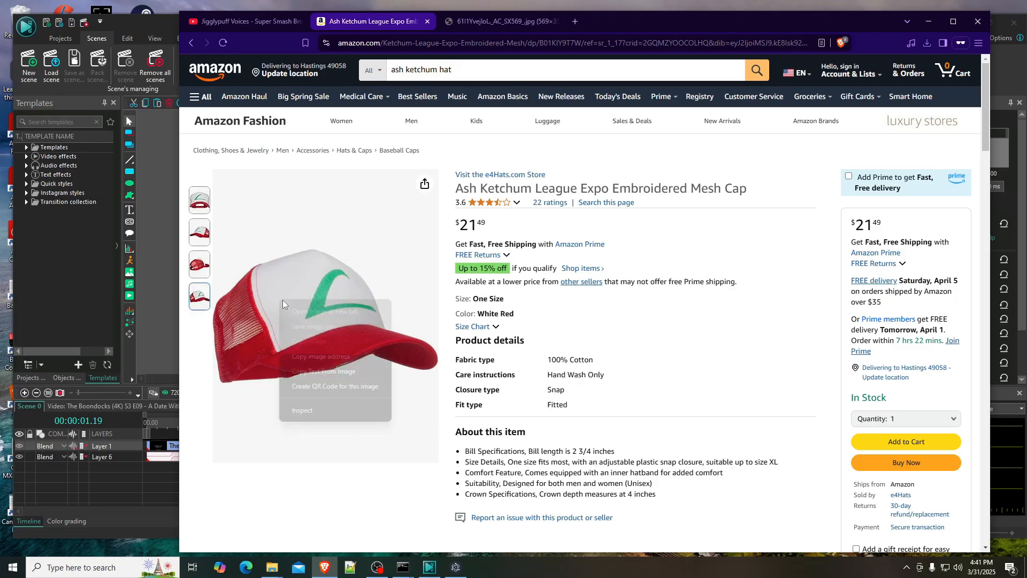
click(329, 307)
click(616, 24)
- Save the angled hat image as Ash Hat 2.jpg in the Jiggly Puff Hunter folder and close both image tabs
right_click(534, 275)
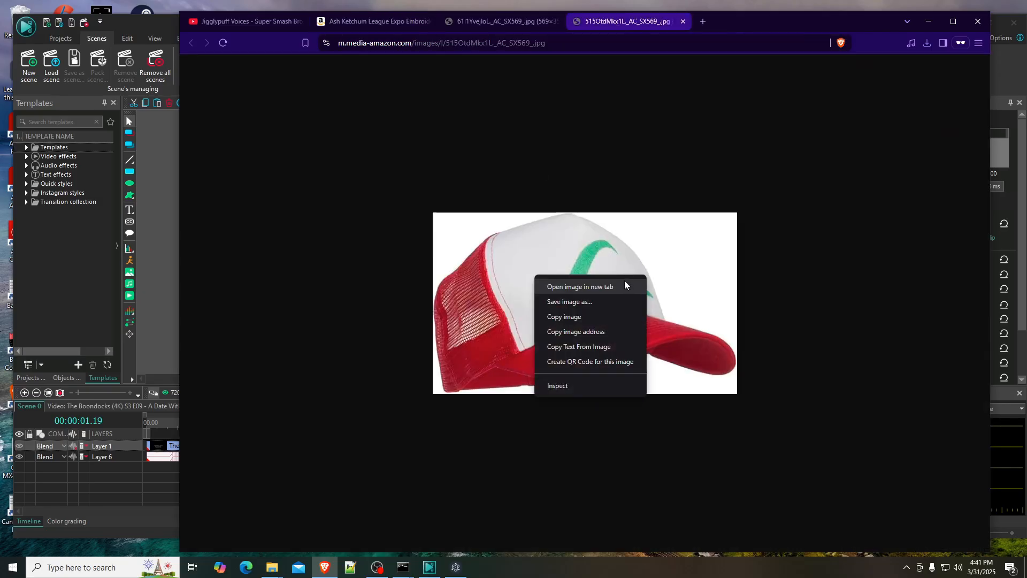
click(570, 302)
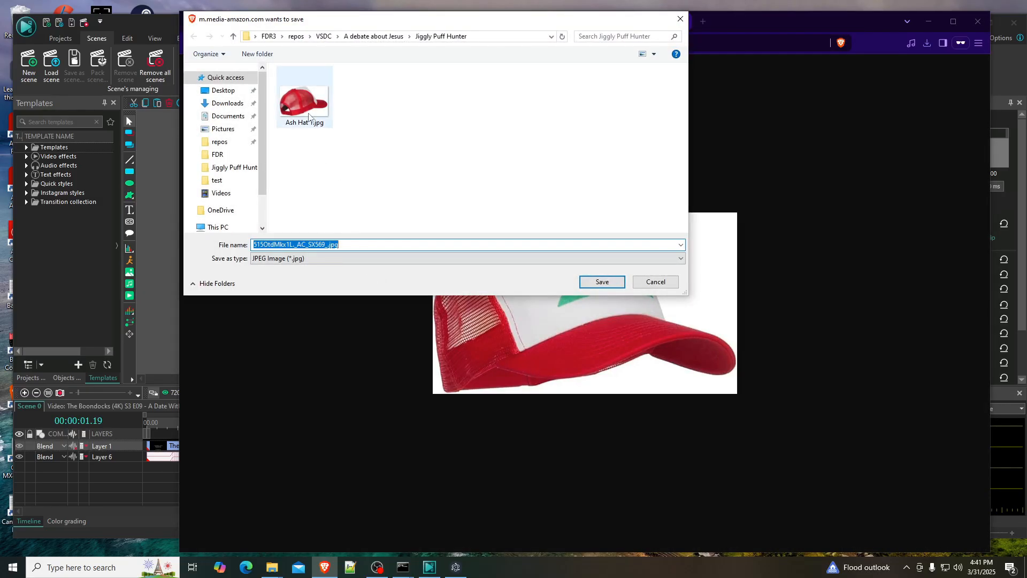
click(305, 102)
click(282, 245)
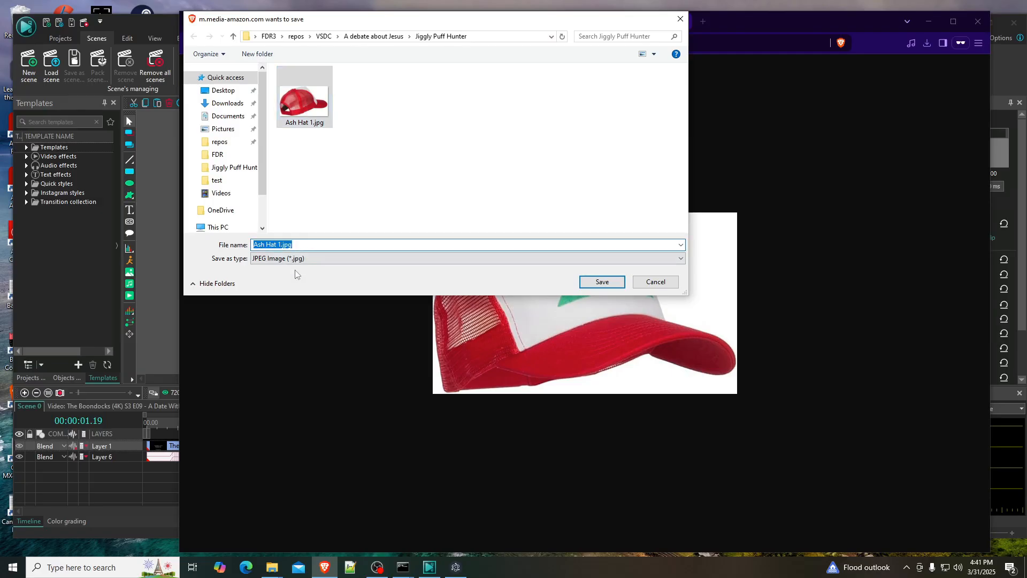
click(283, 244)
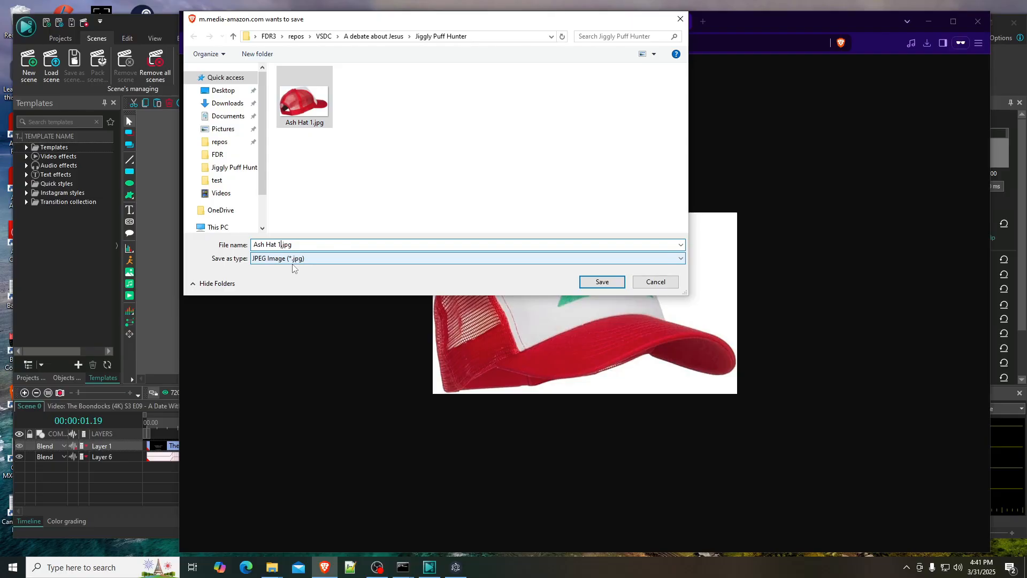
key(BackSpace)
text(2)
click(601, 282)
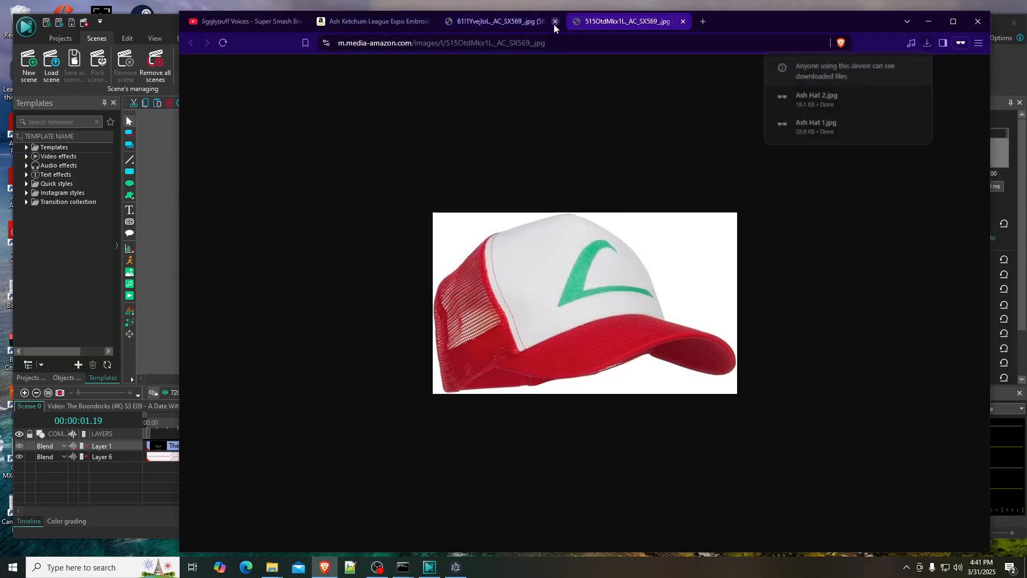
click(554, 21)
click(554, 21)
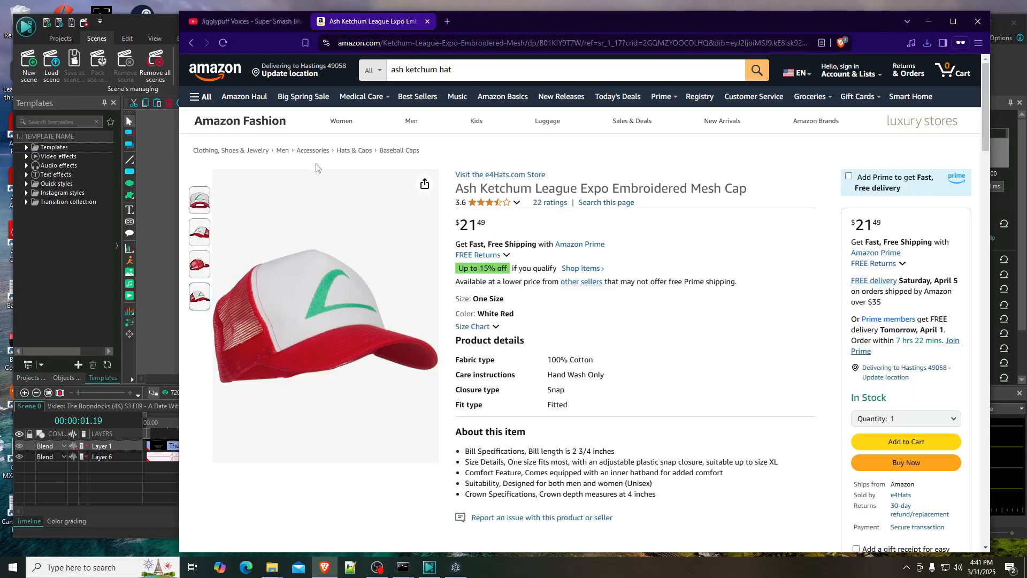
- Open the front-view hat image from the Amazon product page in its own tab
mouse_move(200, 202)
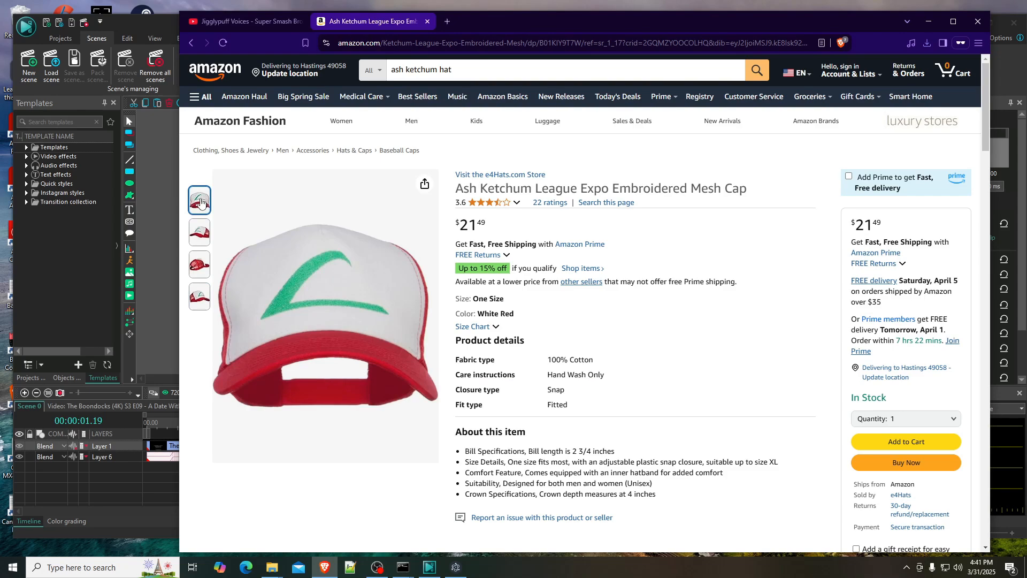
right_click(313, 297)
click(354, 310)
click(502, 24)
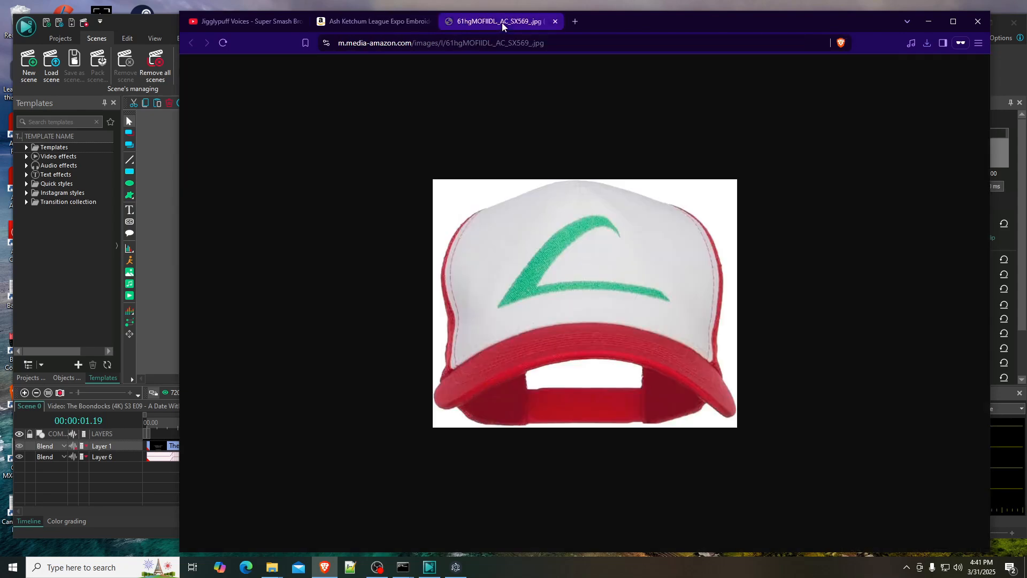
- Save the front-view hat image as Ash Hat 3.jpg in the Jiggly Puff Hunter folder
right_click(498, 197)
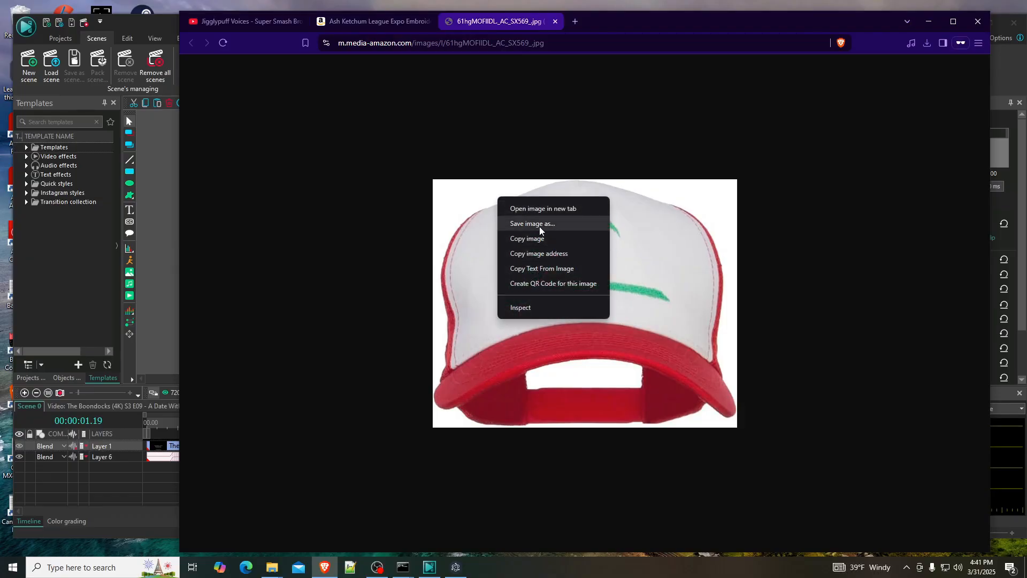
click(534, 224)
click(304, 102)
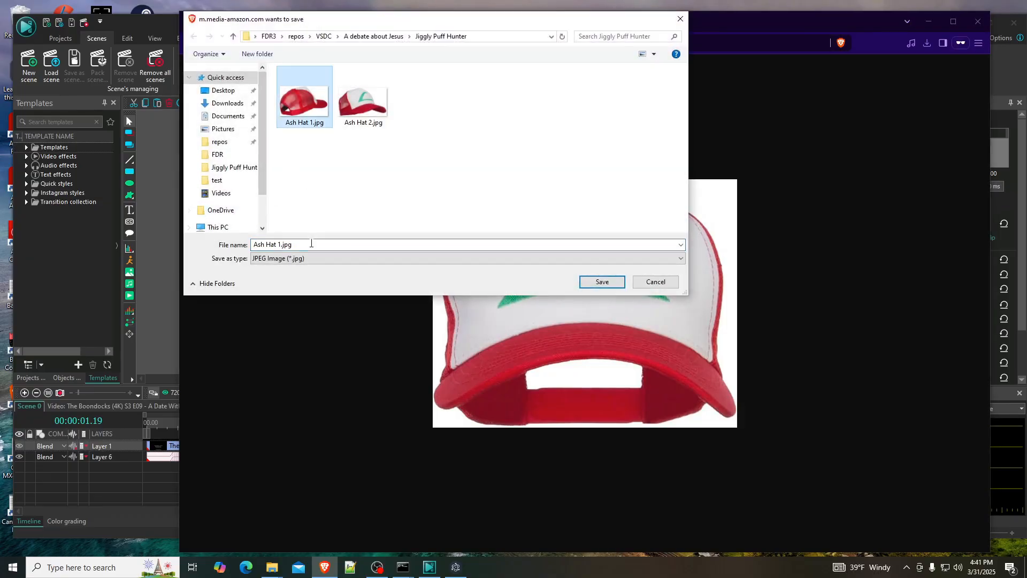
click(311, 243)
click(281, 244)
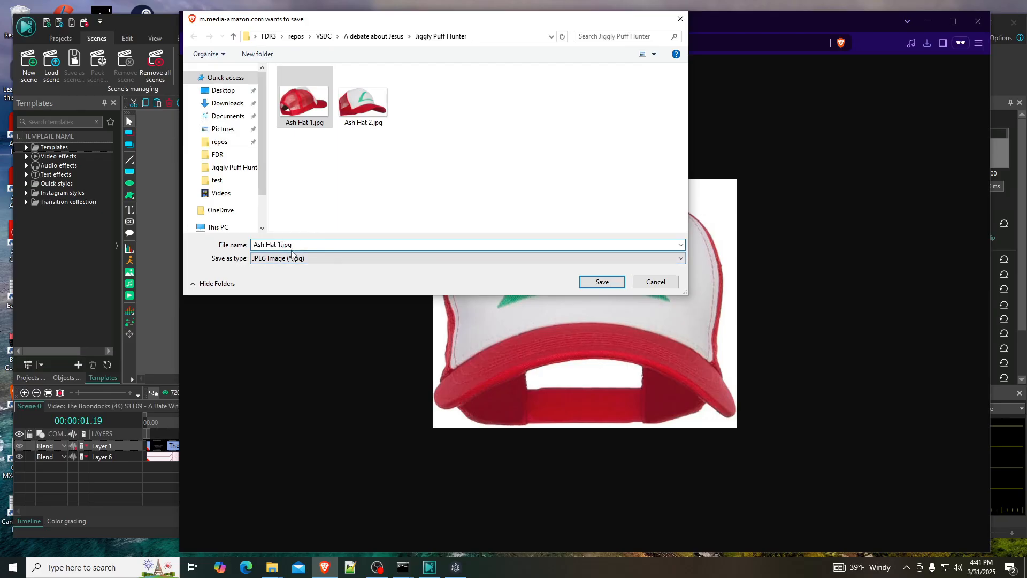
key(BackSpace)
text(3)
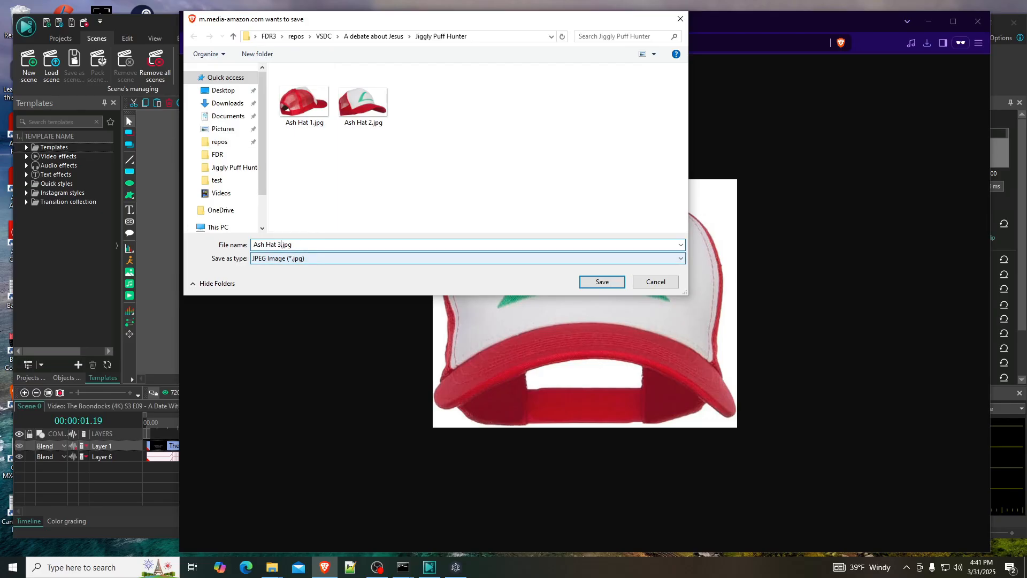
click(600, 282)
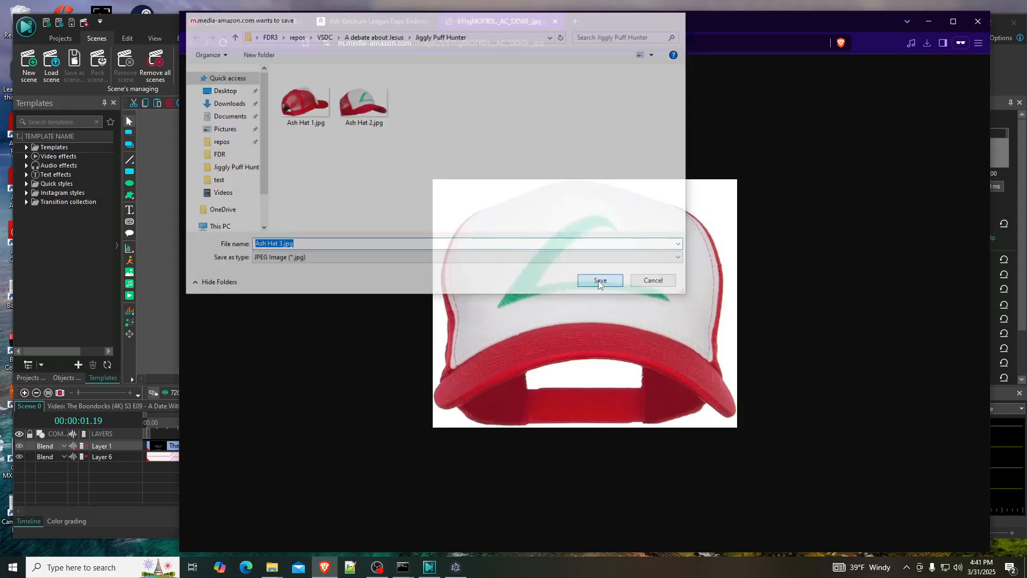
- Switch to VSDC and add Ash Hat 1.jpg from the Jiggly Puff Hunter folder to the scene's timeline on its own layer
click(928, 22)
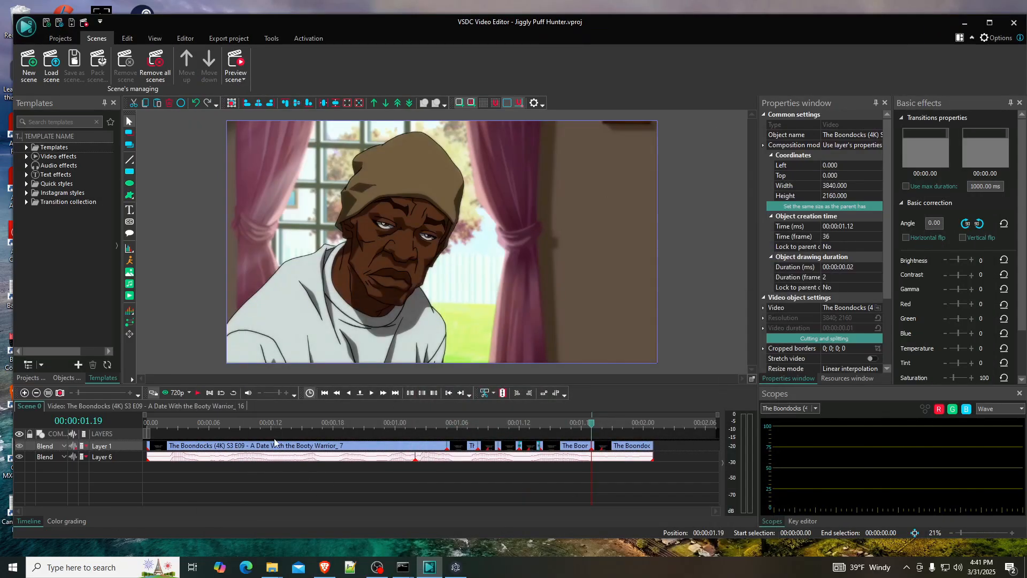
mouse_move(272, 567)
click(216, 516)
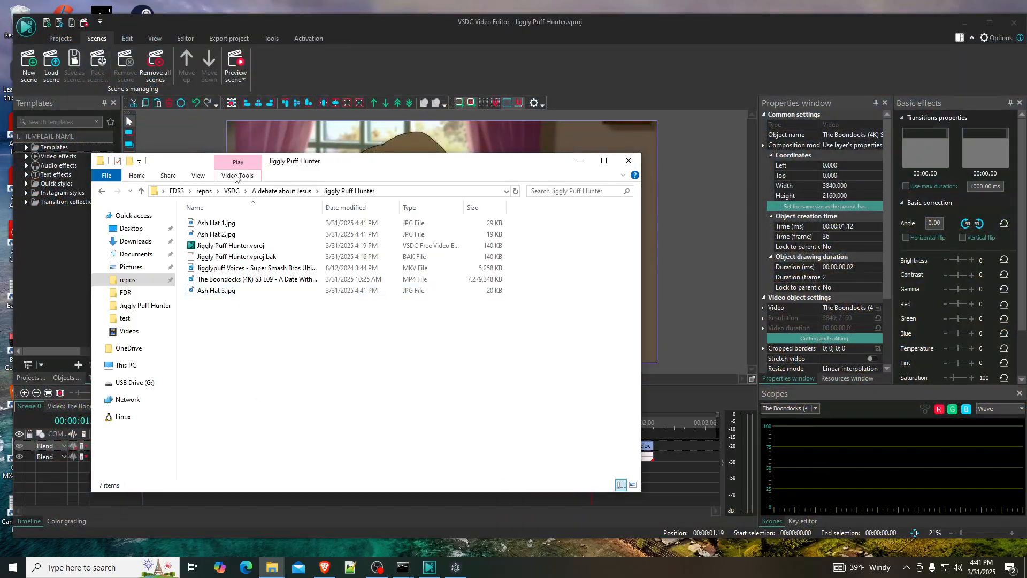
drag(334, 162, 716, 187)
click(621, 247)
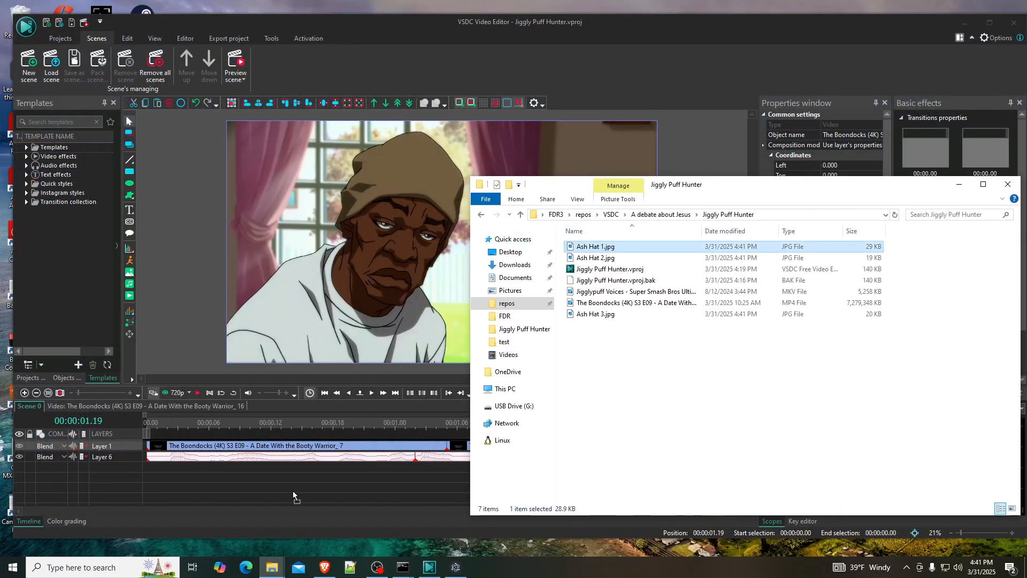
drag(293, 496, 291, 484)
click(321, 485)
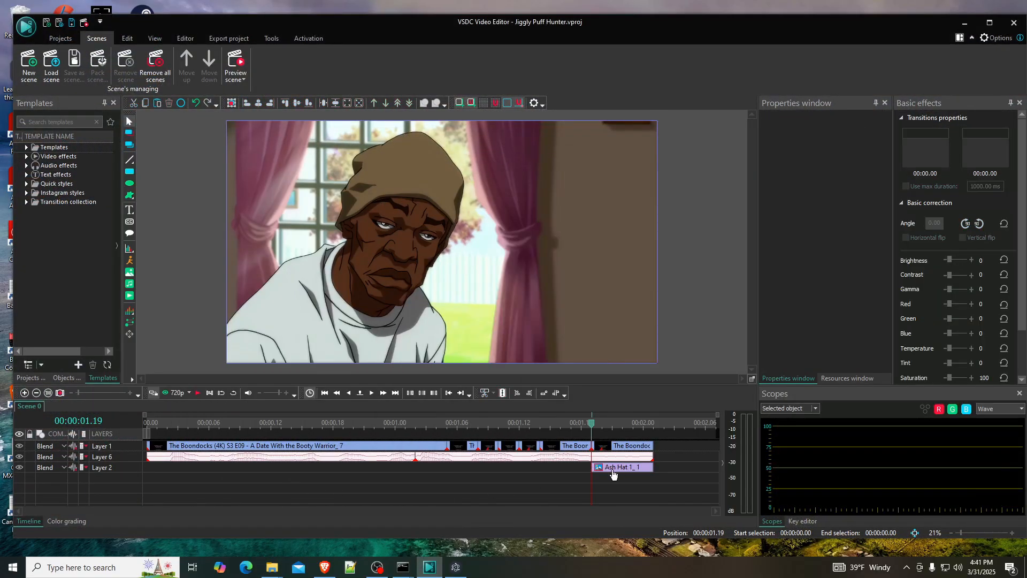
- Move the Ash Hat 1 clip to the start of the timeline and bring its layer above the Boondocks video layer
drag(618, 470, 174, 469)
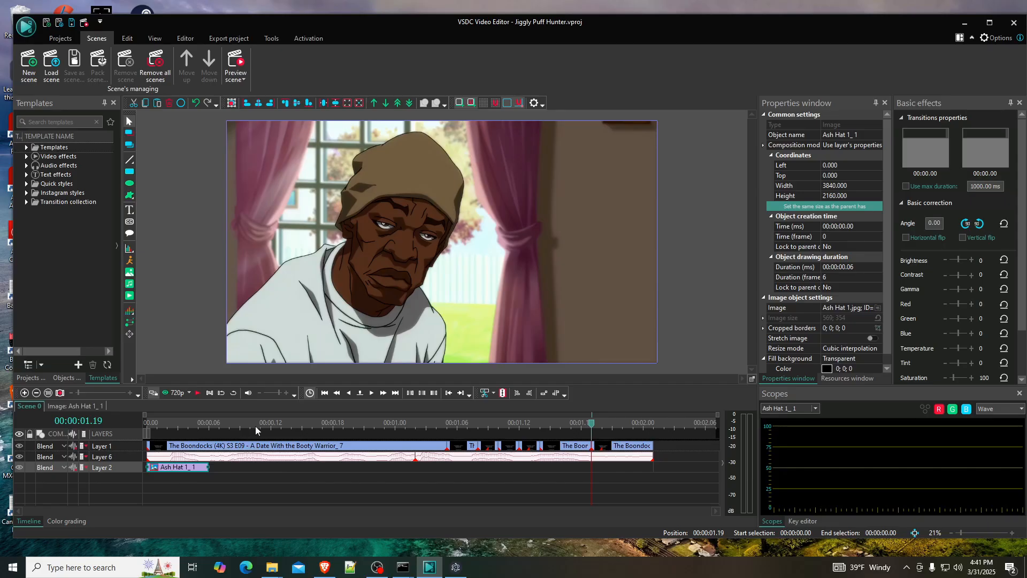
right_click(180, 471)
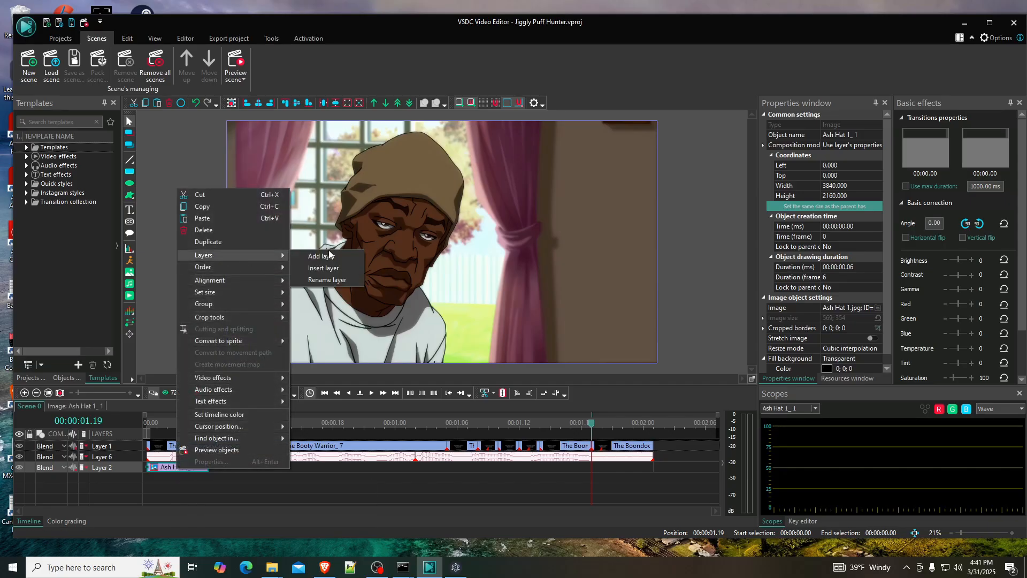
mouse_move(263, 265)
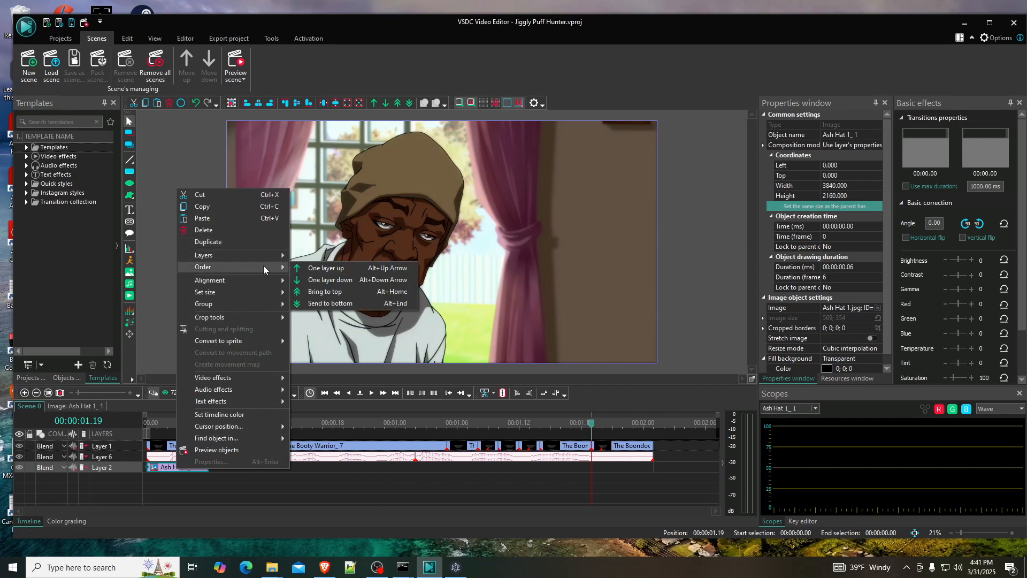
click(354, 267)
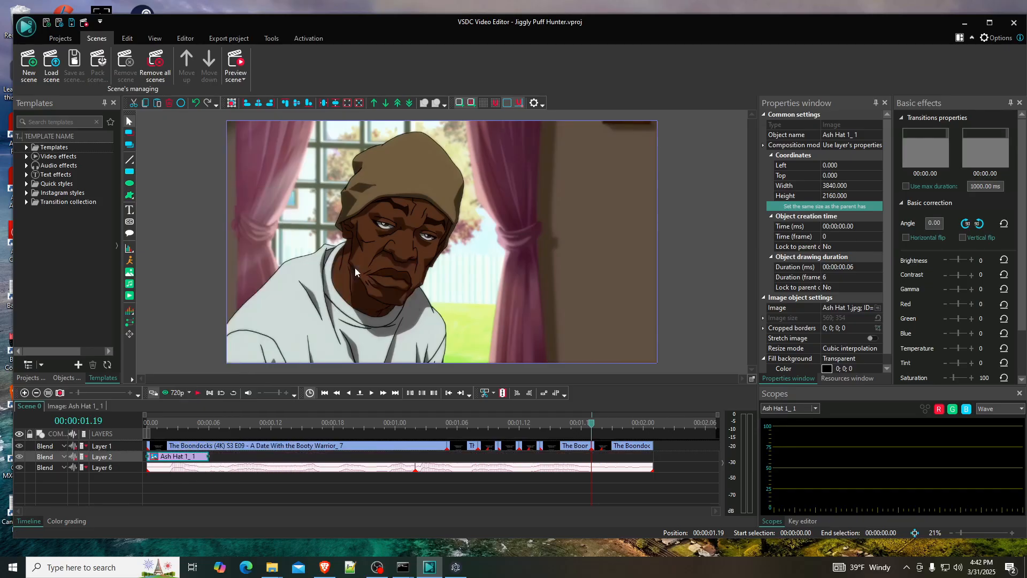
right_click(184, 456)
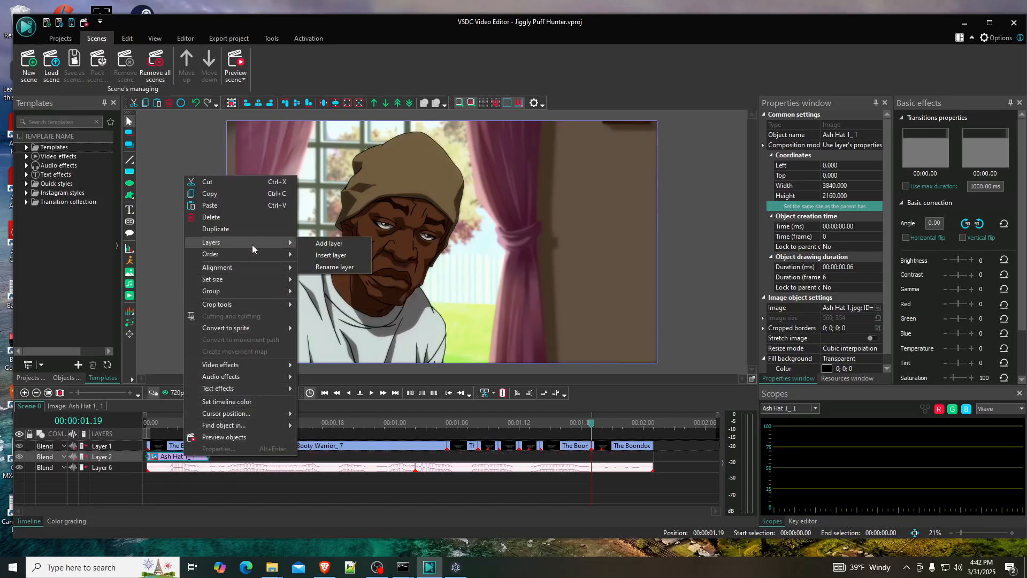
mouse_move(266, 258)
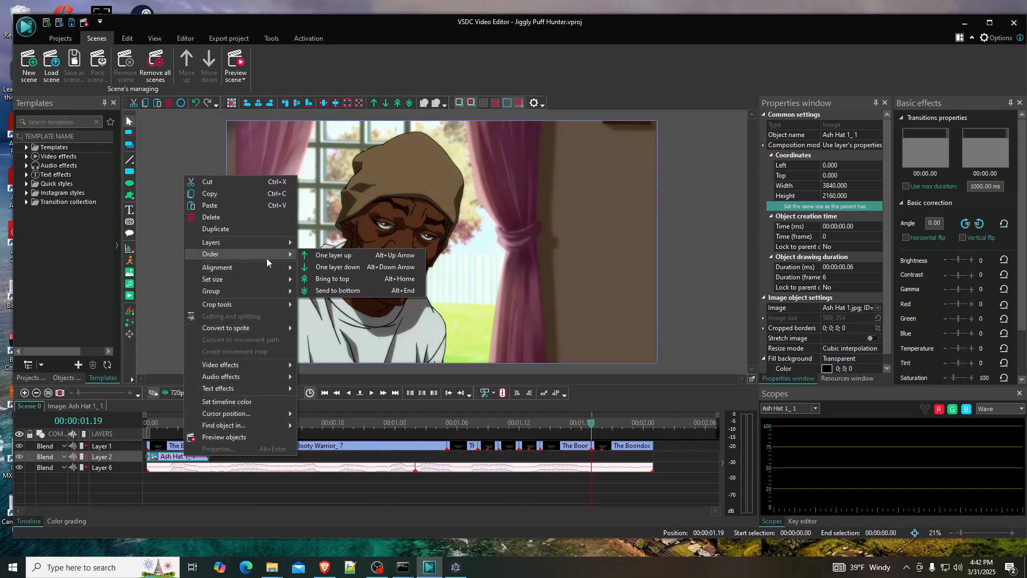
click(338, 279)
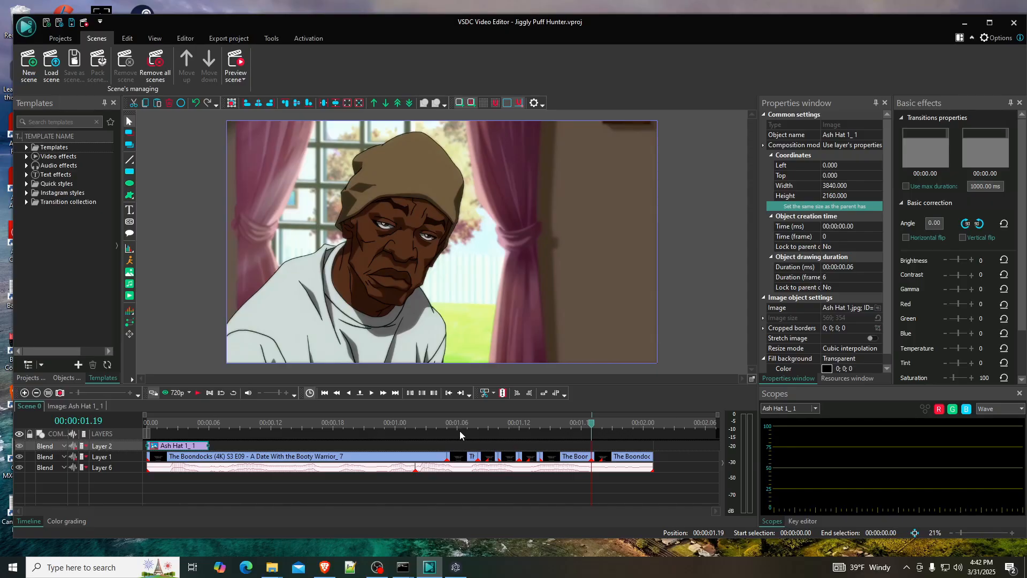
- At the scene's first frame, shrink the hat image to about 2416 by 1438 and move it over the character's head
drag(159, 428, 138, 422)
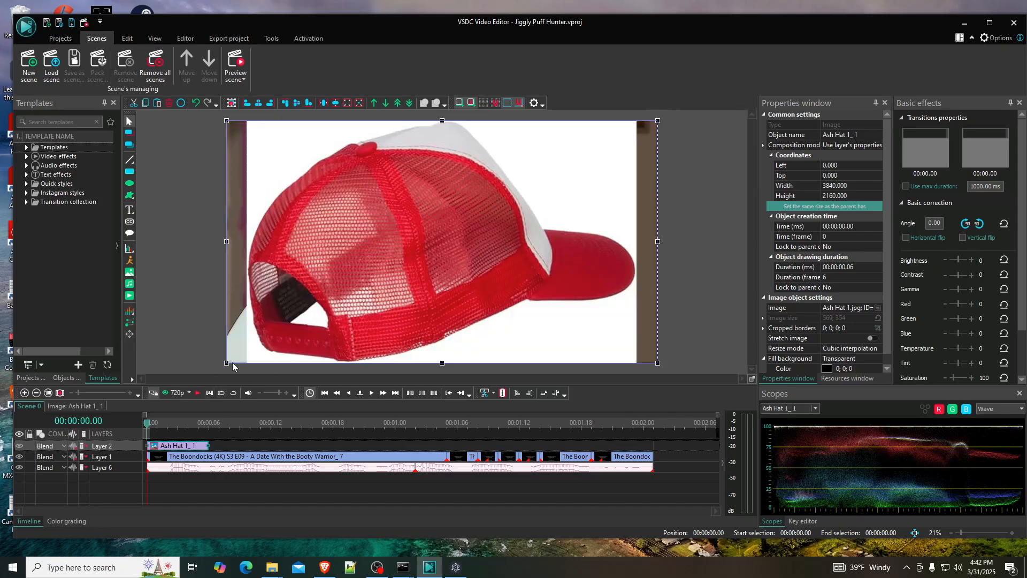
drag(232, 367, 386, 284)
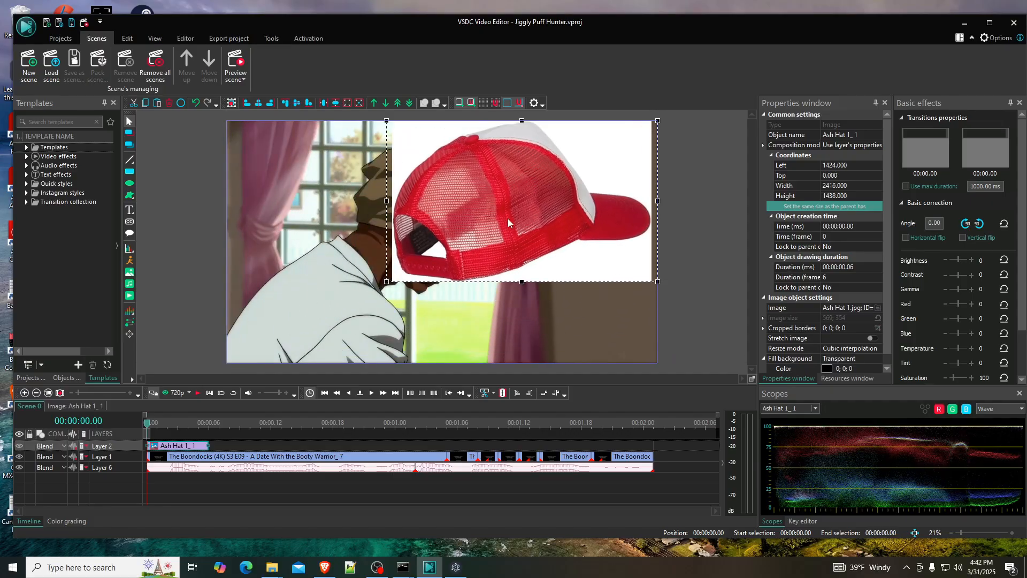
drag(509, 223, 404, 226)
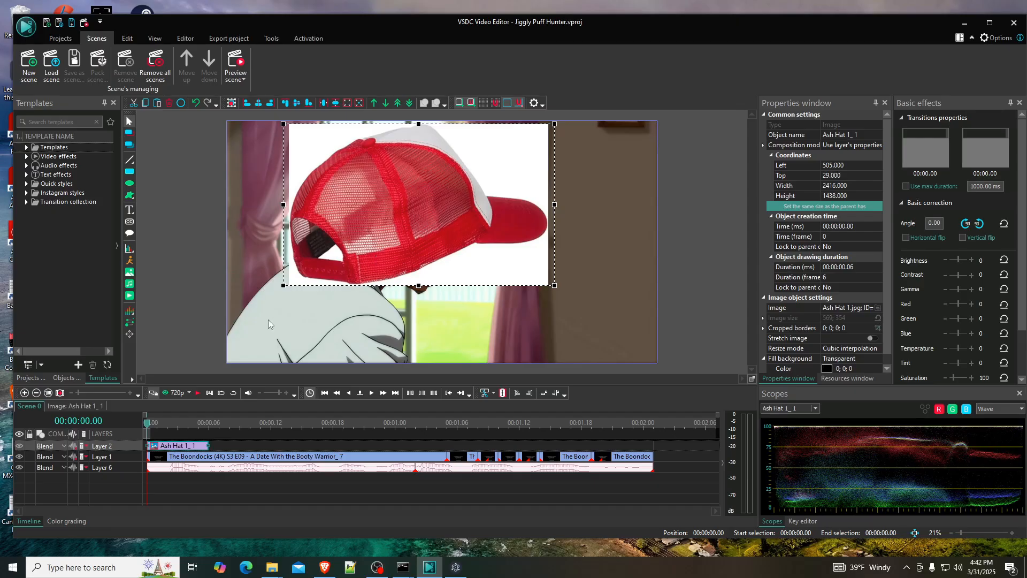
- Apply the Background remover transparency effect inside the Ash Hat 1 image object, spanning its full duration
double_click(172, 447)
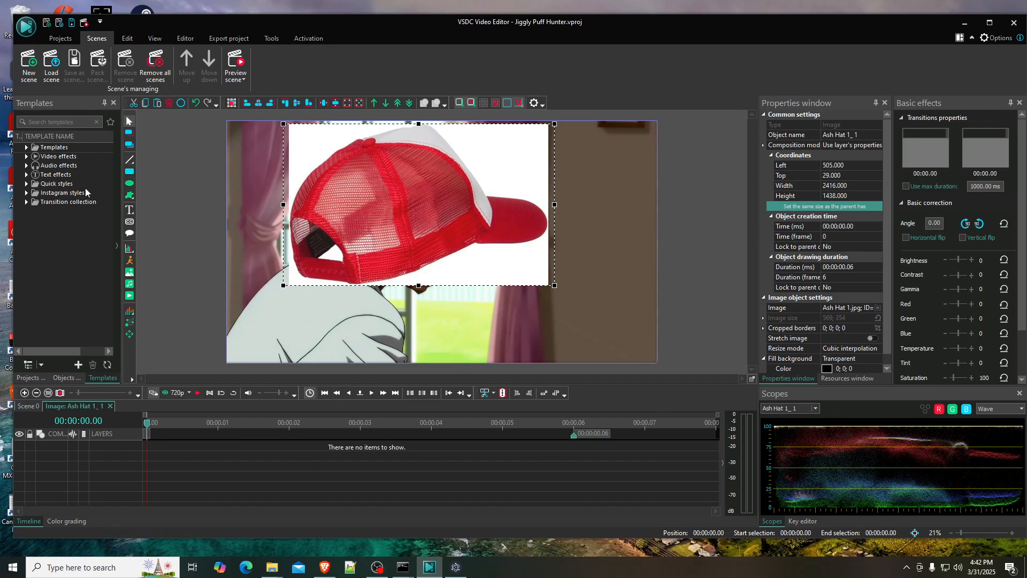
click(26, 156)
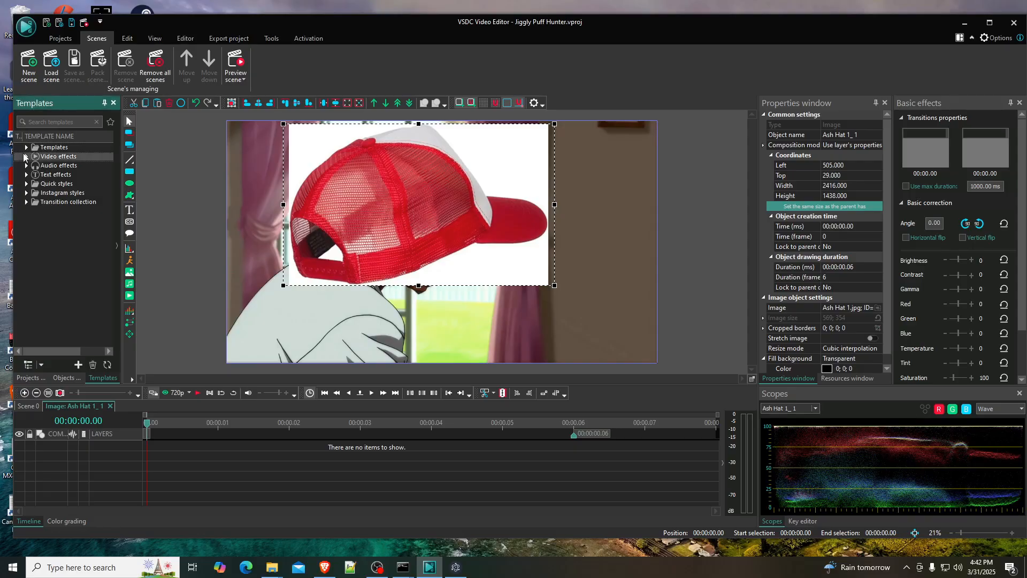
click(30, 194)
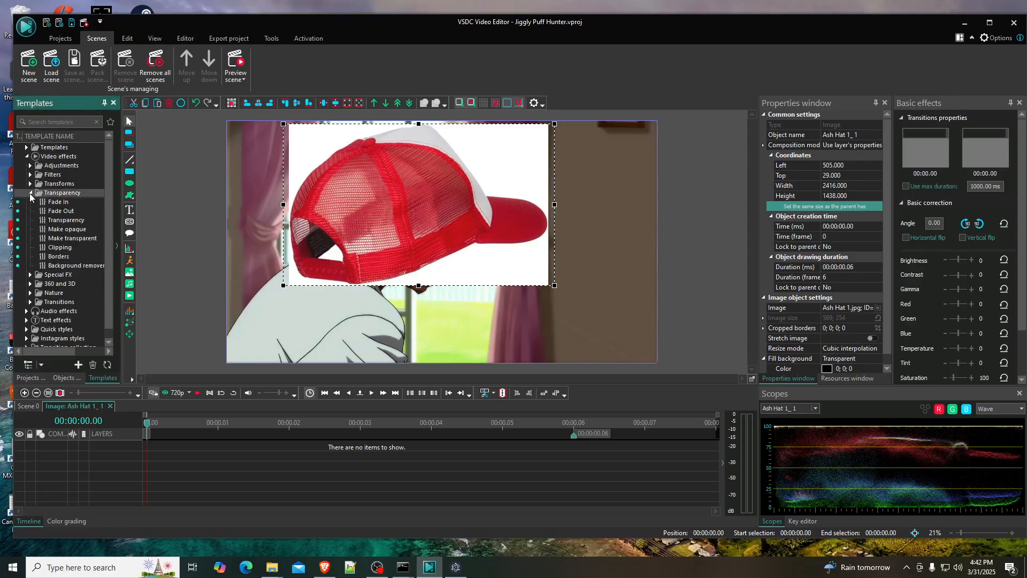
click(62, 266)
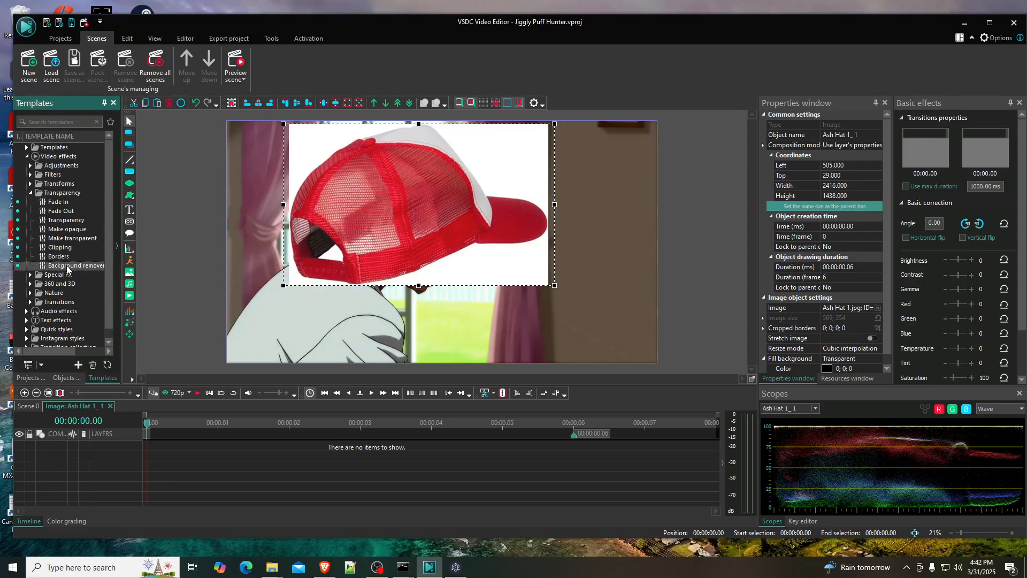
mouse_move(67, 269)
mouse_down()
mouse_move(204, 449)
mouse_move(57, 243)
mouse_move(56, 266)
mouse_up()
click(185, 37)
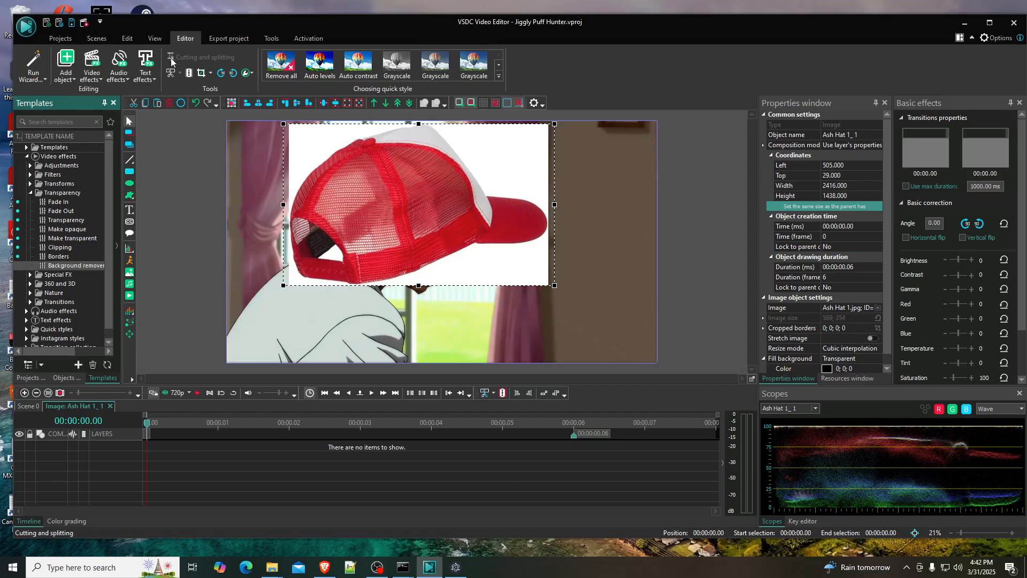
click(91, 79)
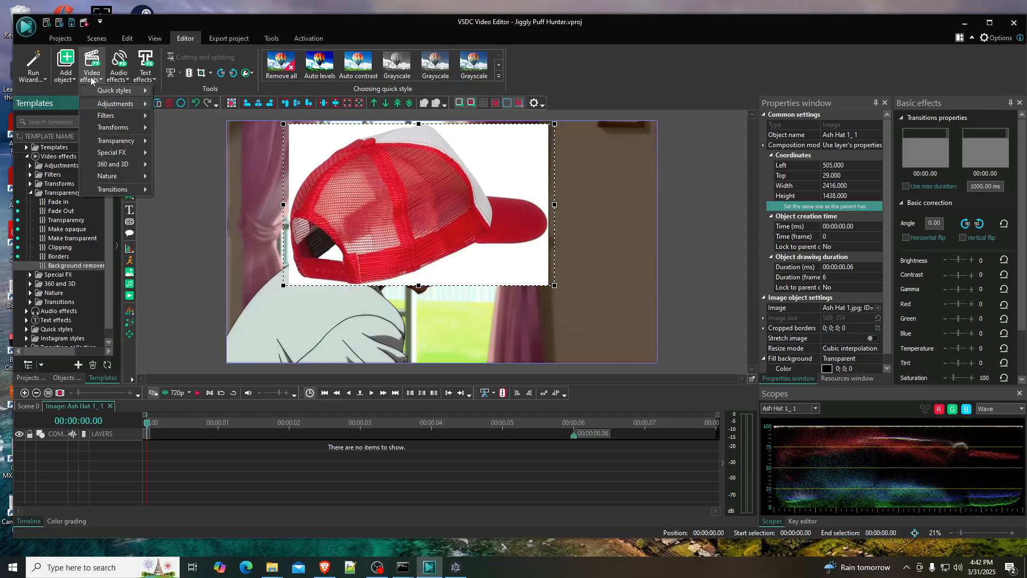
mouse_move(131, 132)
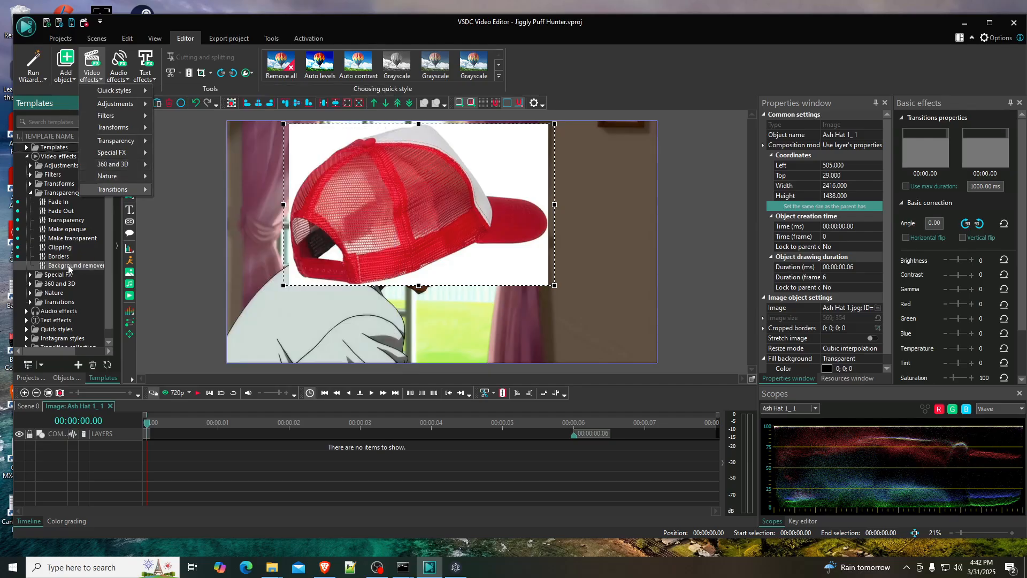
drag(68, 268, 225, 452)
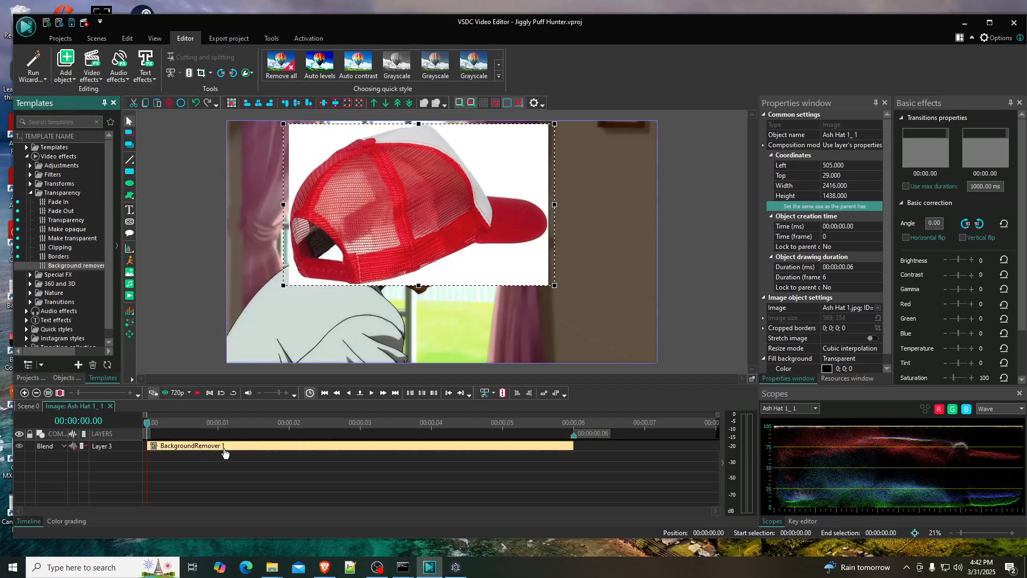
- Open the background remover effect and sample the hat image's white background as the chromakey color
double_click(487, 449)
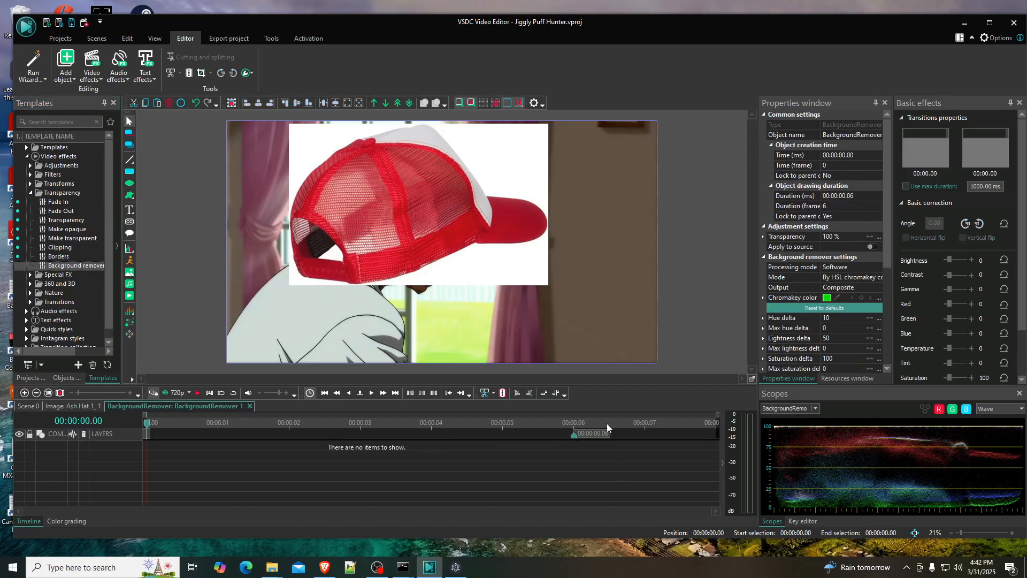
click(837, 299)
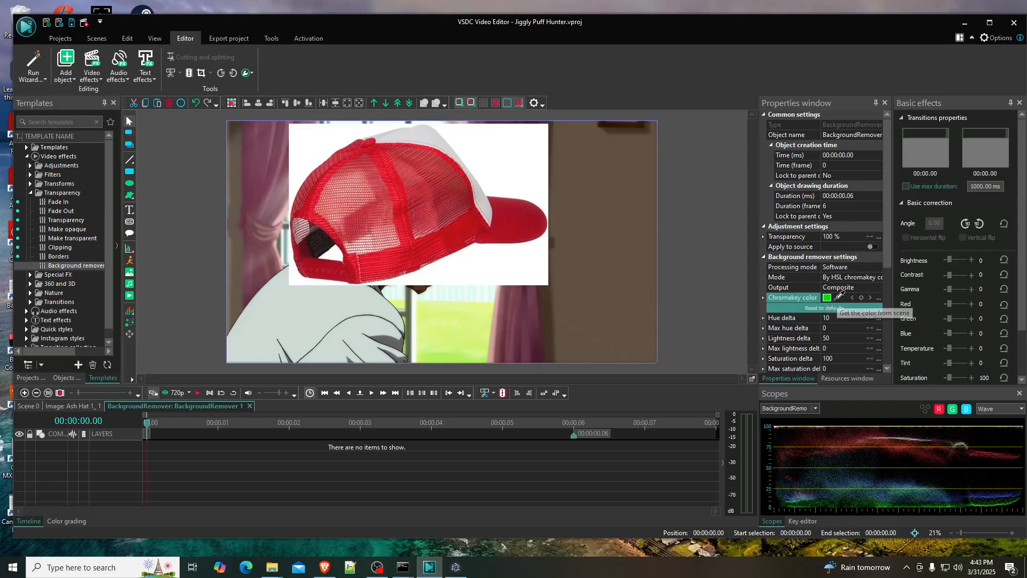
click(522, 154)
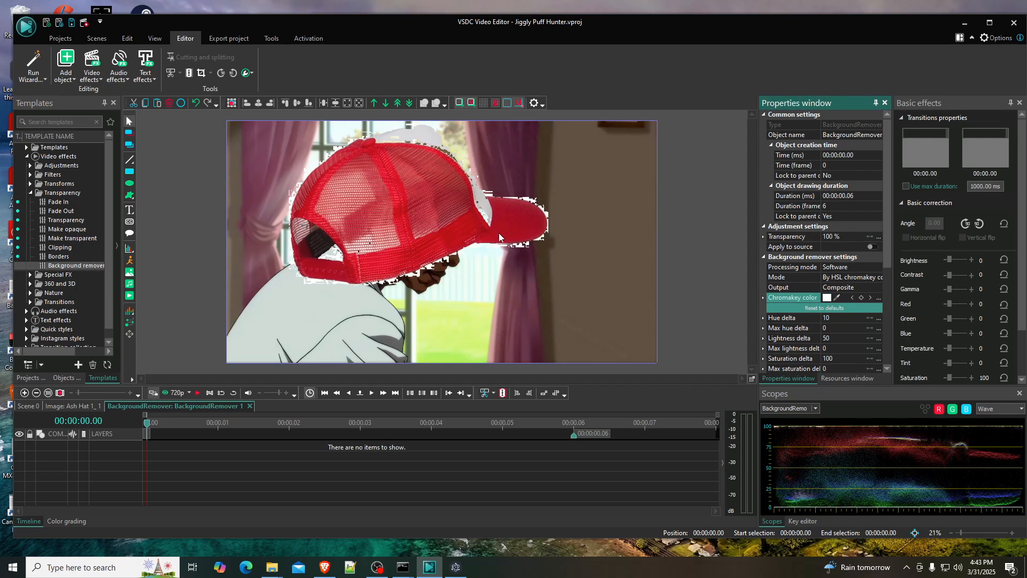
- Change the background remover's mode to By YUV chromakey
scroll(887, 284, down, 3)
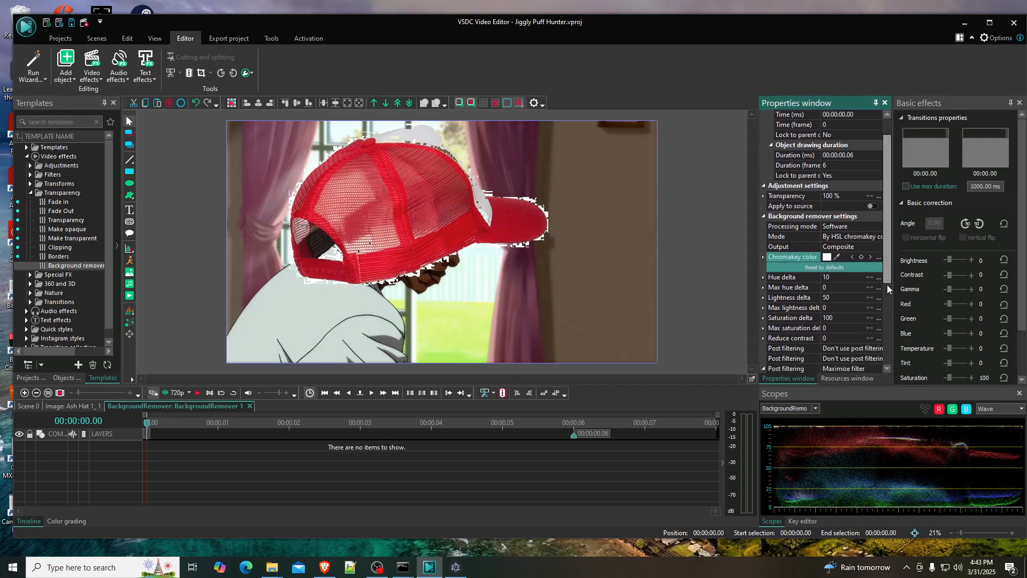
click(841, 288)
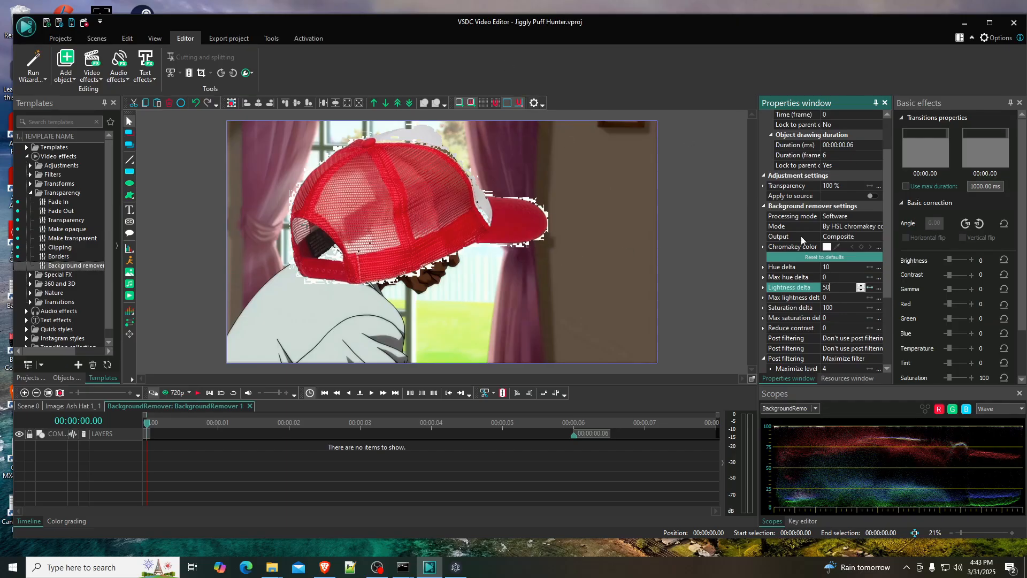
click(865, 228)
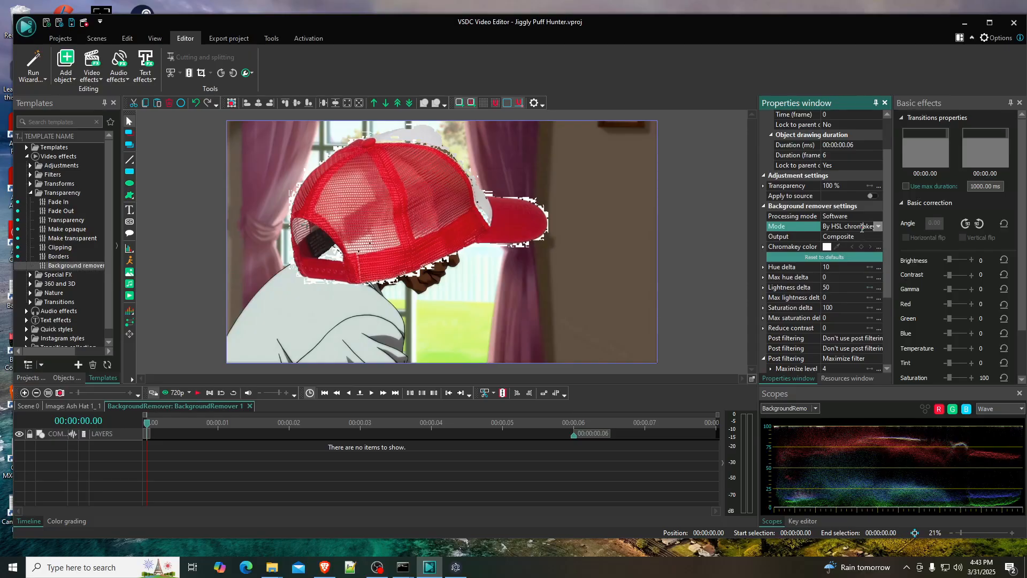
click(877, 226)
click(835, 237)
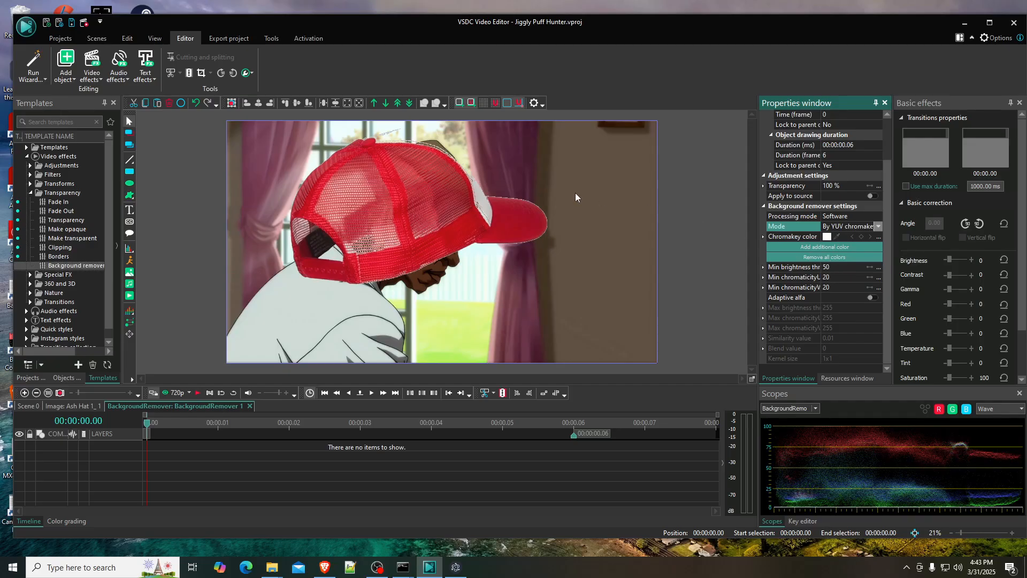
- Set the background remover's minimum brightness threshold to 49 and minimum chromaticity V threshold to 3
click(852, 266)
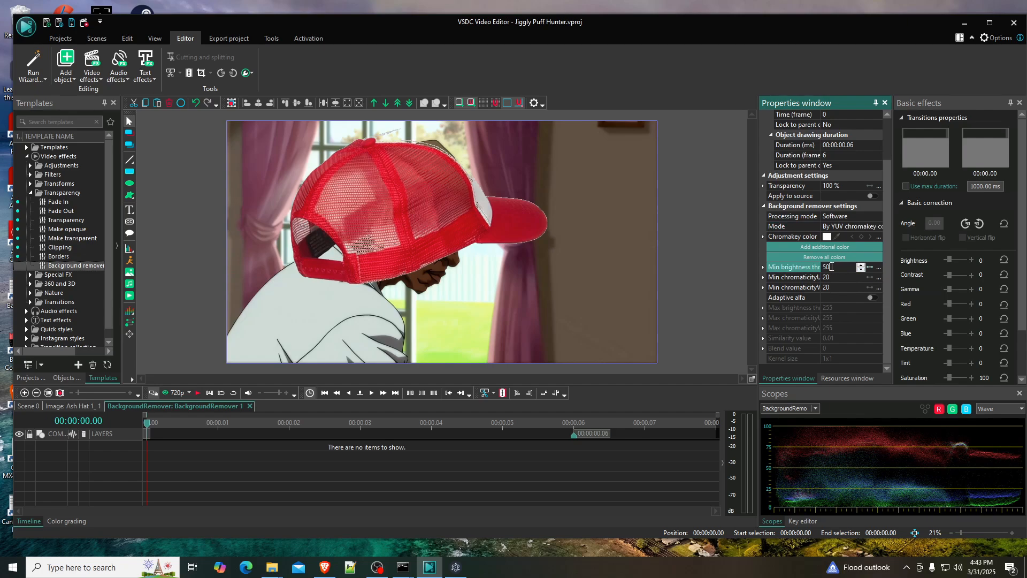
click(830, 287)
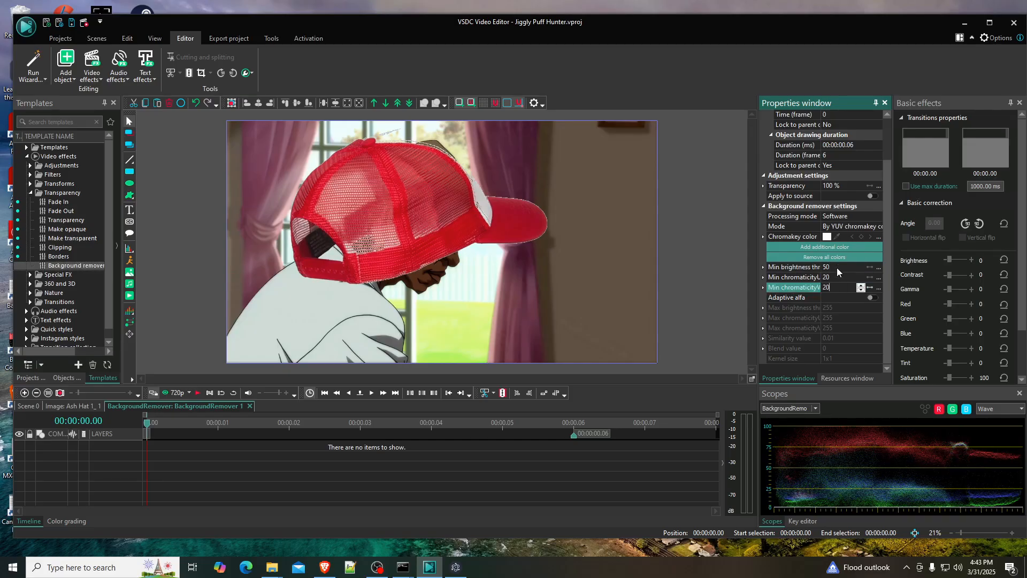
click(842, 278)
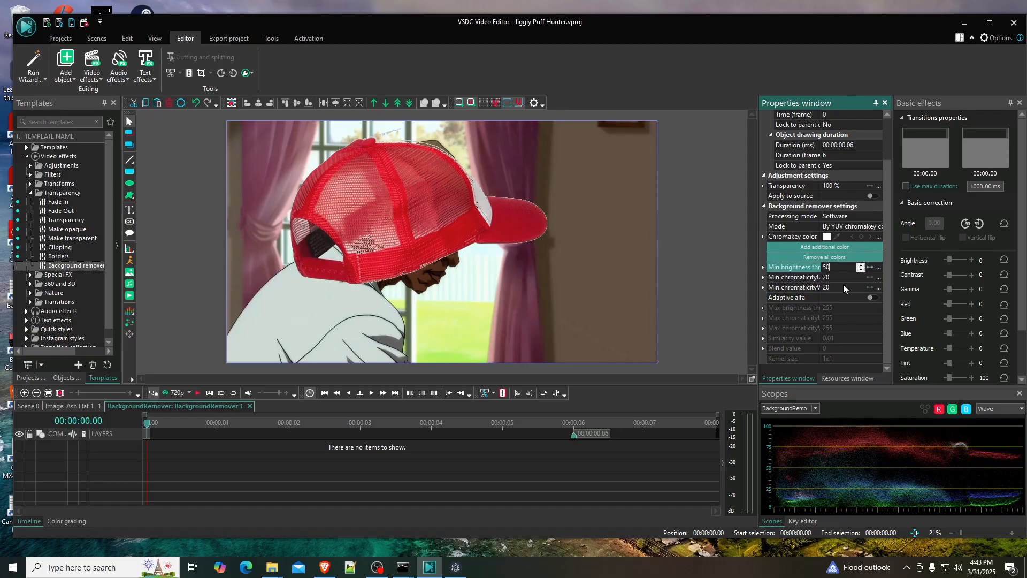
click(844, 288)
click(843, 271)
double_click(860, 269)
click(860, 266)
click(860, 265)
click(860, 266)
click(860, 265)
click(849, 287)
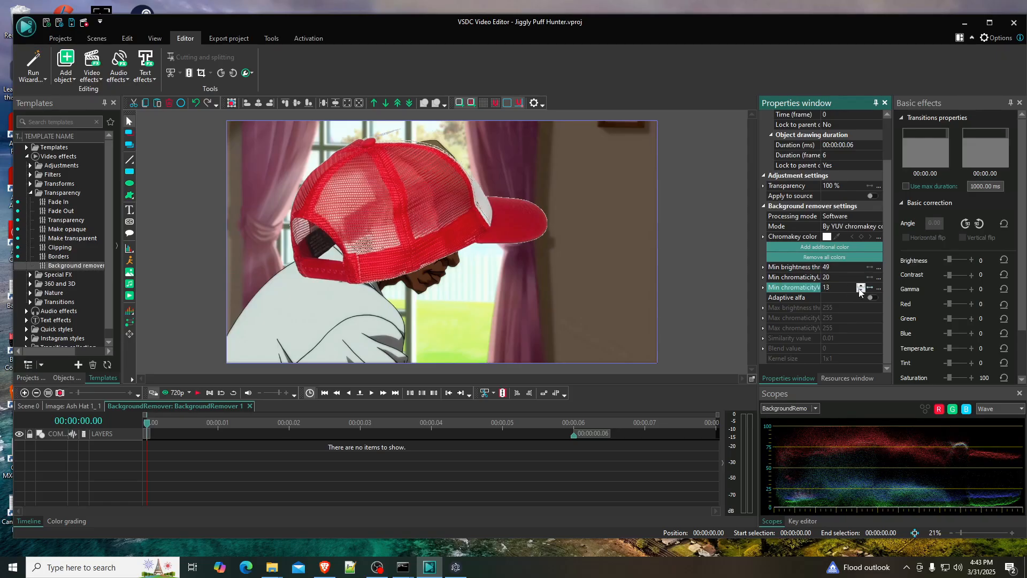
click(860, 289)
click(861, 290)
click(860, 289)
click(860, 289)
click(861, 289)
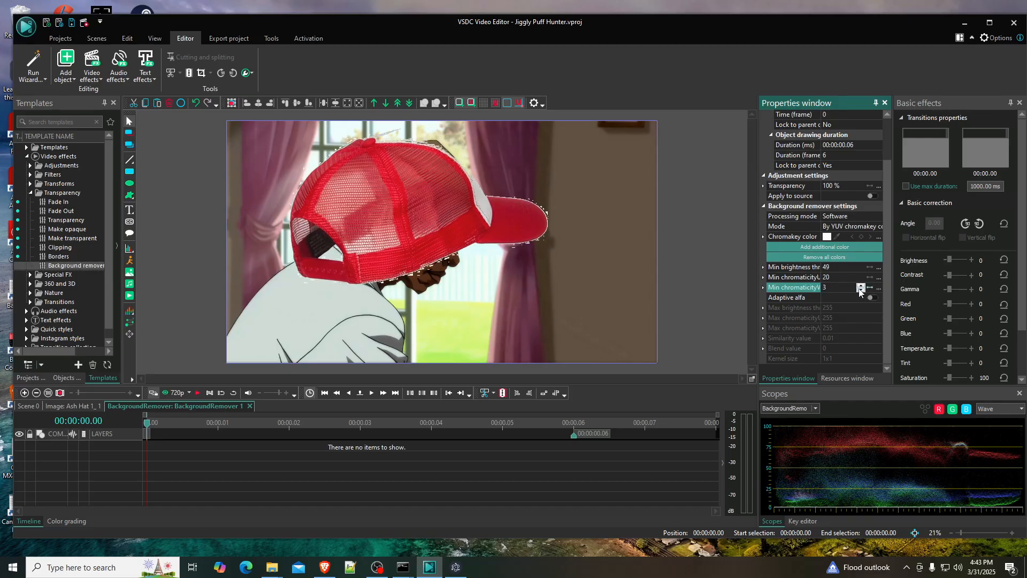
- Lower the background remover's minimum brightness threshold to 10
click(854, 267)
click(860, 269)
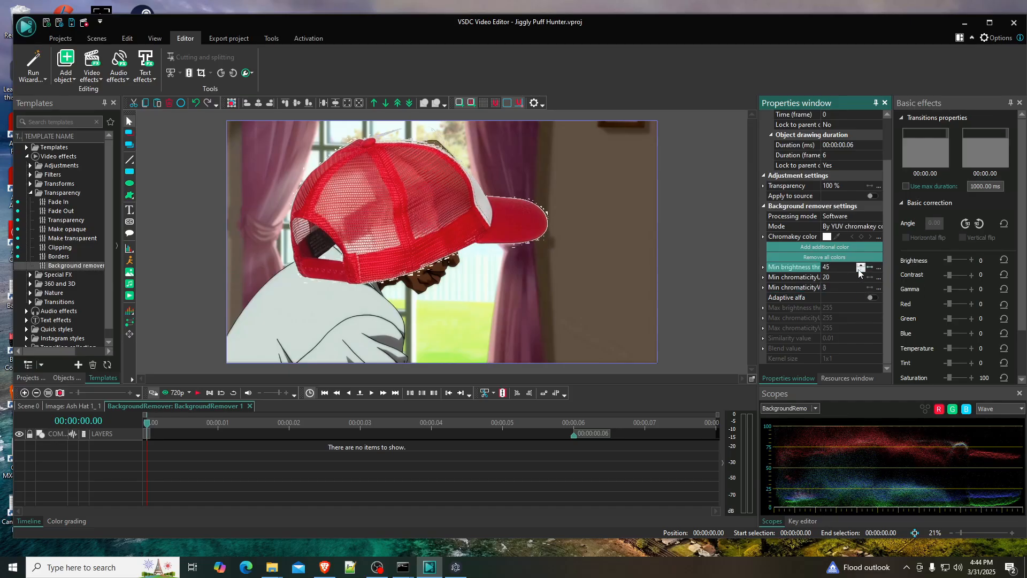
click(860, 269)
click(860, 269)
click(860, 269)
click(861, 269)
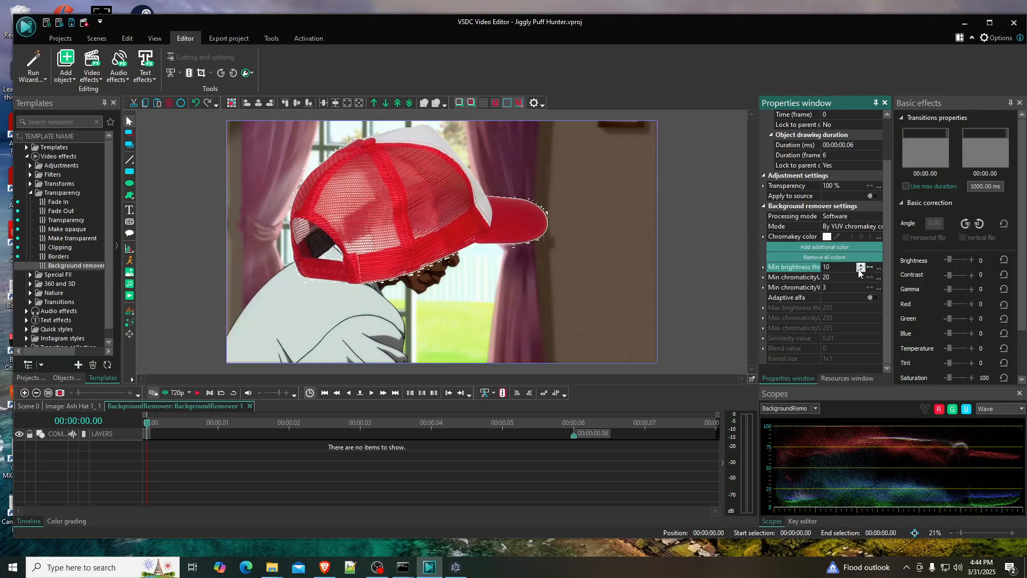
- Raise the minimum chromaticity V threshold to 10 and fine-tune the minimum brightness threshold to 11
click(843, 290)
click(860, 285)
click(860, 285)
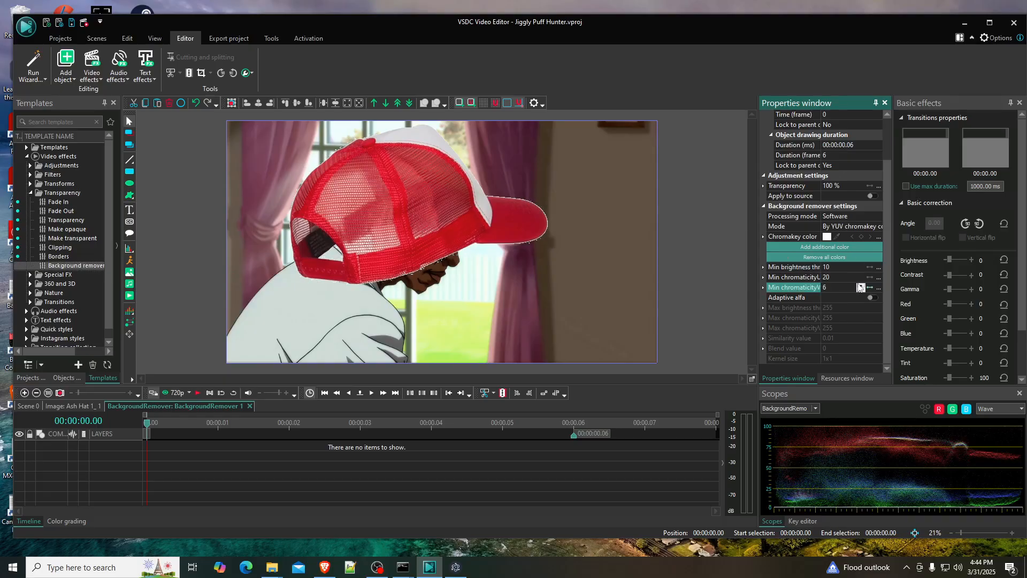
click(838, 269)
click(861, 265)
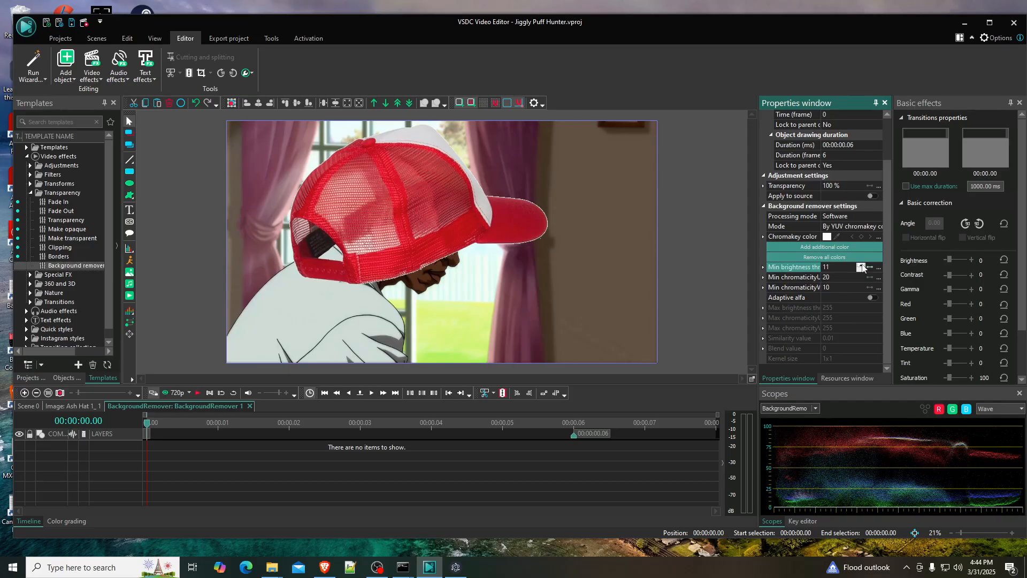
click(860, 269)
click(860, 265)
- Raise the background remover's minimum chromaticity U threshold to 34 and minimum chromaticity V threshold to 44
click(860, 278)
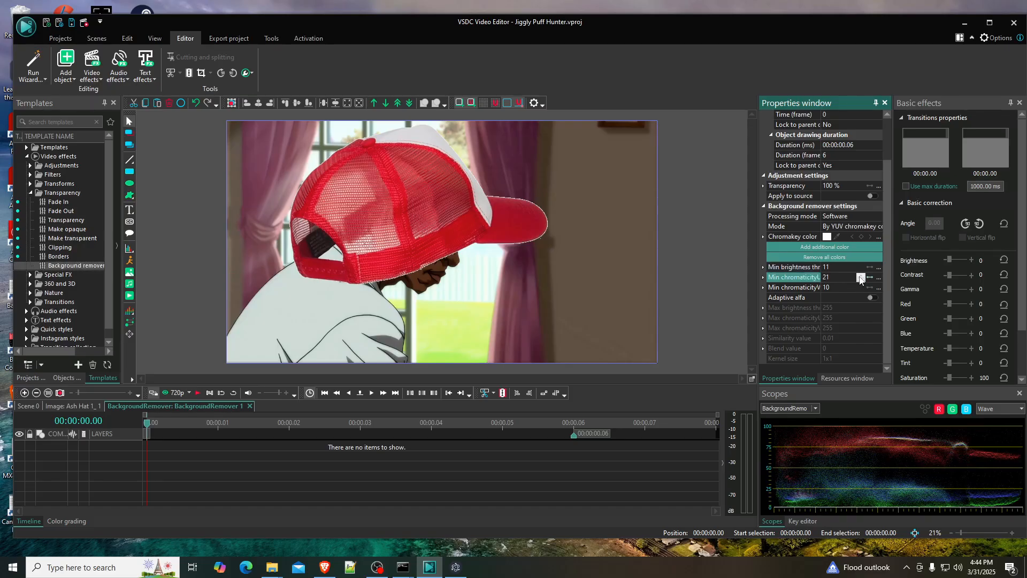
click(859, 276)
click(860, 288)
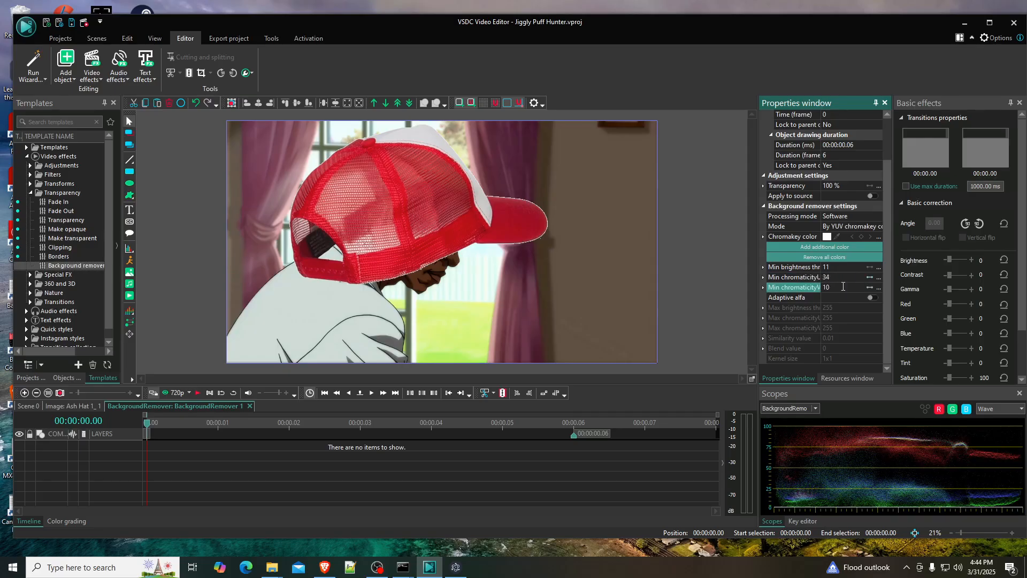
click(860, 287)
click(860, 287)
click(860, 286)
click(860, 287)
click(860, 287)
click(860, 287)
- Try different minimum brightness thresholds for the hat's background remover, ending at 12
click(860, 267)
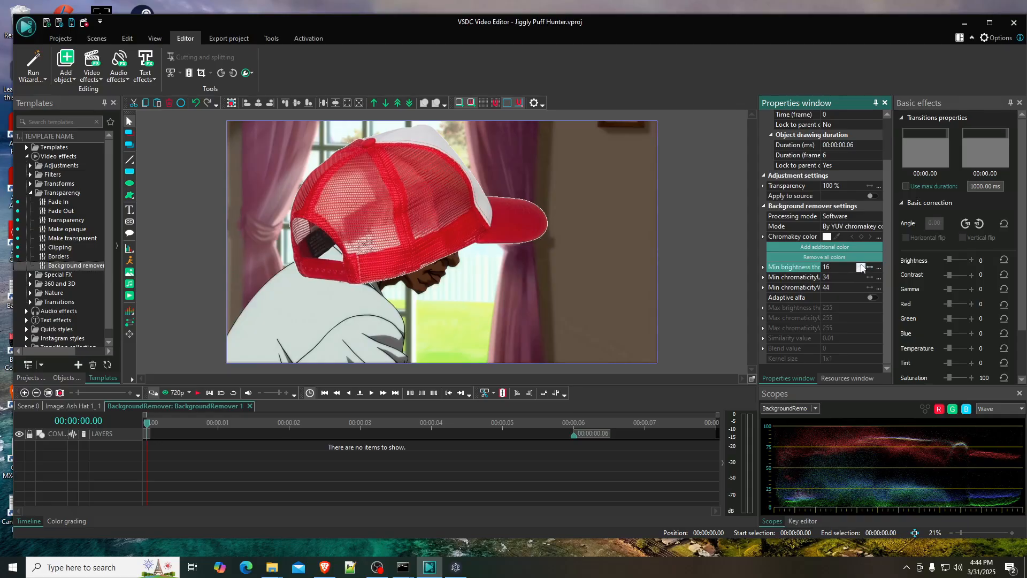
click(861, 266)
click(860, 266)
click(860, 269)
click(860, 270)
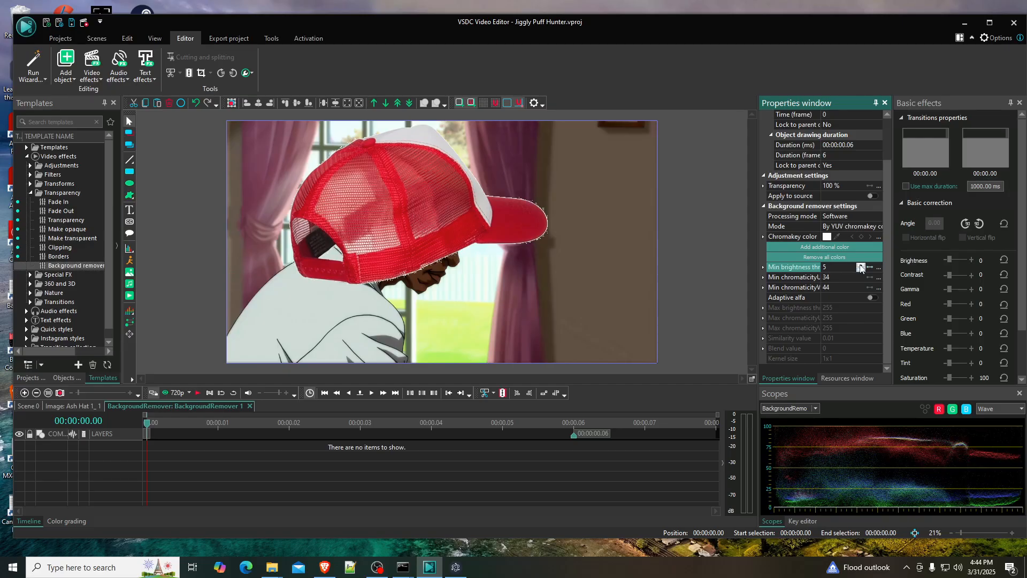
click(860, 266)
- Set the minimum chromaticity V threshold to 18 and the minimum brightness threshold to 14
click(861, 289)
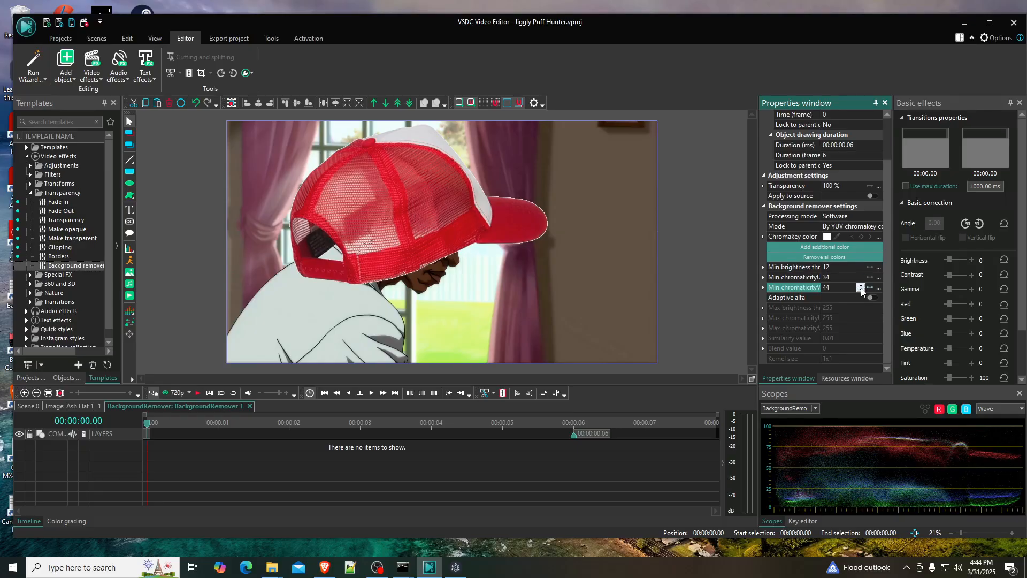
click(861, 289)
click(861, 290)
click(861, 289)
click(859, 266)
click(860, 265)
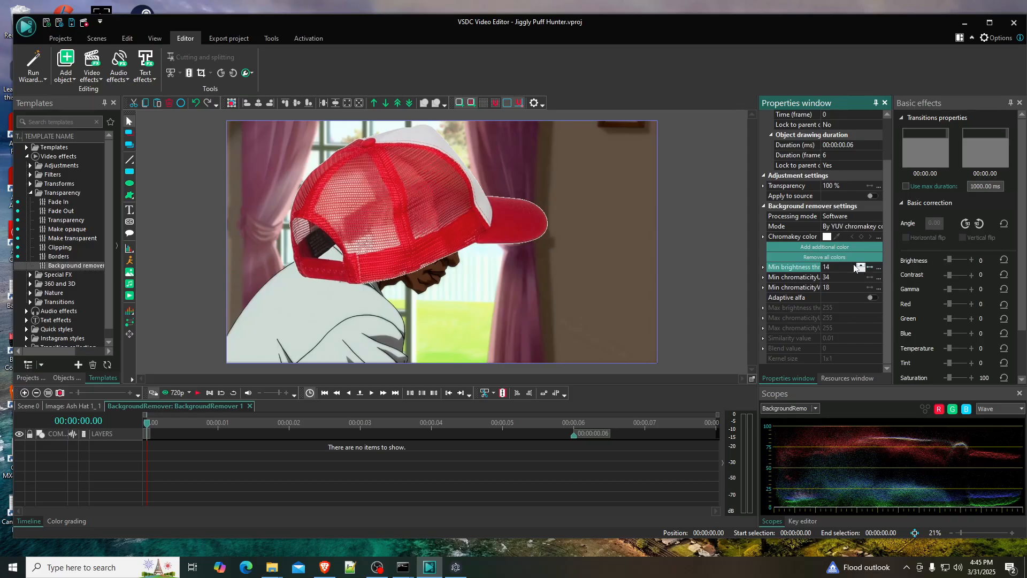
click(389, 210)
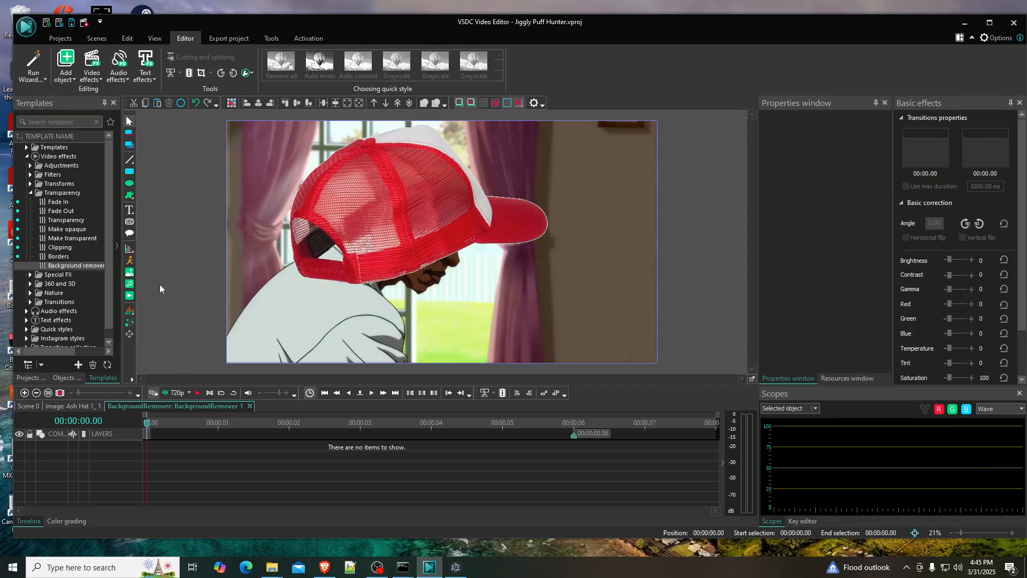
- Back in Scene 0, shrink the Ash Hat 1 image to about 1663 by 1061 and place it over the character's head
click(28, 406)
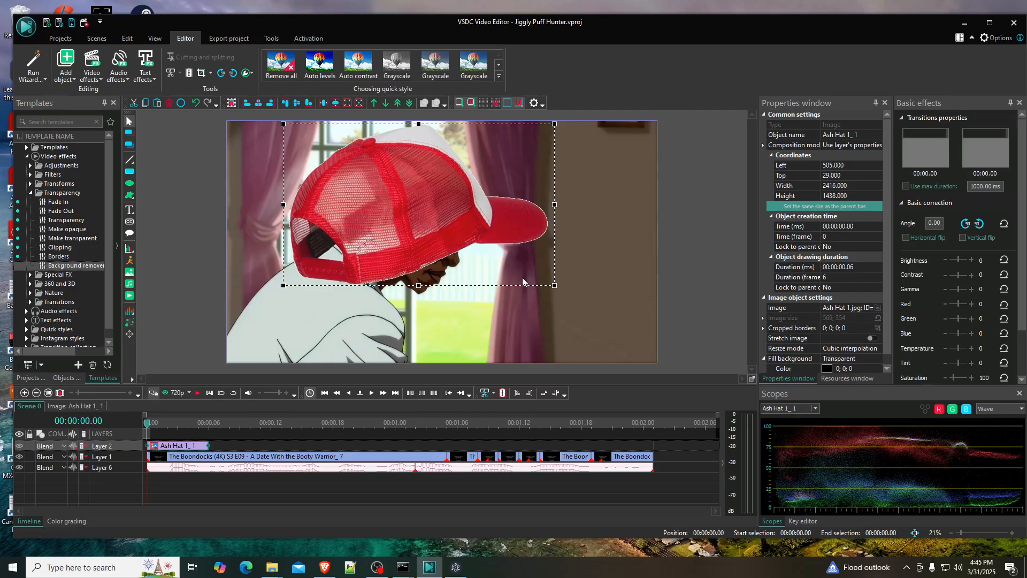
drag(554, 285, 484, 249)
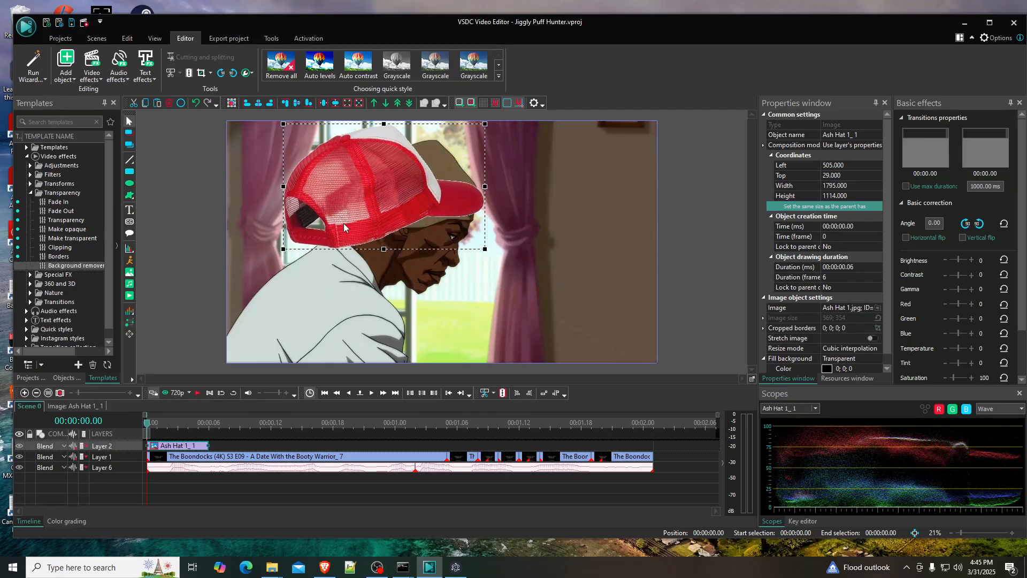
drag(343, 223, 391, 215)
drag(546, 247, 530, 241)
mouse_move(393, 192)
mouse_down()
mouse_move(429, 185)
mouse_move(386, 189)
mouse_move(396, 198)
mouse_up()
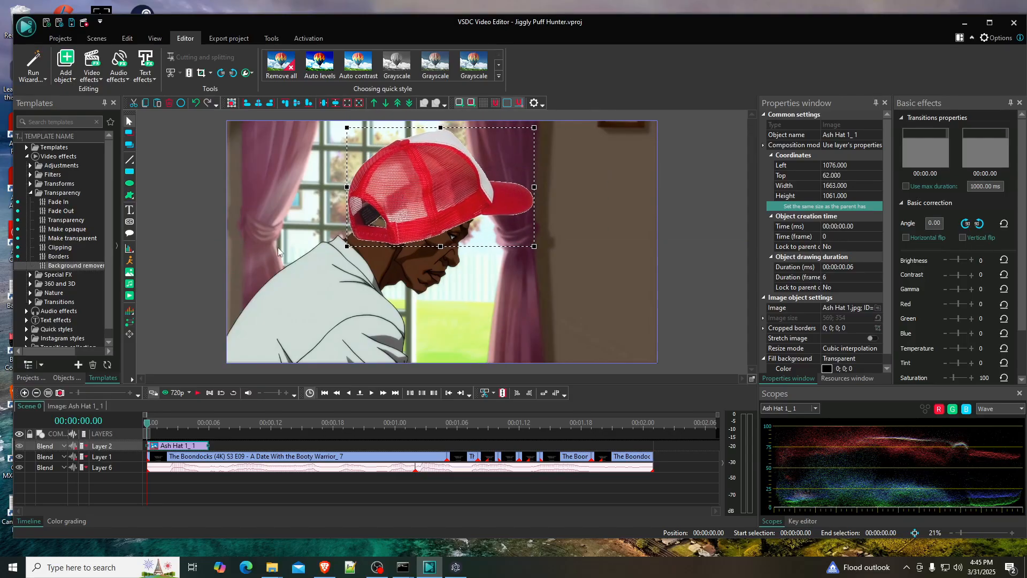
- Preview the head turn, go to frame 9, and extend the Ash Hat 1 object's duration to that frame
click(198, 393)
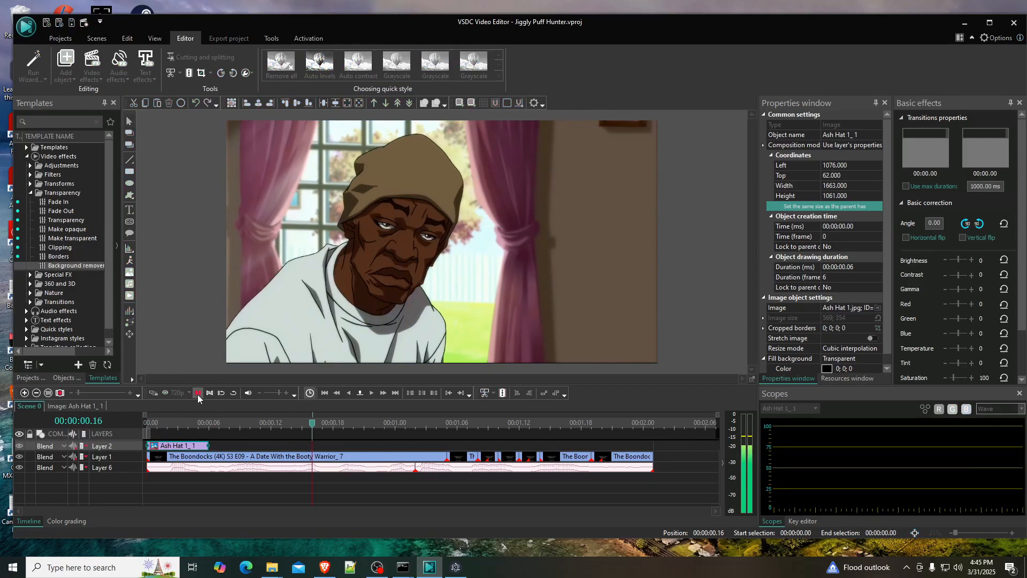
click(220, 422)
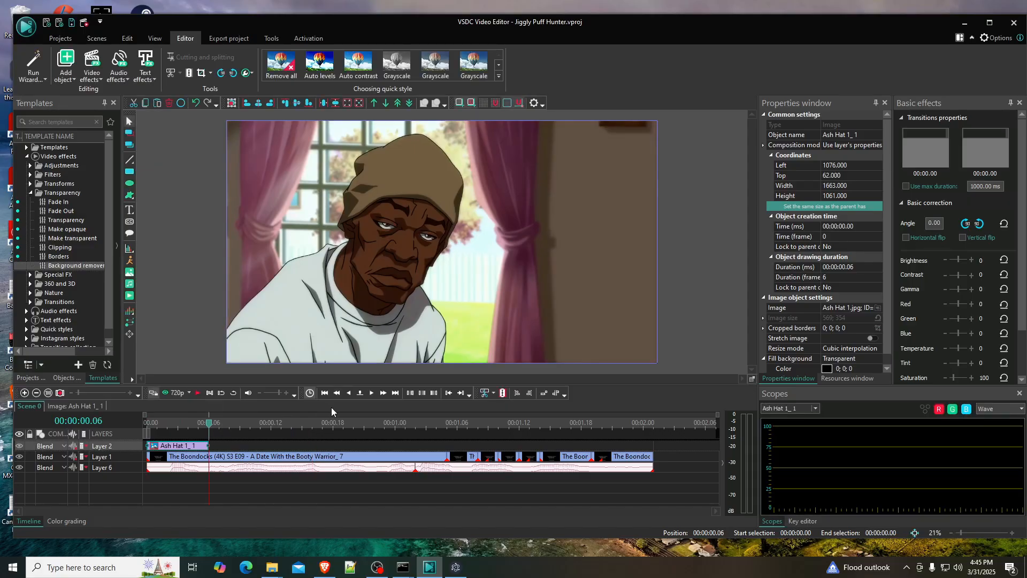
click(371, 393)
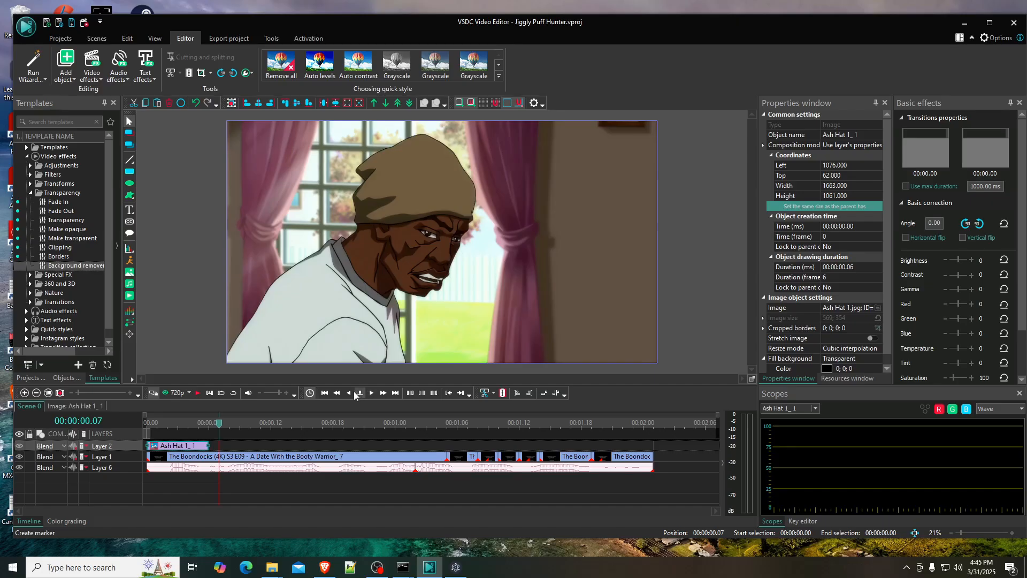
click(349, 393)
click(371, 393)
click(370, 392)
click(370, 393)
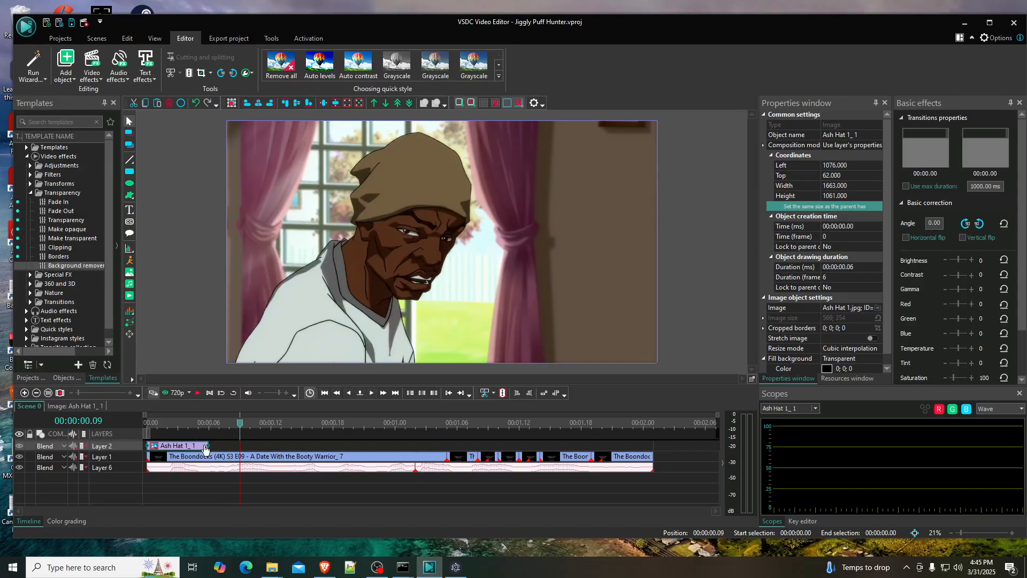
drag(207, 448, 239, 446)
- Add the Ash Hat 2 image from the Jiggly Puff Hunter folder to the timeline at frame 9, right after Ash Hat 1
click(272, 567)
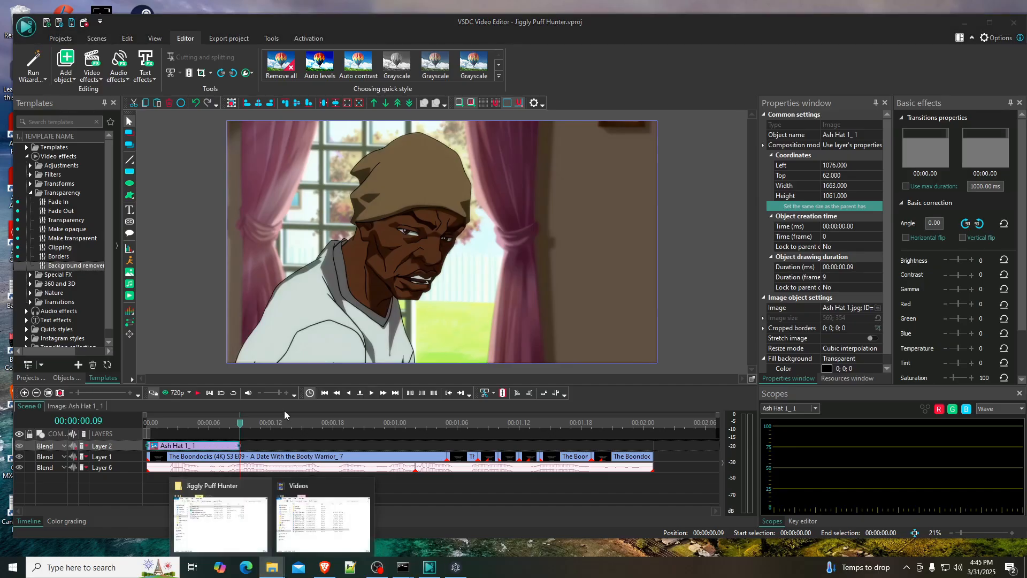
click(232, 515)
drag(595, 258, 278, 456)
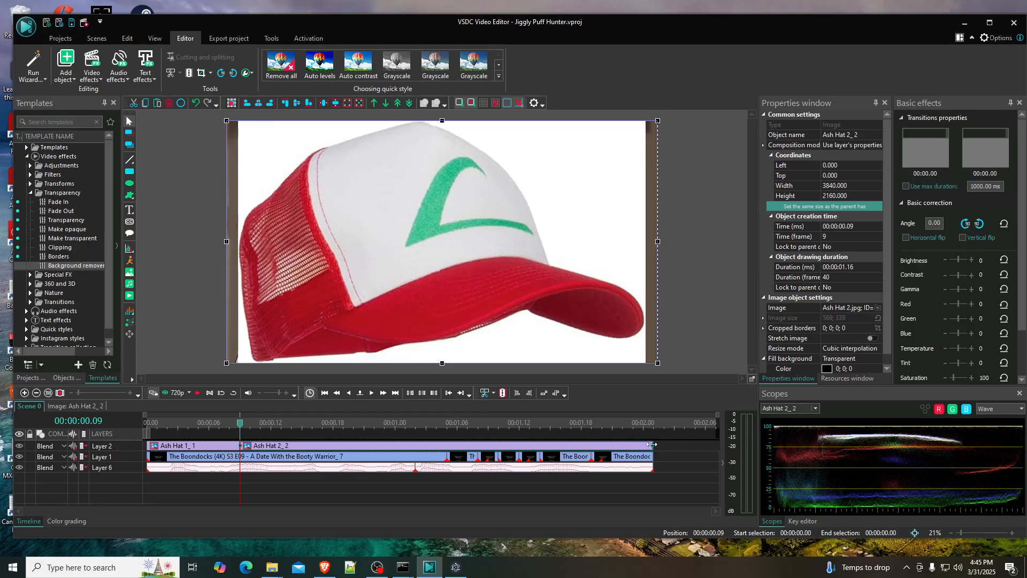
- Trim the Ash Hat 2 object to 5 frames and shrink its image to about 1959 by 1386 over the character's head
drag(651, 445, 291, 445)
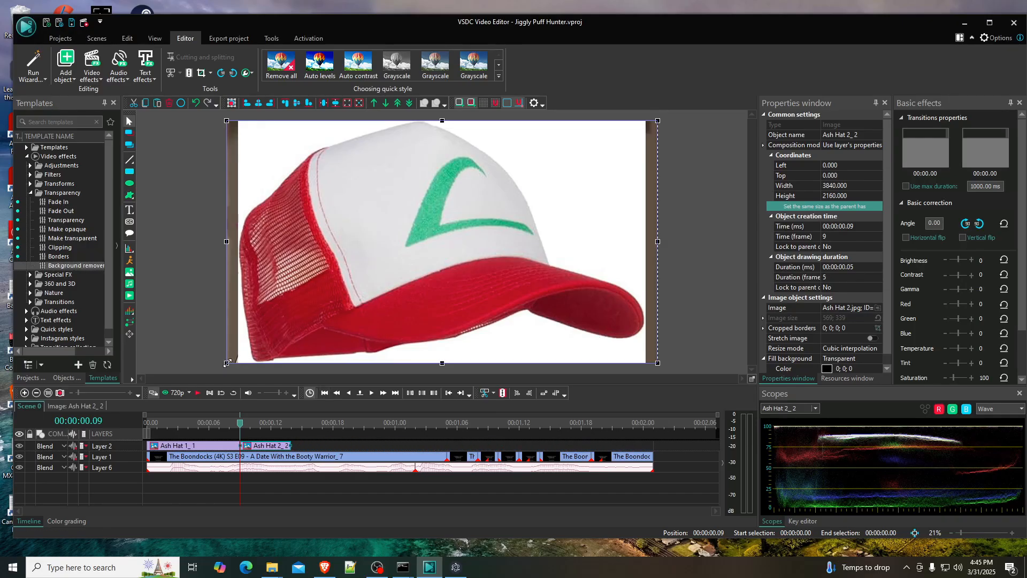
drag(226, 363, 438, 276)
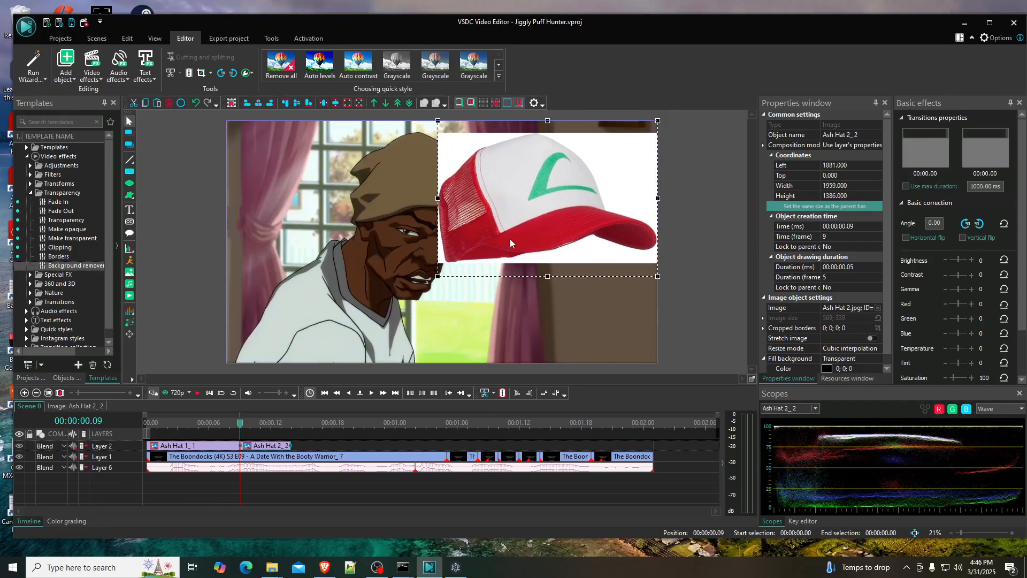
drag(510, 243, 419, 243)
- Copy the background remover effect from Ash Hat 1 into Ash Hat 2 and shorten it to 5 frames
click(189, 448)
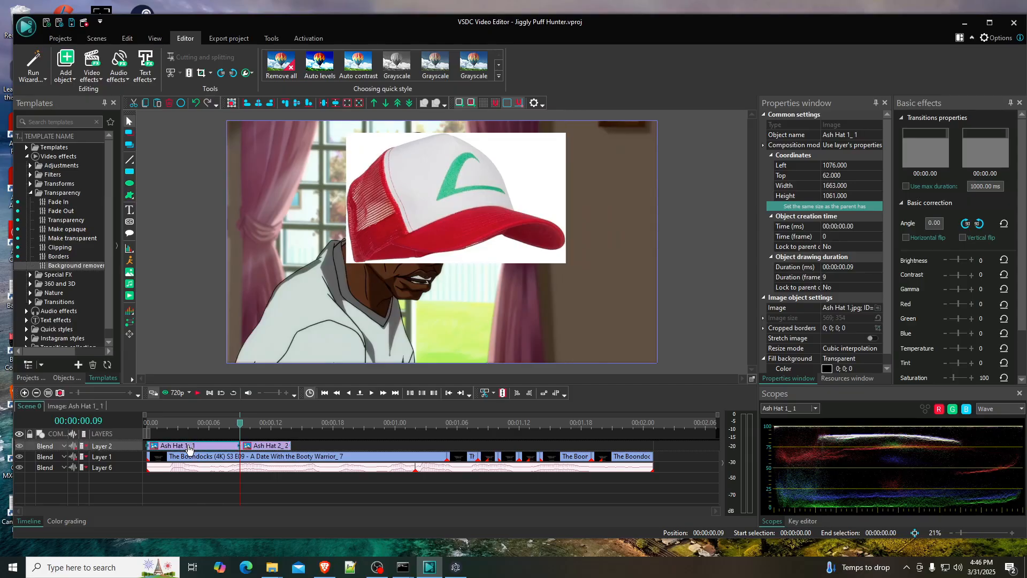
double_click(189, 448)
click(213, 452)
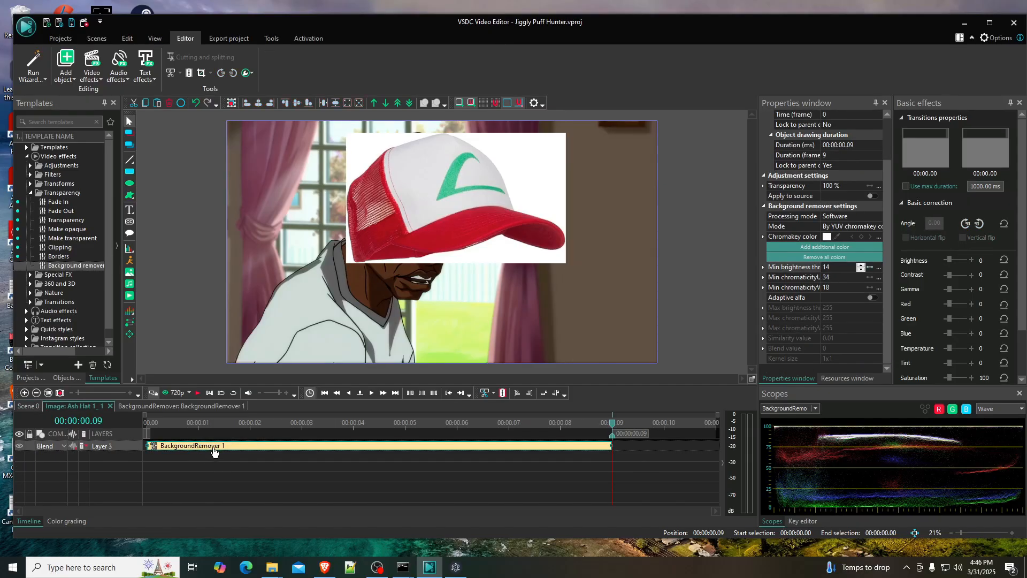
click(27, 406)
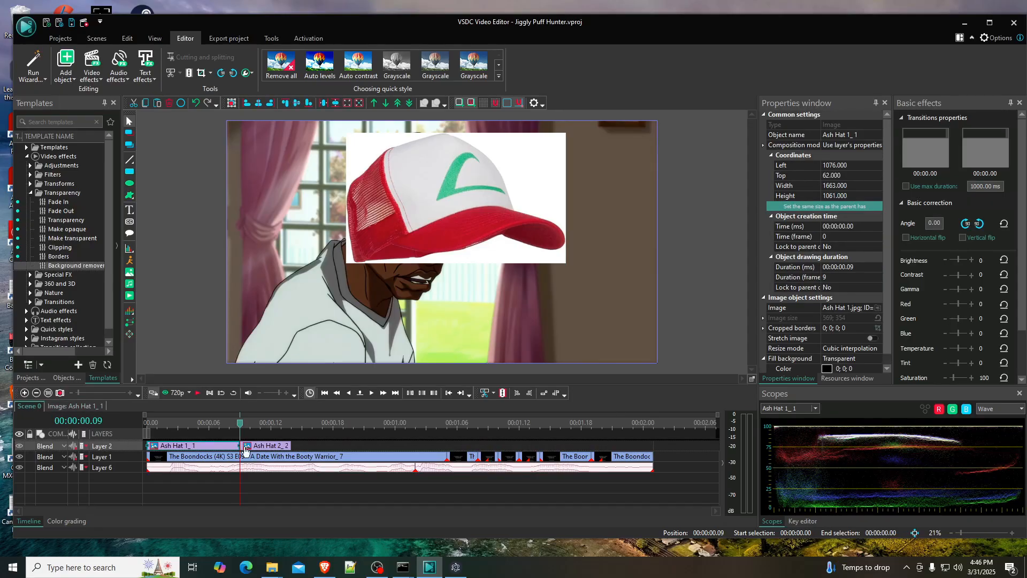
click(263, 447)
double_click(262, 447)
key(ctrl+v)
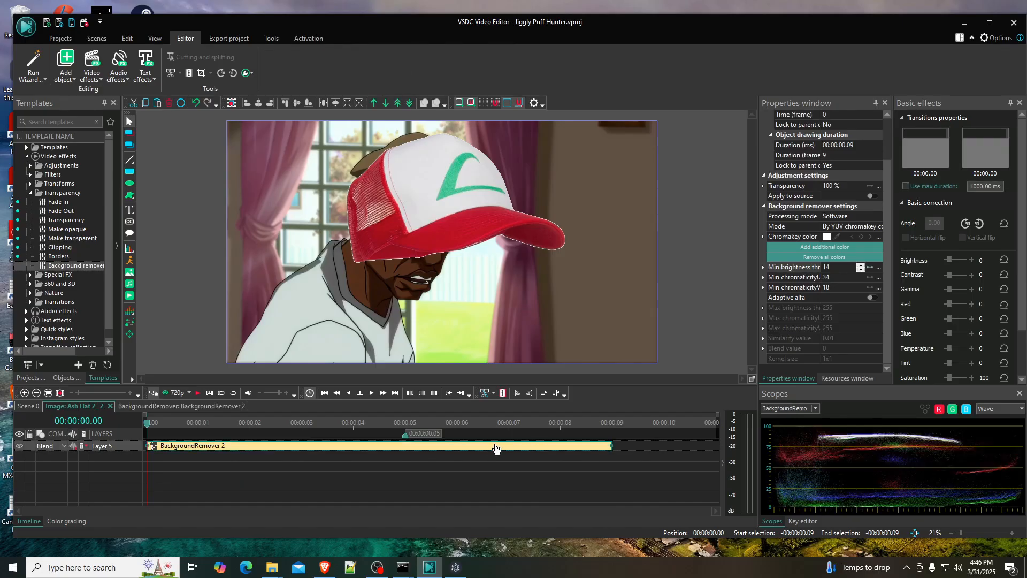
drag(493, 442, 405, 443)
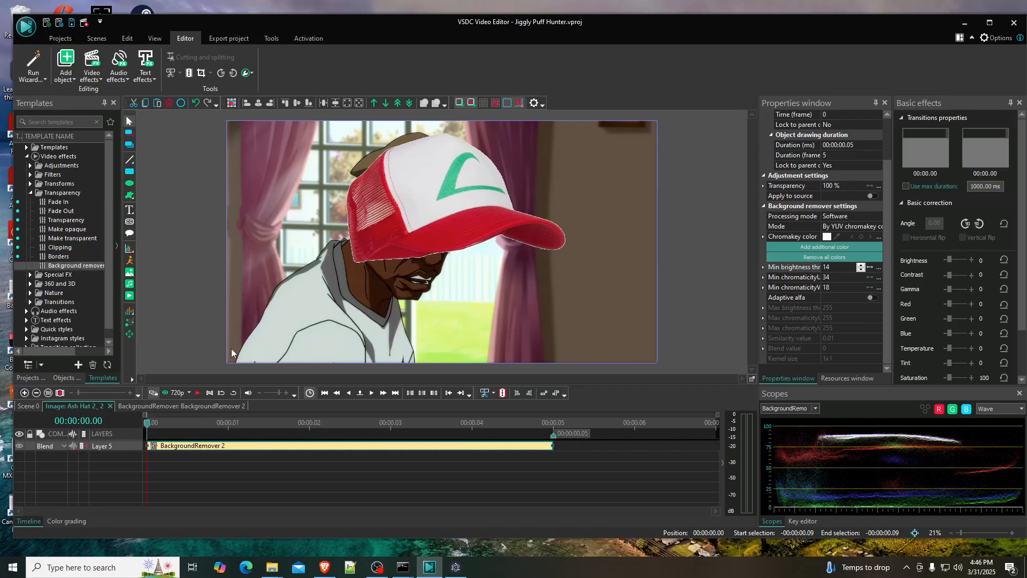
- Return to the main scene and shrink the Ash Hat 2 image to about 1552 by 1177, fitting it over the character's head
click(36, 409)
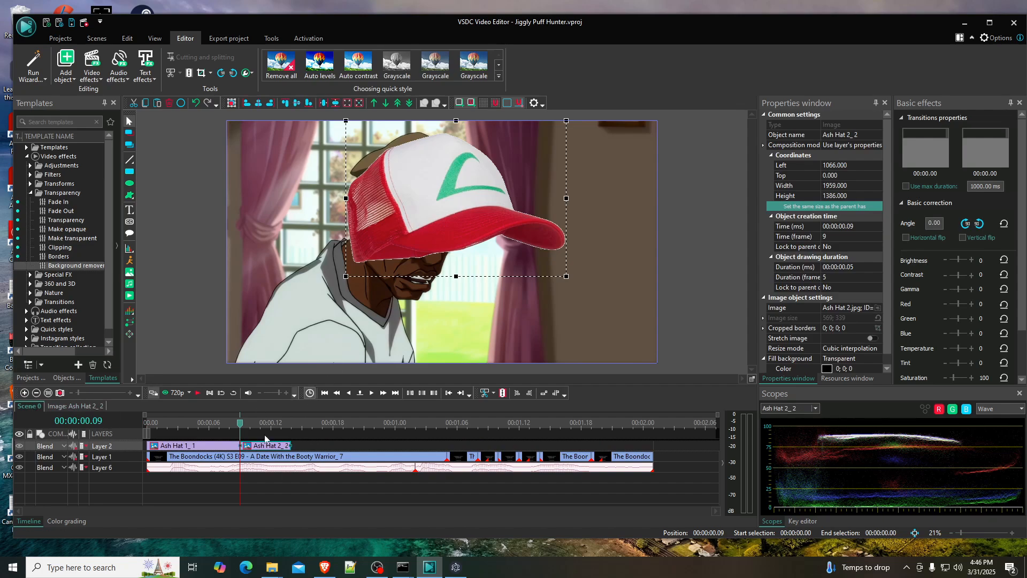
drag(427, 224, 413, 214)
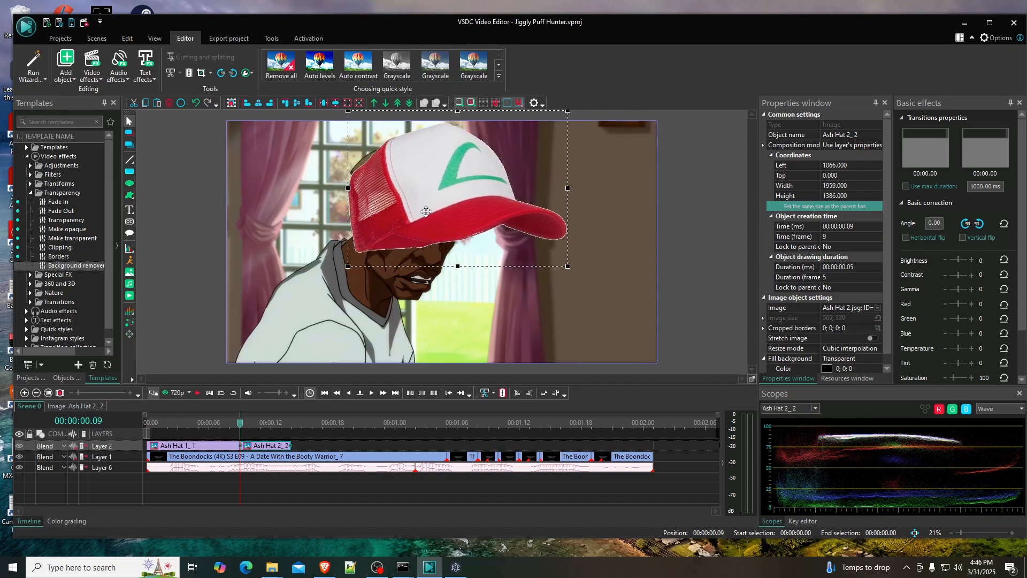
drag(332, 266, 342, 231)
drag(398, 209, 400, 226)
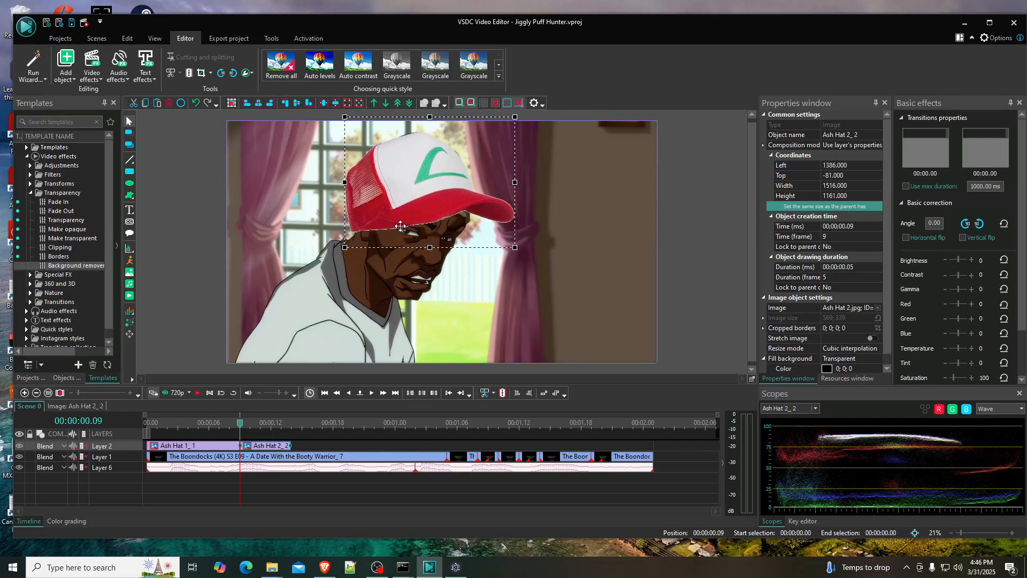
drag(516, 249, 520, 250)
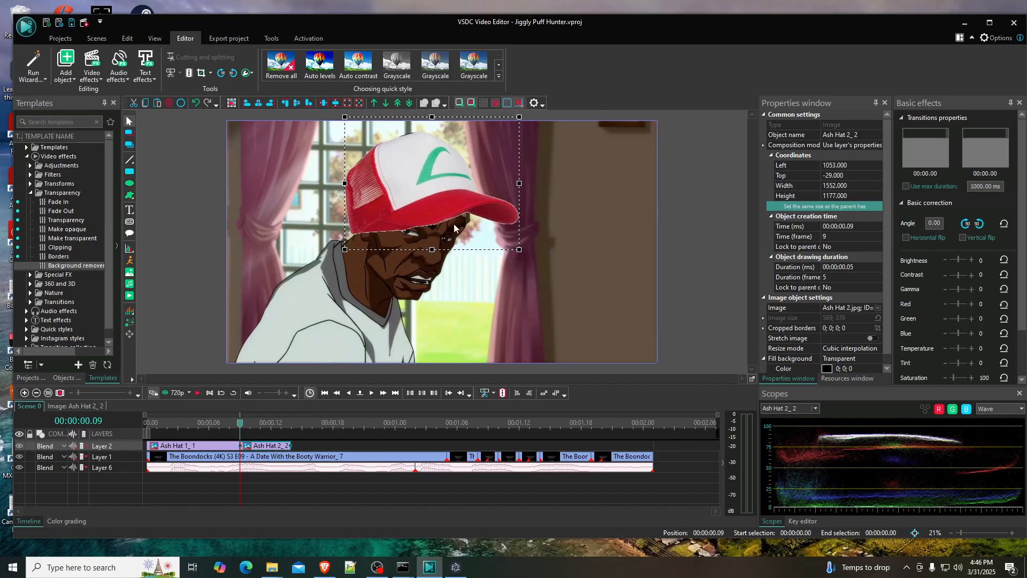
drag(453, 224, 433, 199)
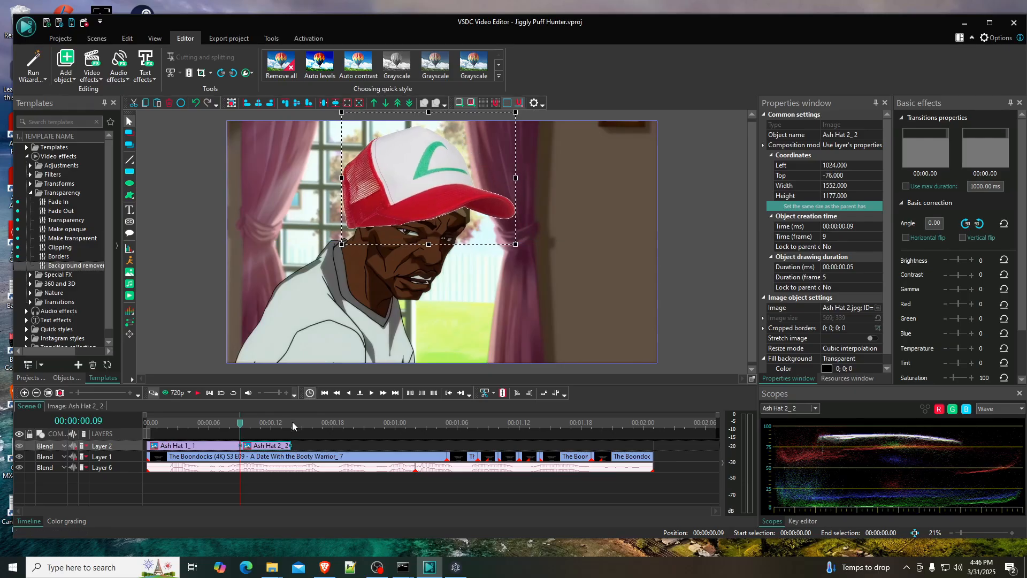
- Step frame by frame through the head turn past Ash Hat 2 to examine where the face settles toward the viewer
click(371, 394)
click(371, 395)
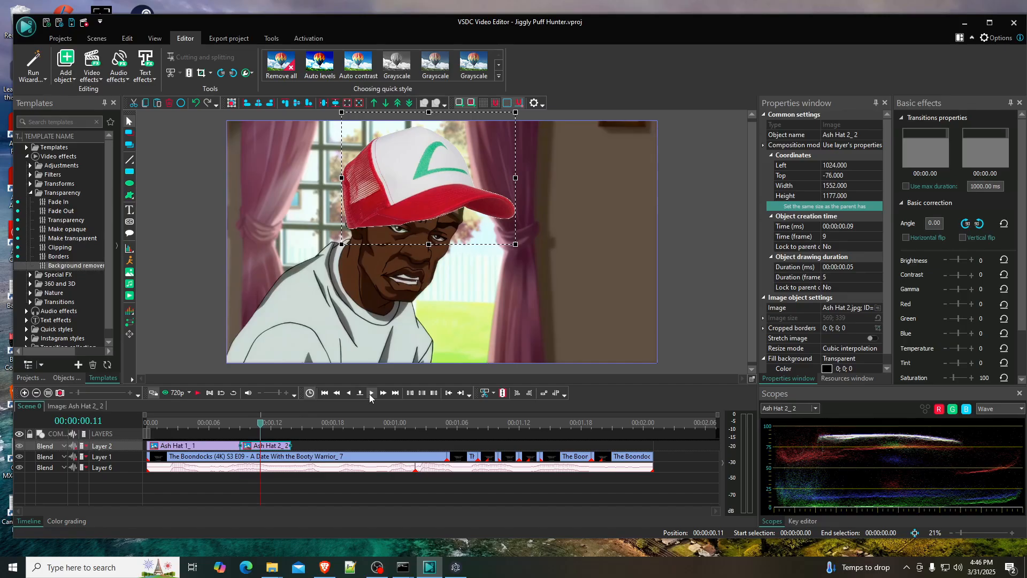
click(371, 394)
click(371, 395)
click(371, 394)
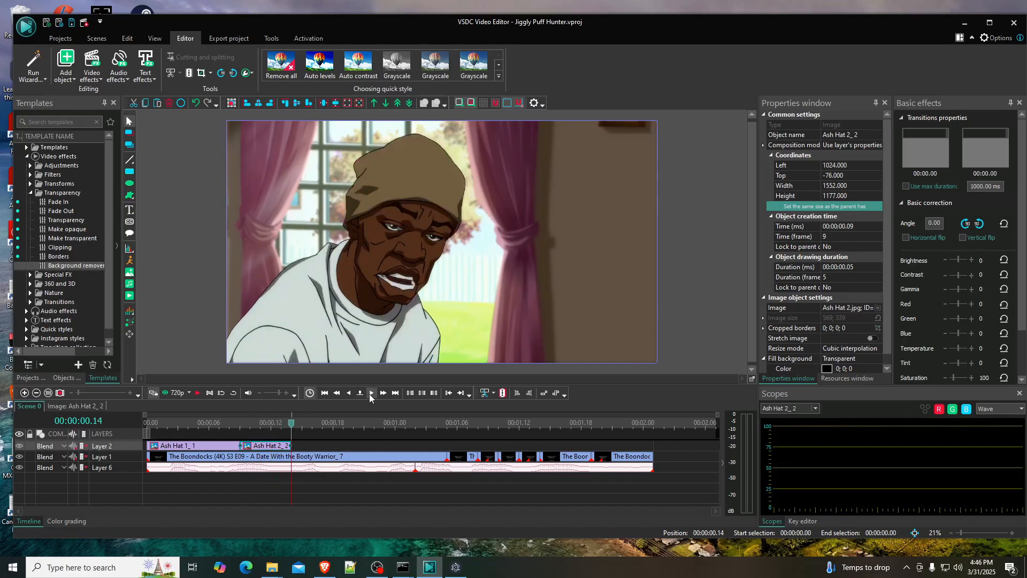
click(372, 395)
click(371, 395)
click(372, 395)
click(371, 395)
click(371, 395)
click(371, 395)
click(372, 395)
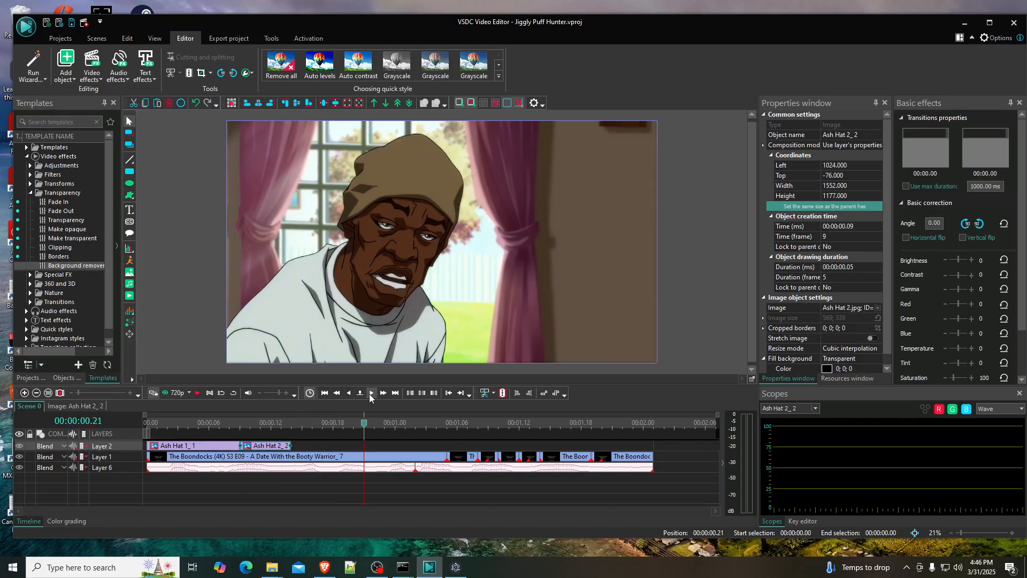
click(371, 395)
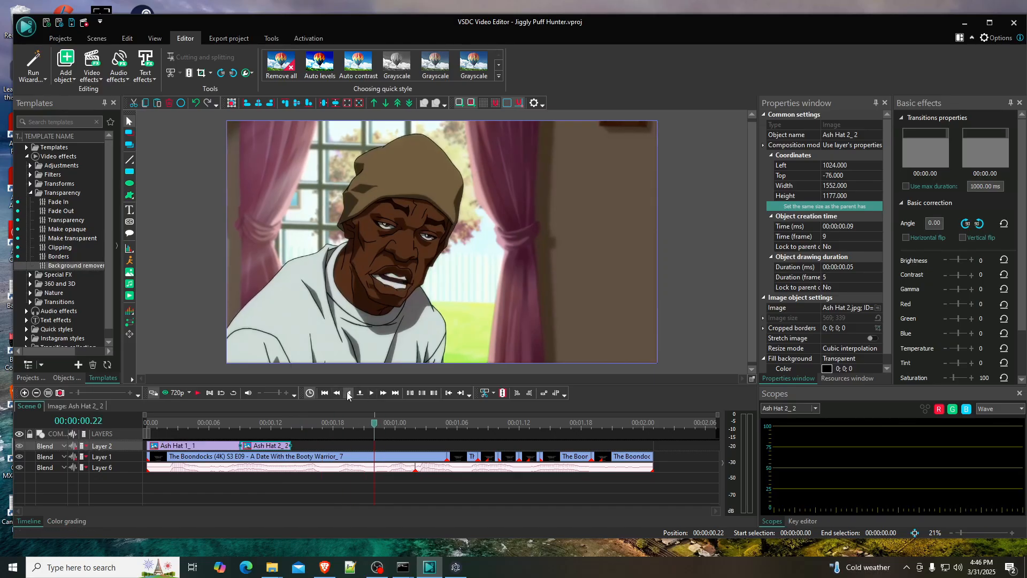
- Go back to frame 16 and extend the Ash Hat 2 object's duration to 7 frames
click(348, 395)
click(348, 395)
click(348, 395)
click(348, 395)
click(349, 394)
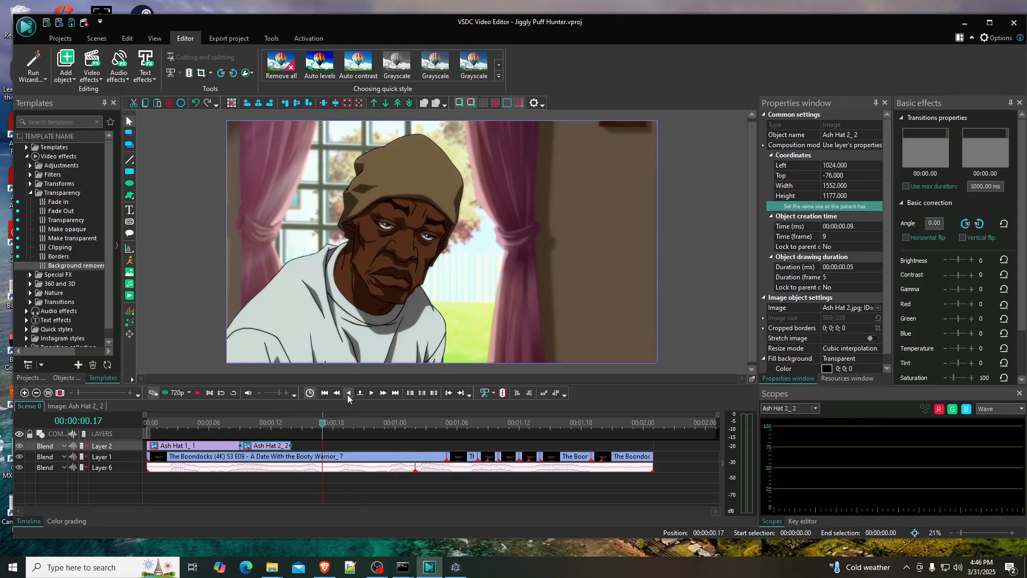
click(348, 395)
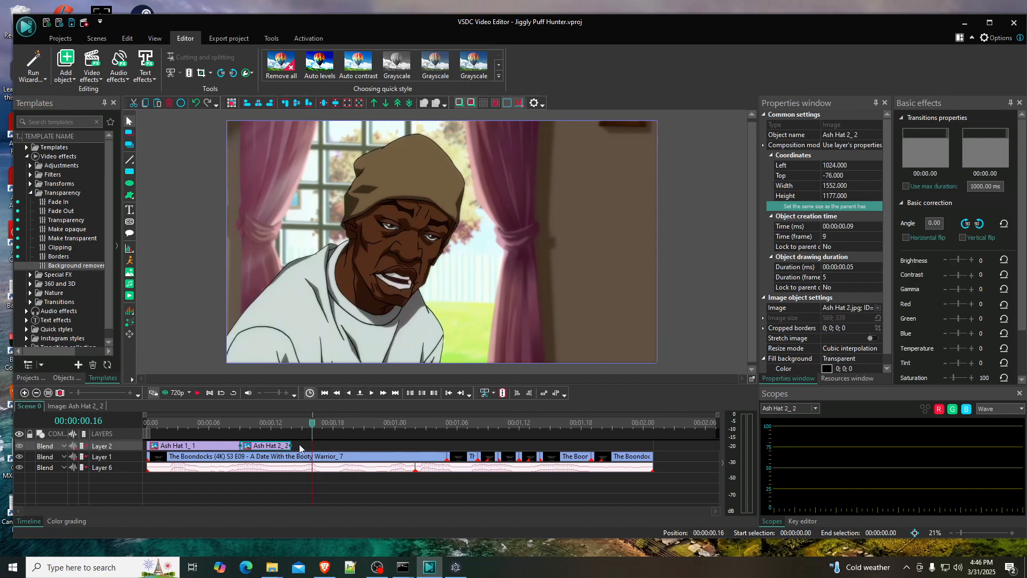
drag(292, 444, 313, 445)
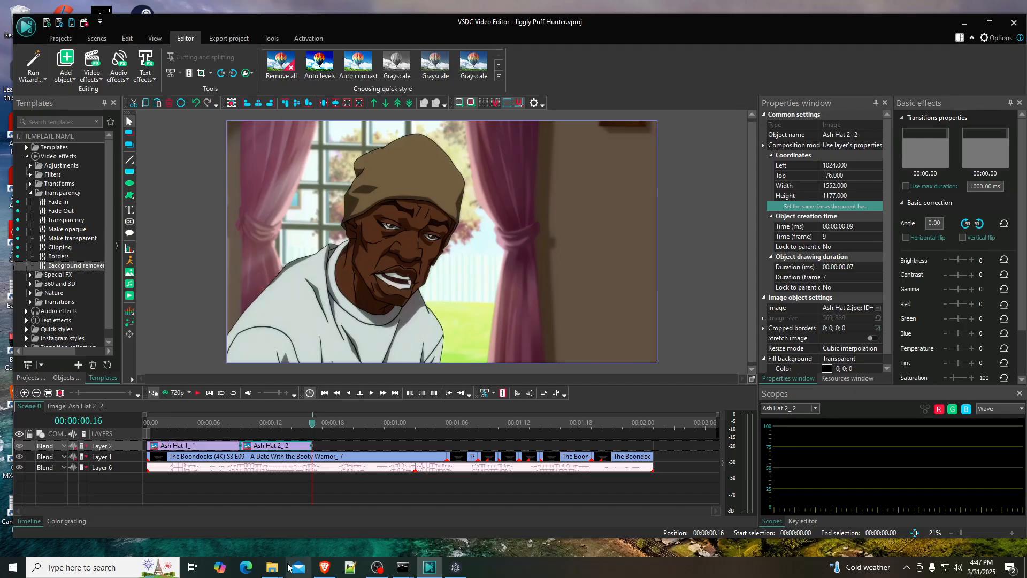
- Check the Ash Hat 3 image in the Jiggly Puff Hunter folder and add it to the timeline at frame 16, after Ash Hat 2
mouse_move(280, 570)
click(220, 527)
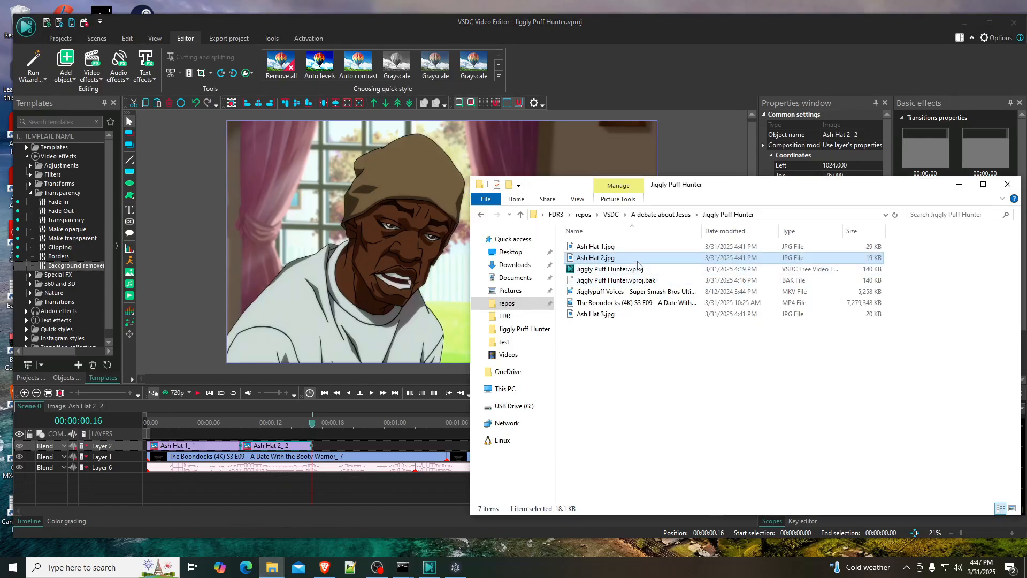
click(606, 312)
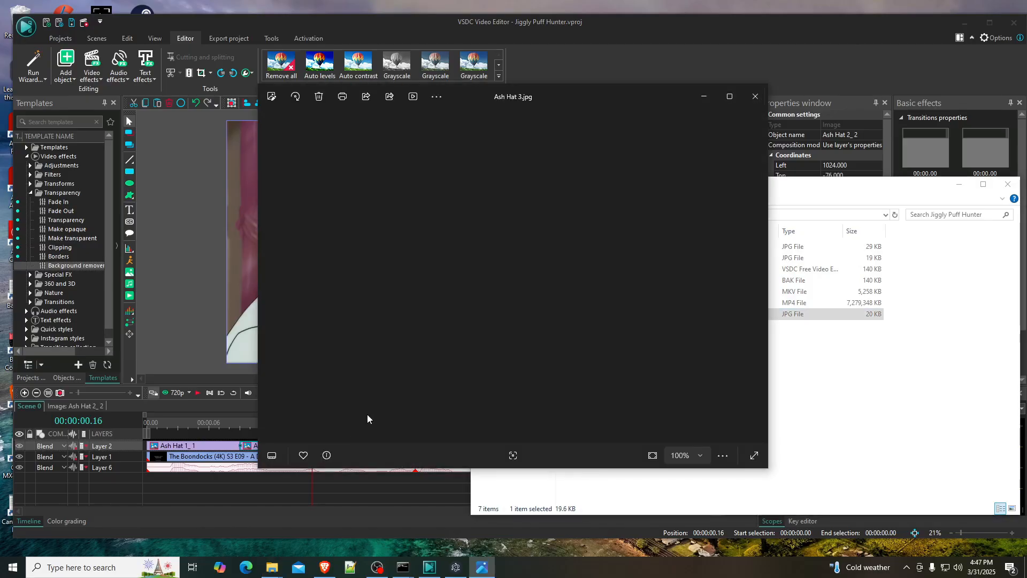
click(755, 96)
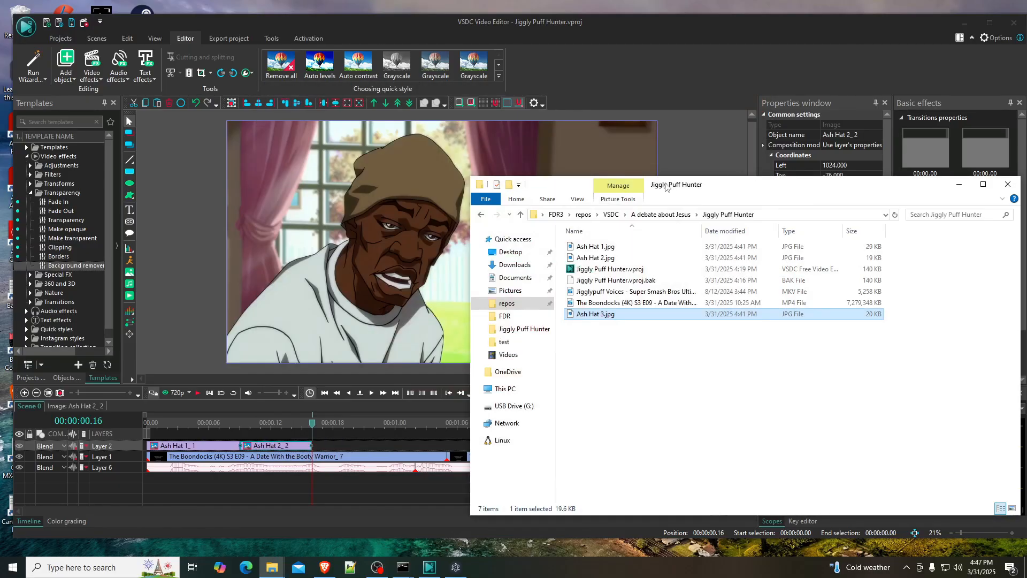
drag(710, 190, 864, 178)
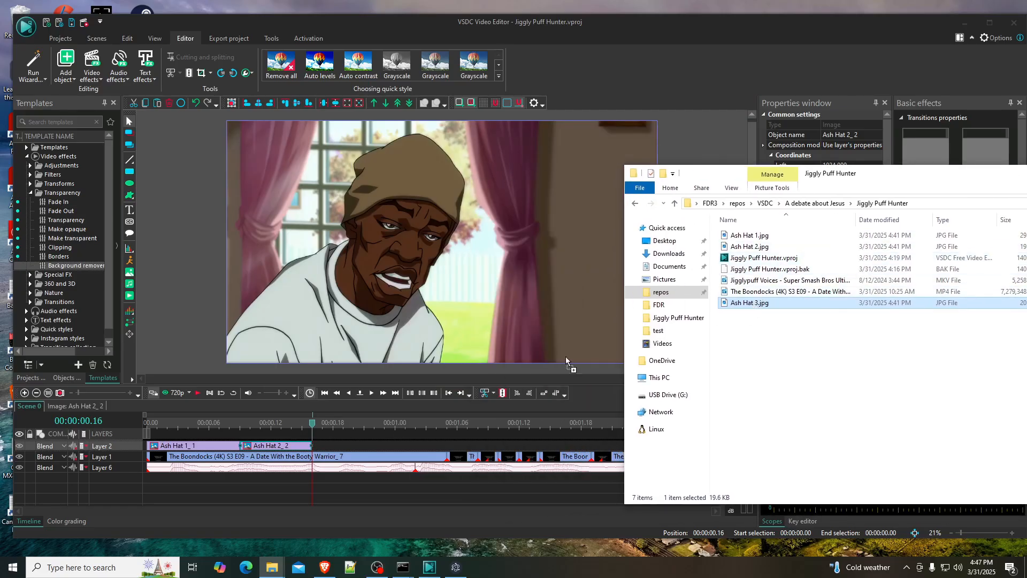
drag(350, 451, 348, 458)
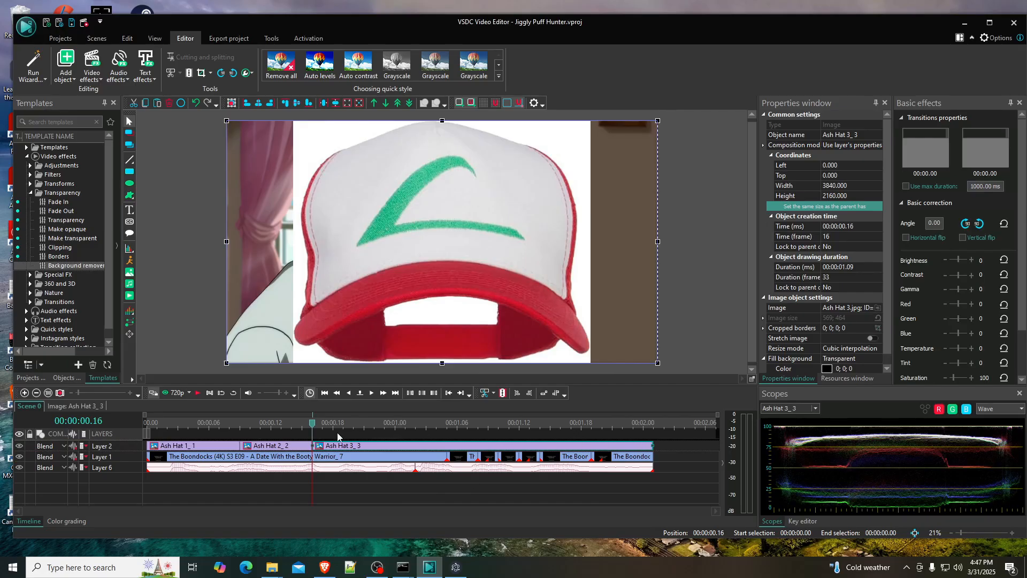
- Copy the background remover effect from Ash Hat 2 into Ash Hat 3 and extend it to 33 frames
double_click(277, 446)
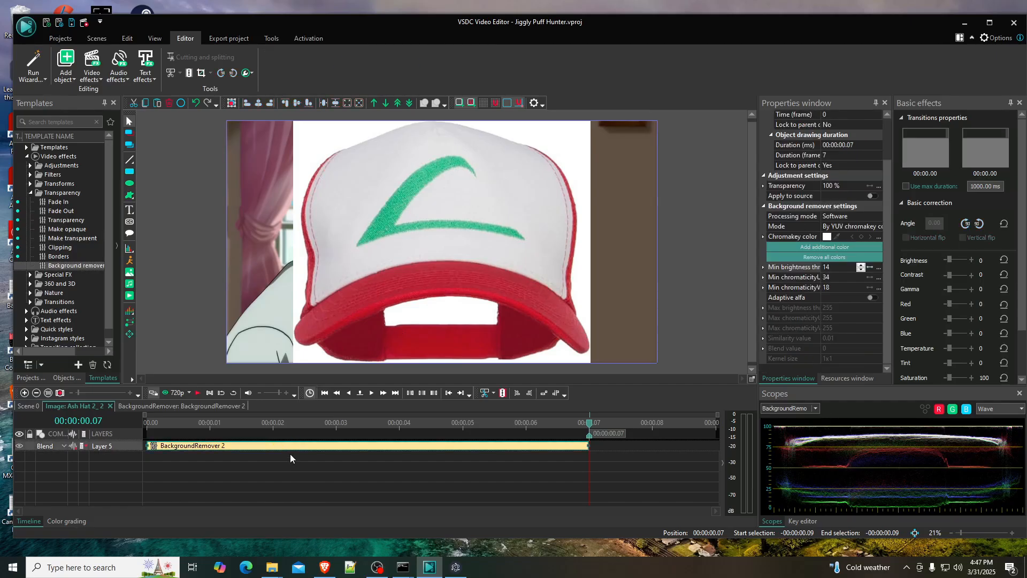
click(27, 406)
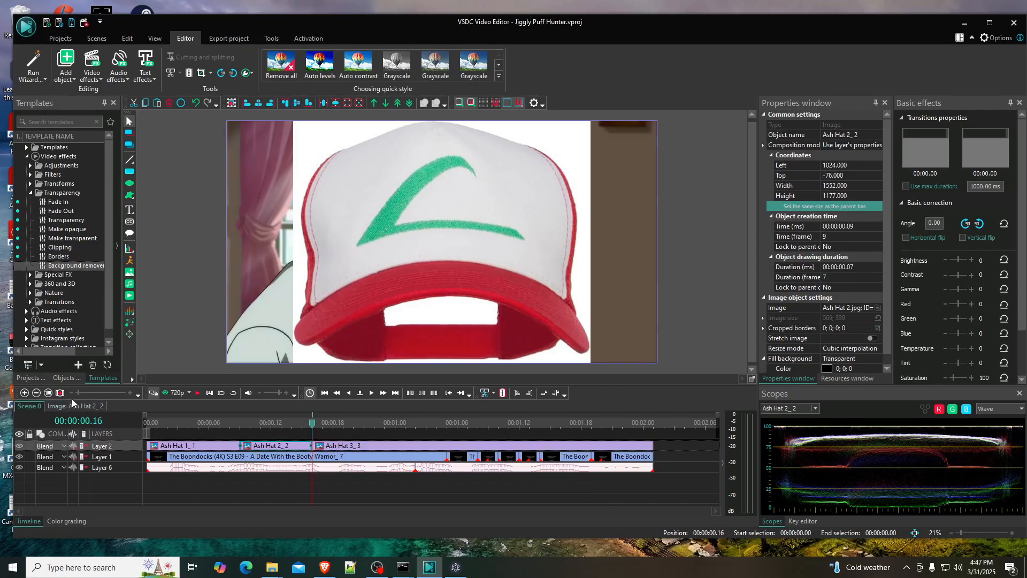
double_click(407, 445)
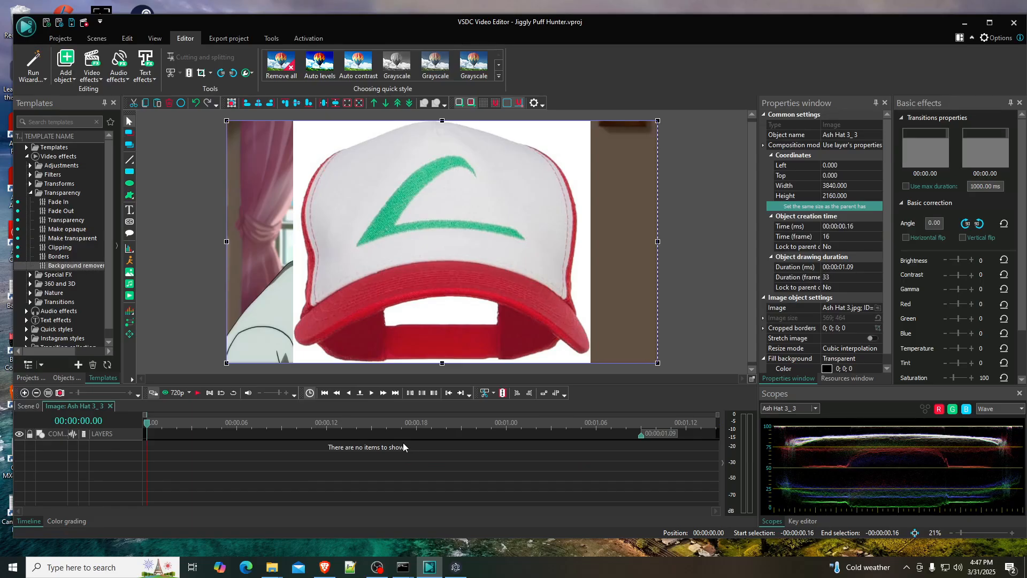
drag(76, 265, 252, 449)
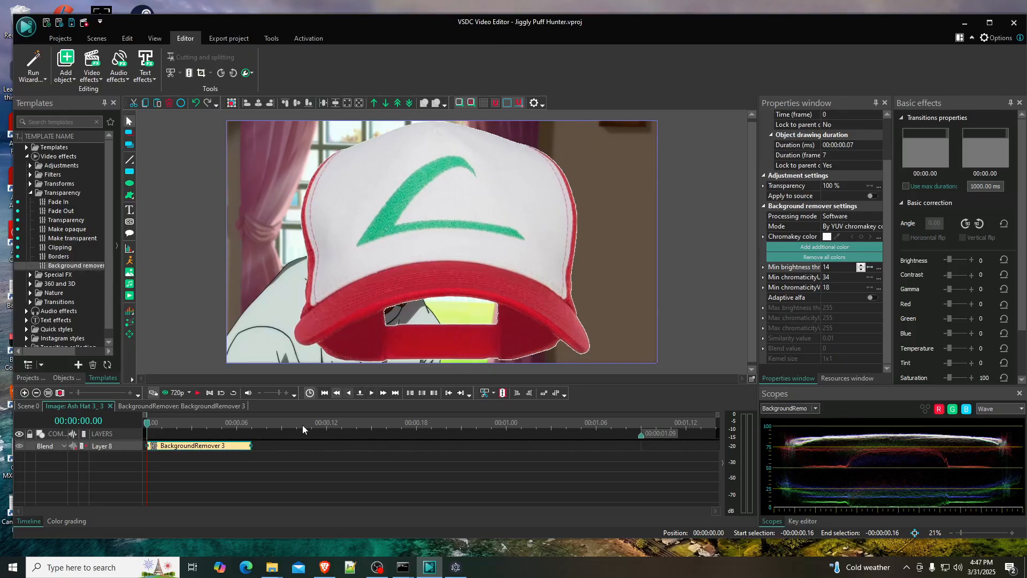
mouse_move(251, 445)
mouse_down()
mouse_move(695, 446)
mouse_move(642, 446)
mouse_up()
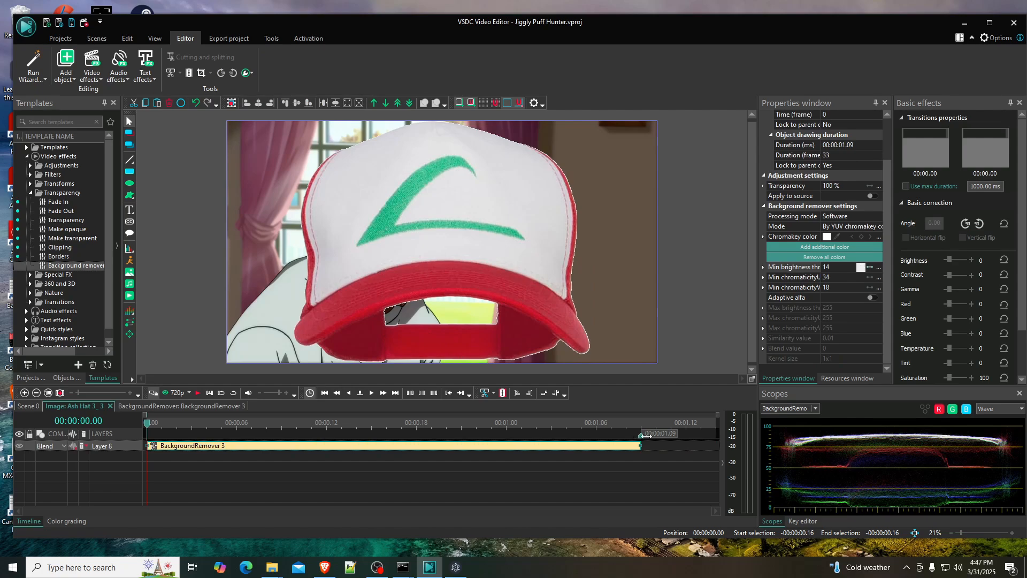
- Shrink the Ash Hat 3 image to about 1454 by 1252 and place it over the character's head
click(305, 319)
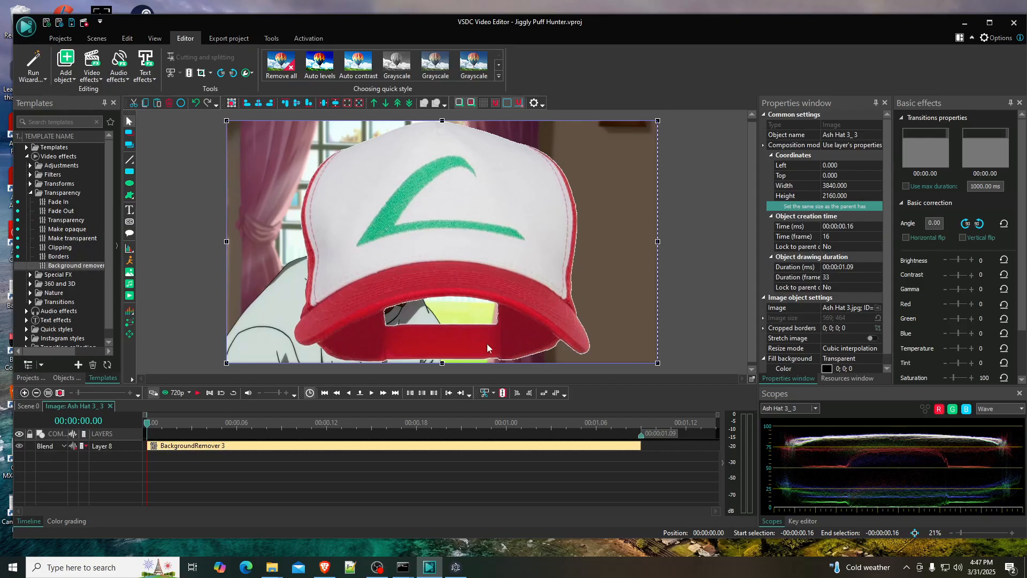
drag(226, 364, 495, 261)
drag(552, 238, 391, 240)
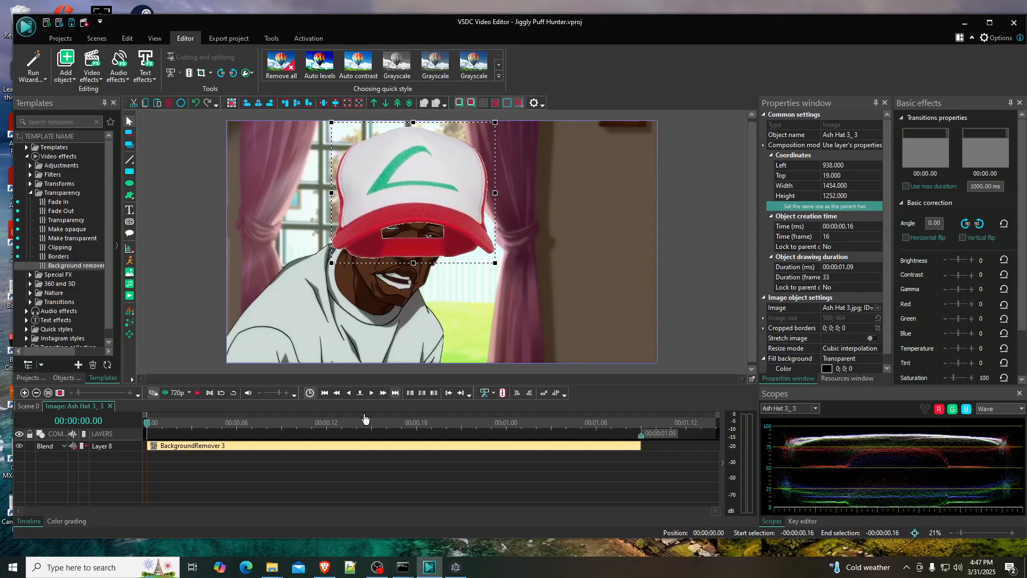
- Return to the main scene and delete the Ash Hat 3 object from the timeline
mouse_move(273, 568)
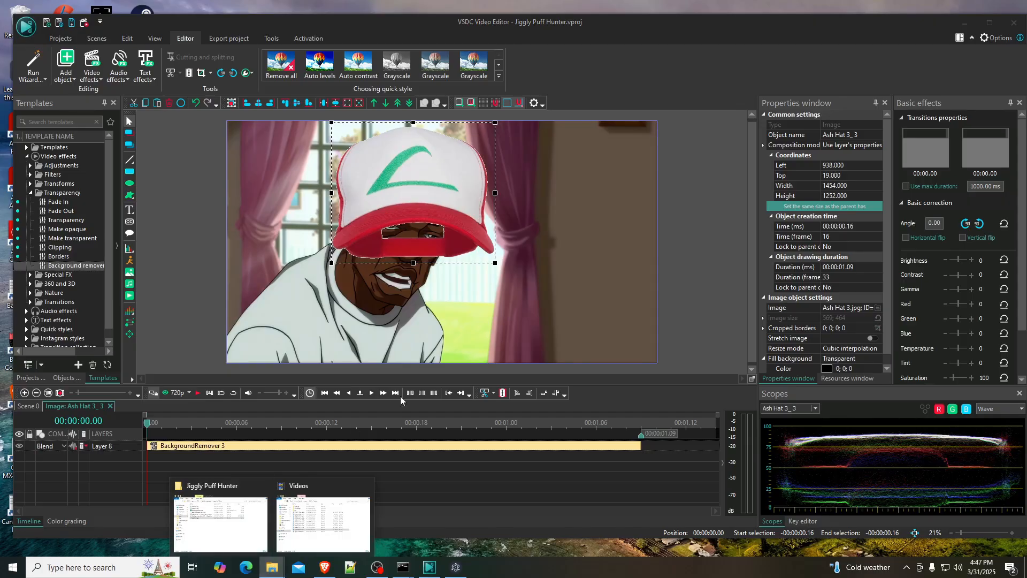
click(30, 409)
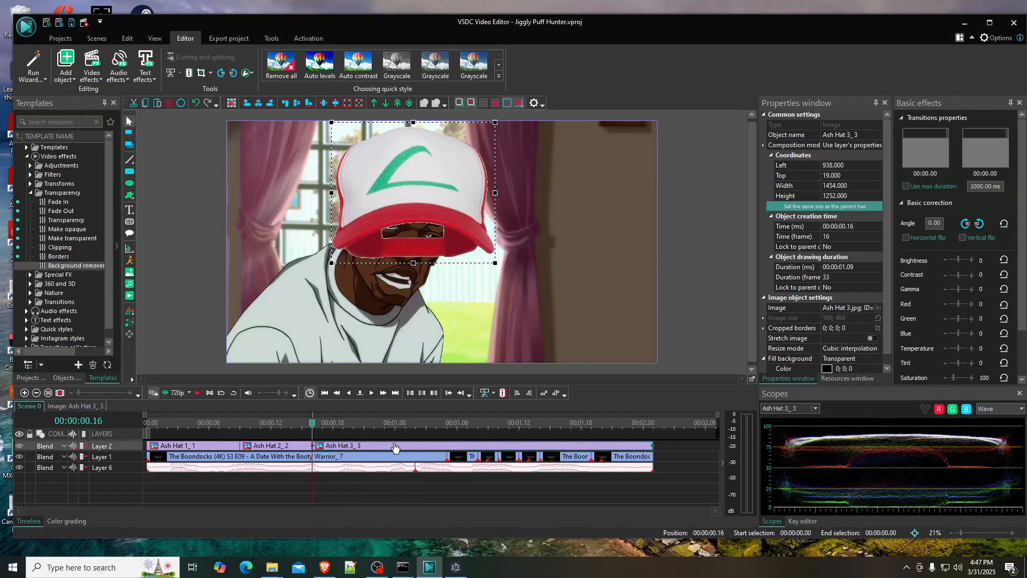
key(Delete)
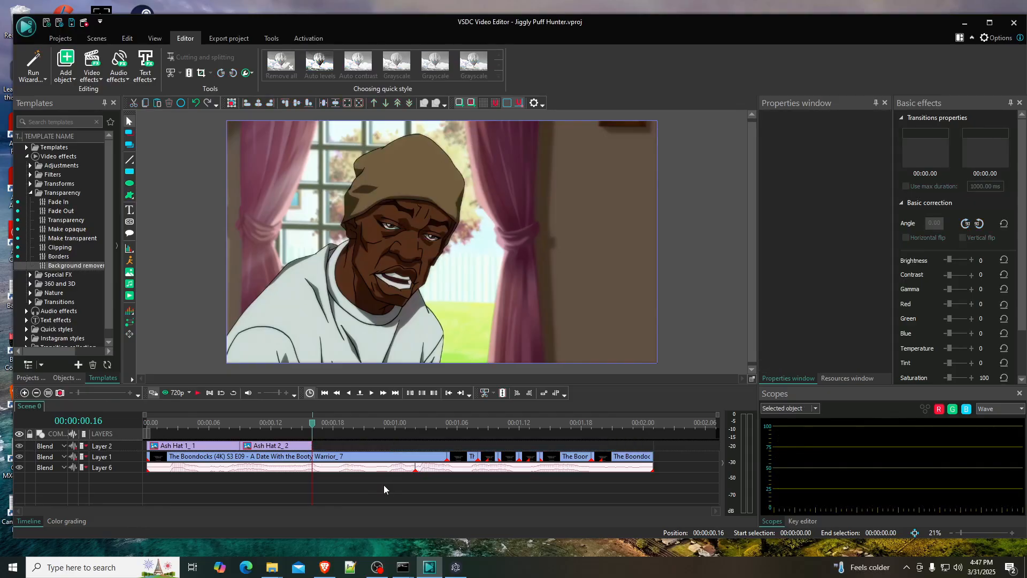
- Open Ash Hat 3.jpg from the Jiggly Puff Hunter folder in Paint for editing
mouse_move(272, 567)
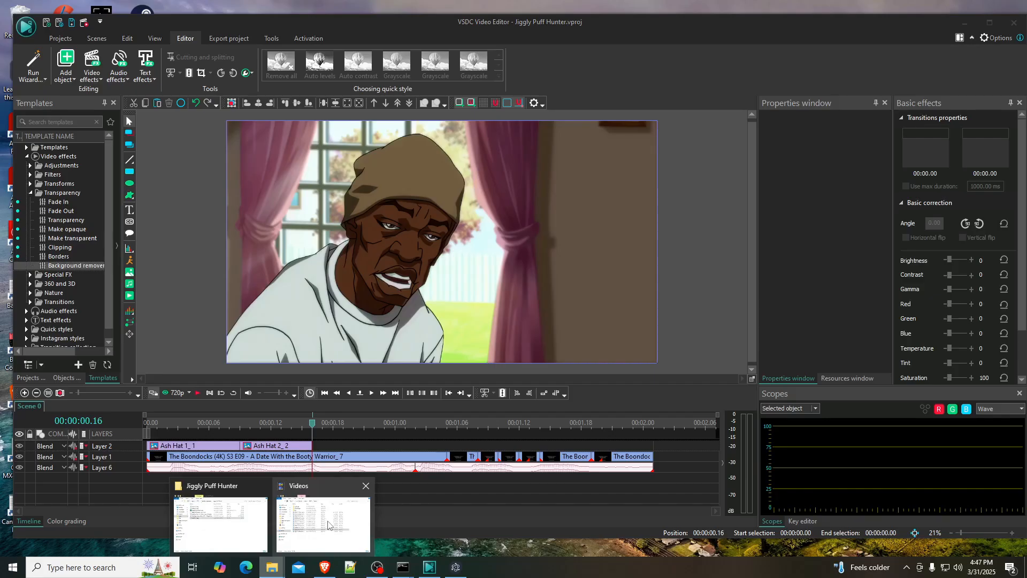
mouse_move(327, 524)
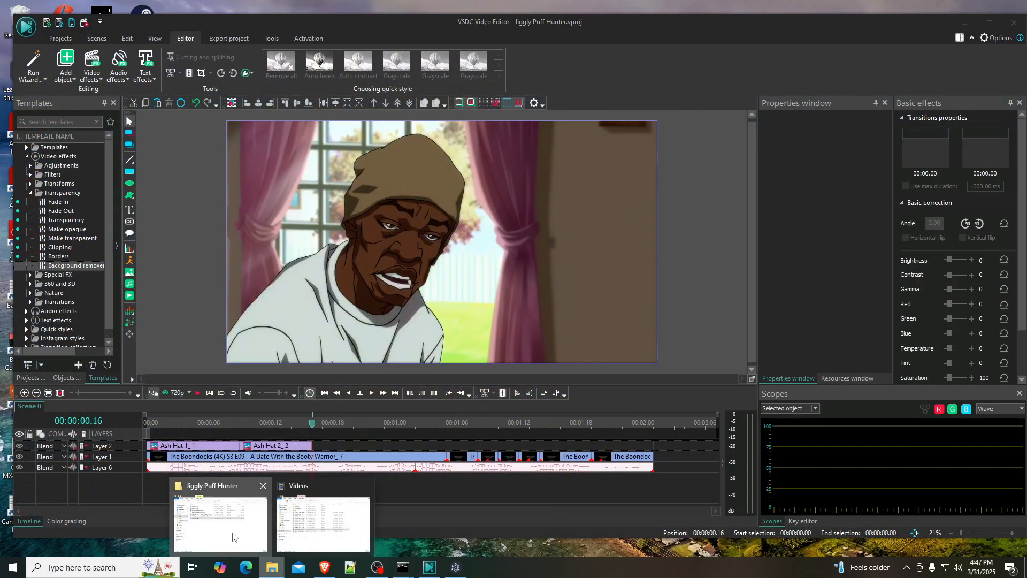
click(219, 519)
click(749, 292)
click(749, 303)
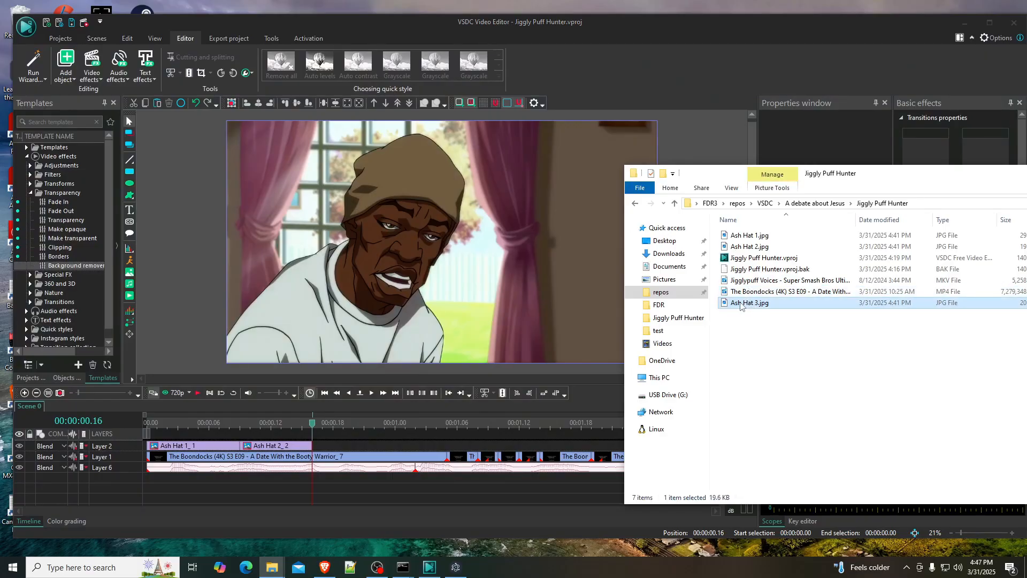
right_click(742, 304)
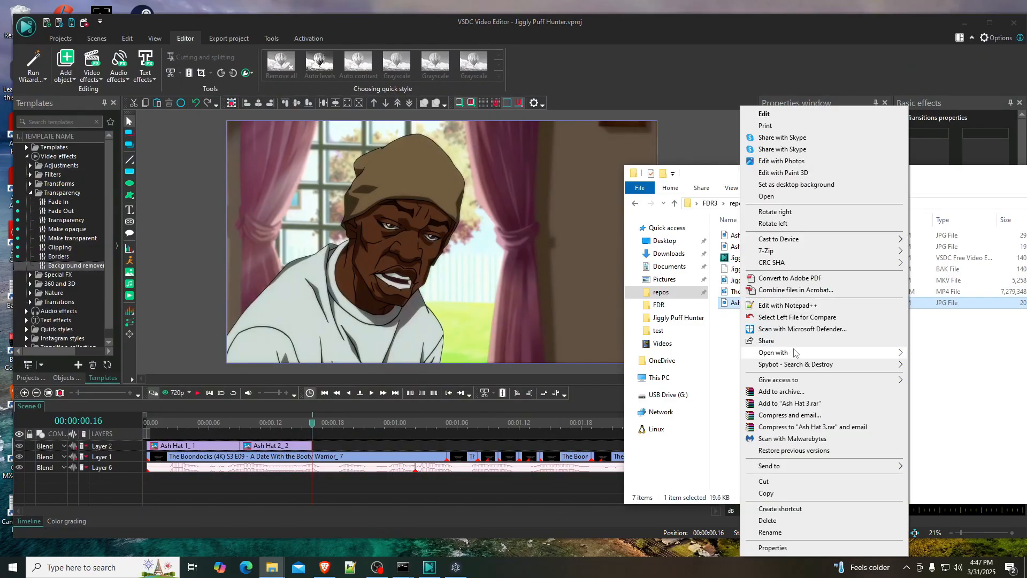
mouse_move(794, 353)
click(690, 379)
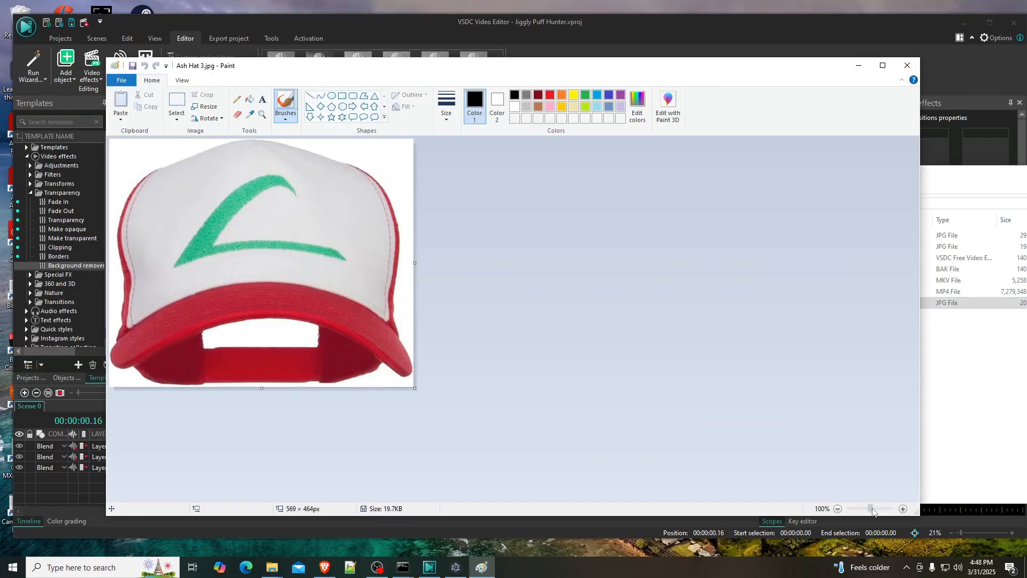
- Erase most of the red strap and part of the dark red inner cap below the brim, using the largest eraser size
drag(873, 511, 876, 508)
scroll(695, 383, down, 5)
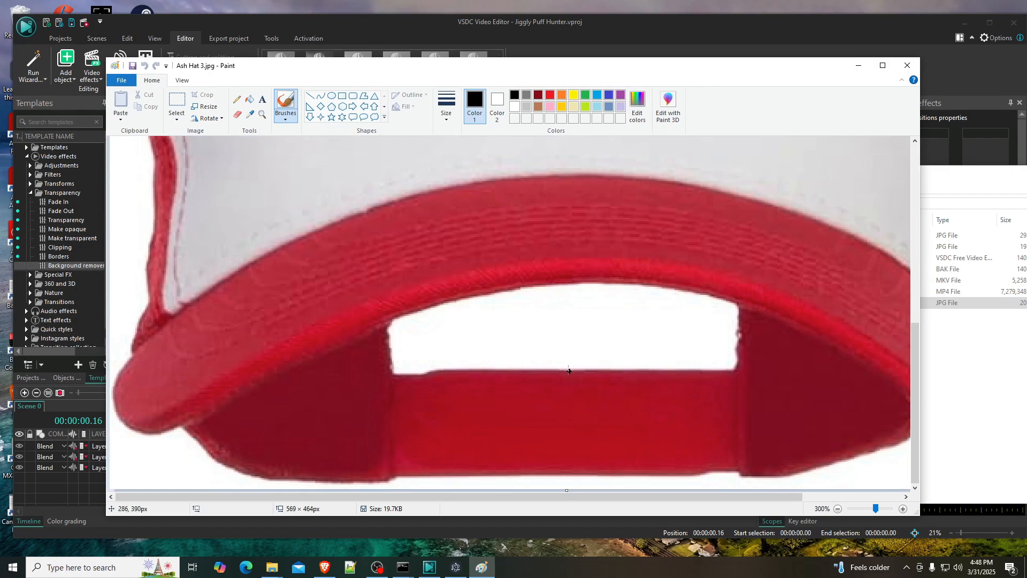
mouse_move(480, 496)
mouse_down()
mouse_move(534, 497)
mouse_move(511, 499)
mouse_up()
scroll(515, 444, down, 1)
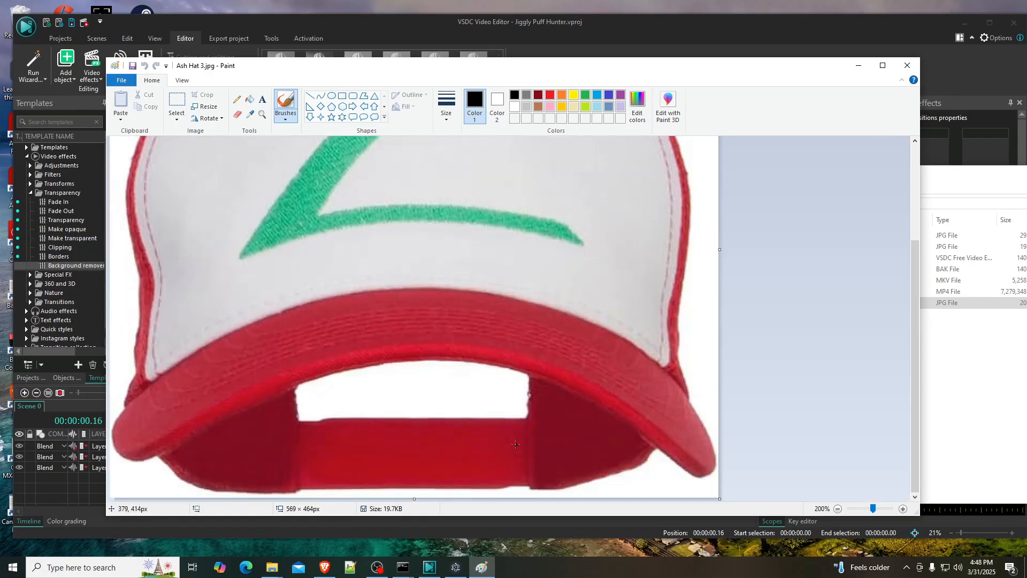
click(237, 115)
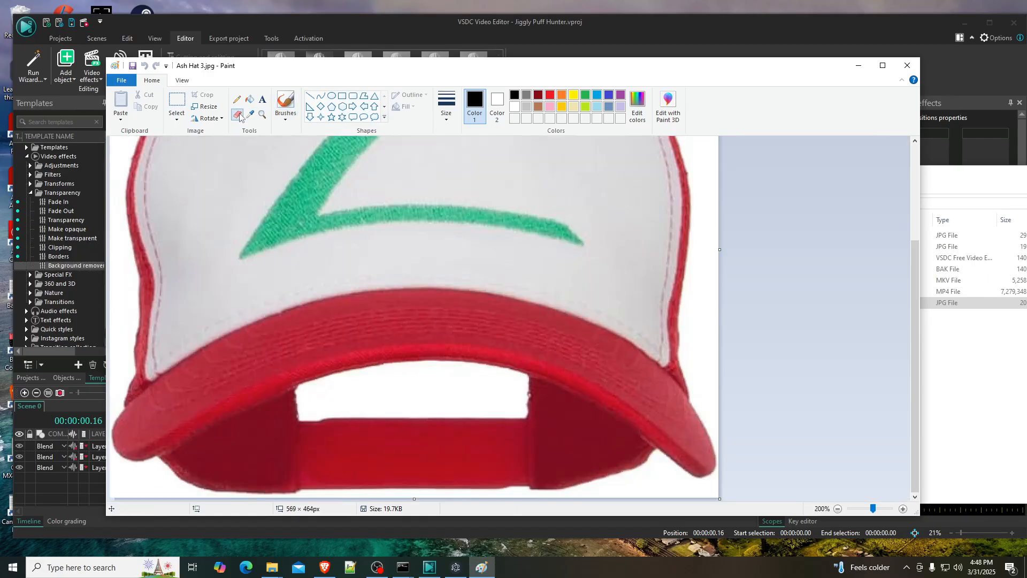
click(446, 105)
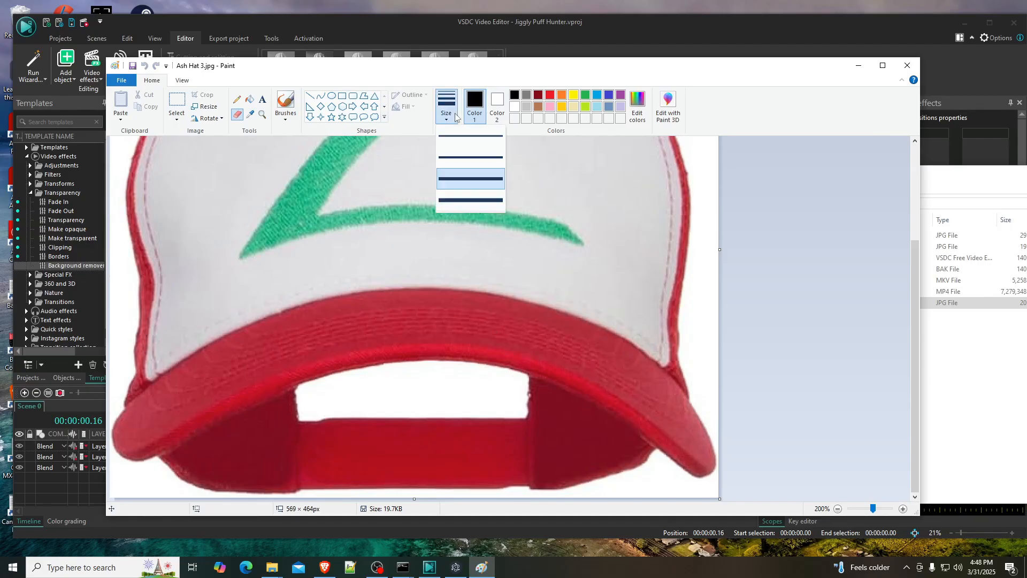
click(471, 200)
mouse_move(634, 445)
mouse_down()
mouse_move(554, 480)
mouse_move(424, 494)
mouse_move(543, 487)
mouse_move(221, 483)
mouse_move(292, 477)
mouse_move(425, 484)
mouse_move(161, 493)
mouse_move(387, 488)
mouse_move(395, 447)
mouse_move(455, 452)
mouse_move(263, 474)
mouse_move(410, 443)
mouse_move(307, 465)
mouse_move(435, 418)
mouse_move(342, 440)
mouse_move(332, 428)
mouse_move(318, 438)
mouse_move(402, 417)
mouse_move(306, 441)
mouse_move(405, 413)
mouse_move(314, 434)
mouse_move(381, 414)
mouse_move(291, 444)
mouse_move(372, 419)
mouse_move(300, 440)
mouse_up()
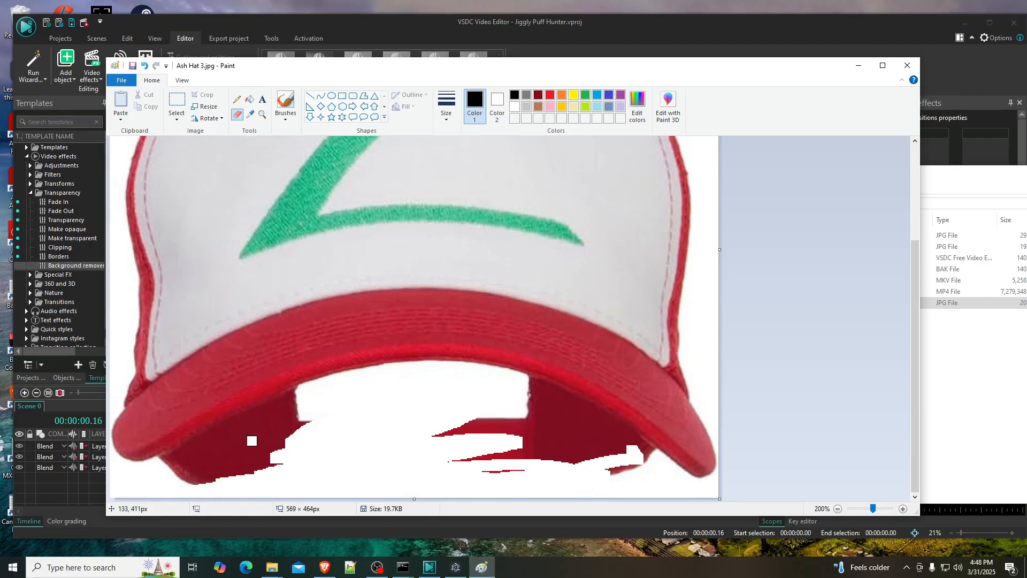
drag(353, 408, 321, 357)
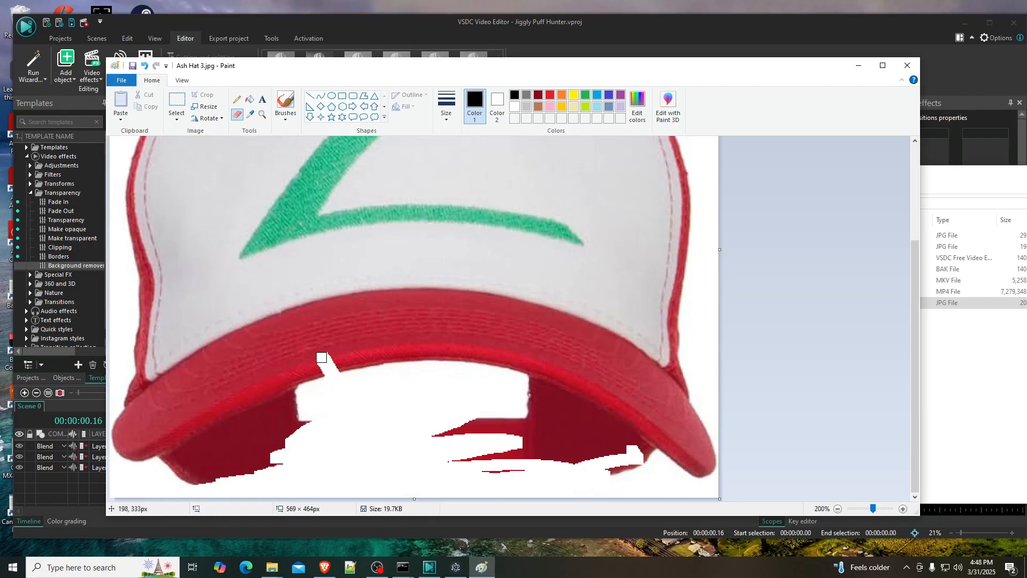
key(ctrl+z)
mouse_move(363, 415)
mouse_down()
mouse_move(243, 464)
mouse_move(300, 430)
mouse_move(234, 470)
mouse_move(273, 438)
mouse_move(279, 455)
mouse_move(254, 374)
mouse_up()
key(ctrl+z)
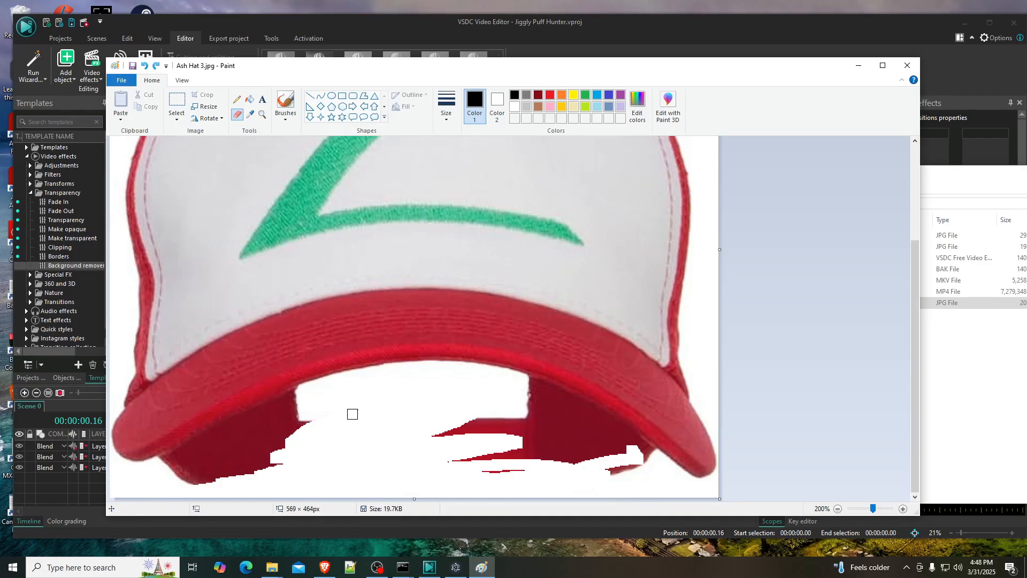
- Erase the remaining strap and the dark red inner cap on both sides, following the brim's lower edge
mouse_move(352, 414)
mouse_down()
mouse_move(289, 426)
mouse_move(219, 458)
mouse_move(346, 410)
mouse_move(209, 469)
mouse_move(299, 456)
mouse_move(217, 469)
mouse_move(297, 434)
mouse_move(176, 485)
mouse_move(221, 473)
mouse_move(202, 484)
mouse_move(196, 467)
mouse_move(168, 481)
mouse_move(300, 408)
mouse_move(170, 466)
mouse_up()
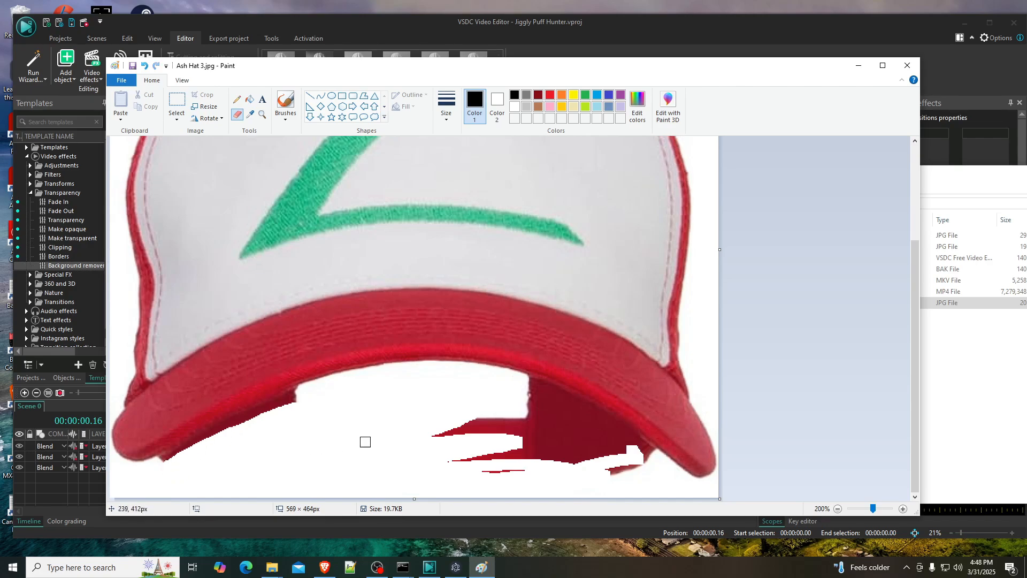
mouse_move(365, 441)
mouse_down()
mouse_move(473, 438)
mouse_move(438, 465)
mouse_move(505, 467)
mouse_move(444, 465)
mouse_move(463, 438)
mouse_move(441, 423)
mouse_move(572, 440)
mouse_move(514, 450)
mouse_move(656, 473)
mouse_move(506, 461)
mouse_move(584, 453)
mouse_move(511, 433)
mouse_move(538, 425)
mouse_move(644, 458)
mouse_move(545, 416)
mouse_move(524, 420)
mouse_move(551, 414)
mouse_move(530, 396)
mouse_move(518, 406)
mouse_move(542, 416)
mouse_move(526, 386)
mouse_move(611, 428)
mouse_move(655, 465)
mouse_move(549, 411)
mouse_up()
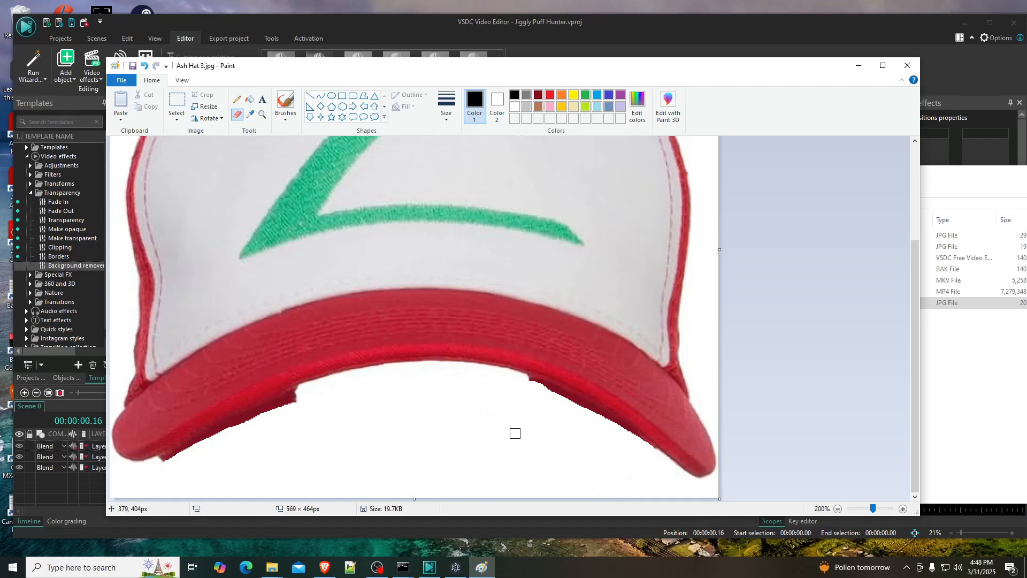
- Reduce the eraser to the second-smallest size for trimming the dark red remnants along the right half of the brim's lower edge
click(449, 107)
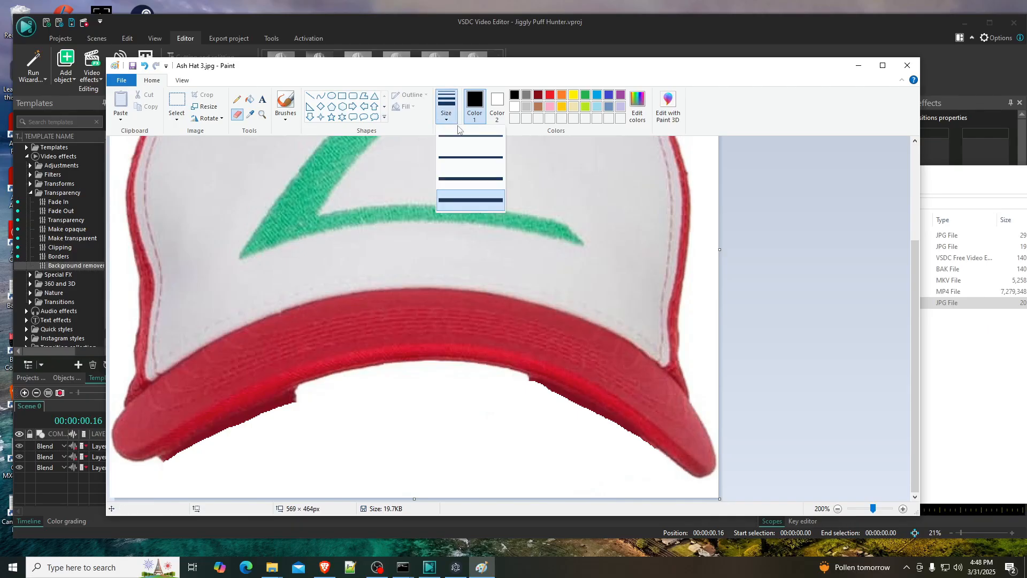
click(468, 163)
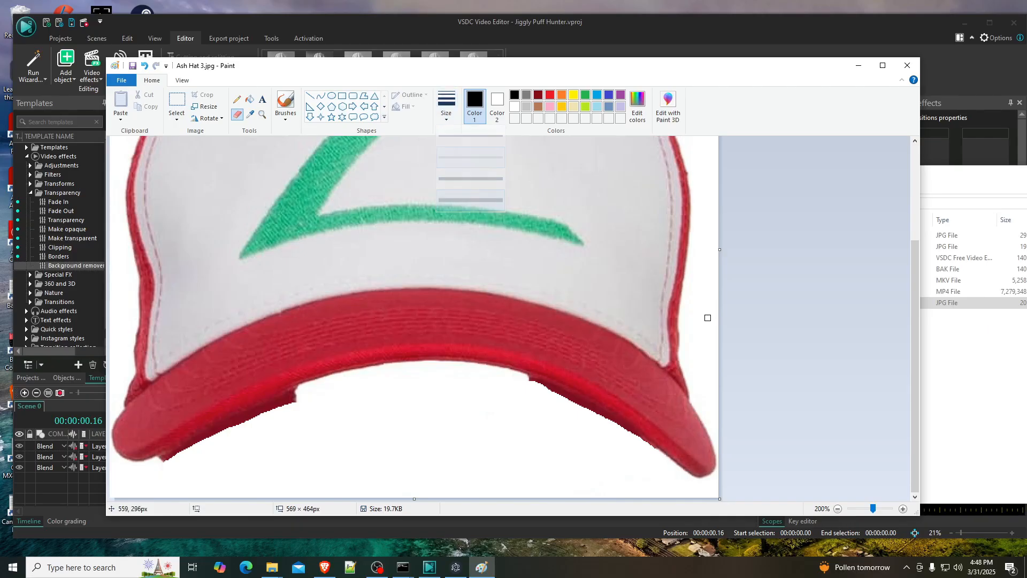
click(903, 508)
scroll(853, 387, down, 3)
drag(686, 497, 792, 502)
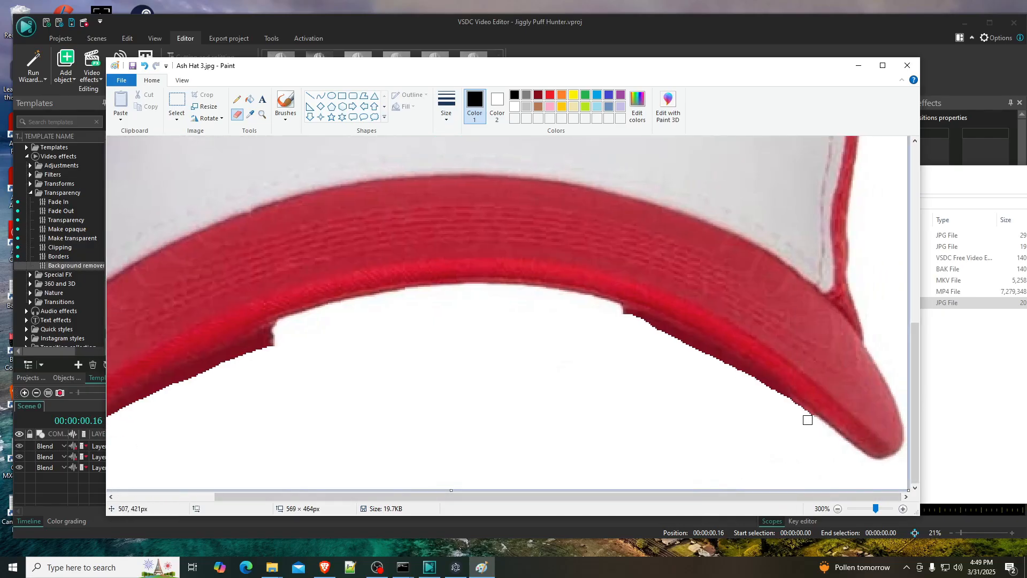
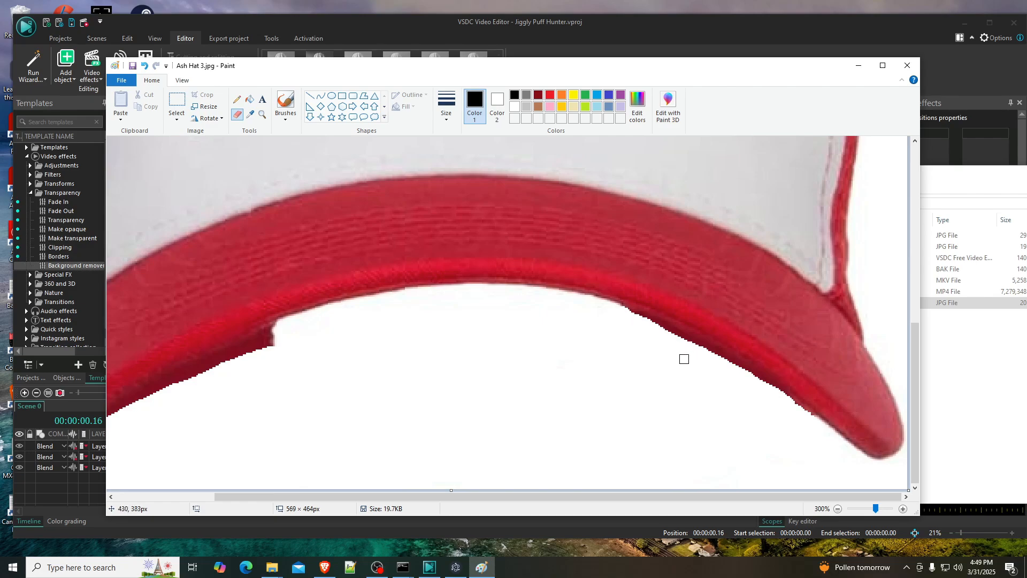
- Erase the dark red remnants along the left half of the brim's lower edge, smoothing the curve up to its center
drag(735, 496, 636, 496)
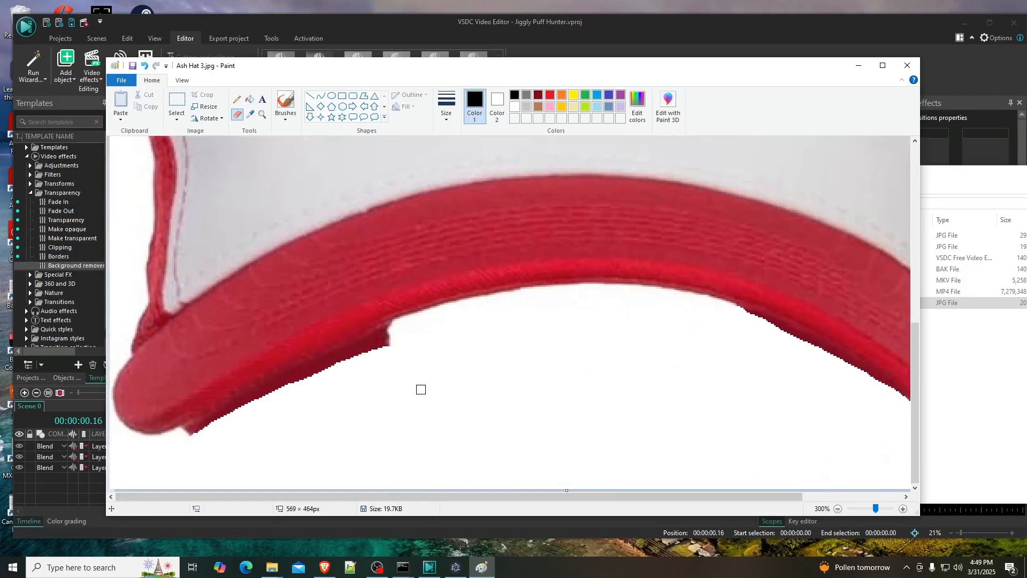
mouse_move(400, 334)
mouse_down()
mouse_move(355, 352)
mouse_move(399, 343)
mouse_move(320, 361)
mouse_up()
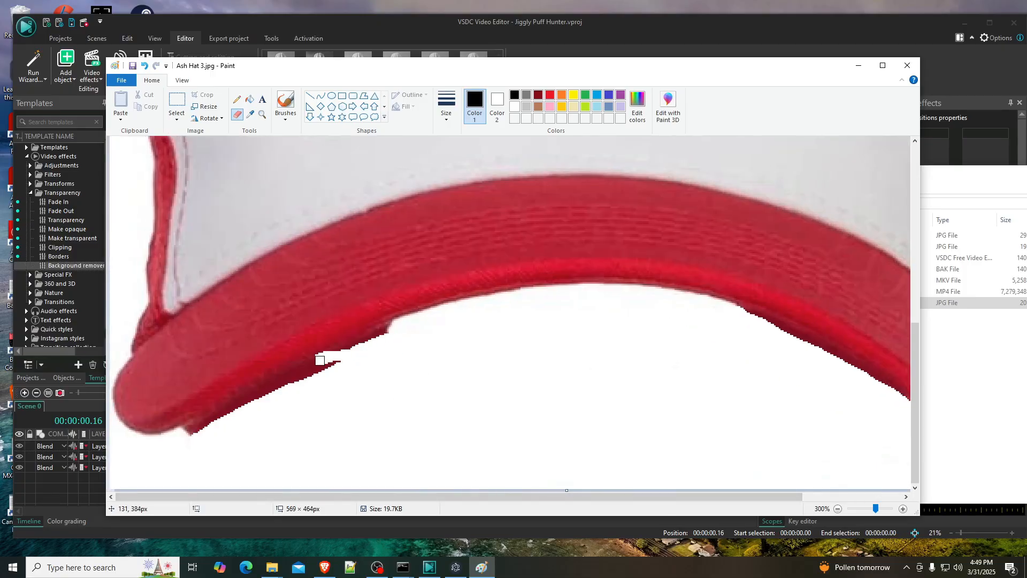
key(ctrl+z)
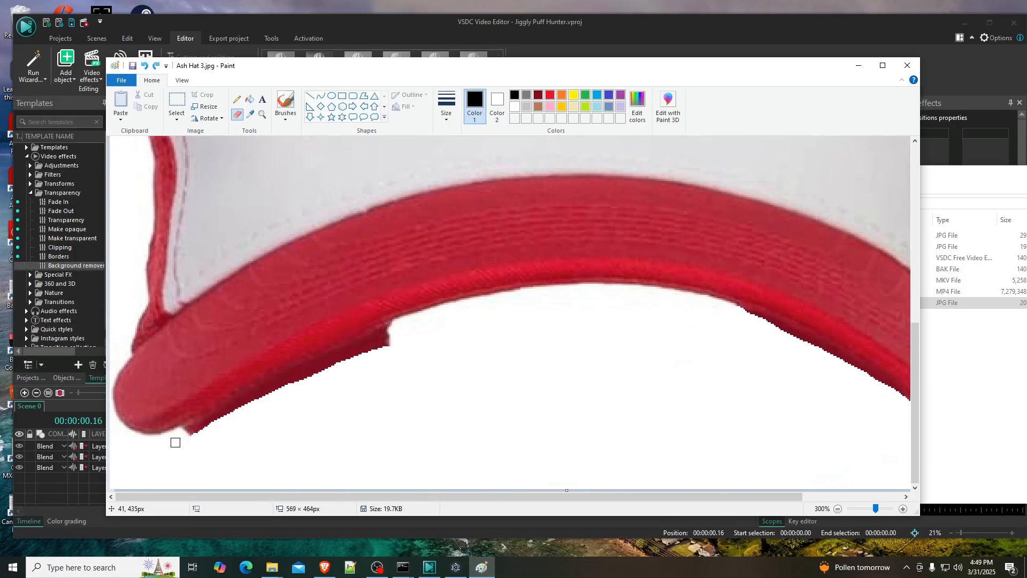
mouse_move(175, 442)
mouse_down()
mouse_move(195, 424)
mouse_move(396, 340)
mouse_up()
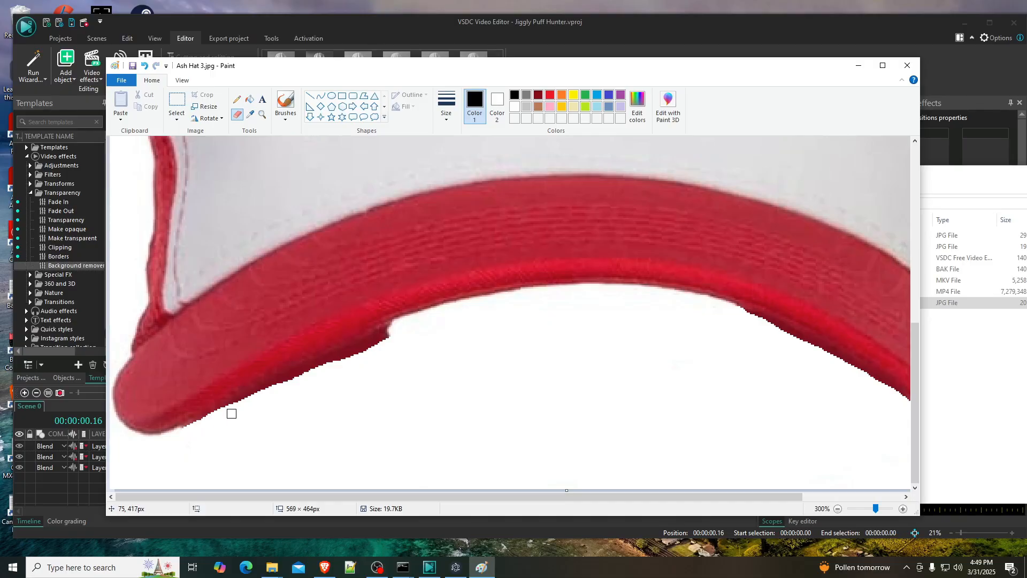
mouse_move(247, 402)
mouse_down()
mouse_move(419, 331)
mouse_move(411, 322)
mouse_move(360, 360)
mouse_move(421, 341)
mouse_move(402, 332)
mouse_move(371, 345)
mouse_up()
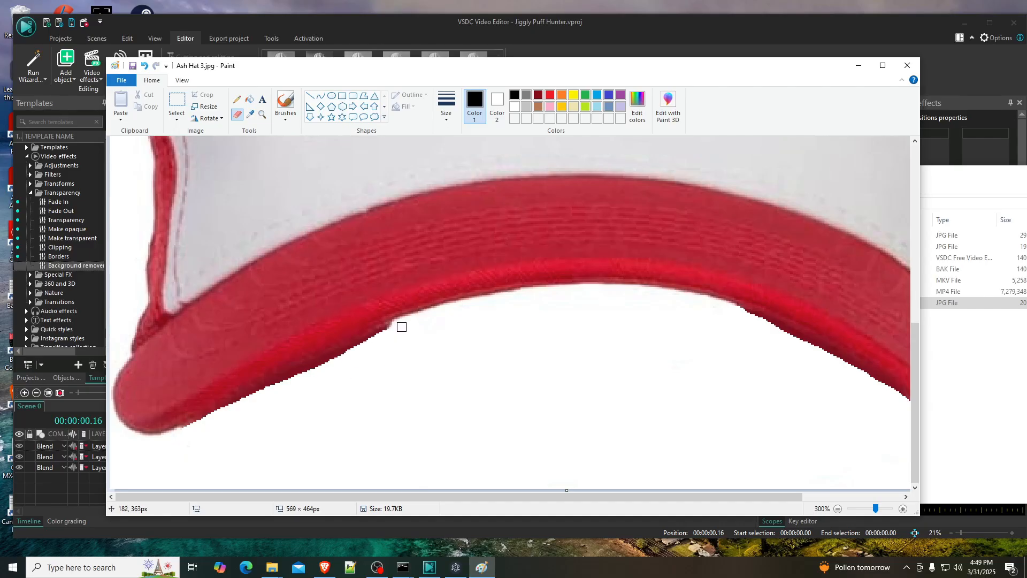
mouse_move(394, 328)
mouse_down()
mouse_move(244, 411)
mouse_move(381, 356)
mouse_move(389, 341)
mouse_move(251, 401)
mouse_up()
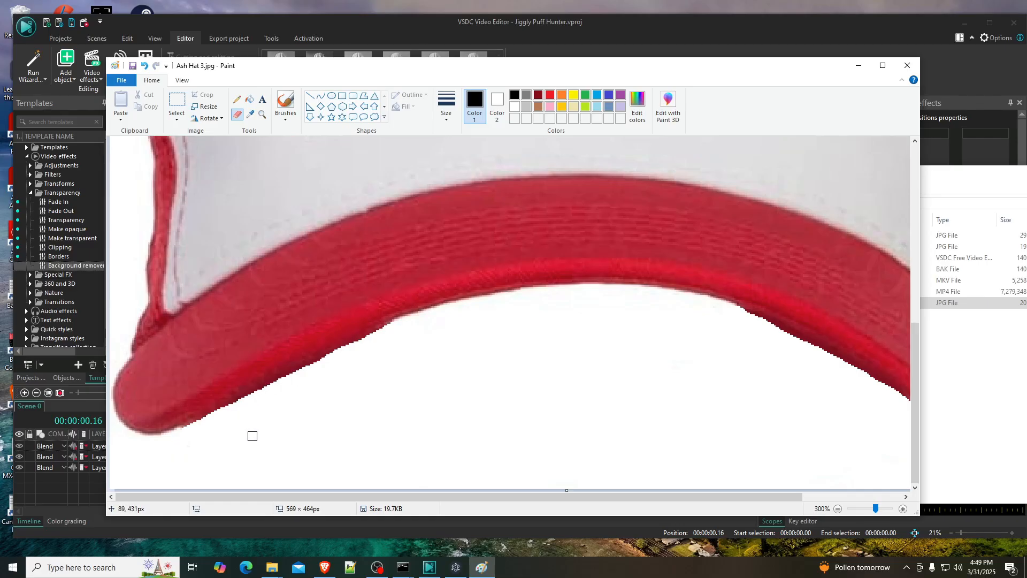
ctrl+scroll(515, 366, down, 3)
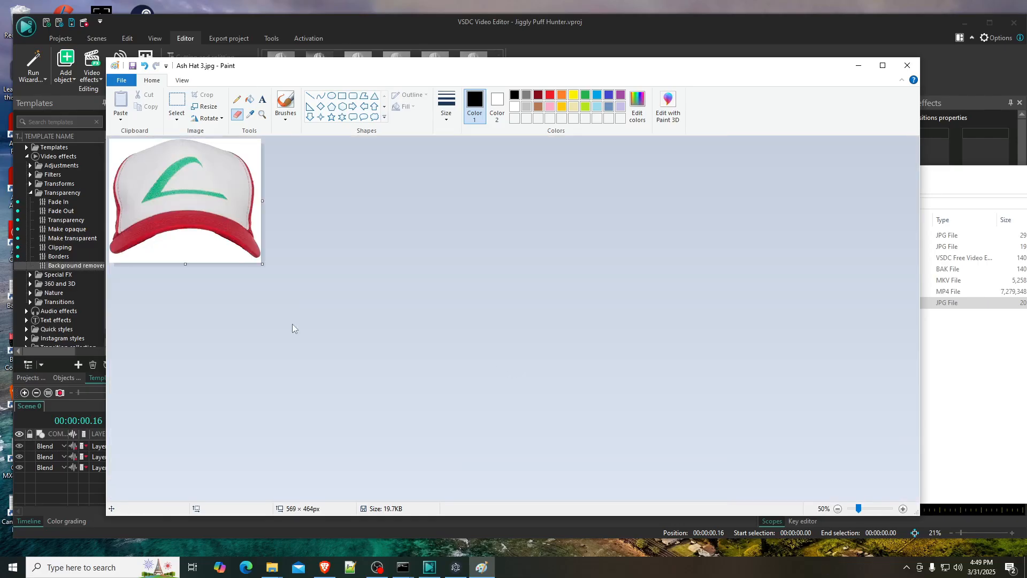
ctrl+scroll(306, 347, up, 1)
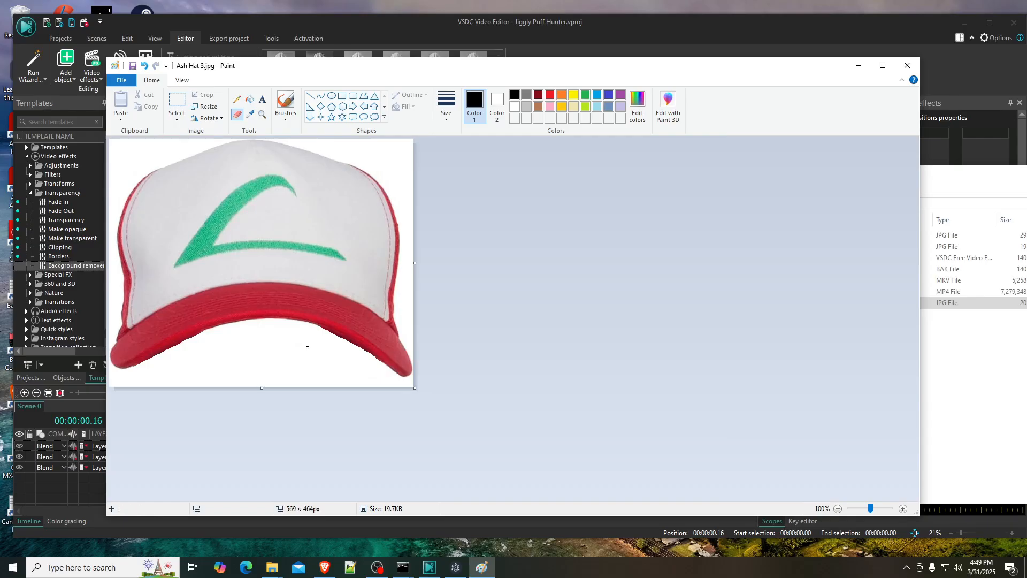
- Save the edited hat as a new JPEG named Ash Hat 4.jpg in the Jiggly Puff Hunter folder within A debate about Jesus
click(133, 65)
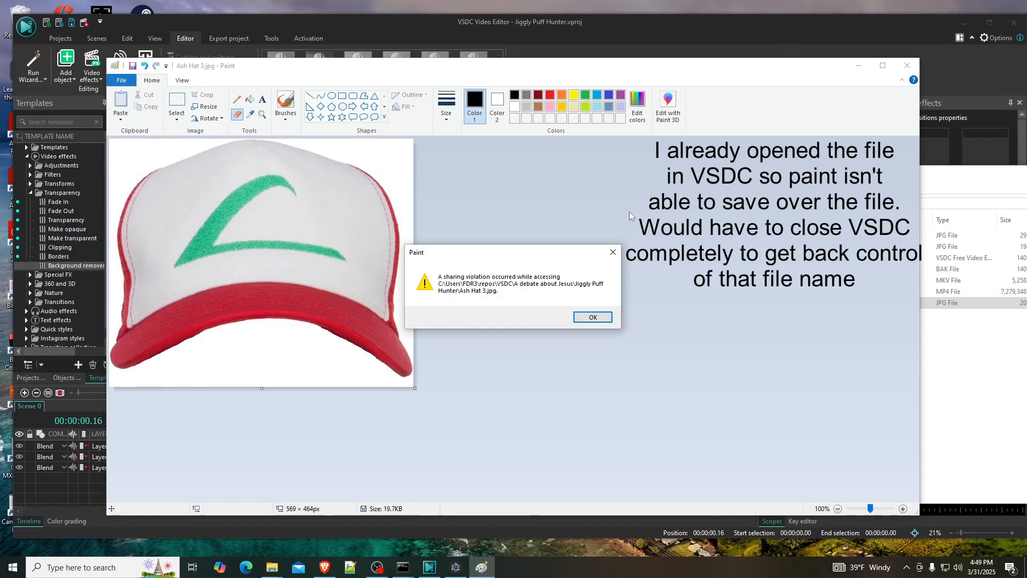
click(592, 317)
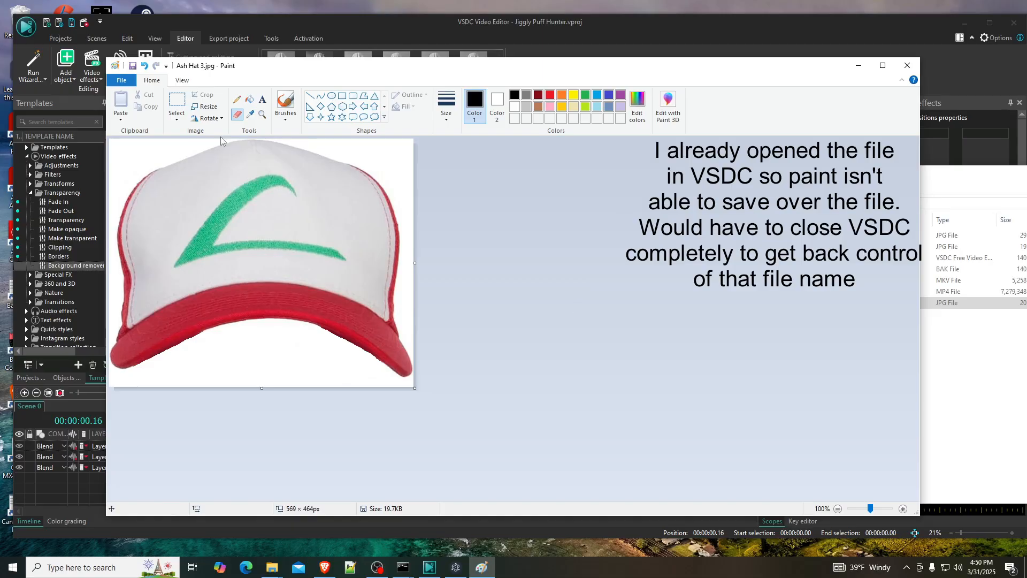
click(119, 85)
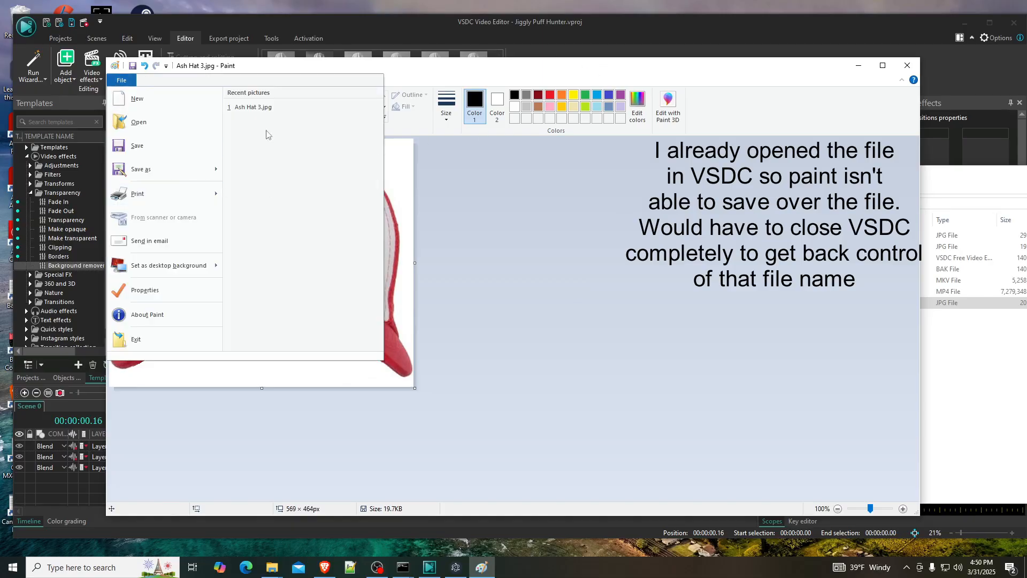
click(143, 176)
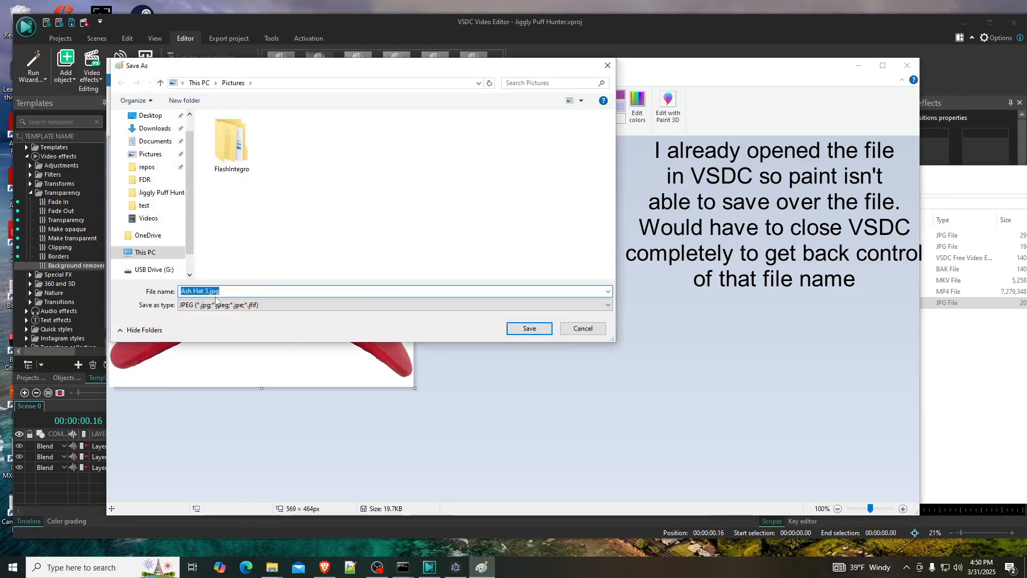
click(209, 292)
key(BackSpace)
text(4)
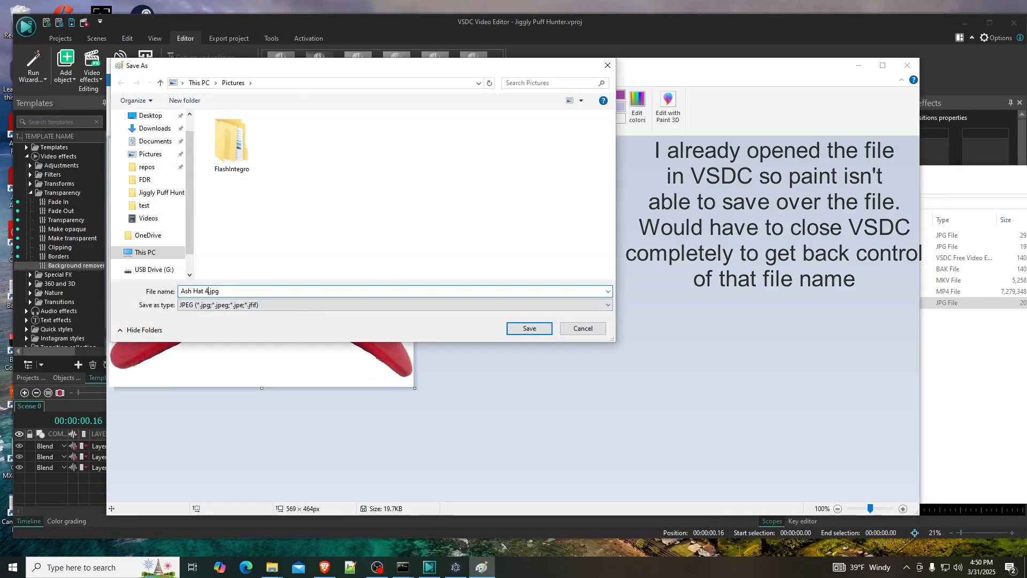
click(148, 170)
double_click(251, 167)
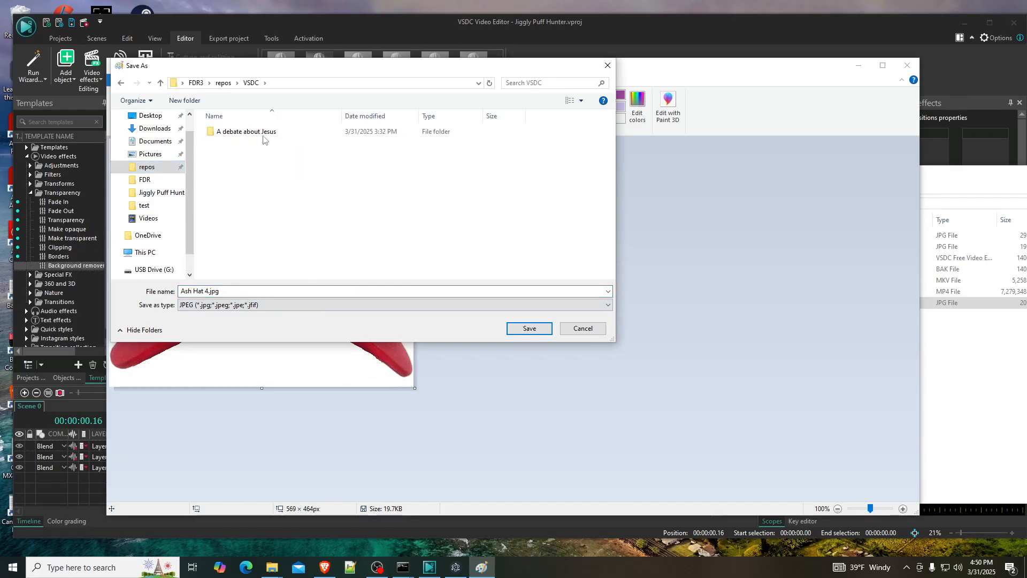
double_click(264, 135)
double_click(263, 135)
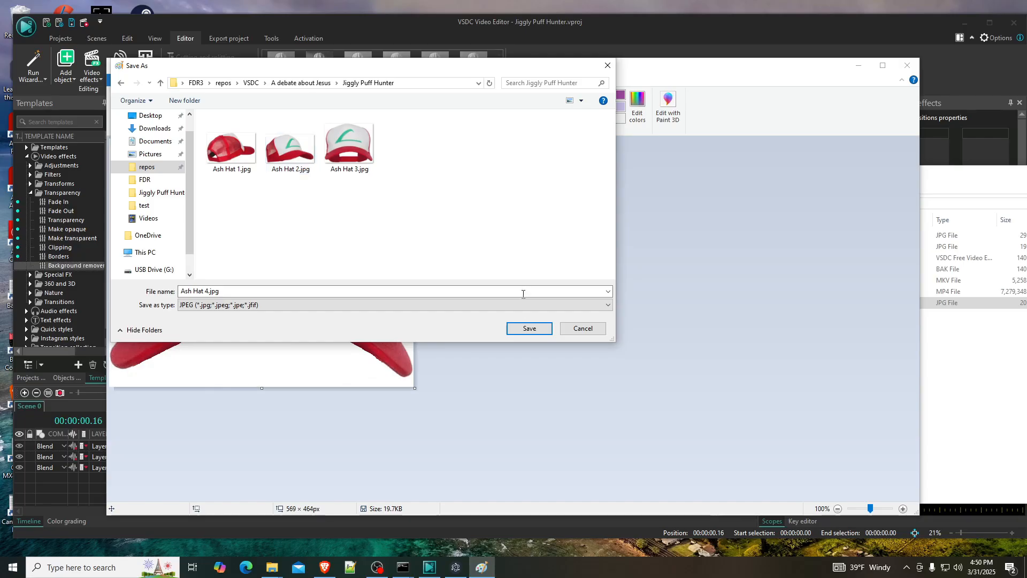
click(529, 329)
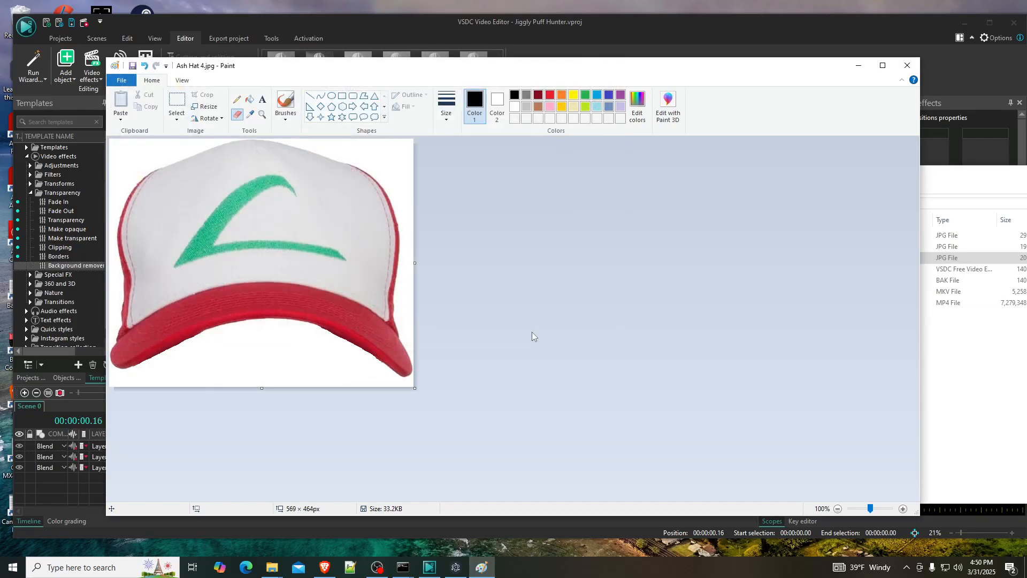
- Close Paint and add Ash Hat 4.jpg from the project folder to Layer 2 in VSDC, directly after Ash Hat 2
click(904, 65)
click(760, 270)
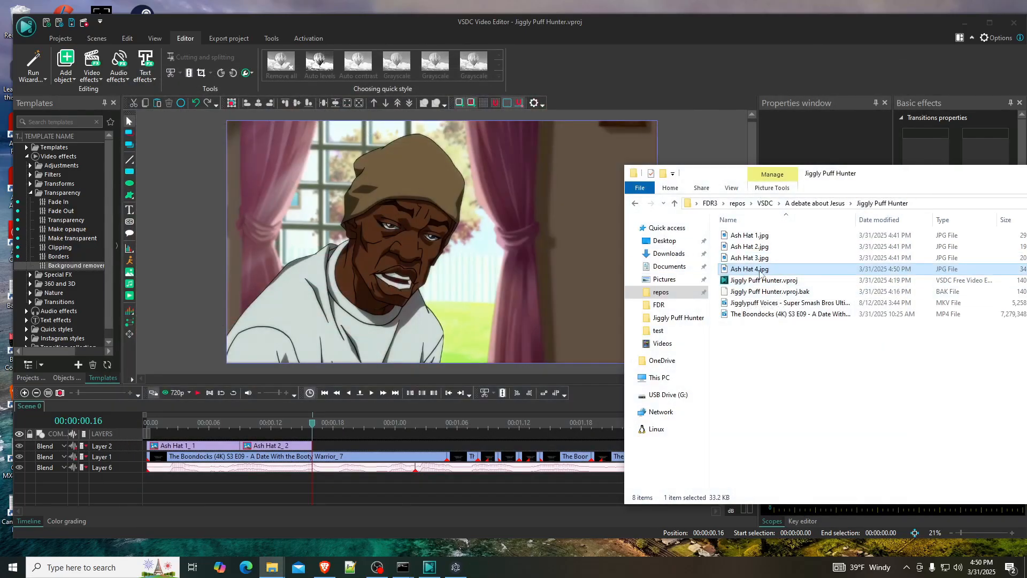
drag(760, 270, 358, 446)
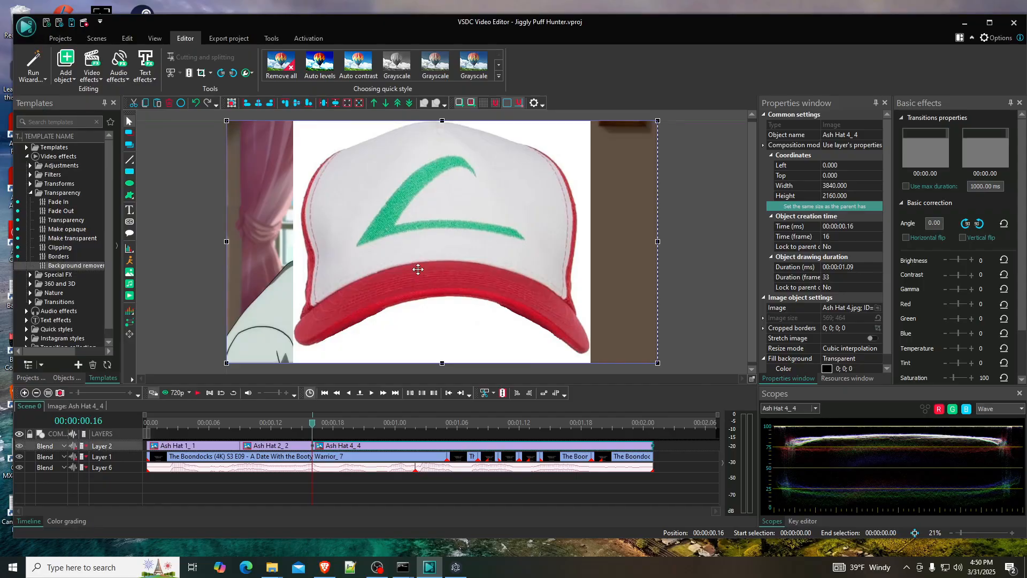
- Copy the background remover effect from Ash Hat 2 into Ash Hat 4 and extend it to the image's full duration
double_click(295, 447)
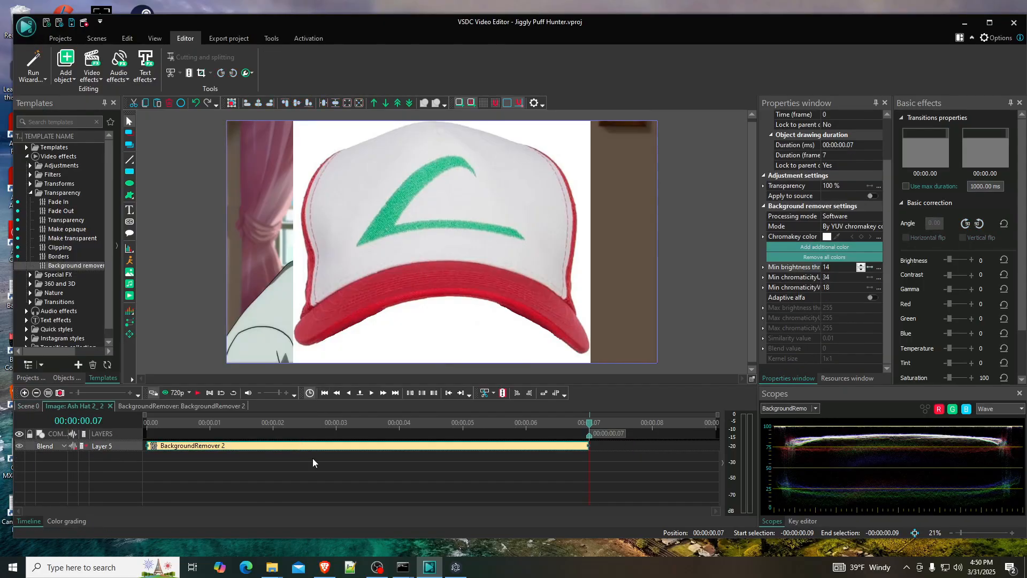
click(29, 406)
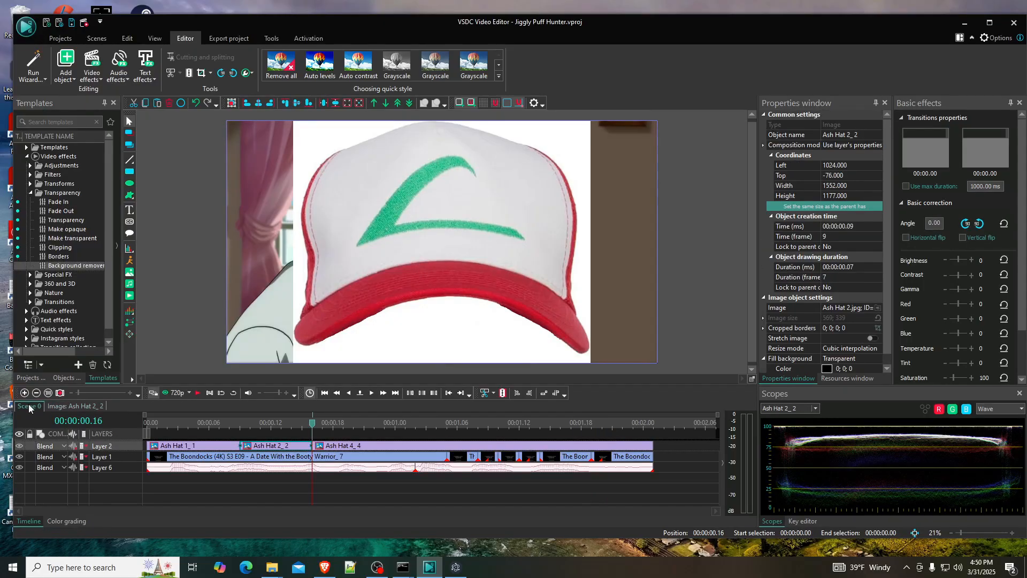
double_click(364, 446)
key(ctrl+v)
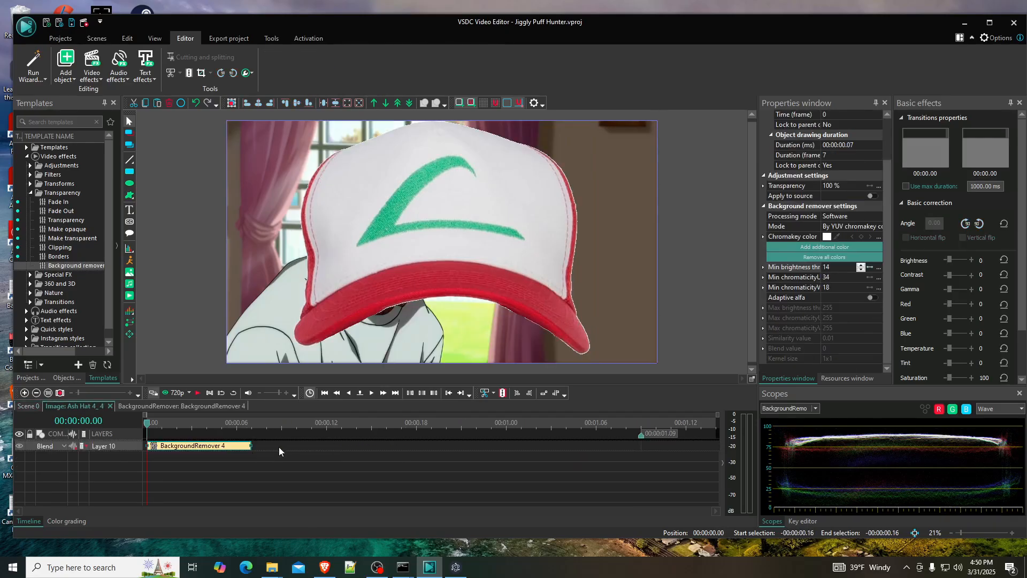
mouse_move(249, 445)
mouse_down()
mouse_move(668, 445)
mouse_move(636, 433)
mouse_up()
- Shrink Ash Hat 4 to about 2030 × 1024 and place it on the character's head at about left 605, top 85
click(399, 291)
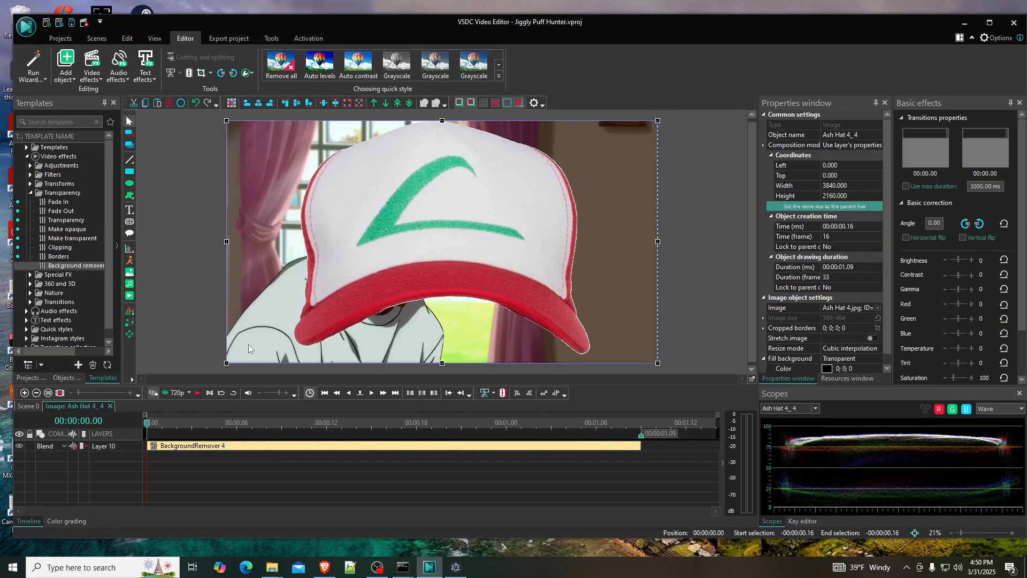
drag(228, 362, 393, 262)
drag(517, 217, 413, 218)
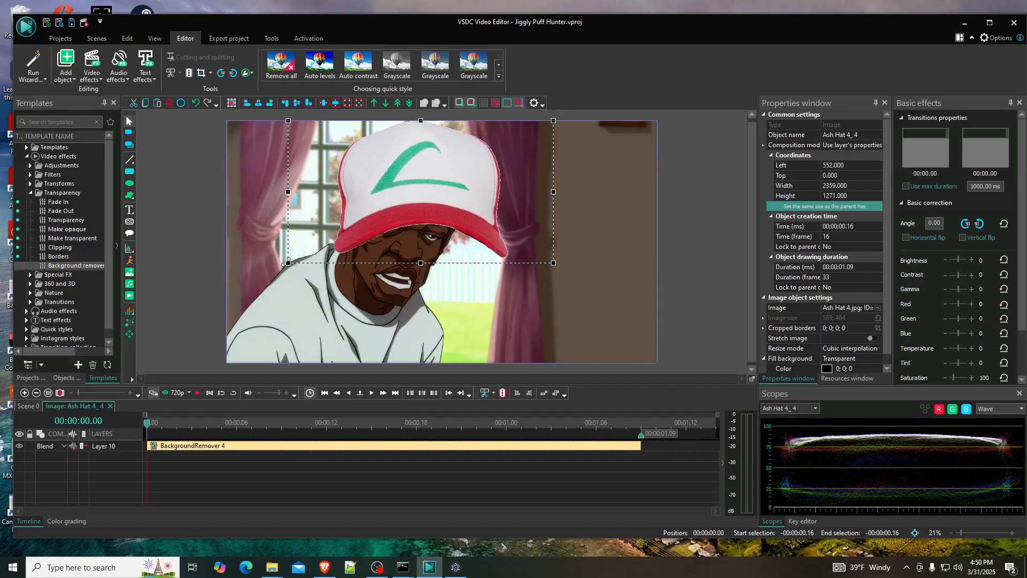
drag(288, 263, 330, 235)
drag(440, 199, 410, 210)
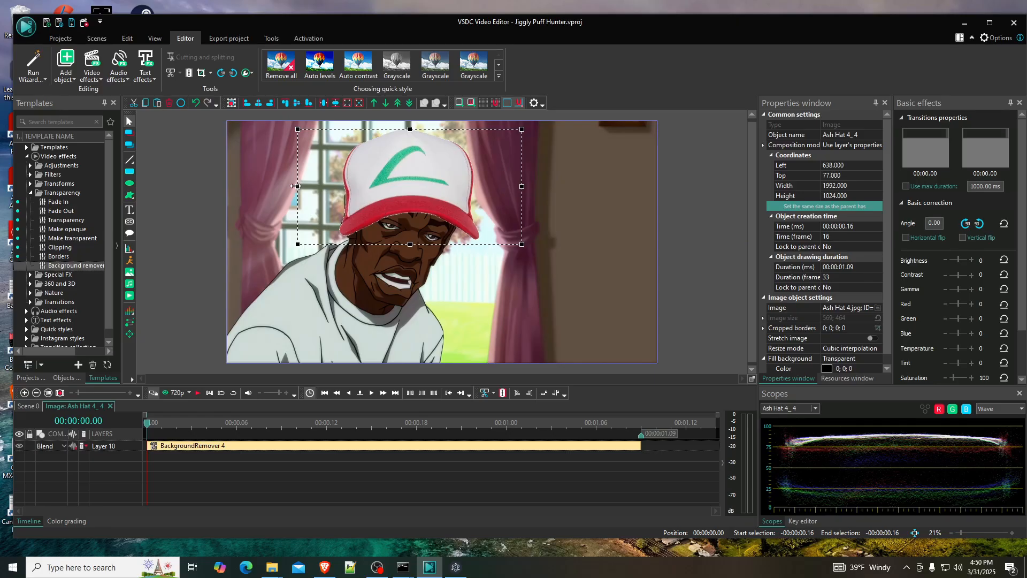
drag(298, 186, 293, 186)
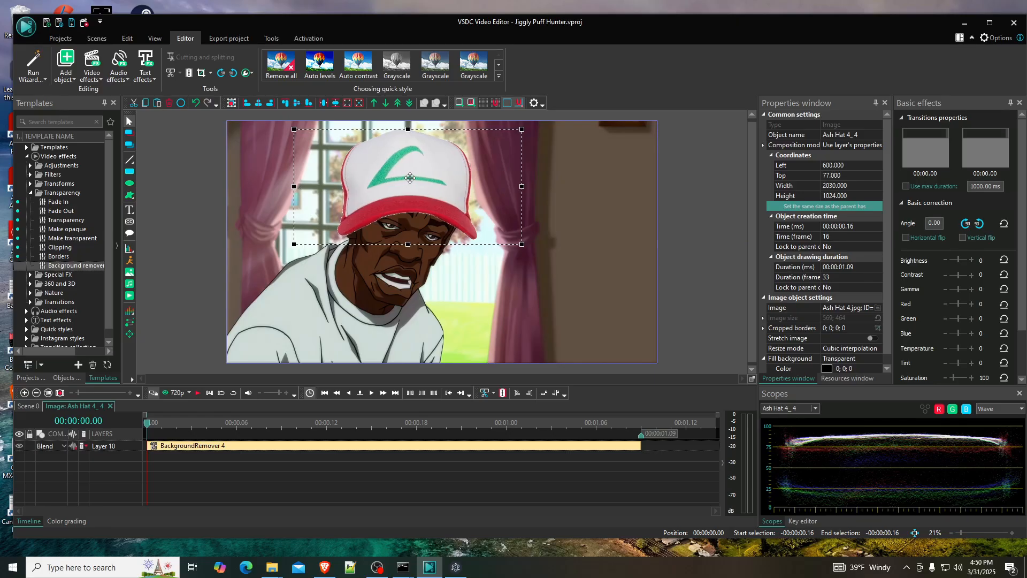
drag(405, 179, 403, 180)
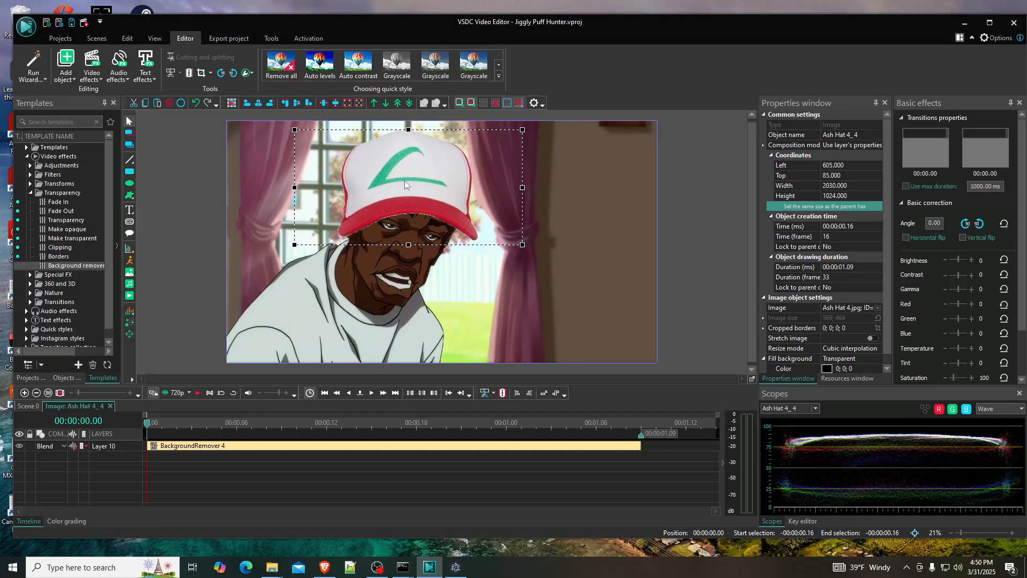
- Widen Ash Hat 4 leftward to about 2087 and raise it to about top 29 to fit the head in the following frames
click(371, 393)
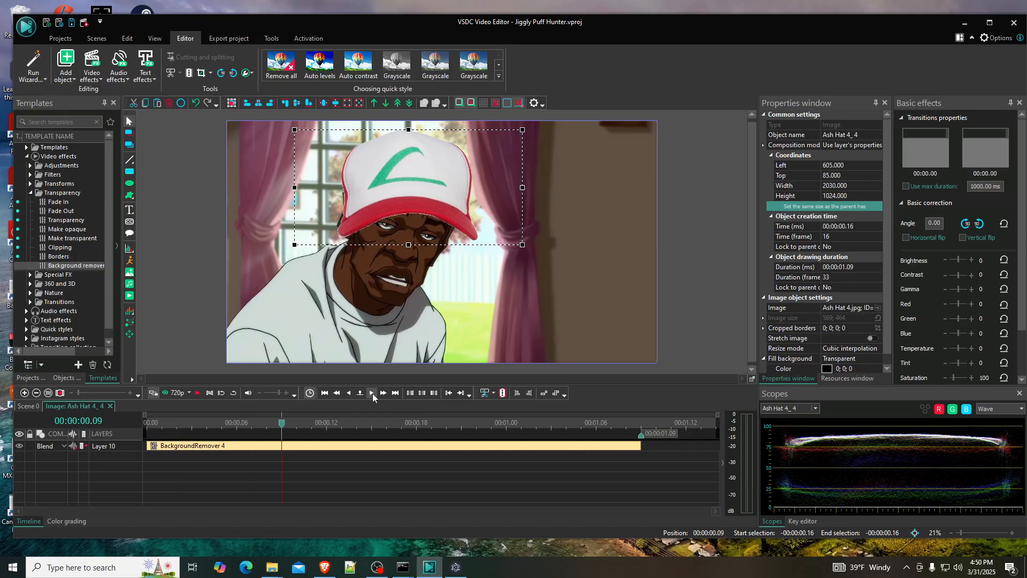
drag(294, 188, 288, 188)
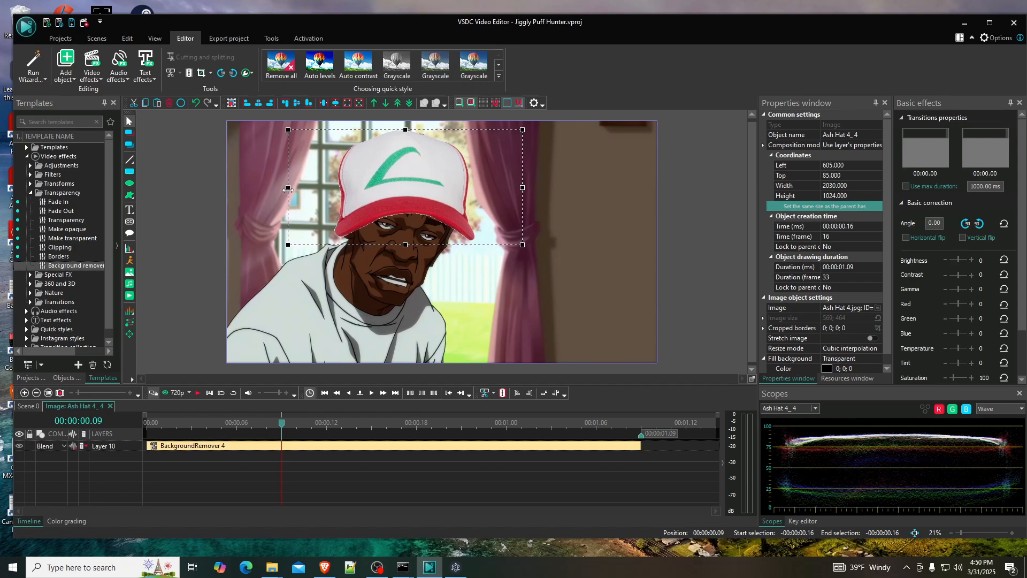
click(371, 393)
click(371, 393)
click(372, 393)
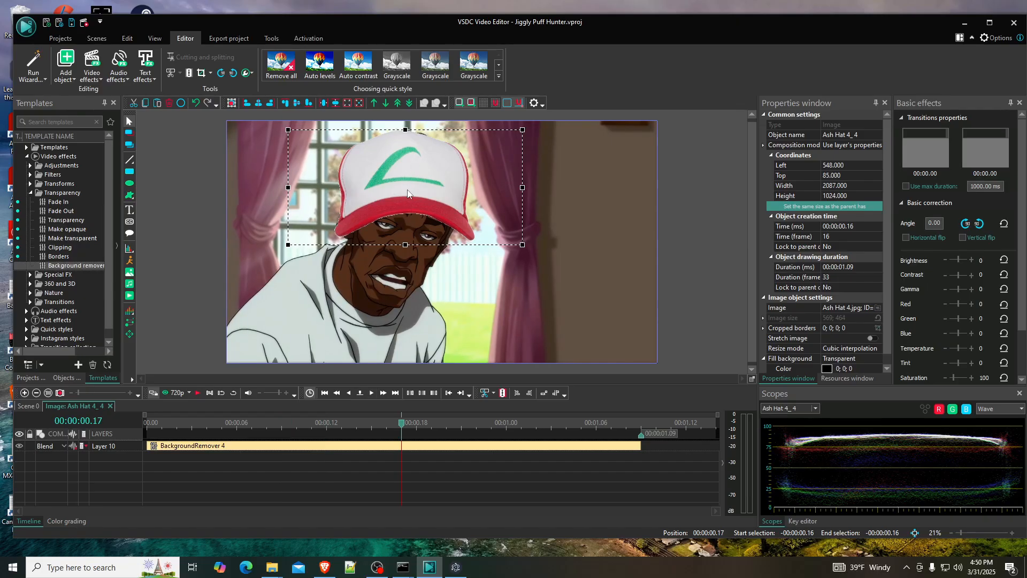
drag(406, 182, 406, 177)
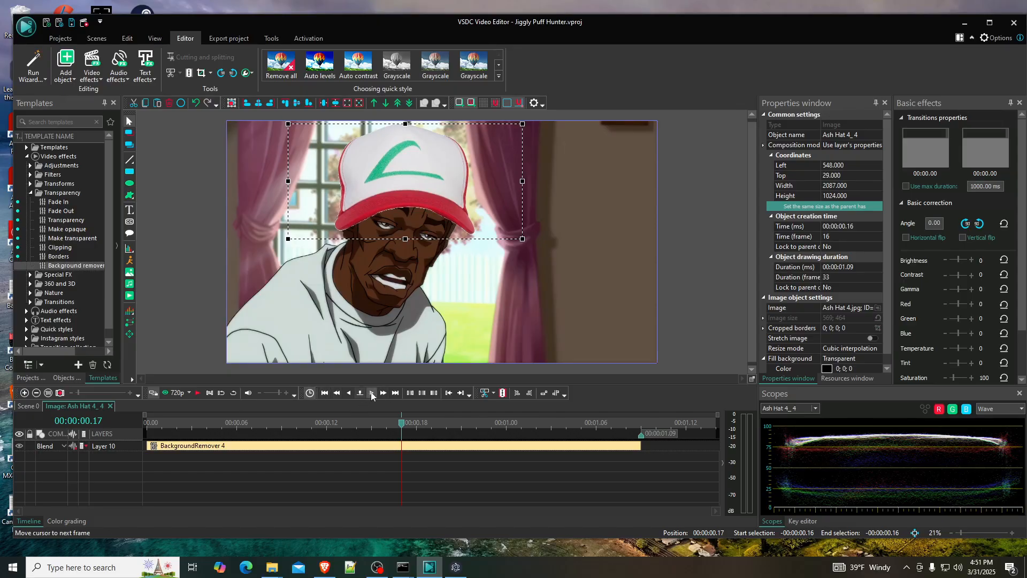
- Examine the hat's fit frame by frame through the rest of the clip and at the Ash Hat 2 to Ash Hat 4 transition in Scene 0
click(372, 395)
click(373, 395)
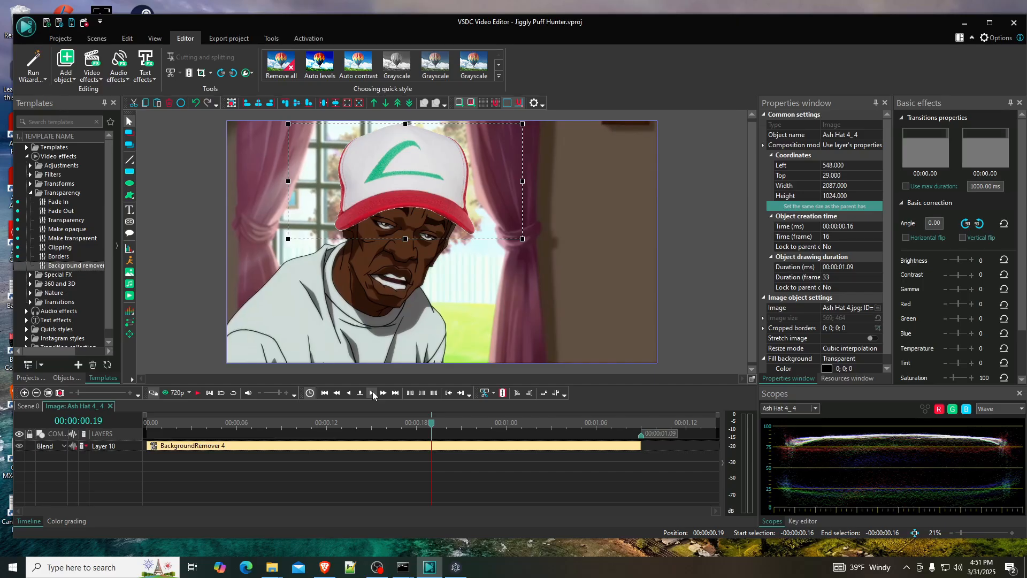
click(373, 394)
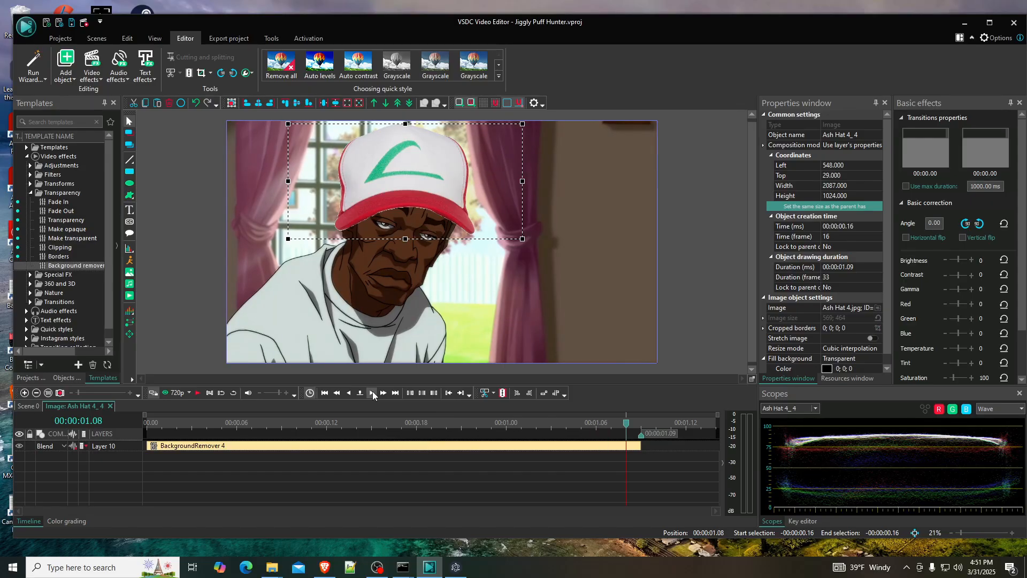
click(30, 407)
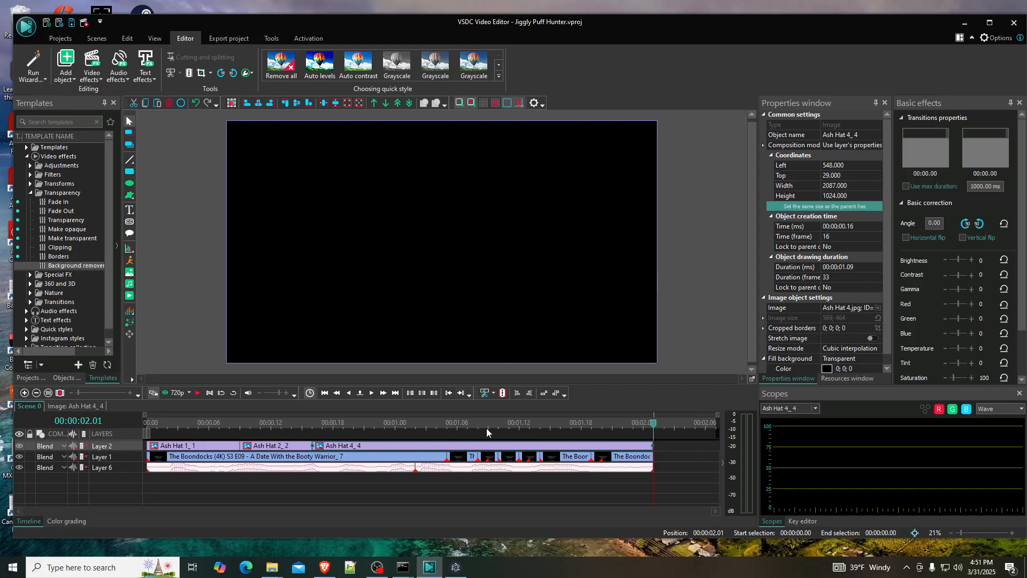
click(324, 434)
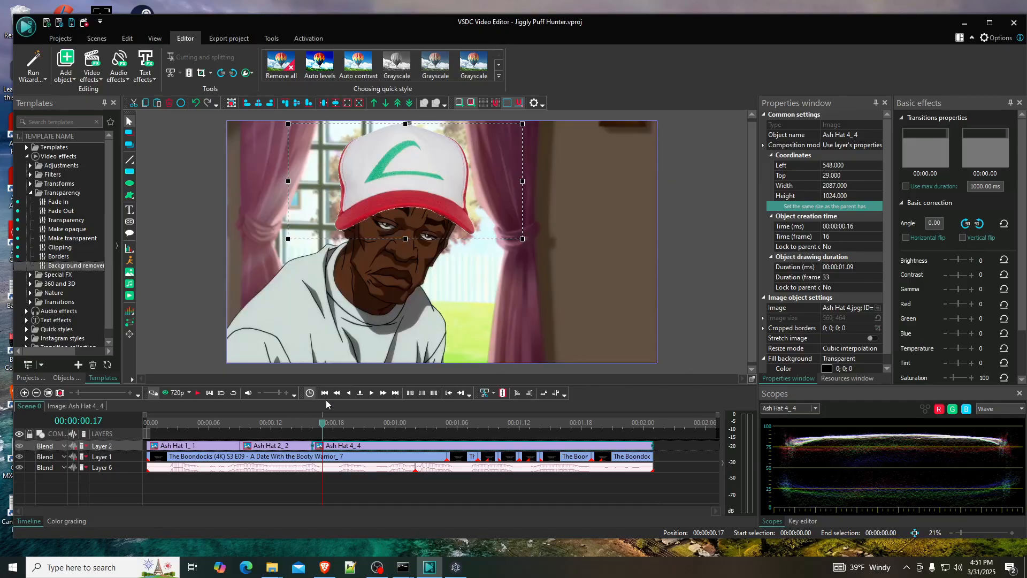
click(349, 393)
click(349, 394)
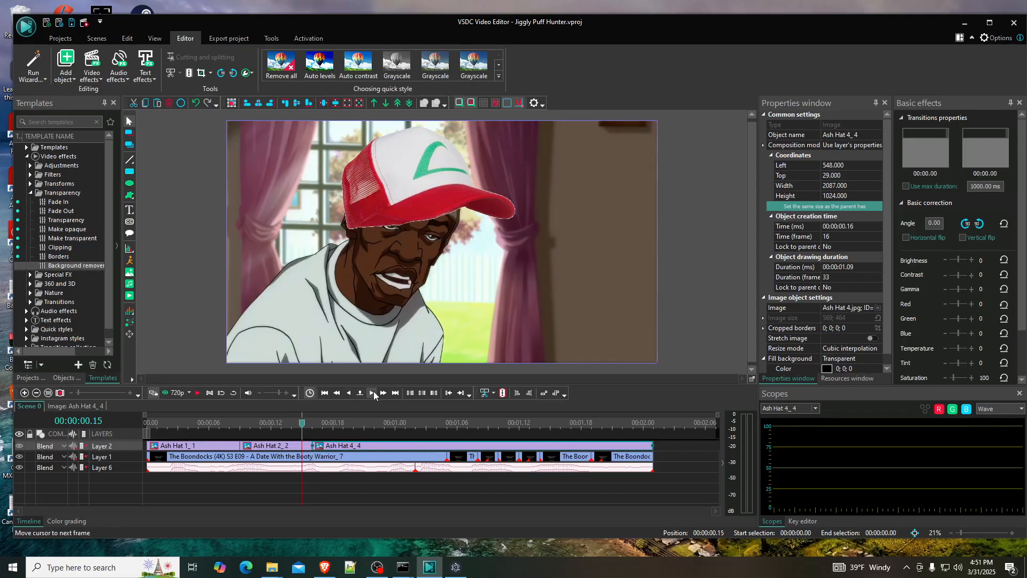
- Trim the end of Ash Hat 2 to frame 15 and extend Ash Hat 4 to start at that frame
click(372, 393)
click(347, 394)
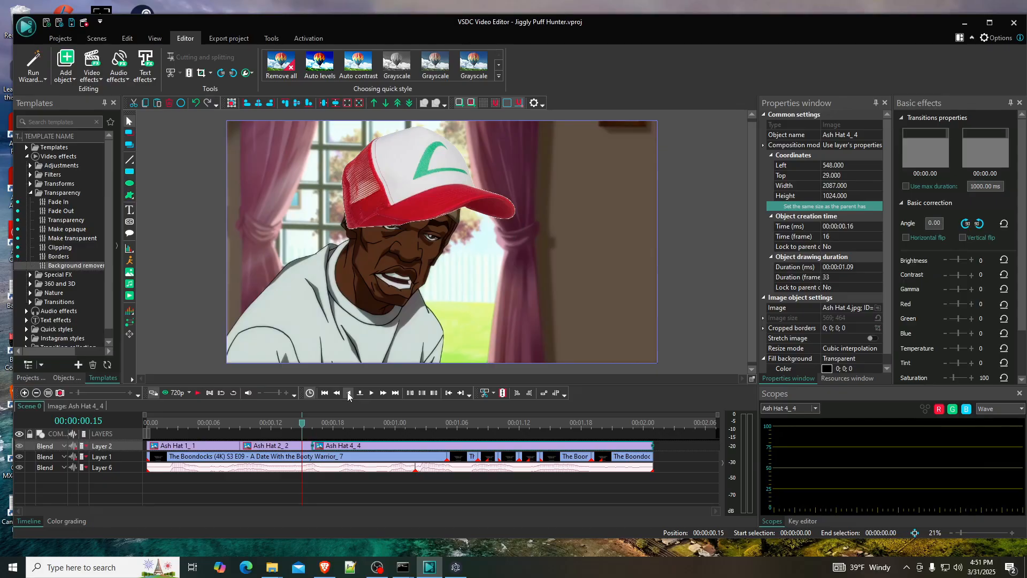
click(348, 394)
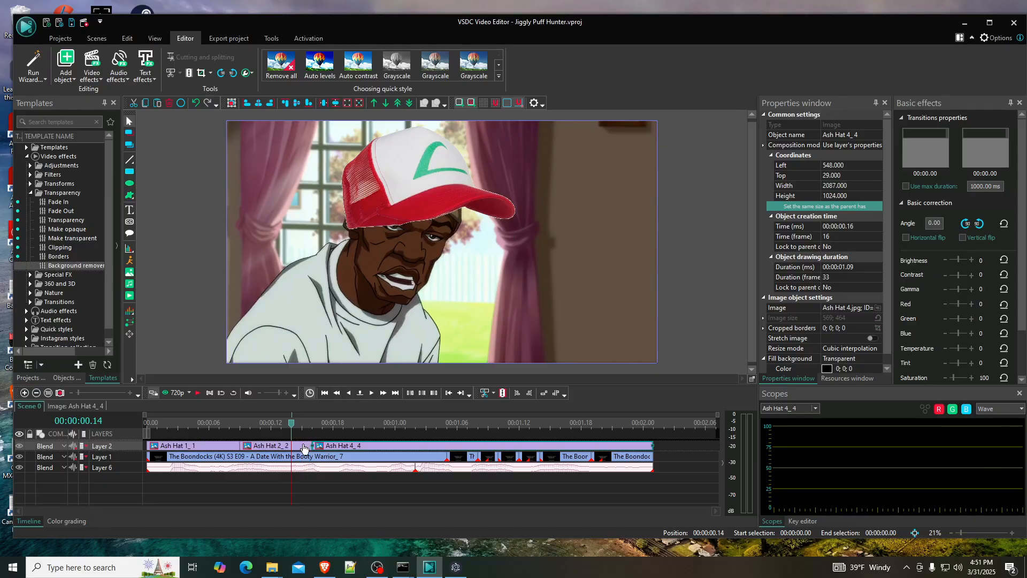
click(372, 393)
click(308, 446)
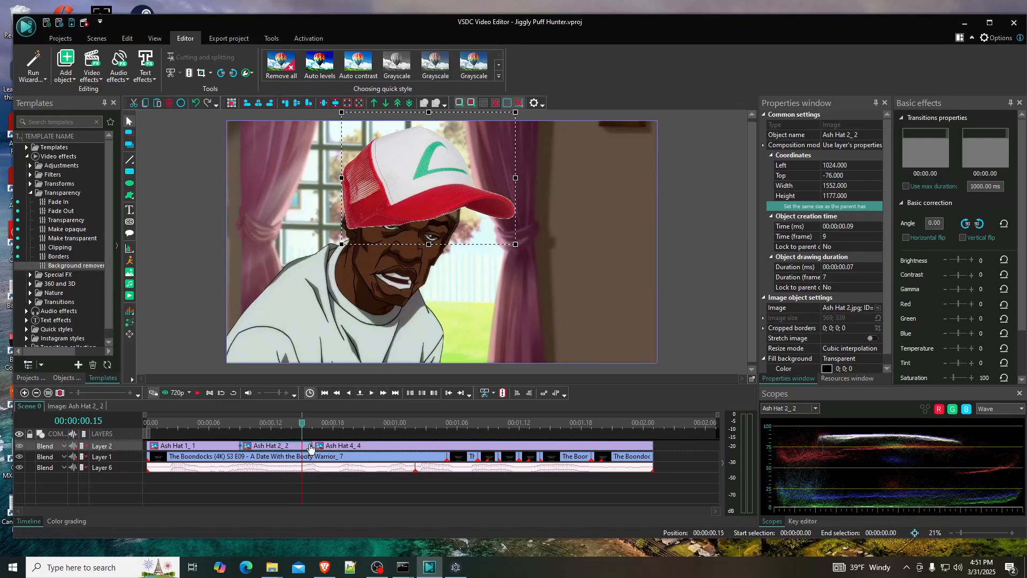
drag(310, 446, 302, 446)
click(321, 447)
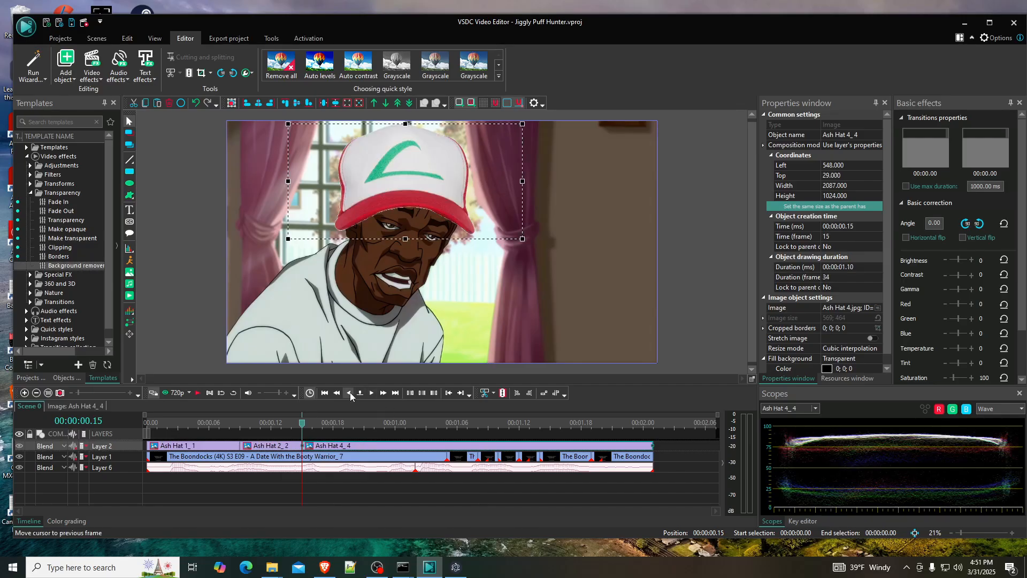
- Examine the fit of the hats frame by frame around the Ash Hat 1, Ash Hat 2 and Ash Hat 4 transitions
click(349, 394)
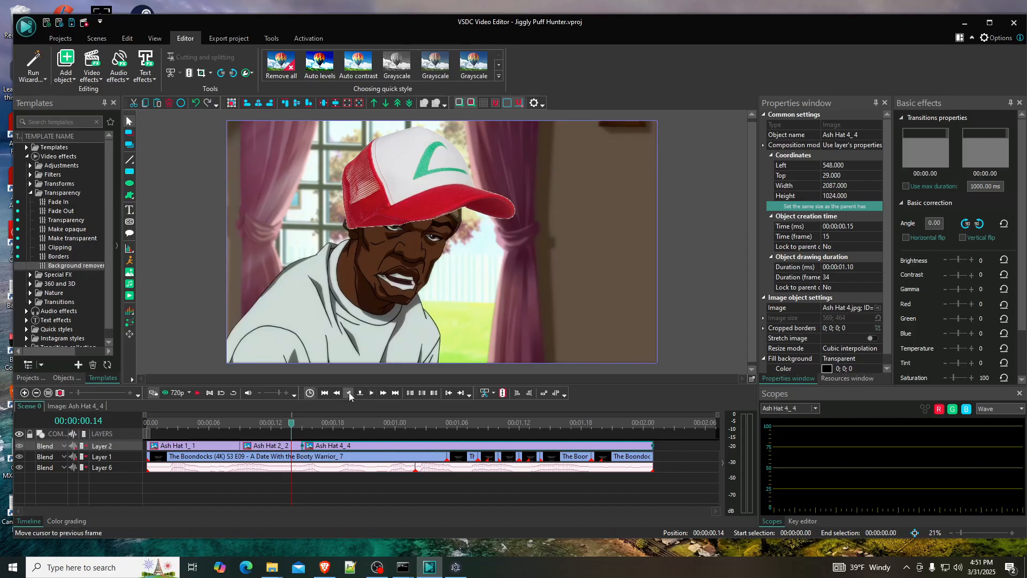
click(349, 394)
click(349, 394)
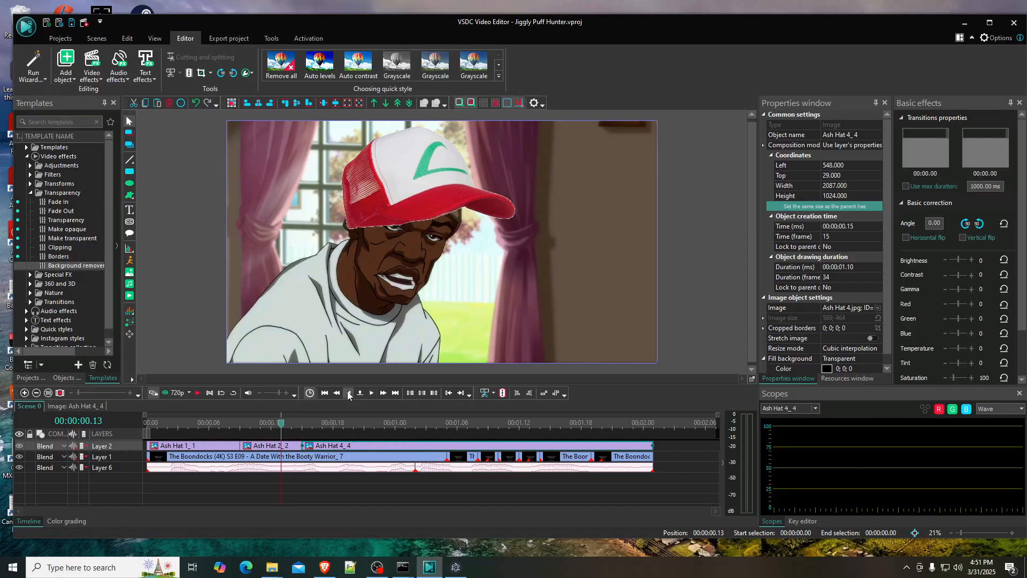
click(348, 393)
click(348, 394)
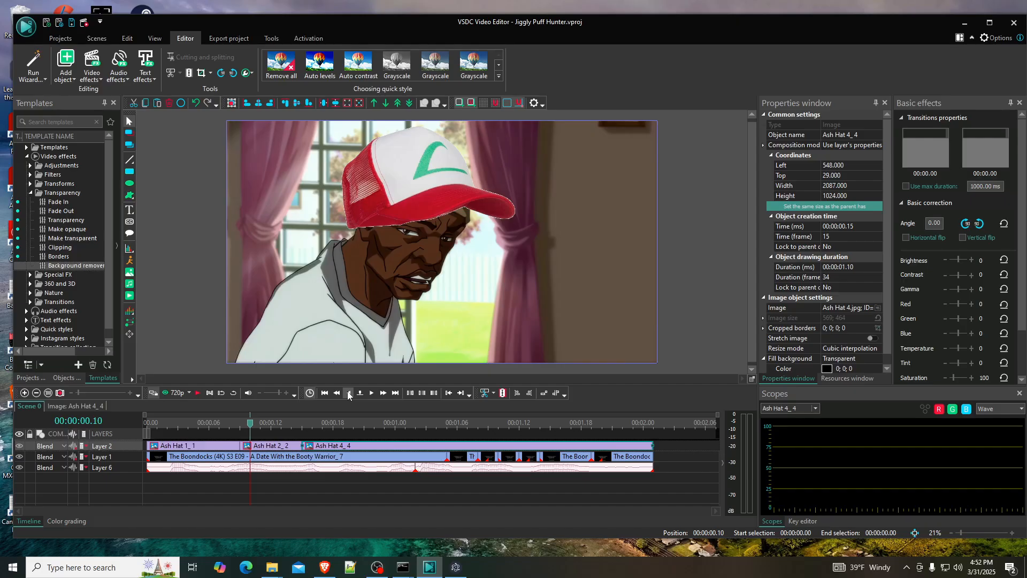
click(349, 394)
click(348, 394)
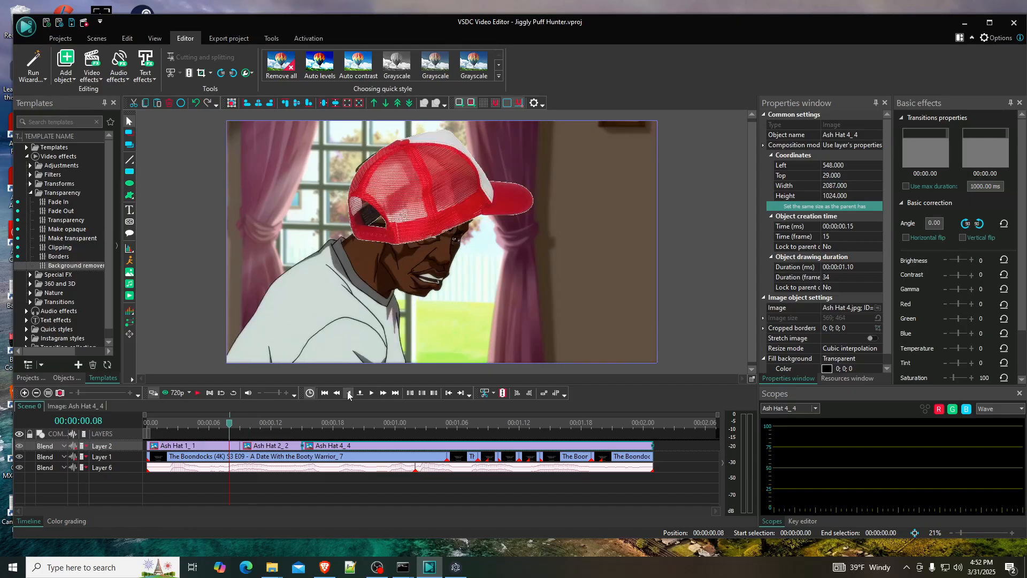
click(349, 394)
click(349, 394)
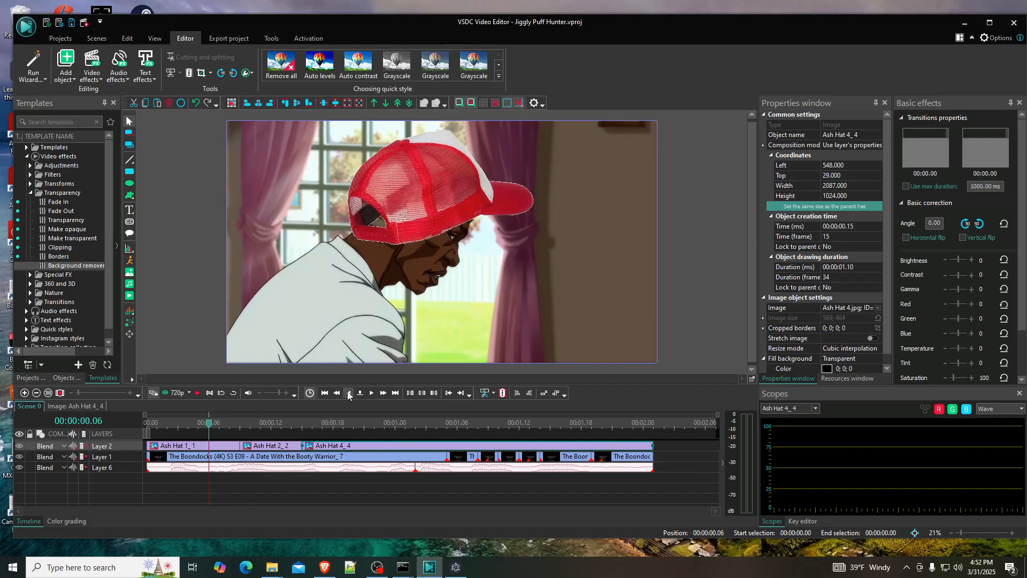
click(371, 393)
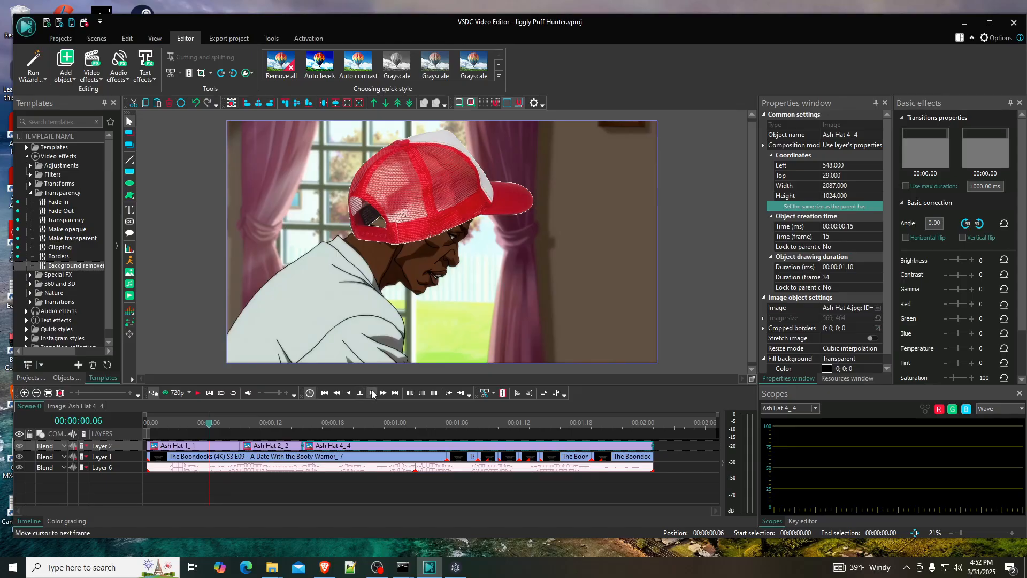
click(372, 394)
click(372, 394)
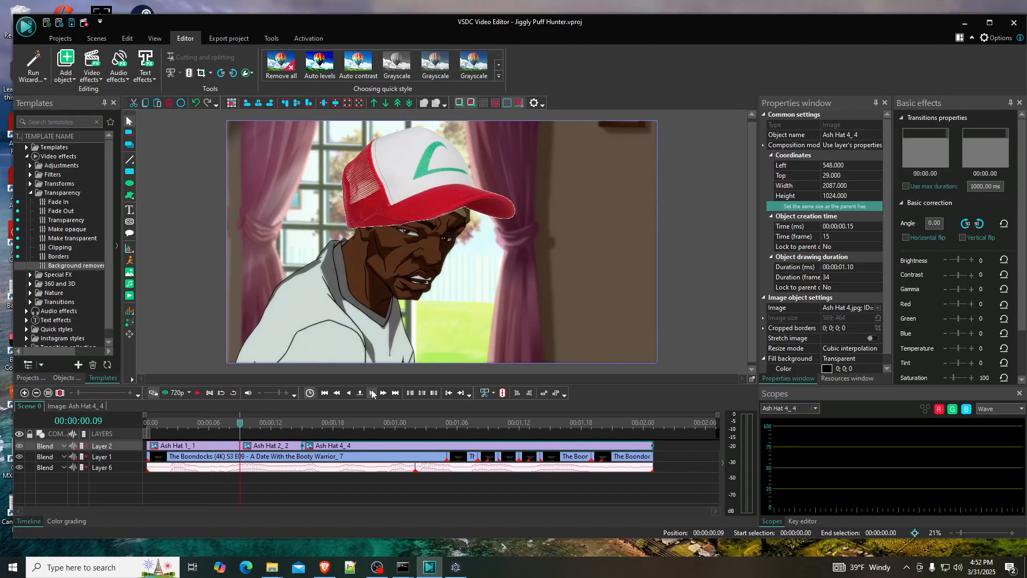
click(372, 394)
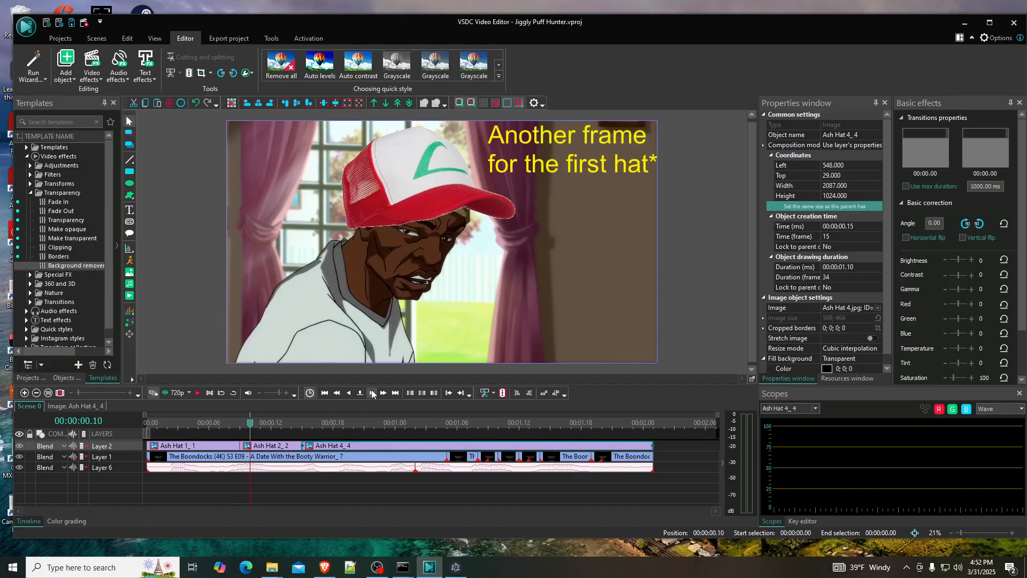
click(371, 394)
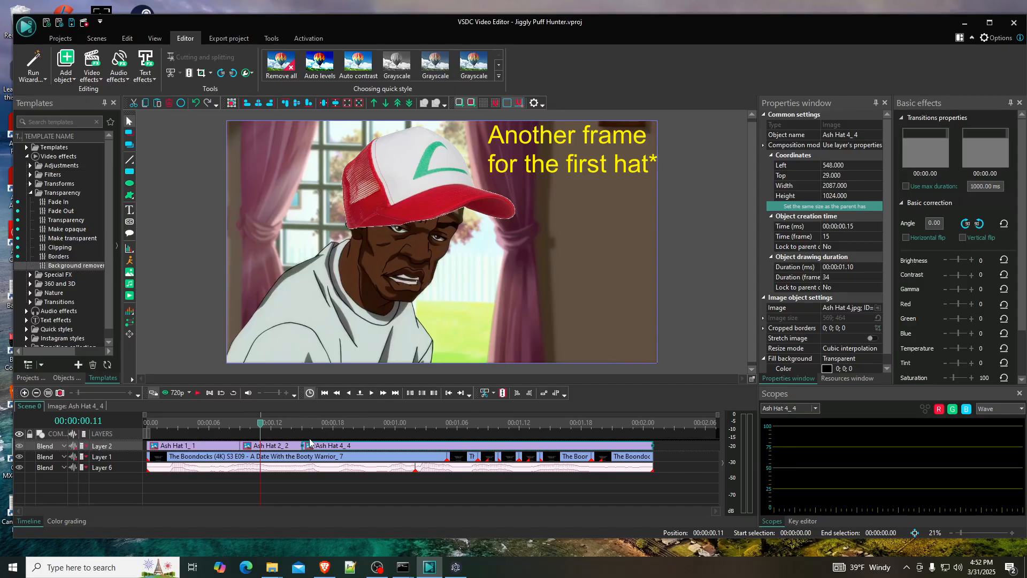
- Export the project as an MP4 video without premium features, saving the unsaved changes first
click(220, 39)
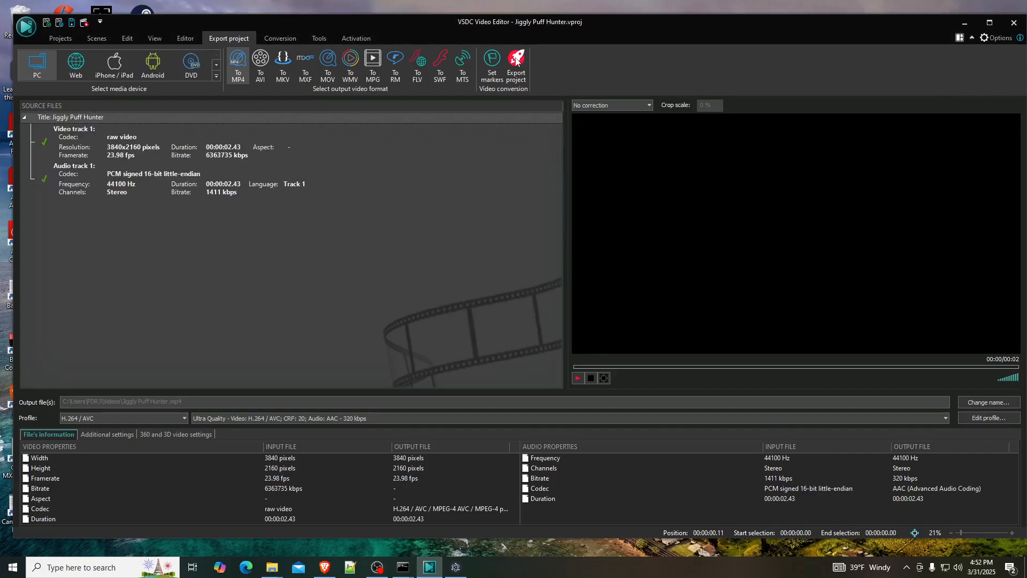
click(521, 74)
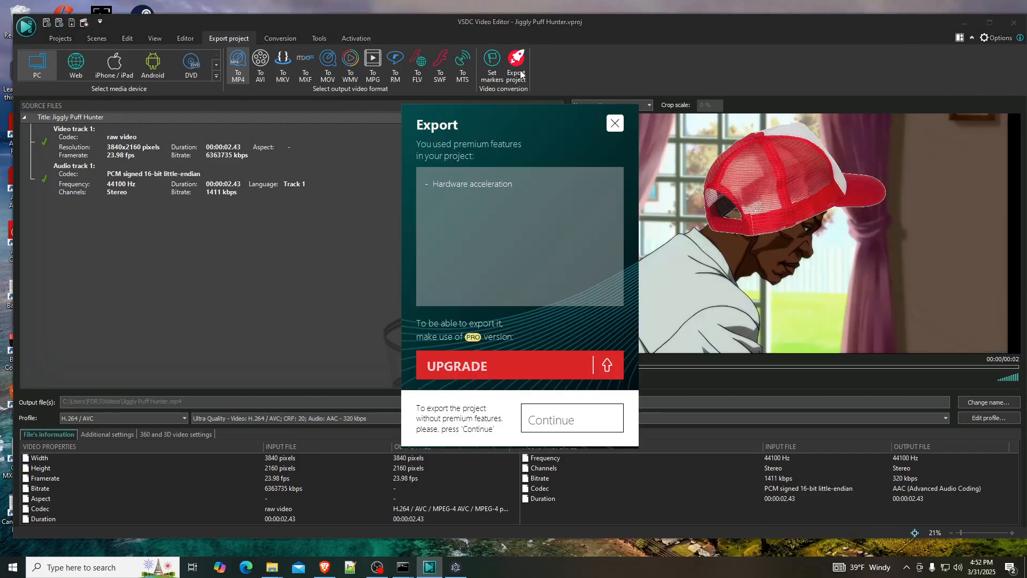
click(532, 417)
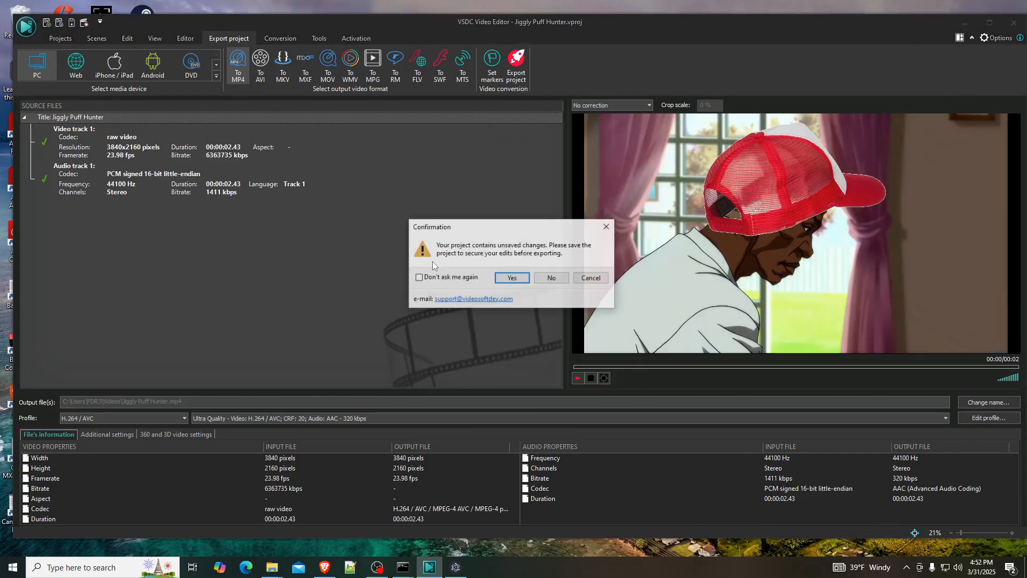
click(509, 275)
click(508, 276)
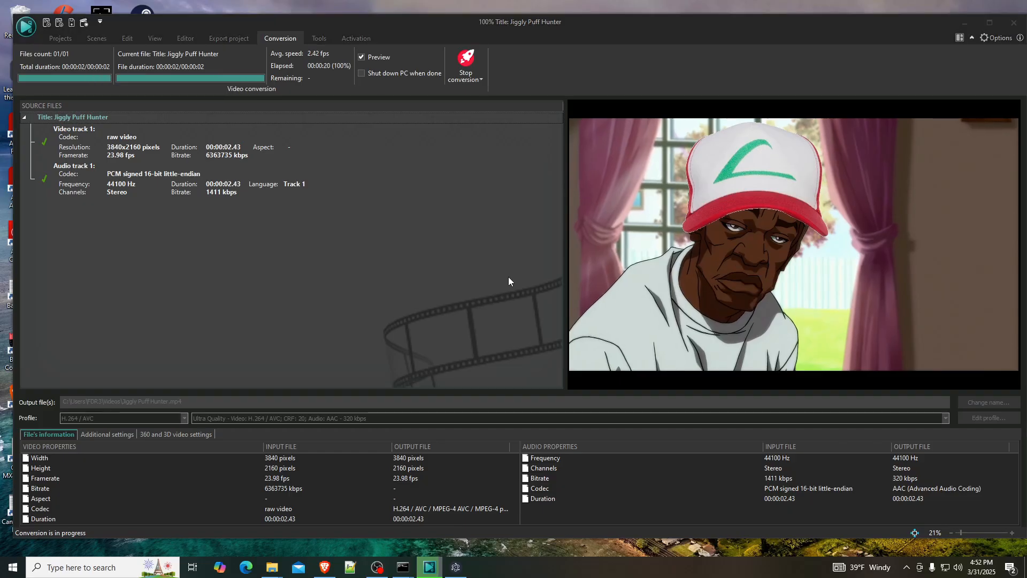
- Open the exported Jiggly Puff Hunter video from the Videos folder and replay it from the start to review the hats
click(512, 276)
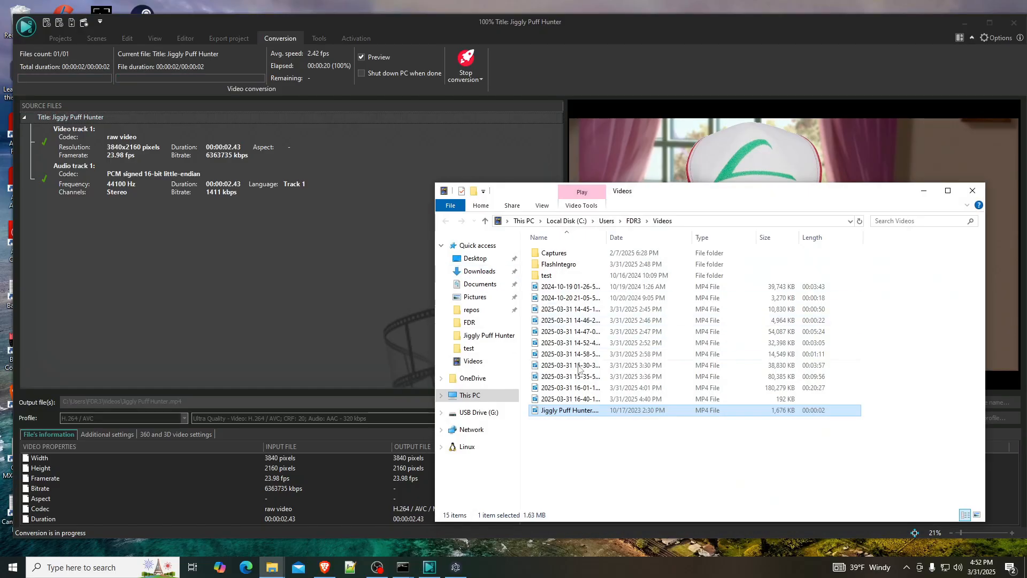
double_click(568, 411)
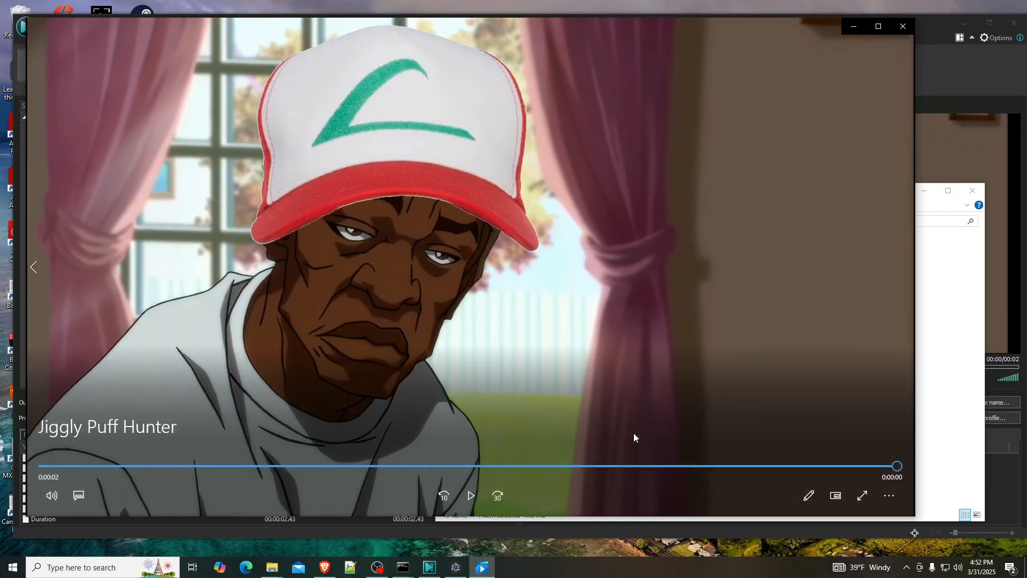
click(66, 466)
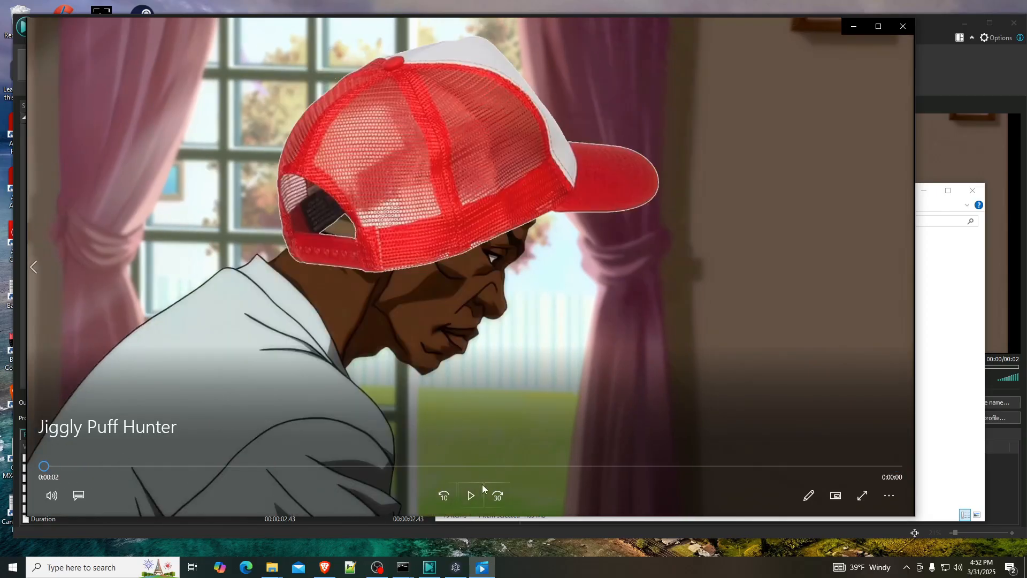
click(482, 487)
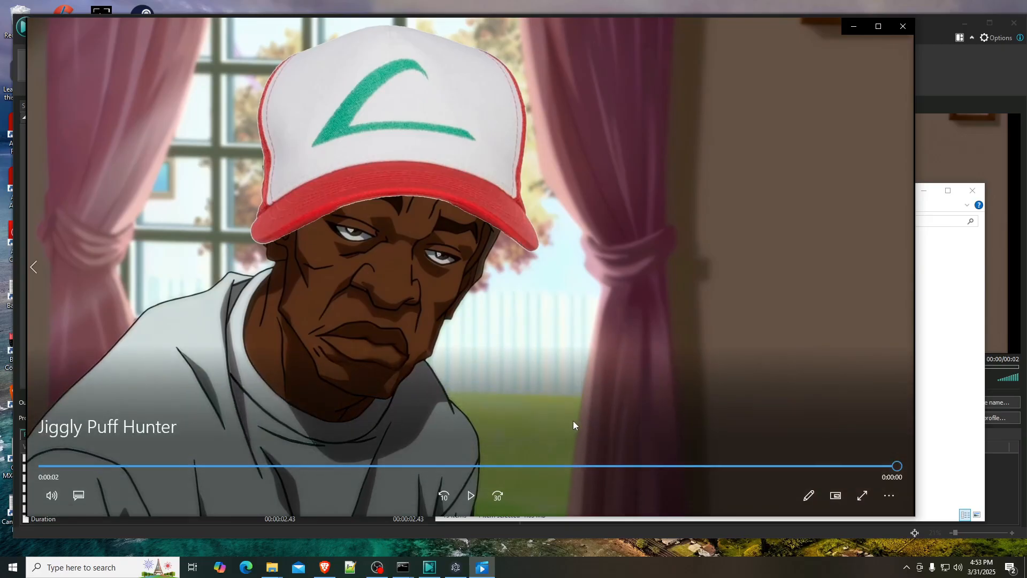
click(48, 465)
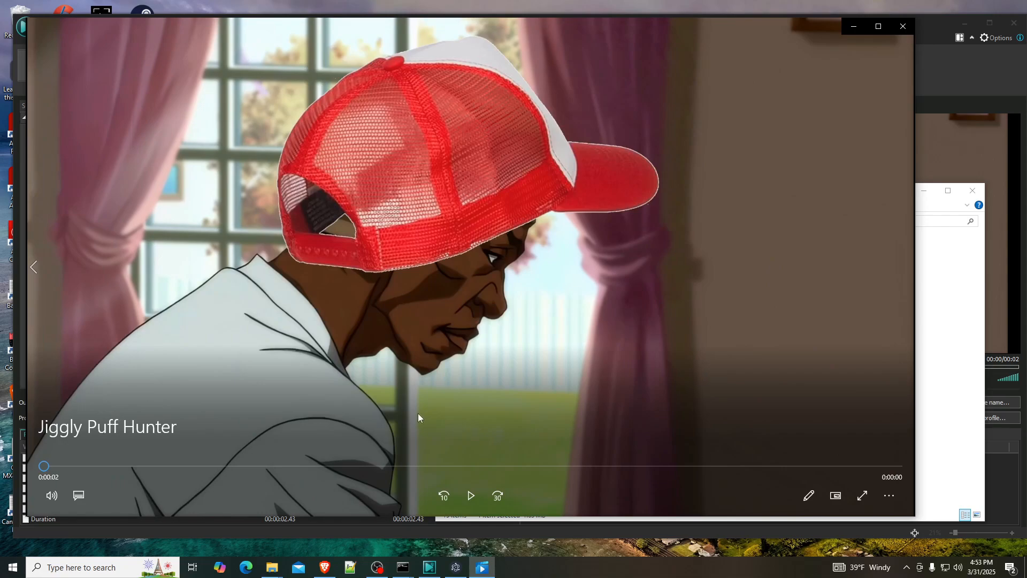
click(470, 494)
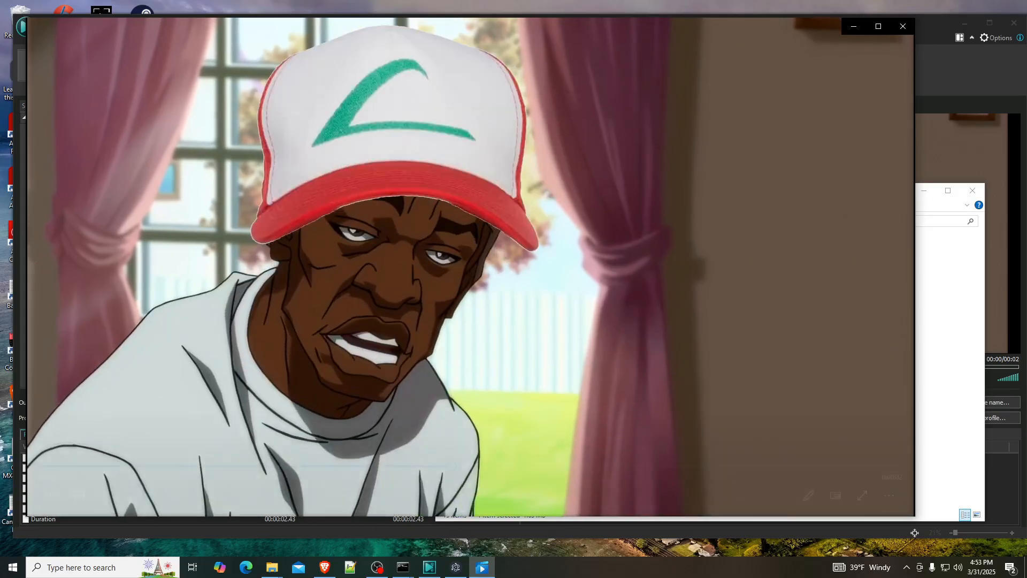